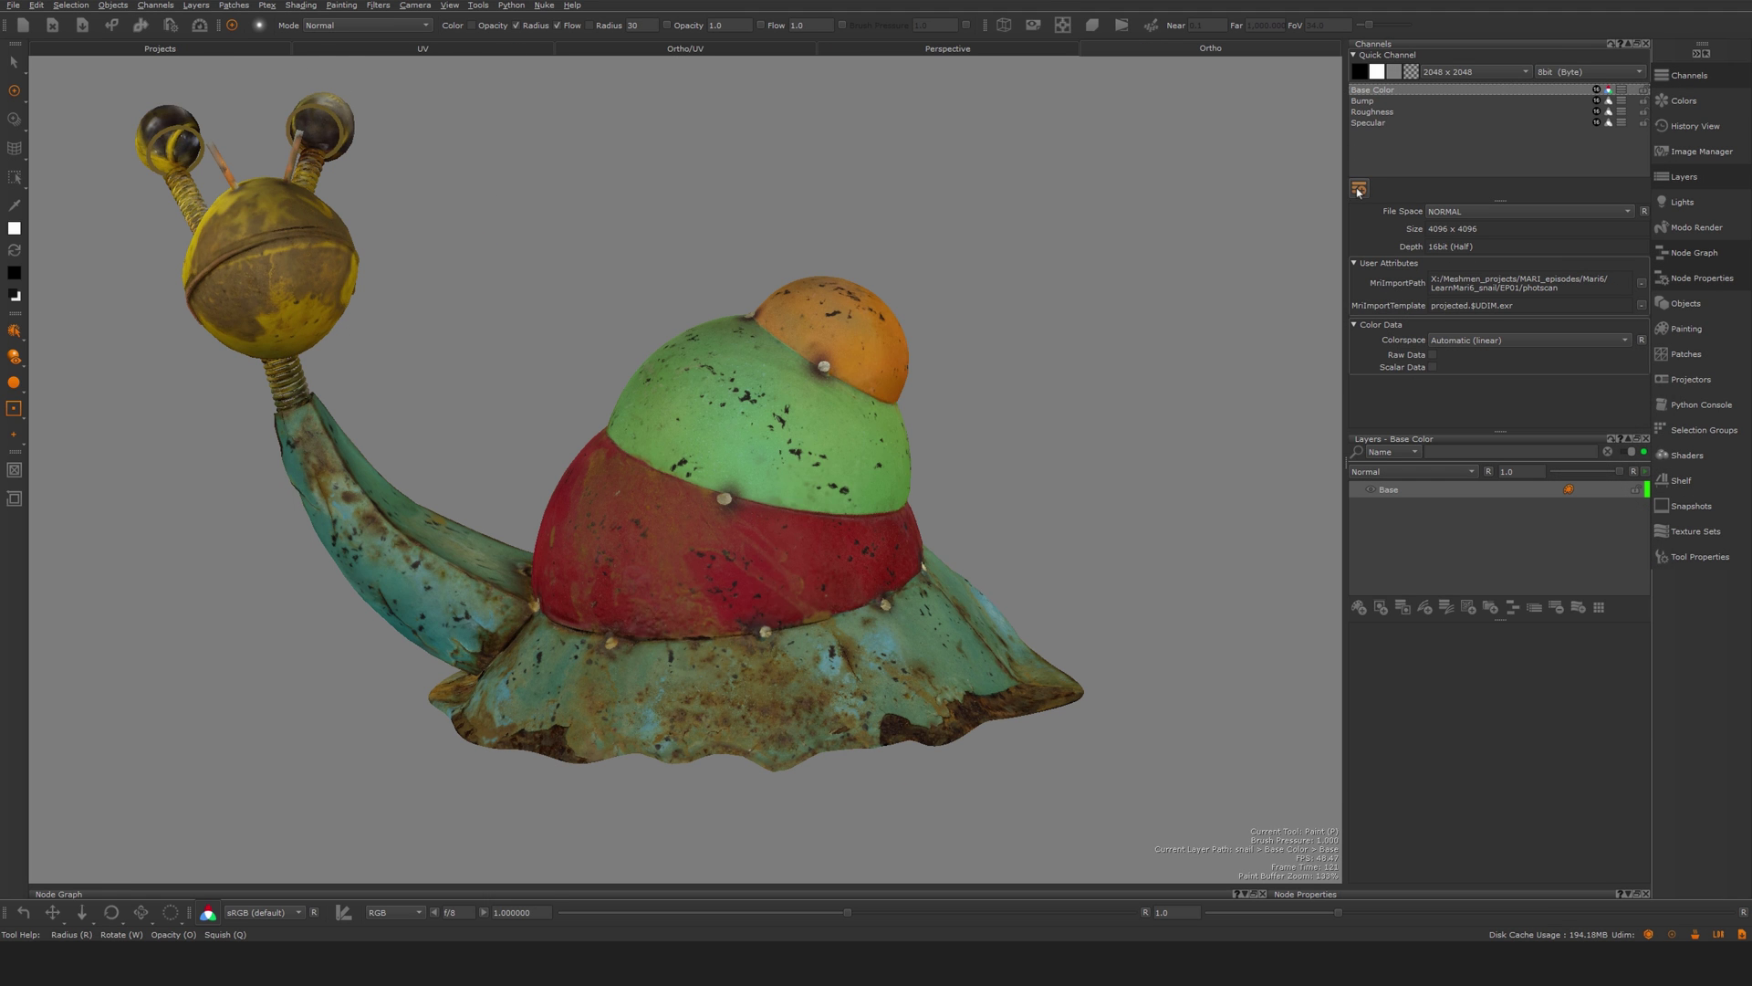
- Add a 4096 x 4096, 16bit (Half) scalar channel named RedMask
{"action": "left_click", "coordinate": [1359, 187]}
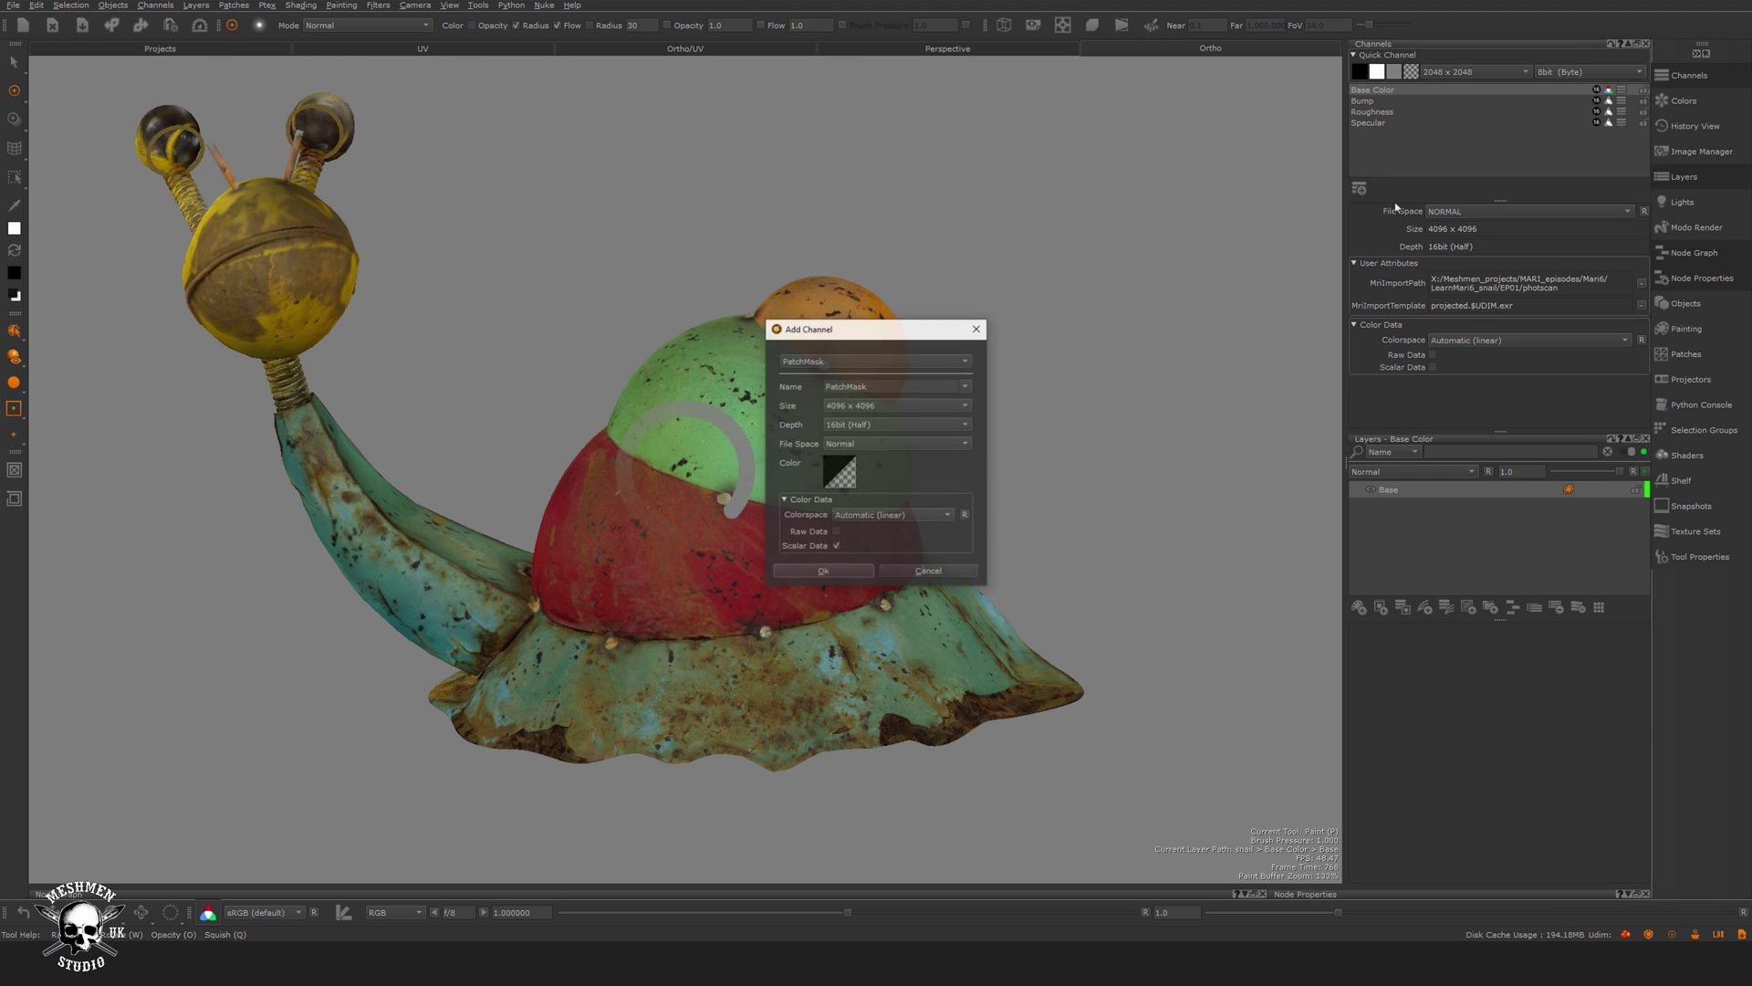
{"action": "left_click_drag", "start_coordinate": [868, 385], "coordinate": [778, 382]}
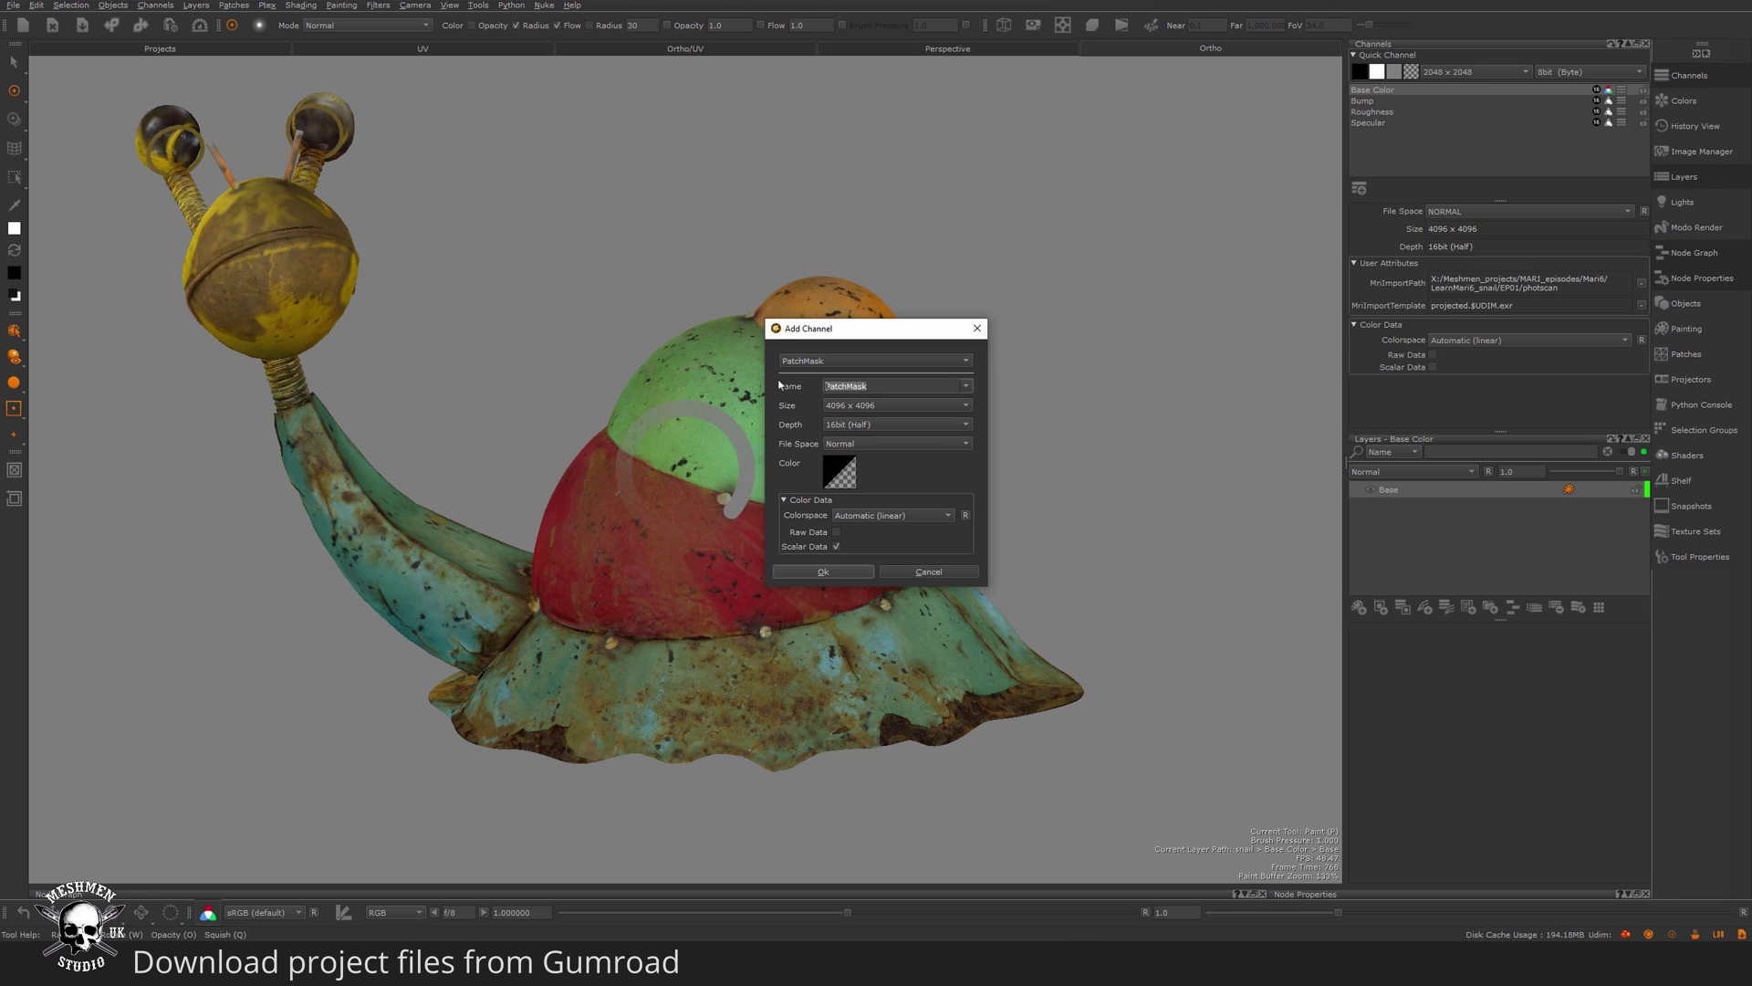
{"action": "type", "text": "RedMask"}
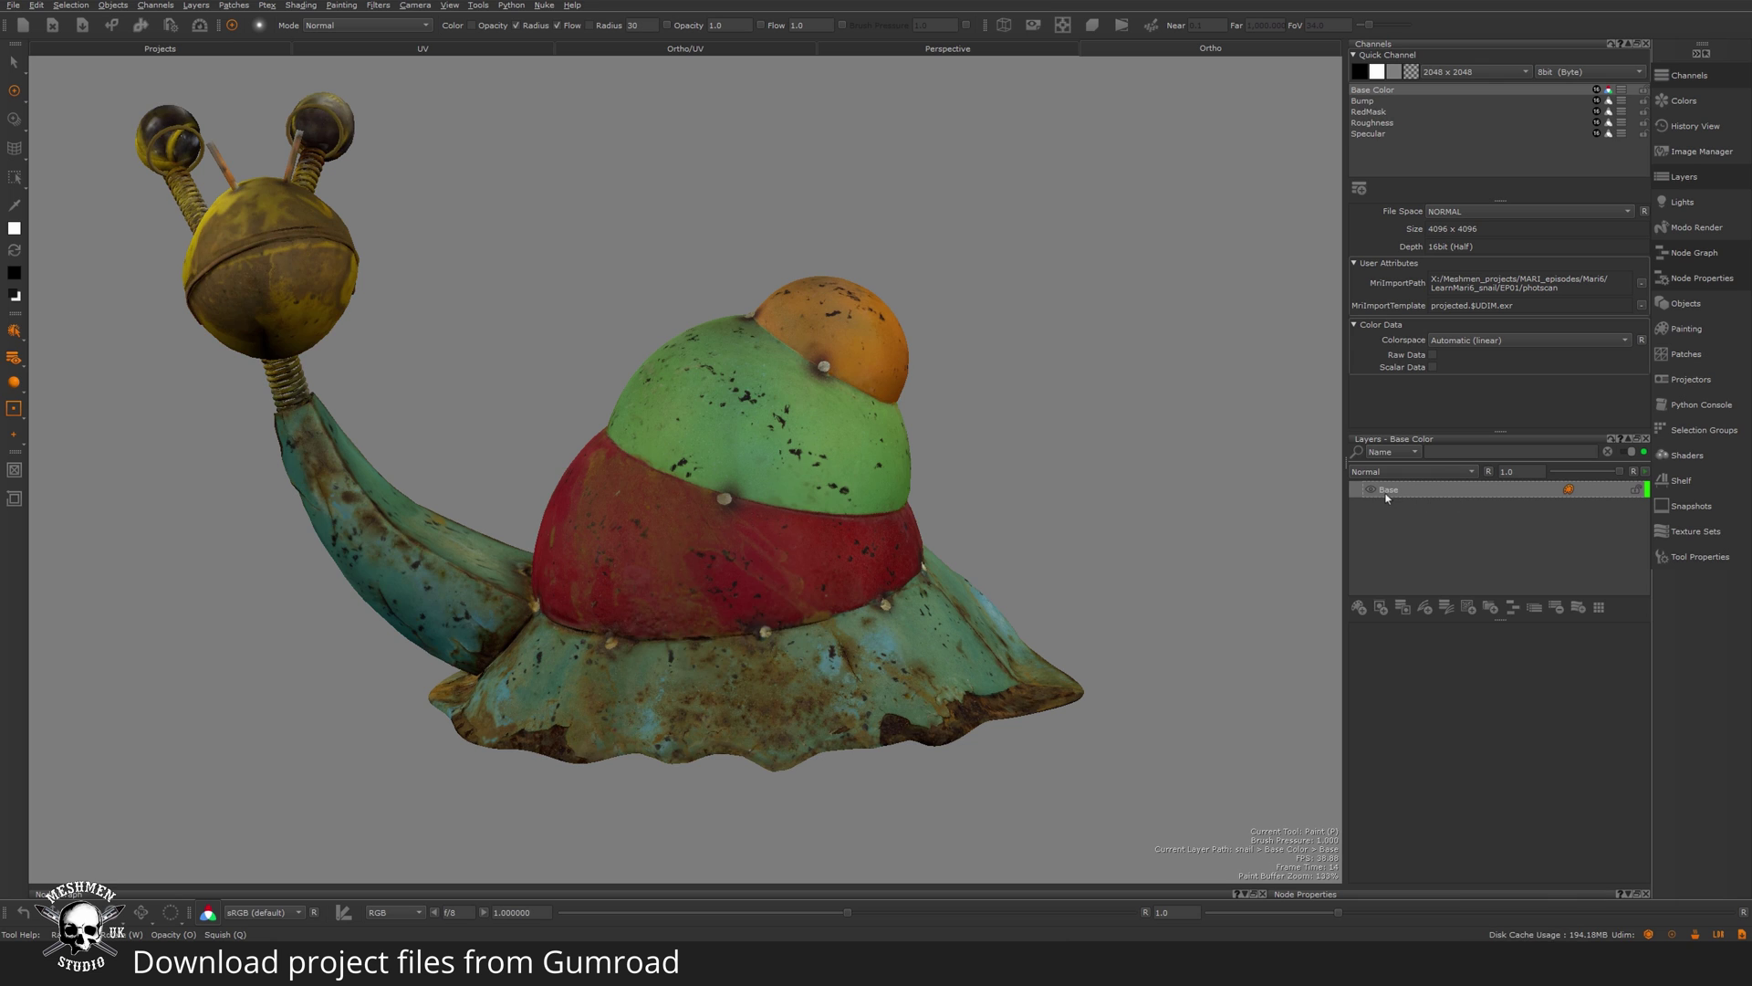
- Copy the Base layer of the Base Color channel and paste it into the RedMask channel
{"action": "right_click", "coordinate": [1386, 497]}
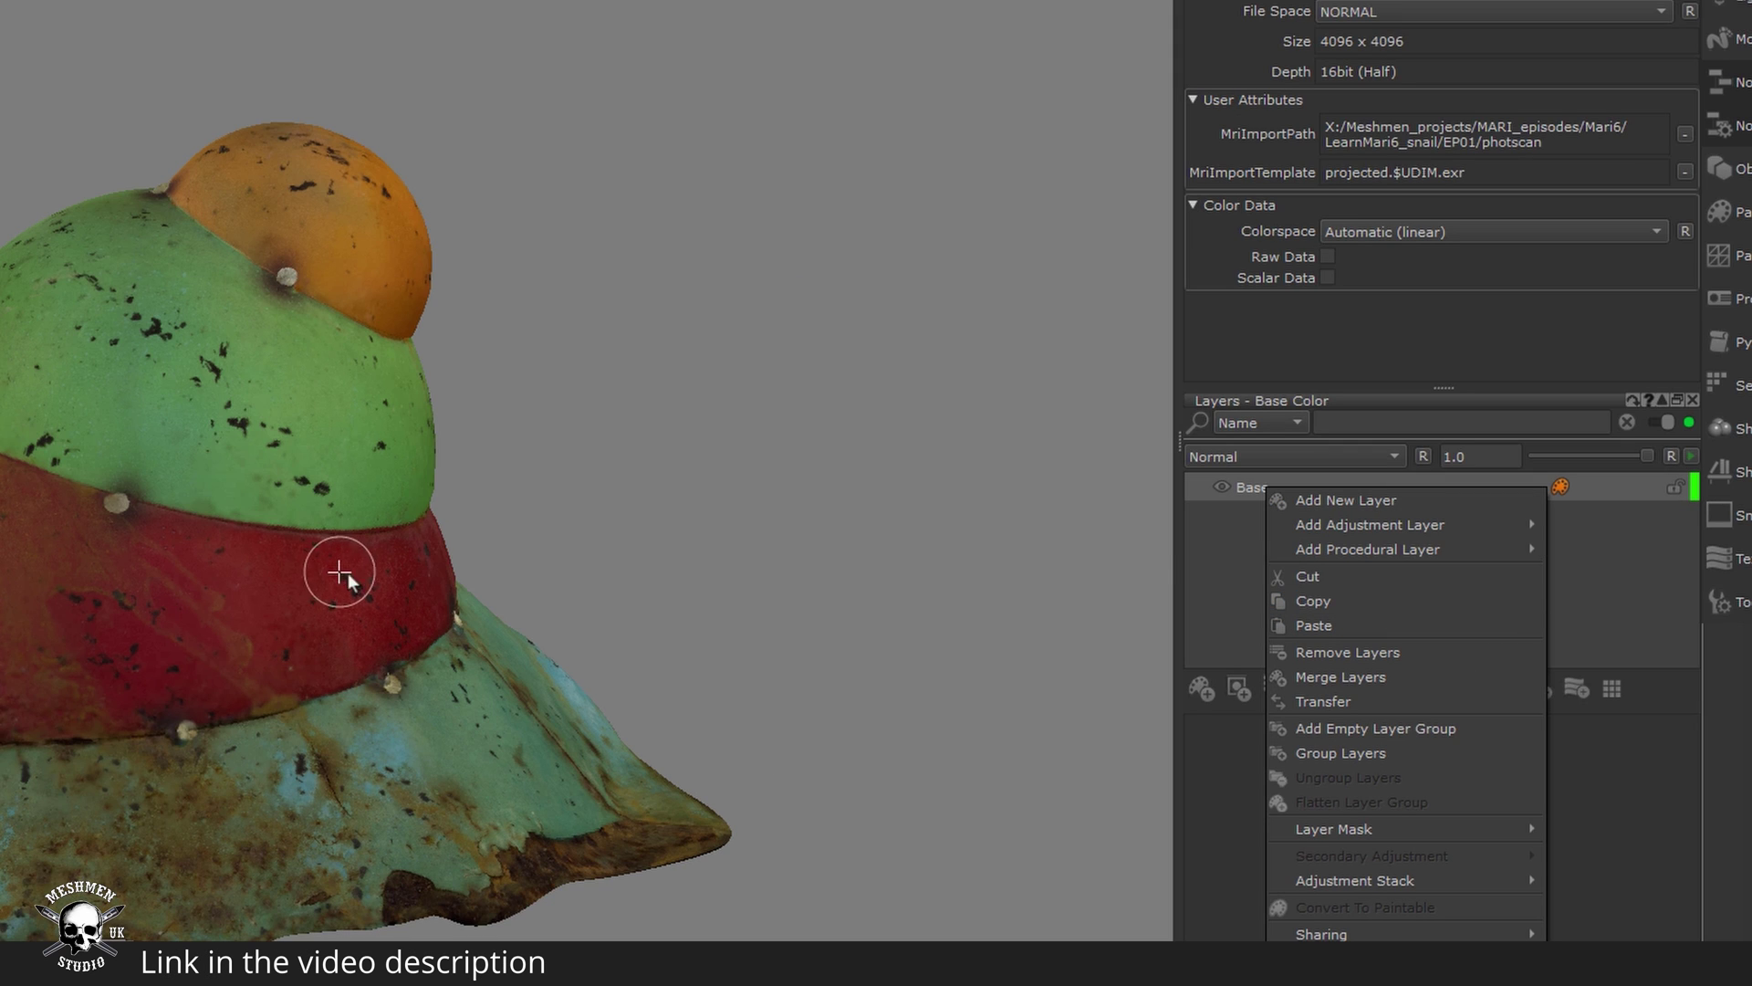
{"action": "left_click", "coordinate": [1385, 600]}
{"action": "left_click", "coordinate": [1366, 111]}
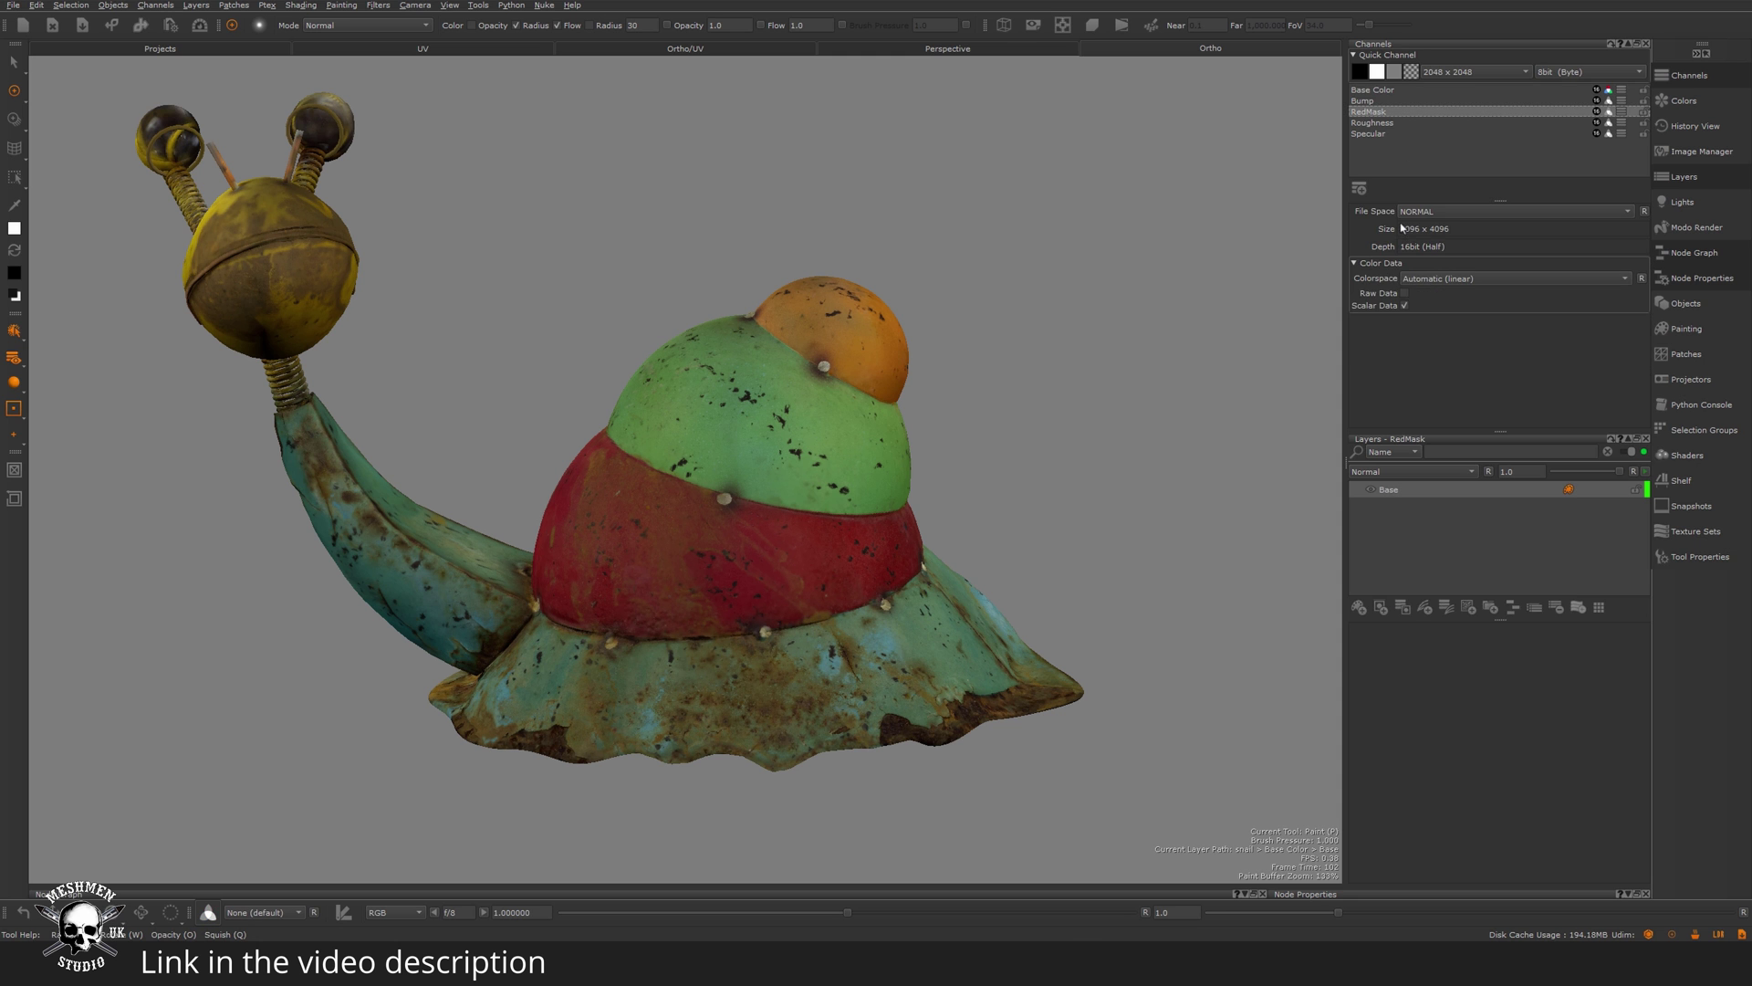
{"action": "right_click", "coordinate": [1397, 500]}
{"action": "left_click", "coordinate": [1415, 580]}
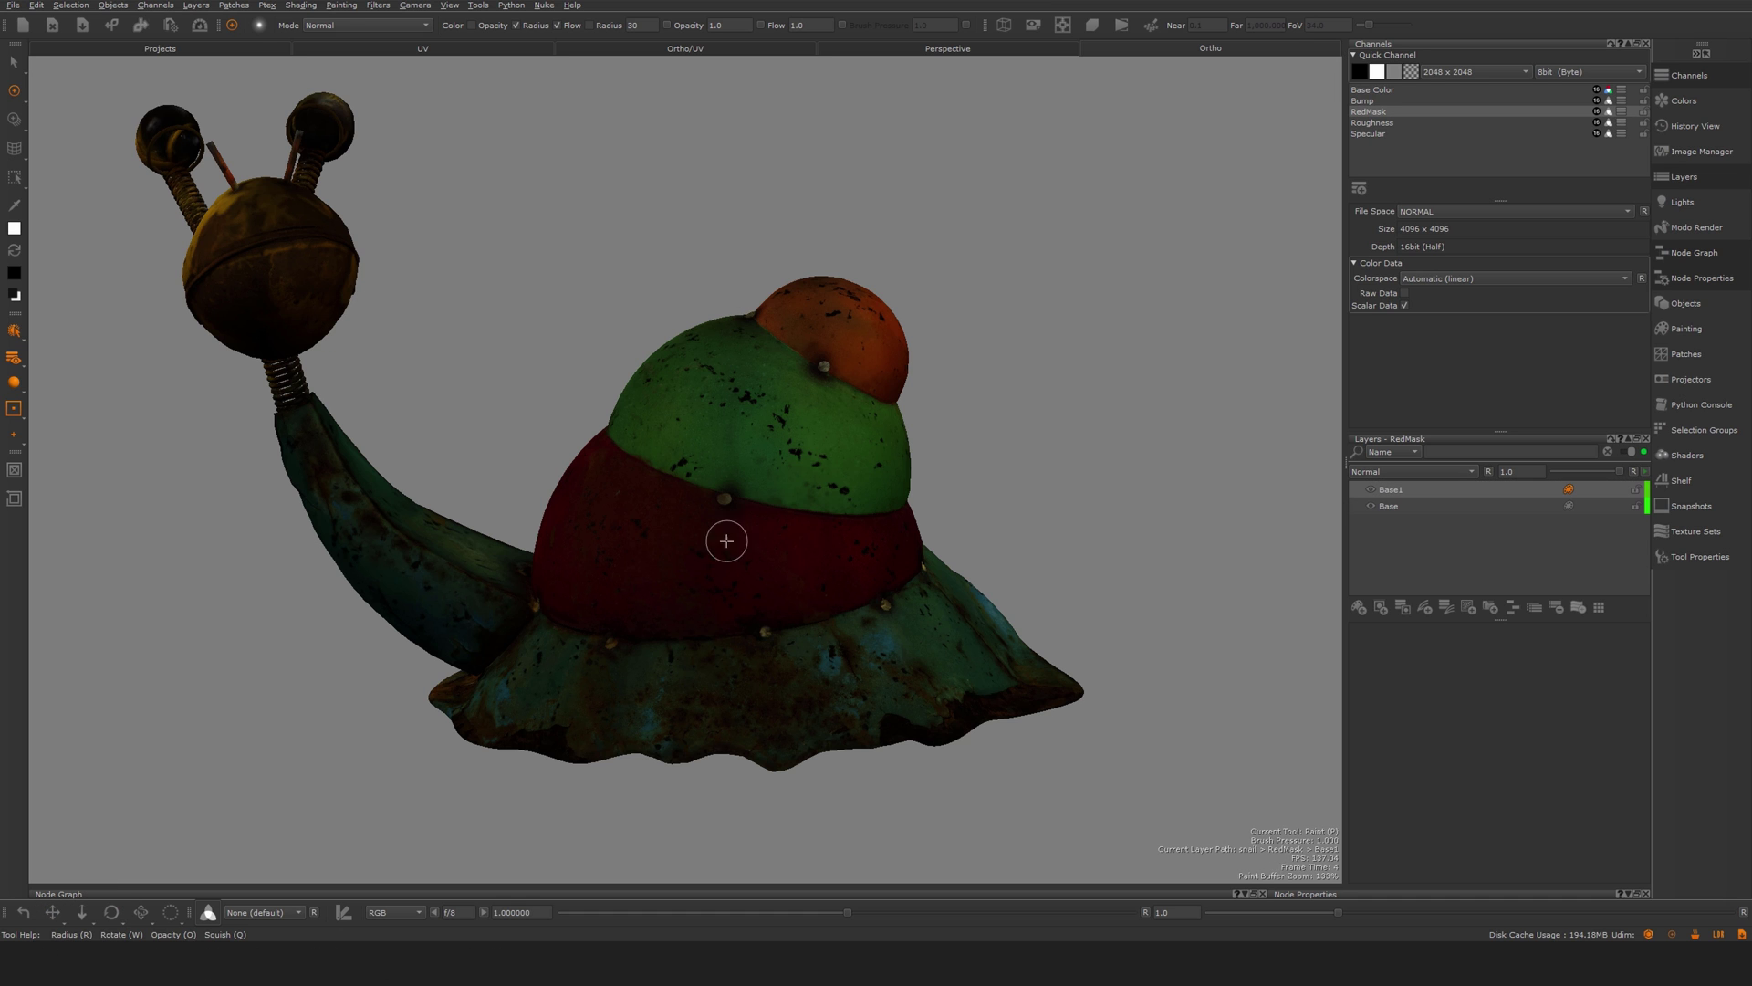
- Delete the original Base layer from the RedMask channel, keeping the pasted Base1 layer
{"action": "scroll", "coordinate": [791, 499], "scroll_direction": "up", "scroll_amount": 1}
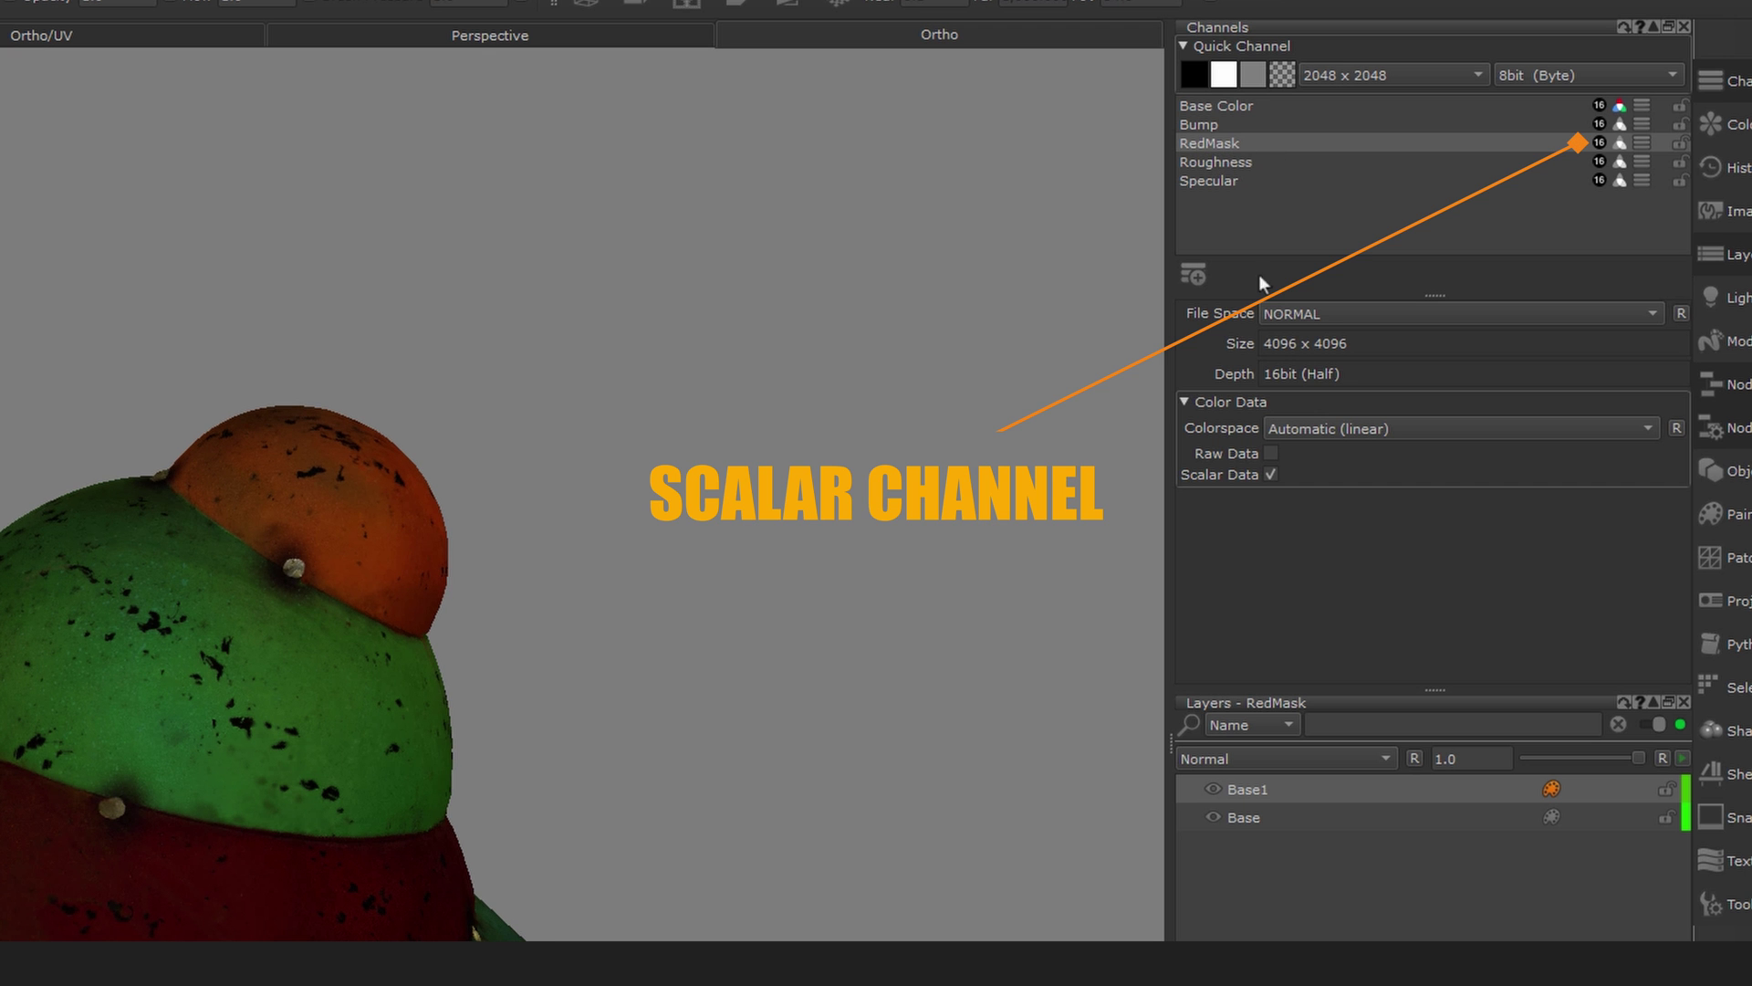
{"action": "left_click", "coordinate": [1257, 818]}
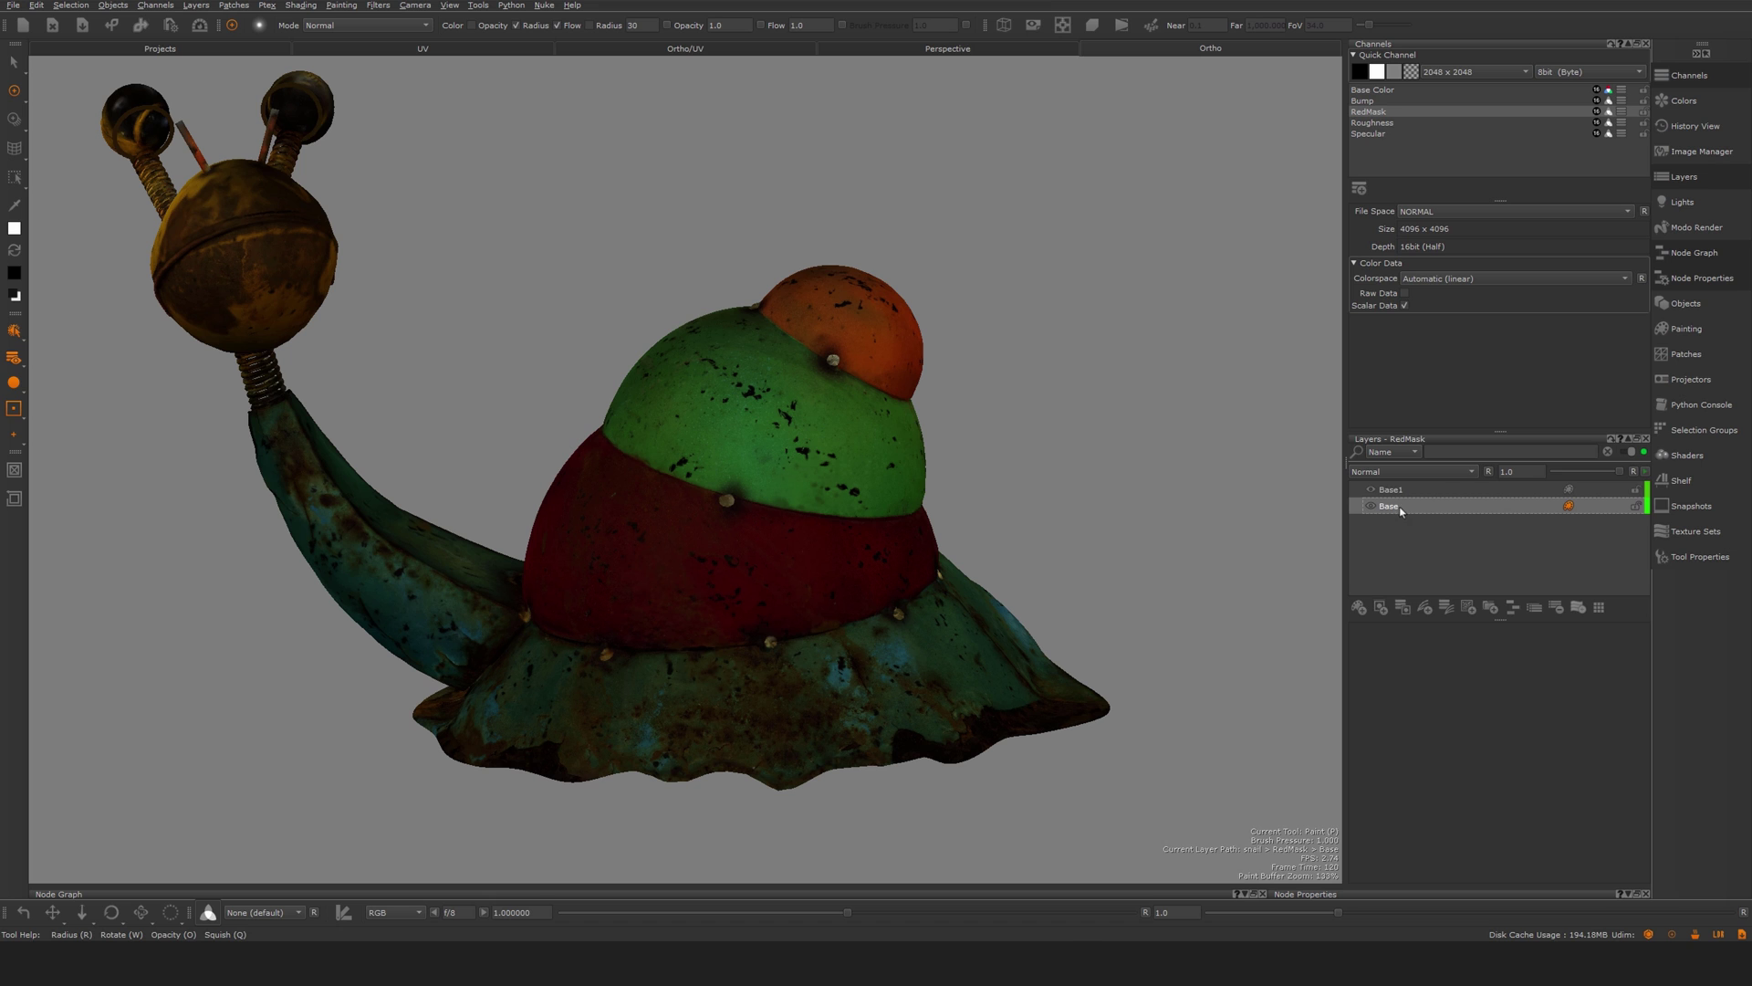
{"action": "key", "text": "Delete"}
- Add a Color To Scalar adjustment above the Base1 layer in the RedMask channel
{"action": "left_click_drag", "start_coordinate": [1031, 538], "coordinate": [983, 576], "text": "alt"}
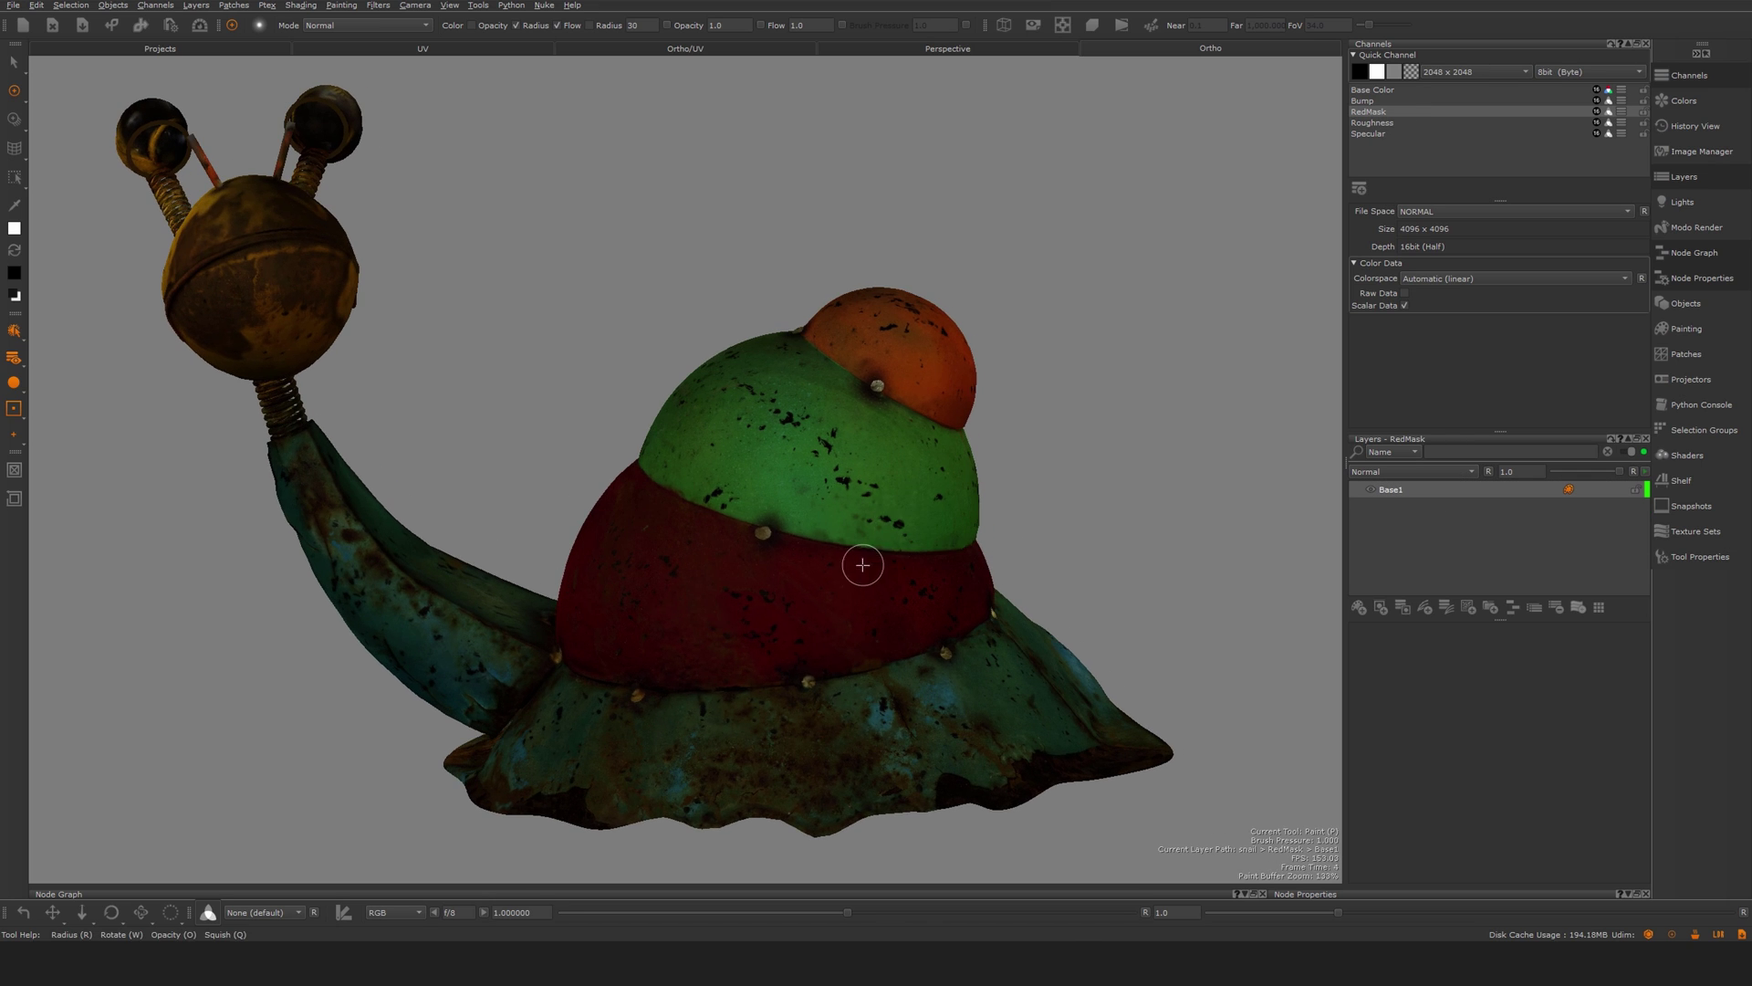
{"action": "middle_click_drag", "start_coordinate": [868, 563], "coordinate": [865, 550], "text": "alt"}
{"action": "key", "text": "Tab"}
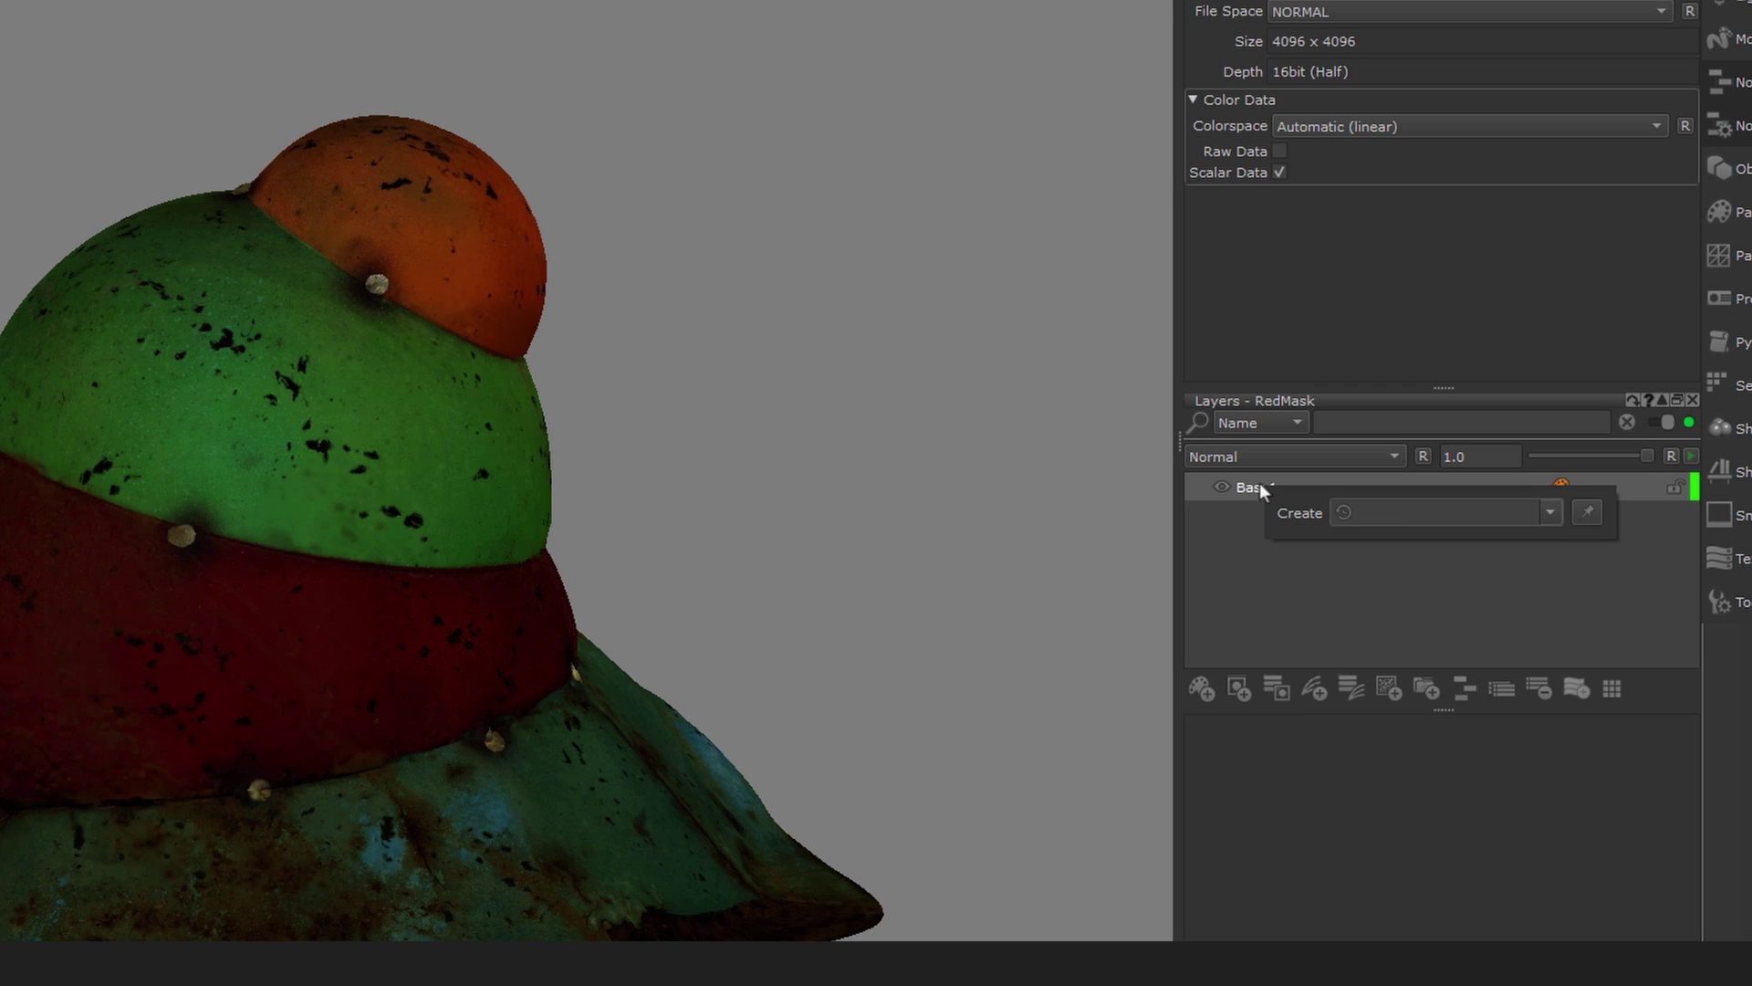
{"action": "type", "text": "colo"}
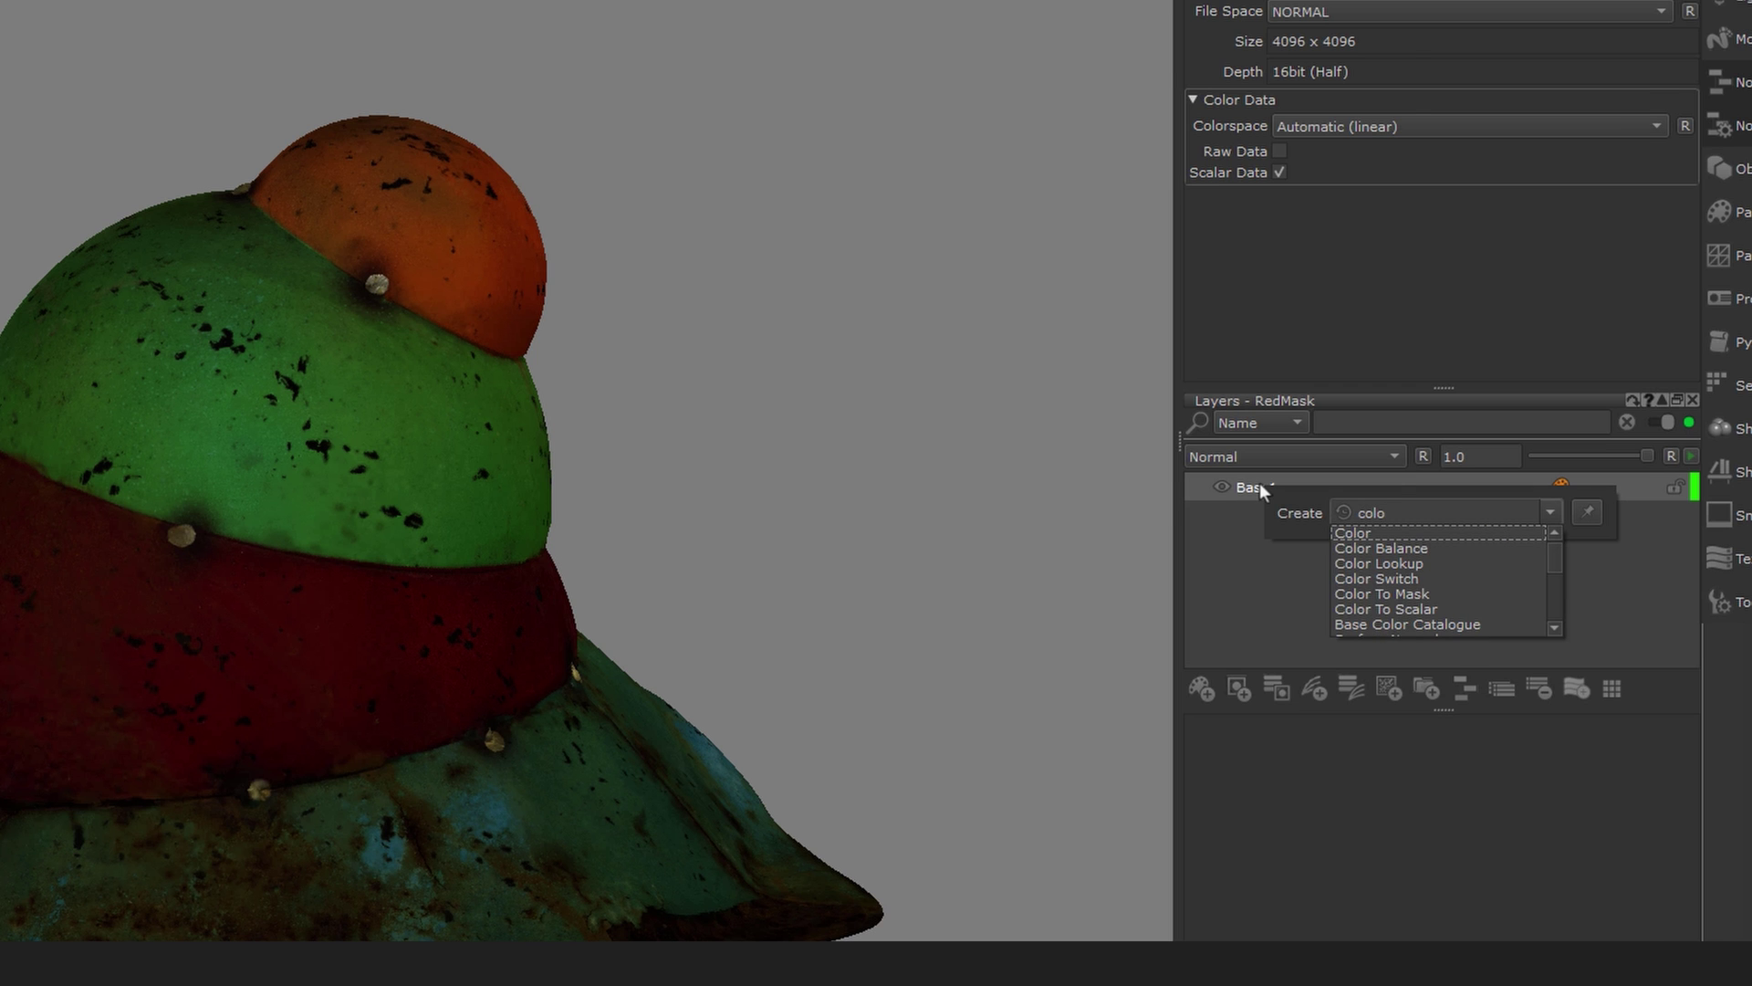
{"action": "left_click", "coordinate": [1386, 609]}
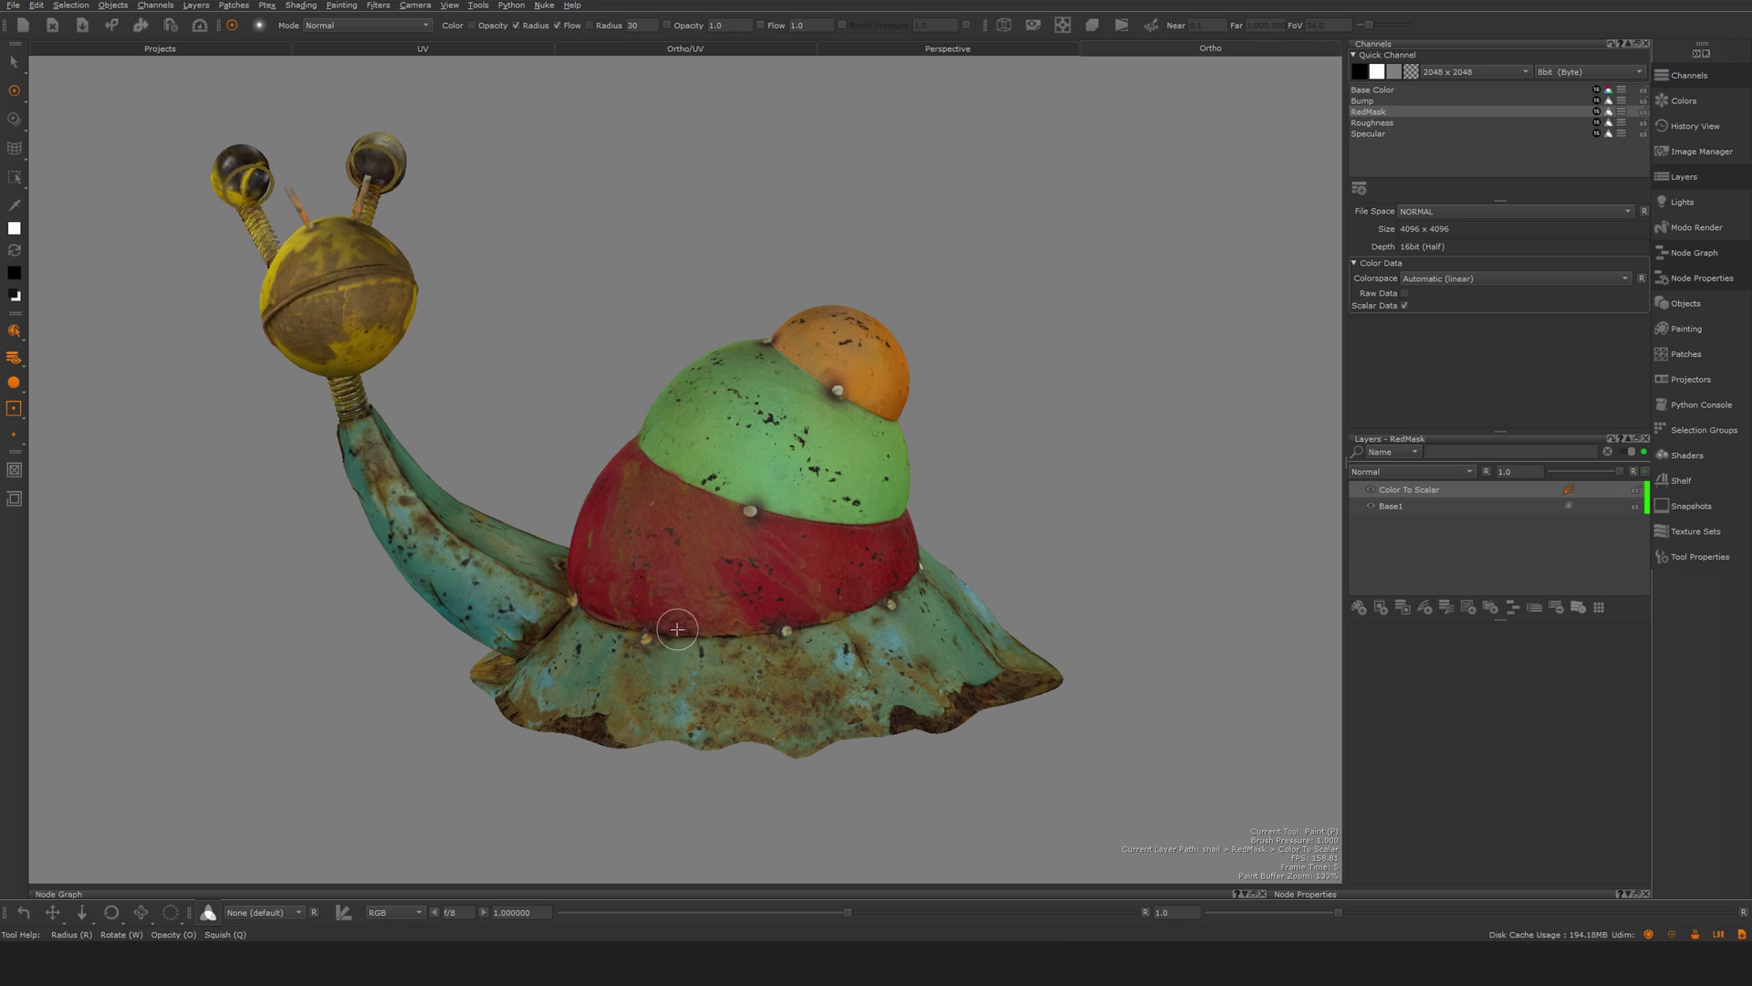
{"action": "left_click", "coordinate": [1429, 539]}
- Examine the red band of the snail's shell up close
{"action": "middle_click_drag", "start_coordinate": [830, 501], "coordinate": [907, 410], "text": "alt"}
{"action": "right_click_drag", "start_coordinate": [907, 411], "coordinate": [984, 462], "text": "alt"}
{"action": "middle_click_drag", "start_coordinate": [983, 463], "coordinate": [748, 424], "text": "alt"}
{"action": "right_click_drag", "start_coordinate": [748, 424], "coordinate": [826, 457], "text": "alt"}
{"action": "left_click_drag", "start_coordinate": [825, 457], "coordinate": [821, 457], "text": "alt"}
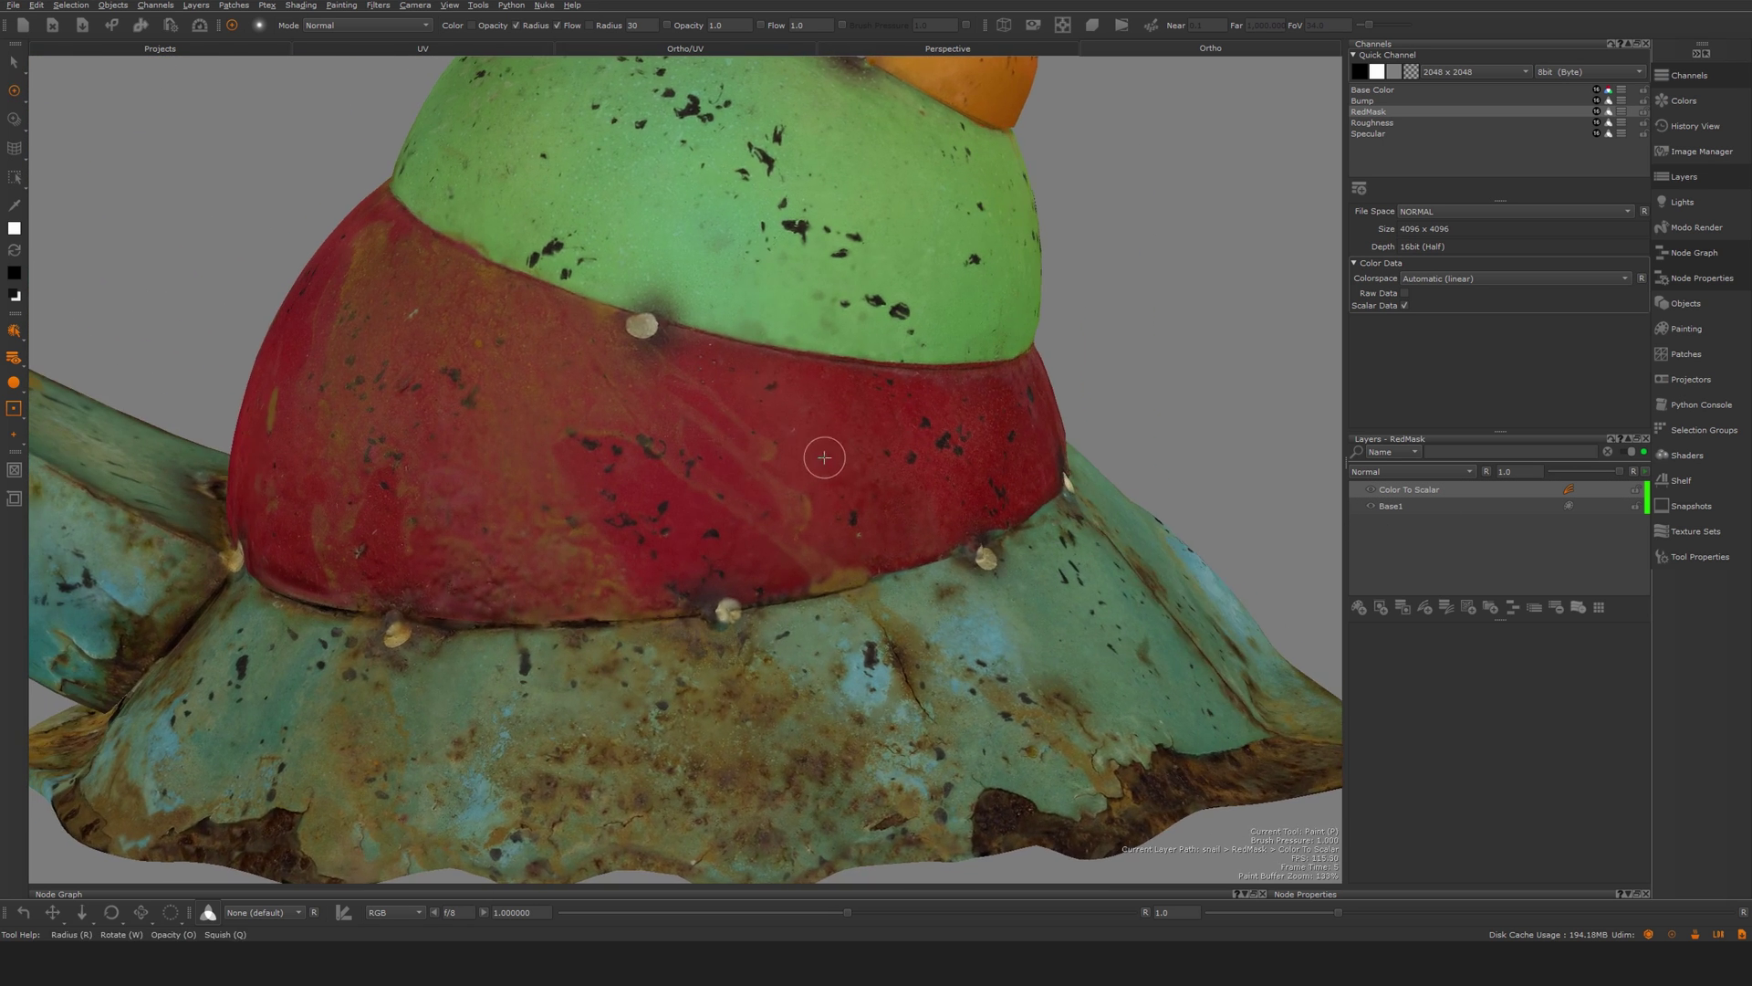
{"action": "right_click_drag", "start_coordinate": [821, 458], "coordinate": [861, 551], "text": "alt"}
{"action": "left_click_drag", "start_coordinate": [860, 552], "coordinate": [833, 547], "text": "alt"}
{"action": "right_click_drag", "start_coordinate": [834, 548], "coordinate": [868, 534], "text": "alt"}
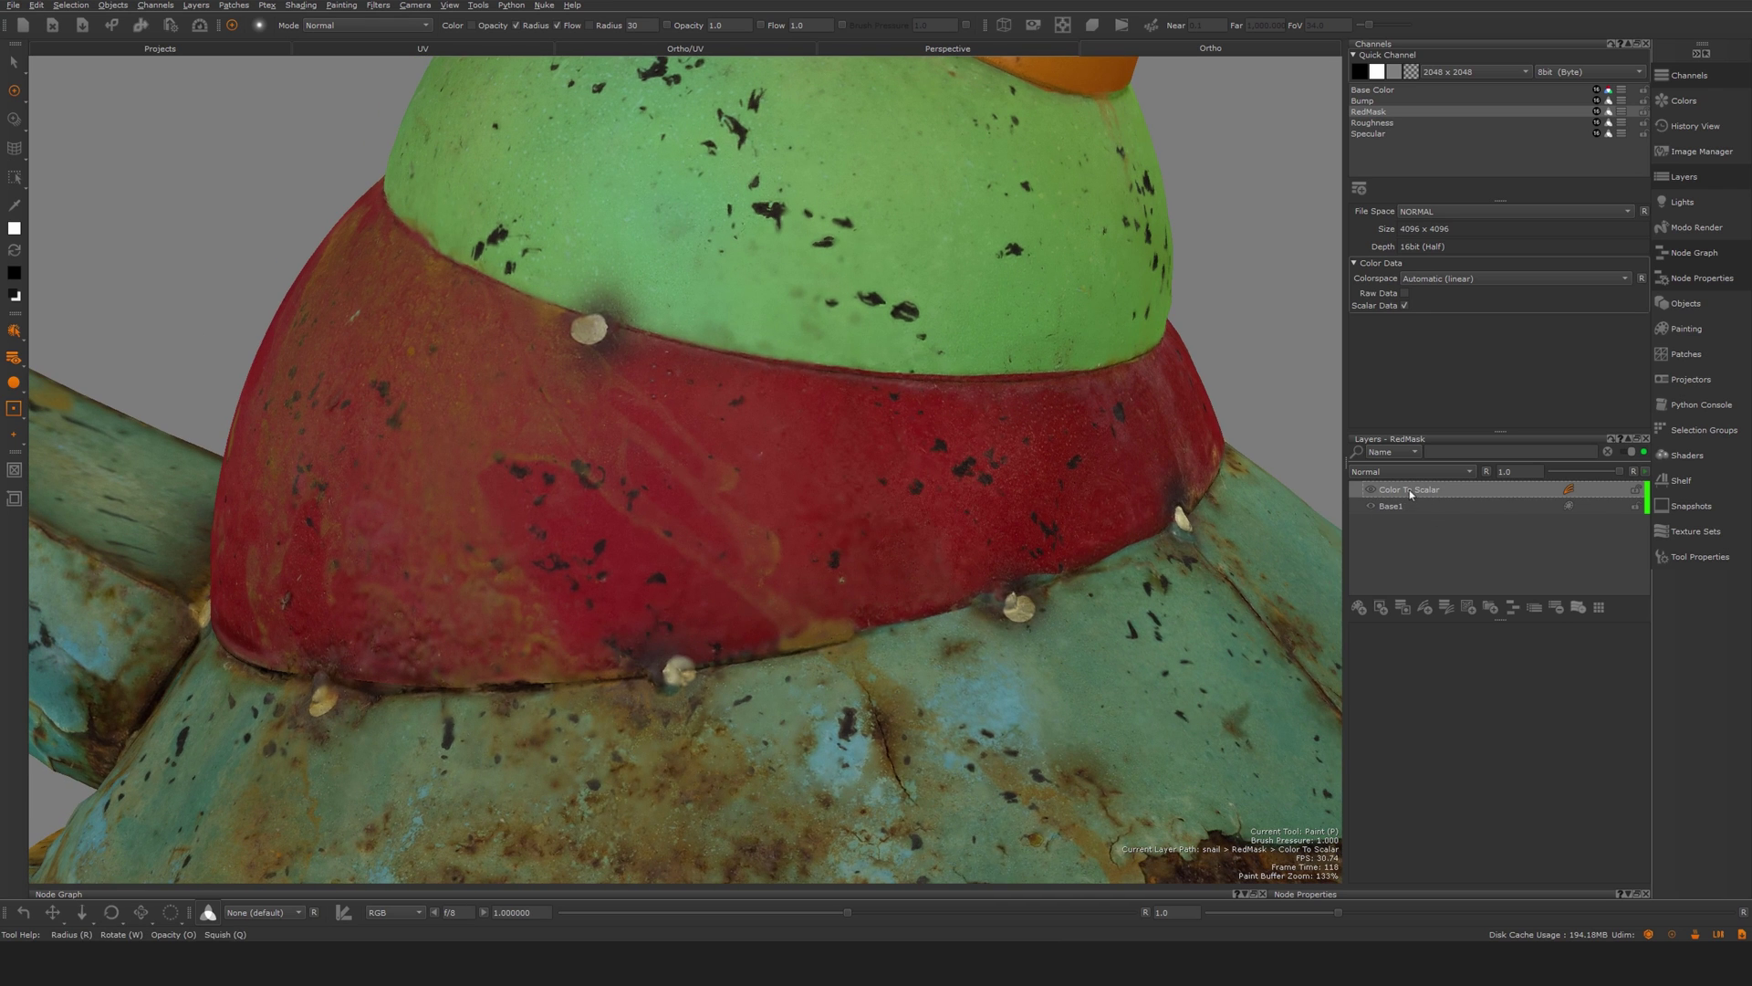
- Add a Color To Mask adjustment above Color To Scalar and set its opacity to 0.0
{"action": "key", "text": "Tab"}
{"action": "type", "text": "colo"}
{"action": "key", "text": "Down"}
{"action": "key", "text": "Down"}
{"action": "key", "text": "Down"}
{"action": "key", "text": "Down"}
{"action": "key", "text": "Return"}
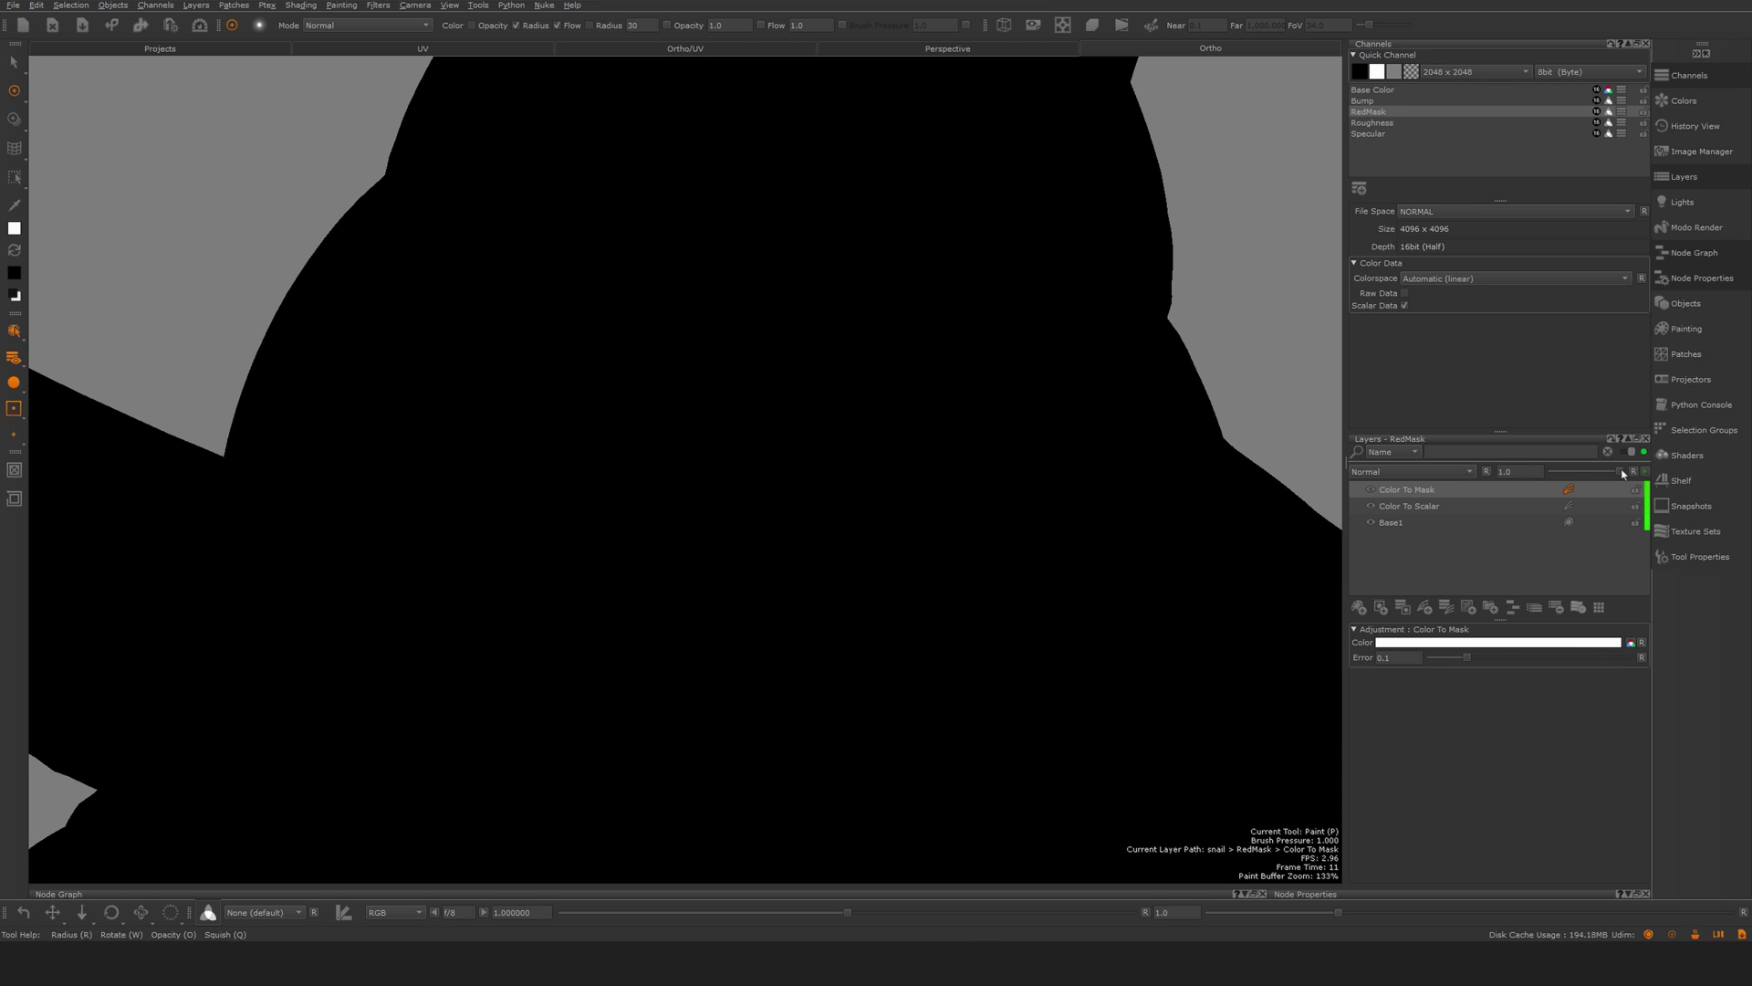
{"action": "mouse_move", "coordinate": [1621, 472]}
{"action": "left_mouse_down"}
{"action": "mouse_move", "coordinate": [1521, 477]}
{"action": "mouse_move", "coordinate": [1650, 478]}
{"action": "mouse_move", "coordinate": [1506, 479]}
{"action": "left_mouse_up"}
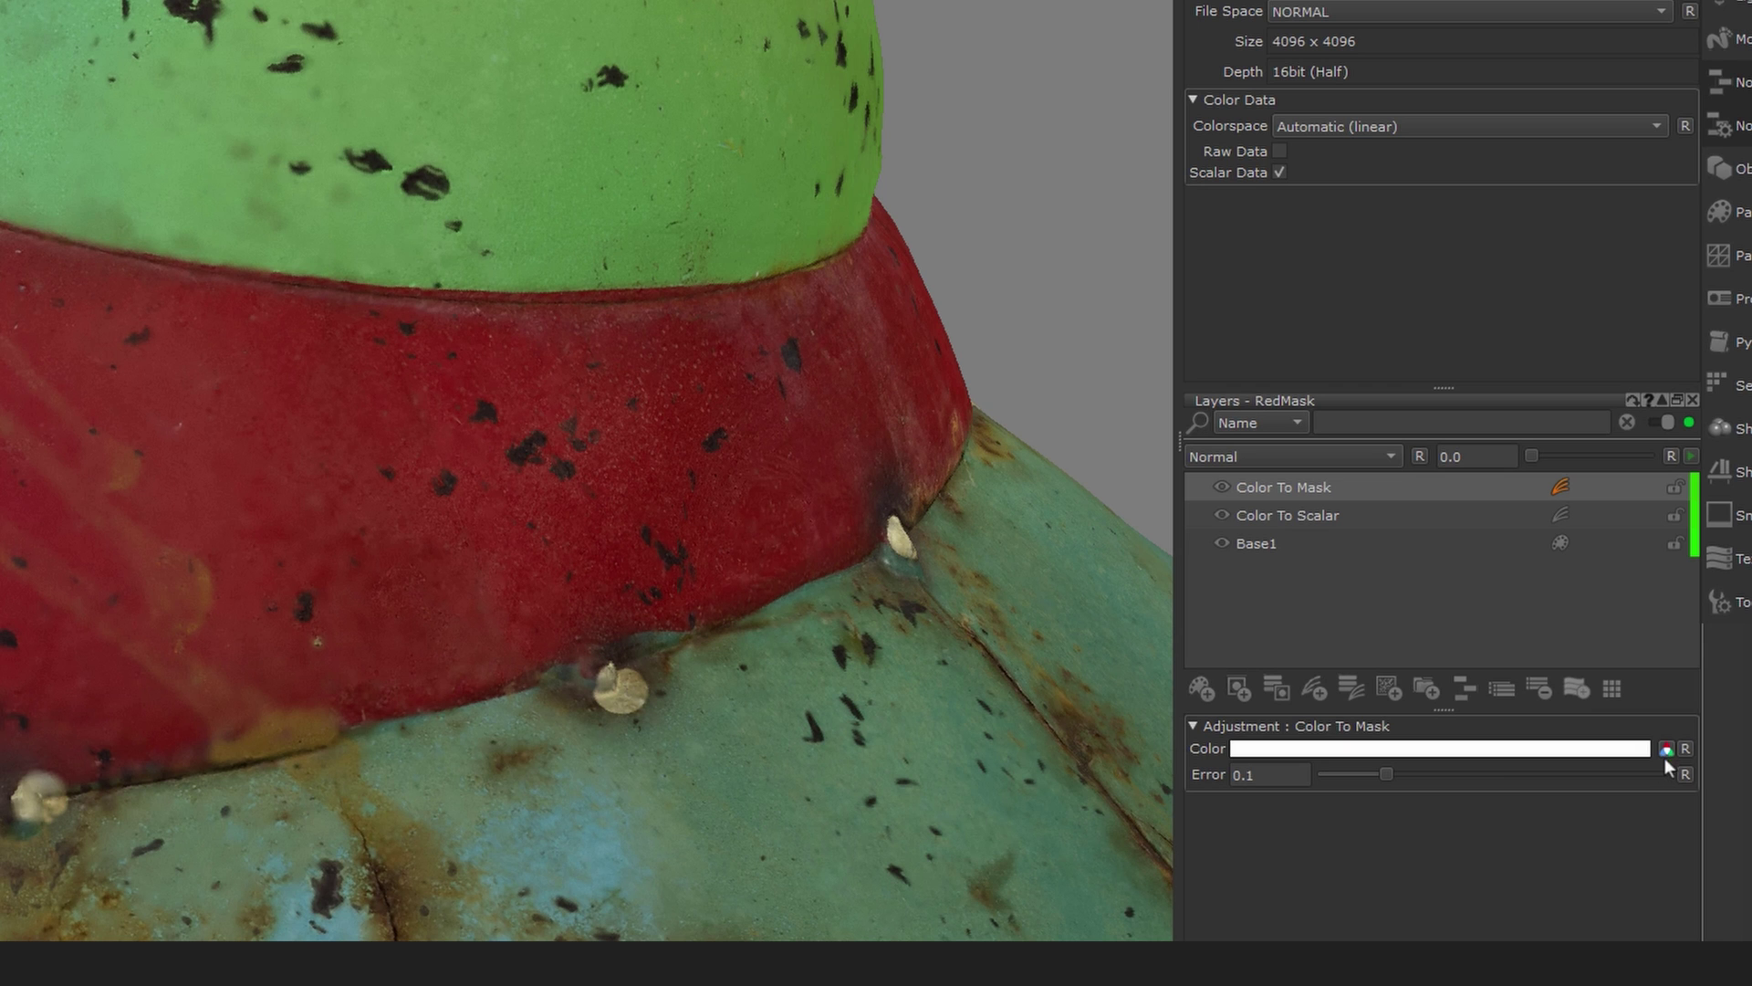
- Sample a dark red from the shell as the Color To Mask color and set the layer's opacity to 1.0
{"action": "left_click", "coordinate": [1667, 749]}
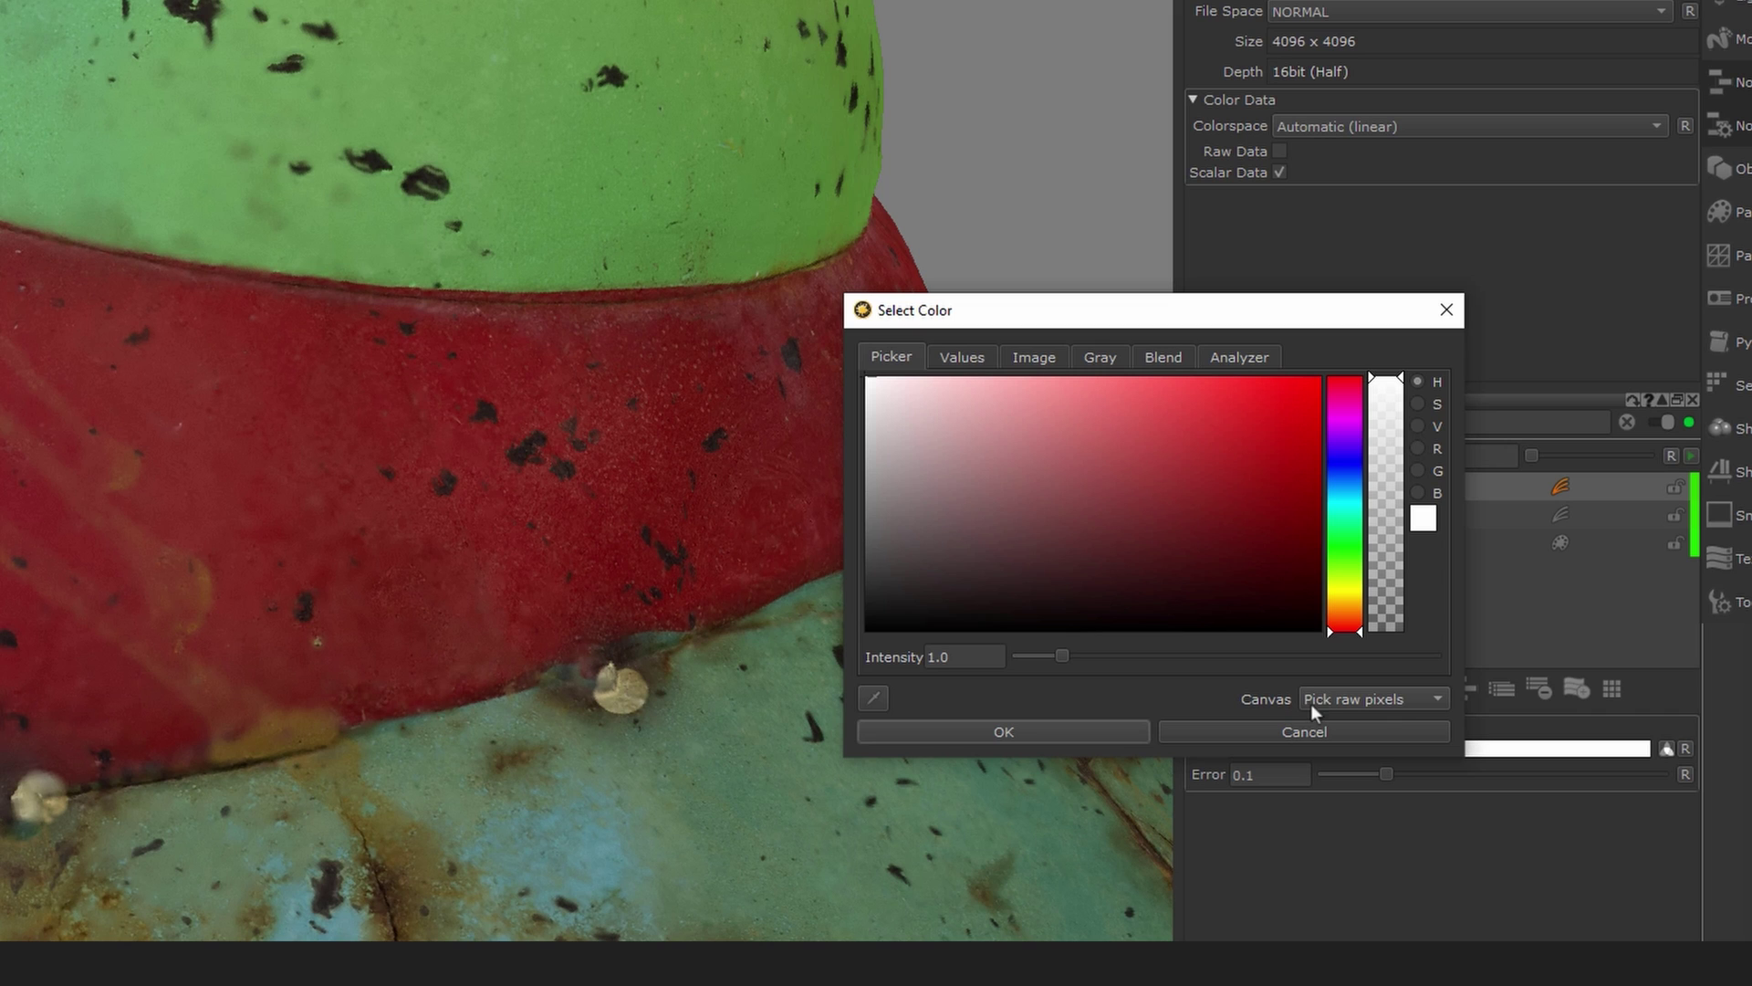
{"action": "left_click", "coordinate": [875, 698]}
{"action": "left_click", "coordinate": [66, 650]}
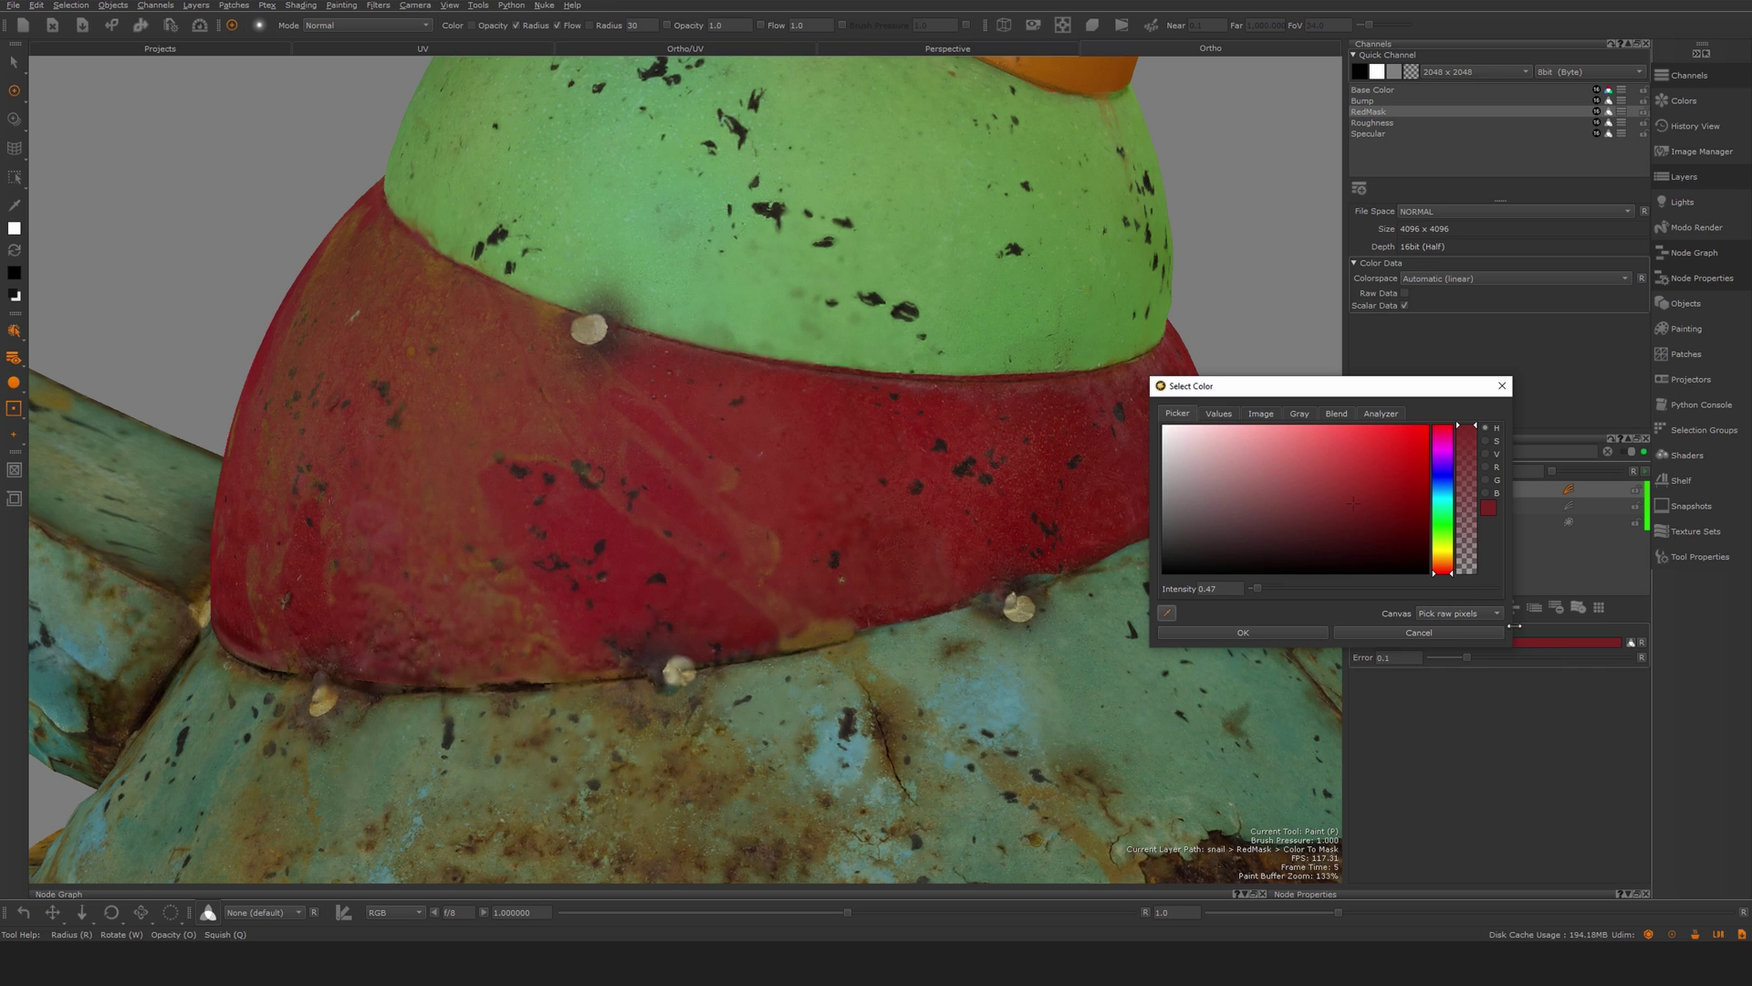
{"action": "left_click", "coordinate": [1276, 636]}
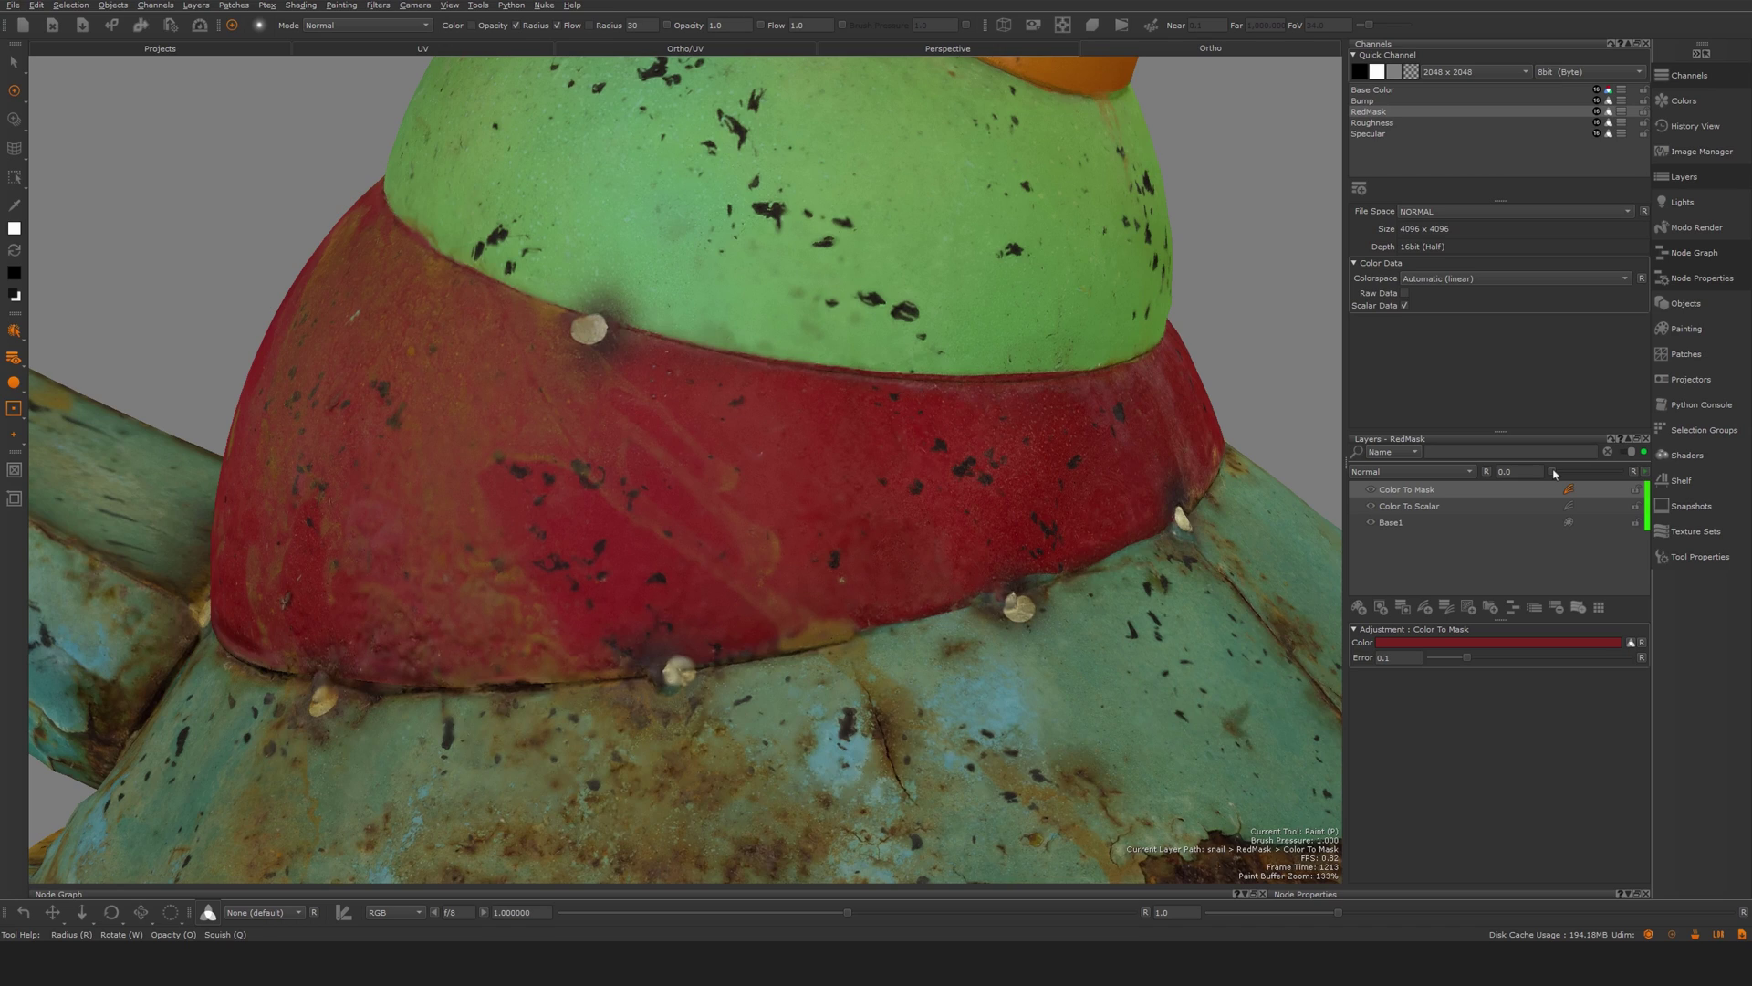
{"action": "left_click_drag", "start_coordinate": [1554, 474], "coordinate": [1619, 473]}
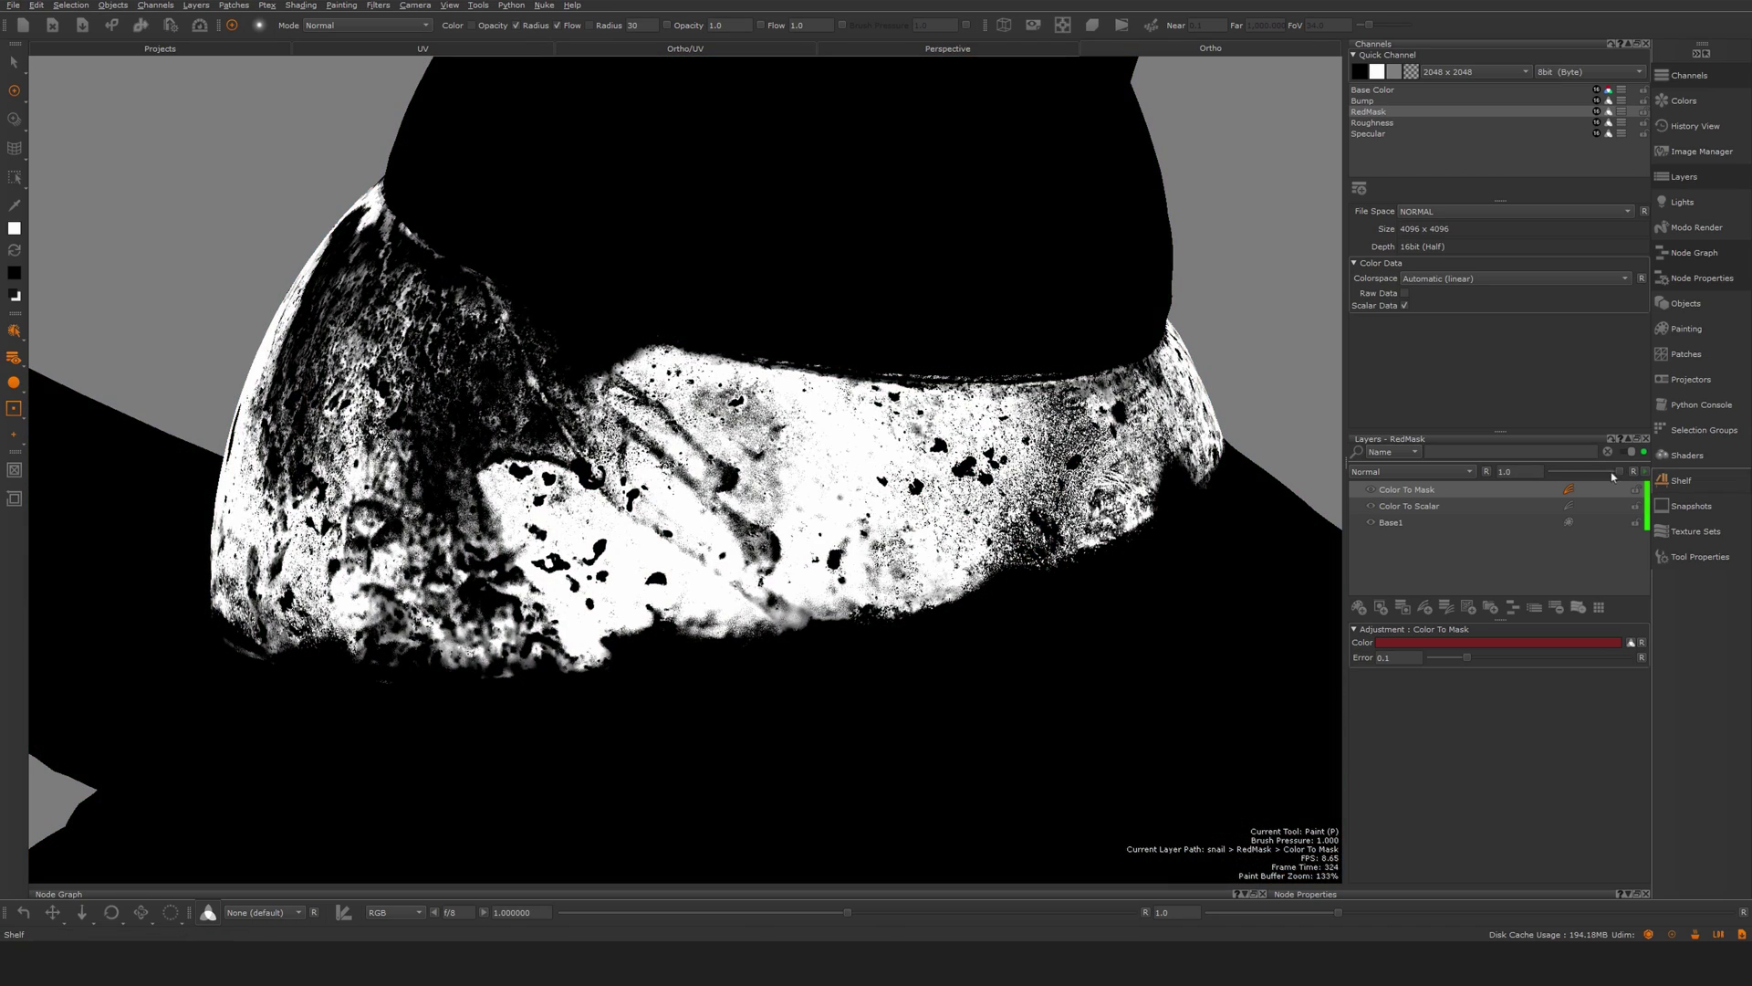
- Set the error of the Color To Mask adjustment to 0.167
{"action": "scroll", "coordinate": [766, 584], "scroll_direction": "down", "scroll_amount": 2}
{"action": "left_click_drag", "start_coordinate": [766, 599], "coordinate": [805, 588], "text": "alt"}
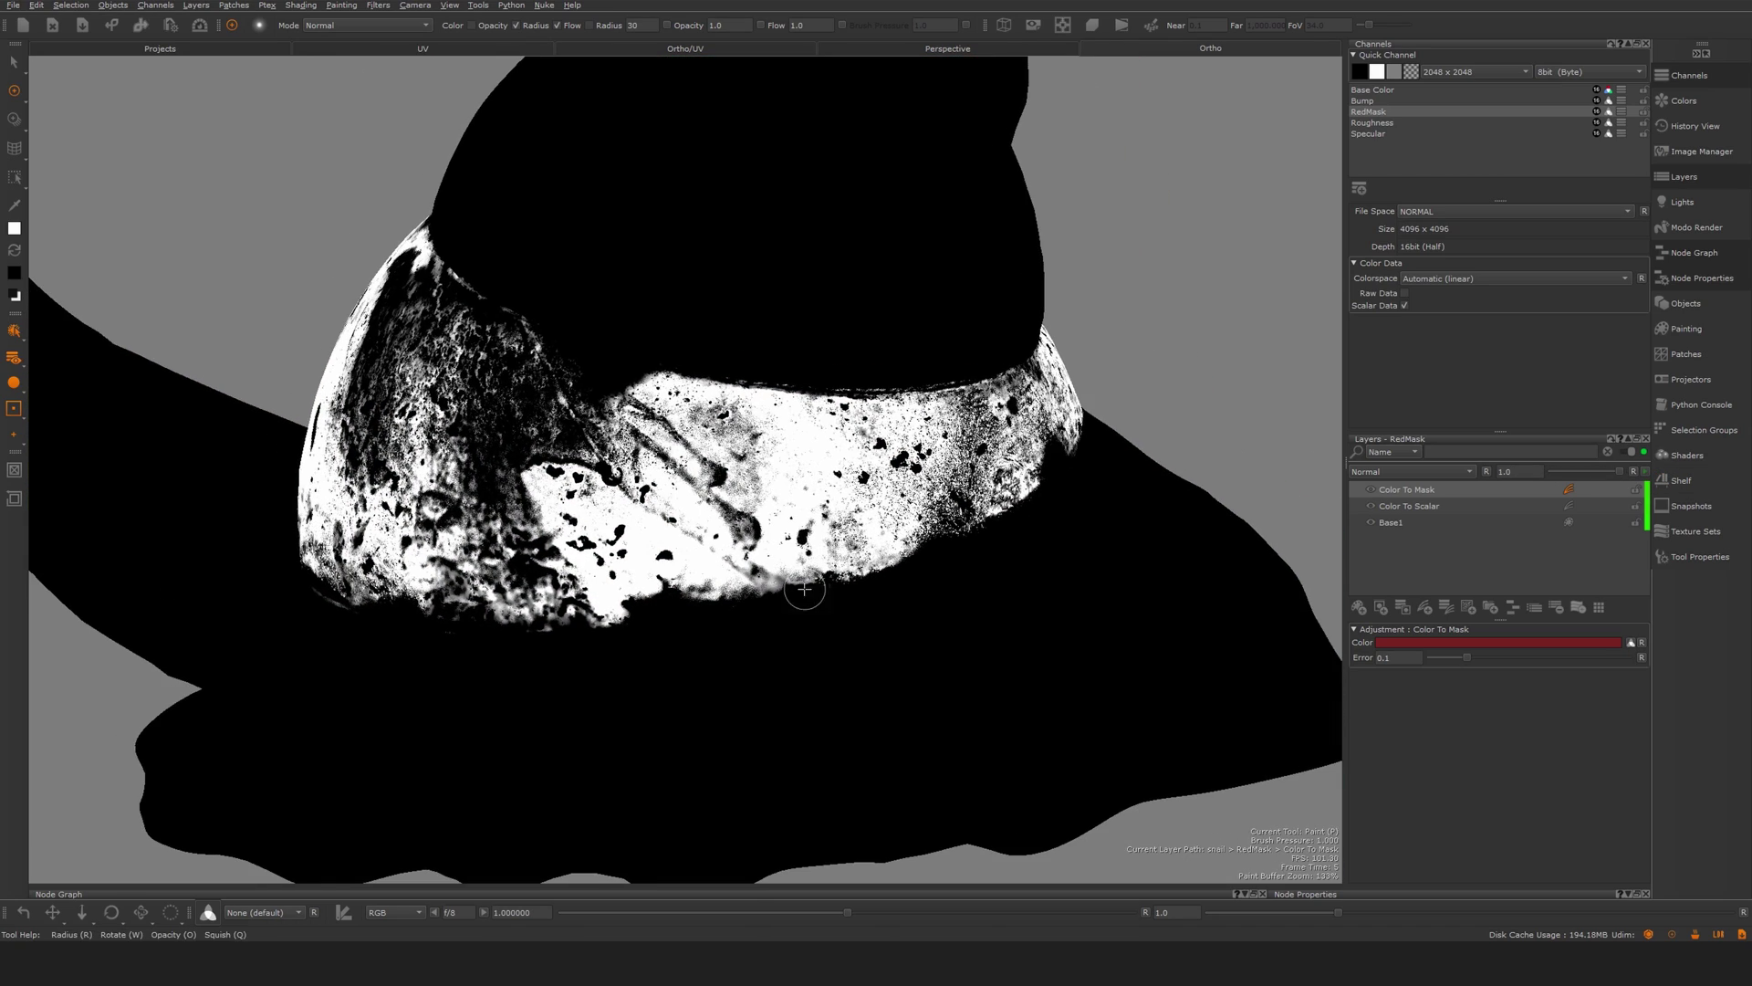
{"action": "left_click_drag", "start_coordinate": [1469, 661], "coordinate": [1494, 666]}
{"action": "mouse_move", "coordinate": [712, 630]}
{"action": "left_mouse_down", "text": "alt"}
{"action": "mouse_move", "coordinate": [837, 618]}
{"action": "mouse_move", "coordinate": [736, 516]}
{"action": "left_mouse_up", "text": "alt"}
- Compare the mask with the red texture by toggling Color To Mask opacity between 0.0 and 1.0, and set its error to 0.129
{"action": "left_click_drag", "start_coordinate": [1621, 473], "coordinate": [1501, 474]}
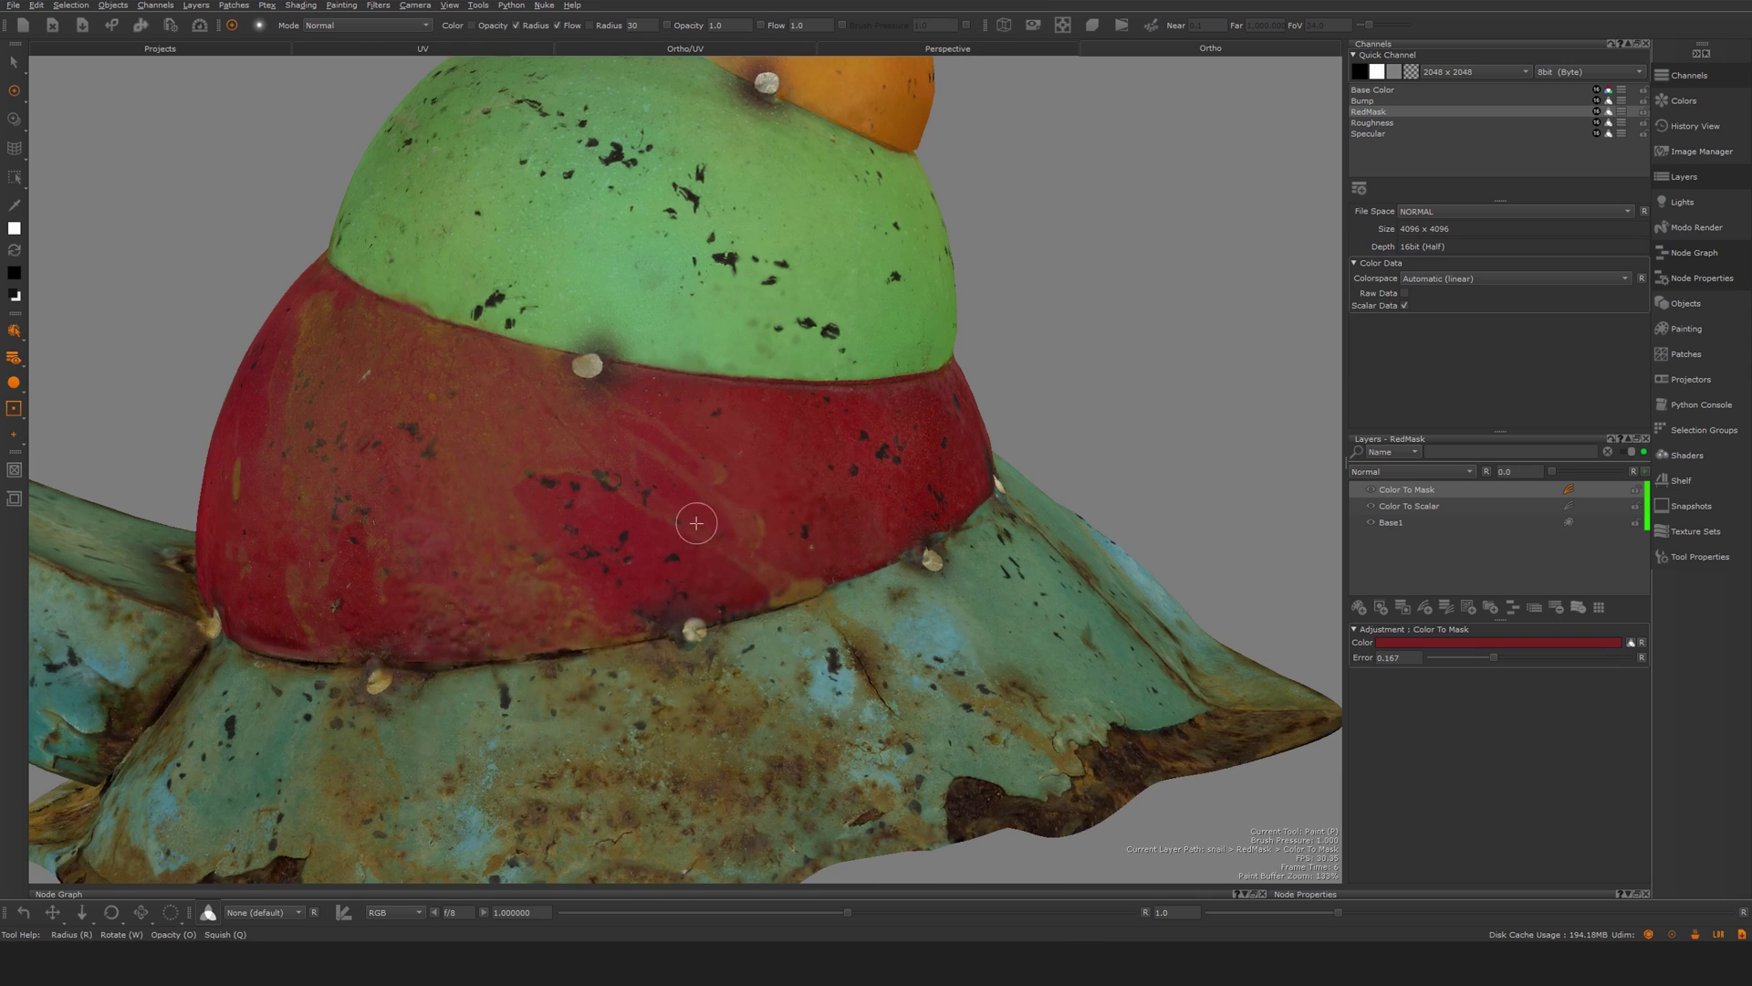
{"action": "middle_click_drag", "start_coordinate": [696, 523], "coordinate": [769, 516], "text": "alt"}
{"action": "right_click_drag", "start_coordinate": [768, 516], "coordinate": [659, 580], "text": "alt"}
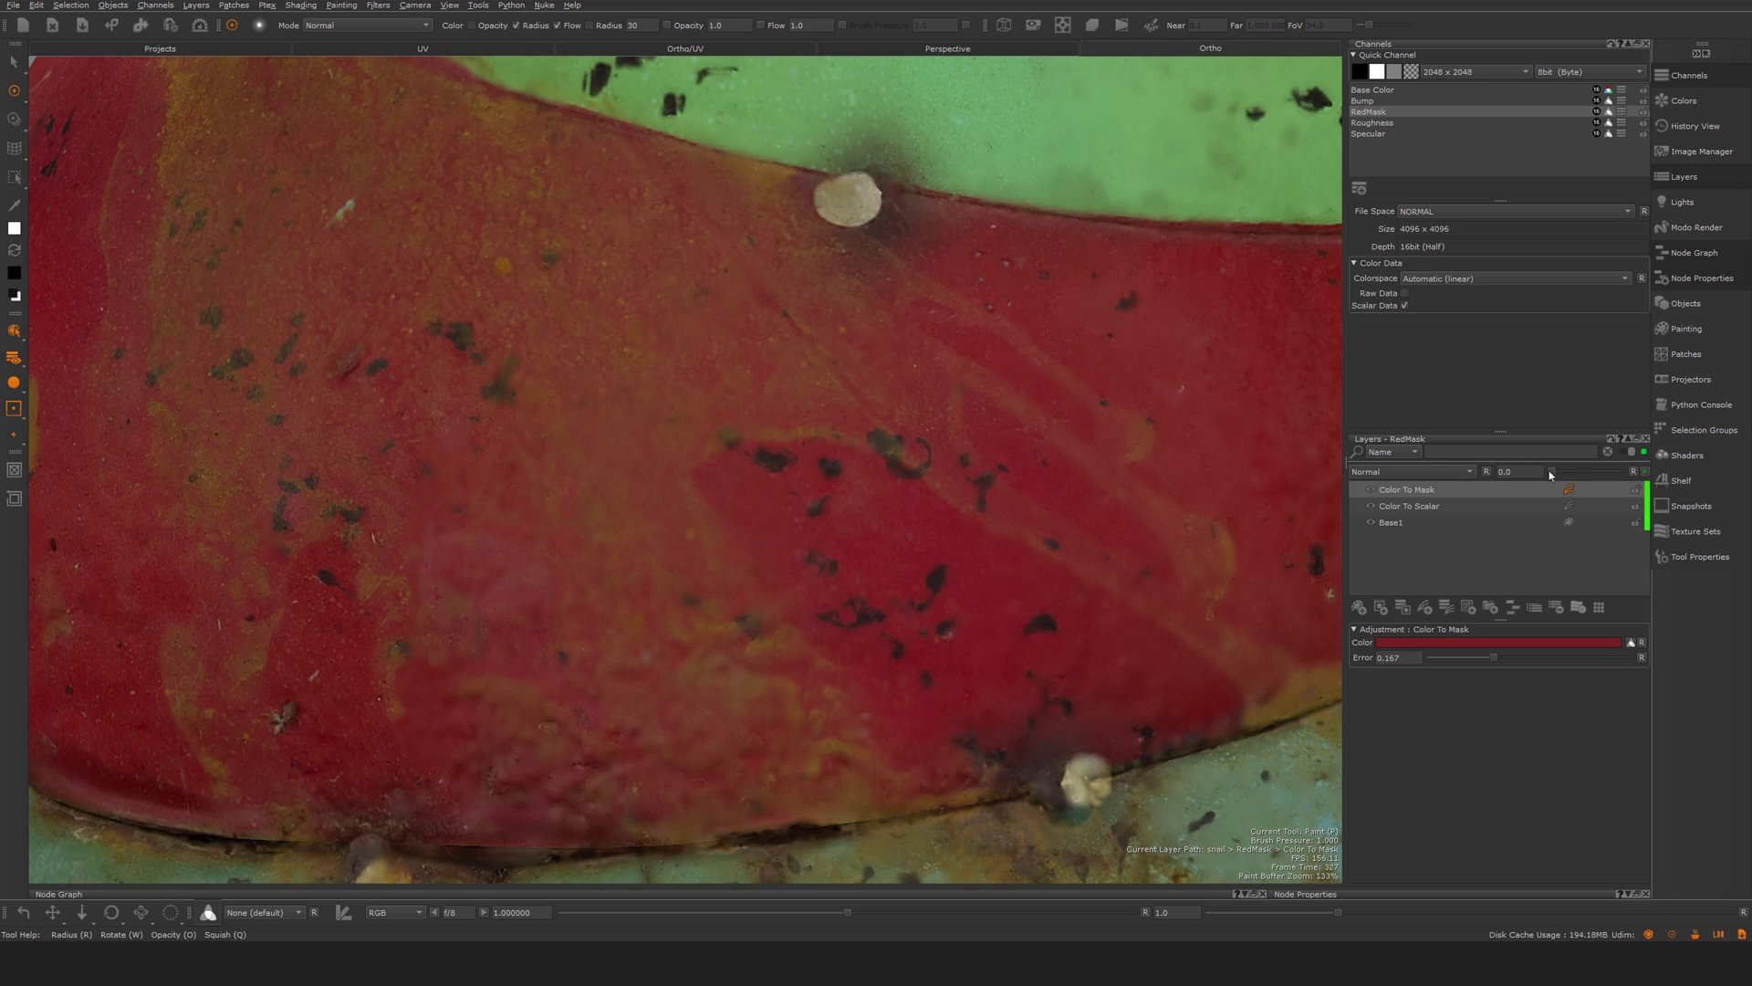
{"action": "left_click_drag", "start_coordinate": [1549, 475], "coordinate": [1621, 473]}
{"action": "left_click_drag", "start_coordinate": [1493, 658], "coordinate": [1479, 658]}
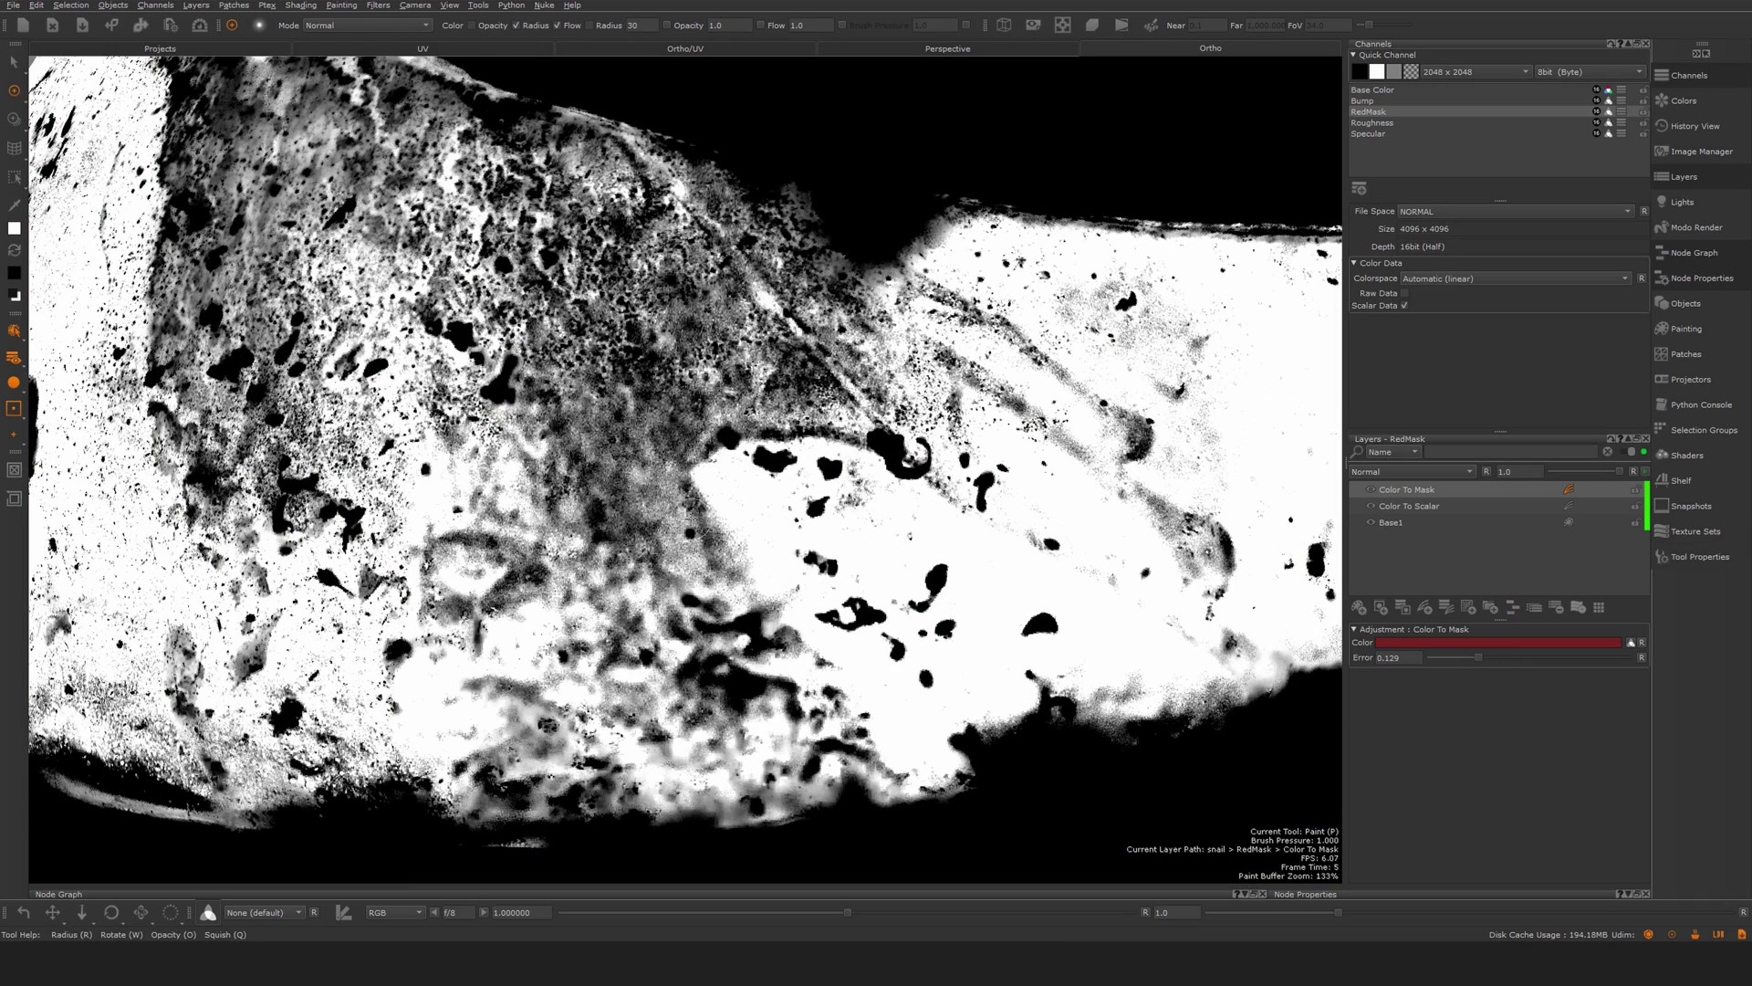
- Examine the mask's coverage of the red shell band from several sides
{"action": "right_click_drag", "start_coordinate": [511, 274], "coordinate": [563, 230], "text": "alt"}
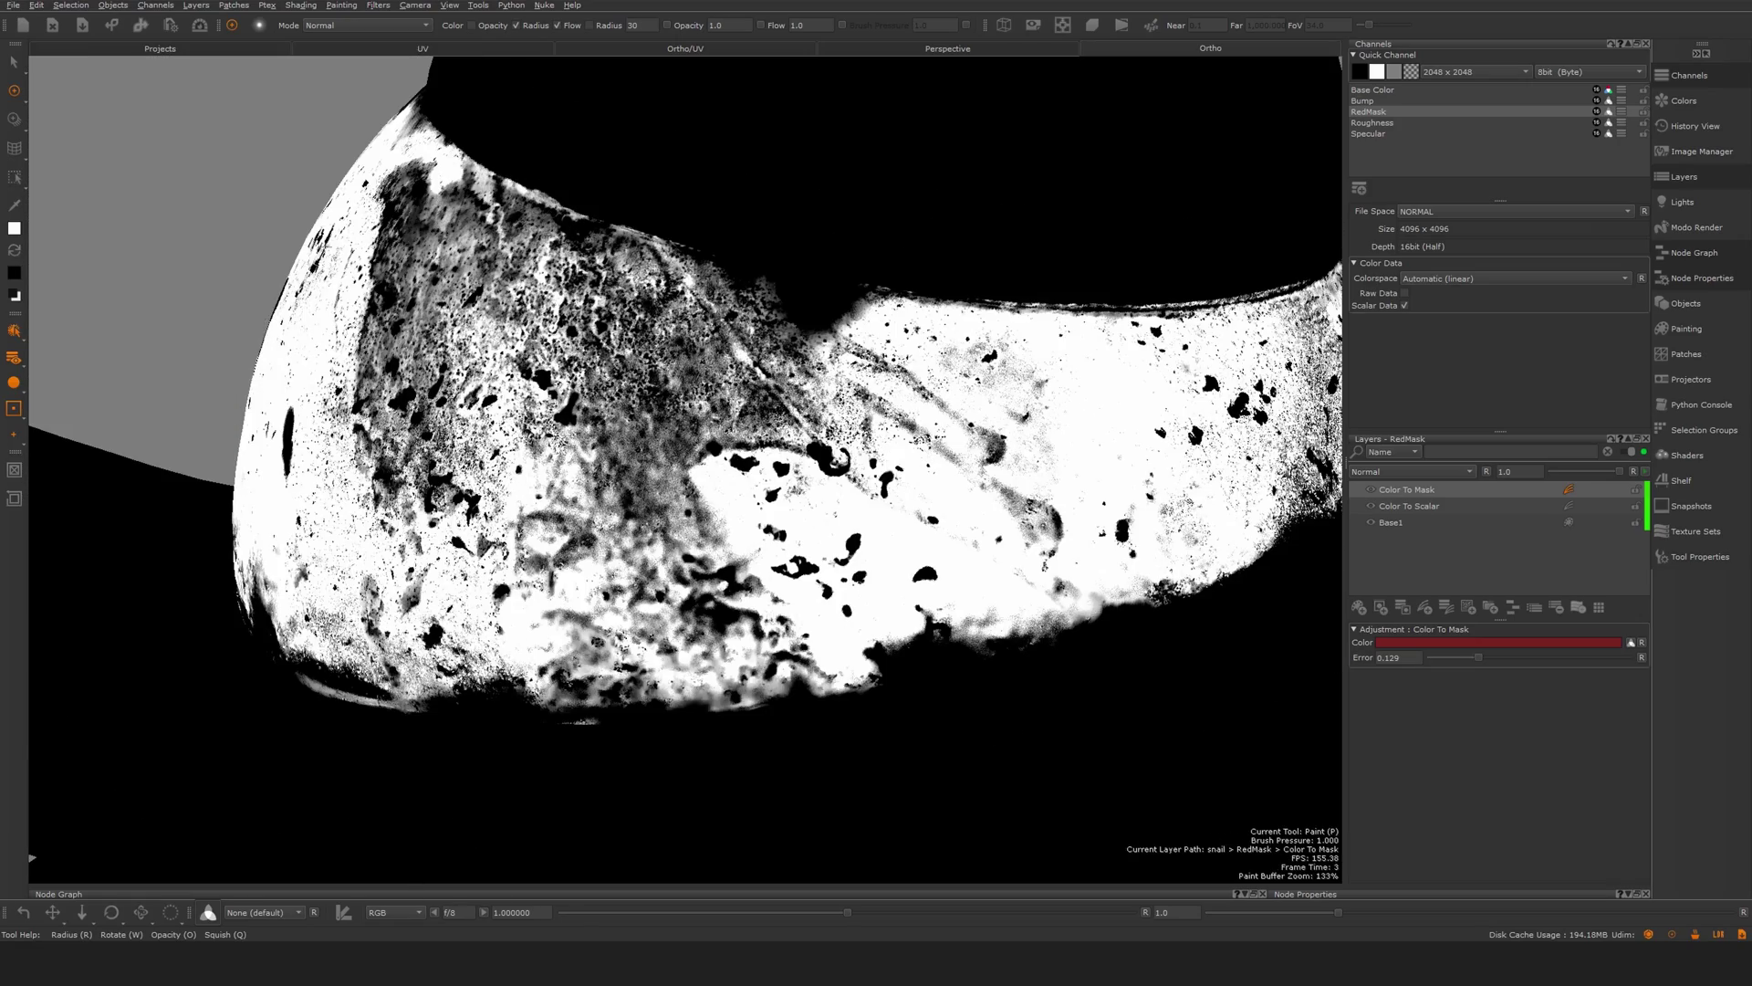
{"action": "left_click_drag", "start_coordinate": [594, 416], "coordinate": [682, 455], "text": "alt"}
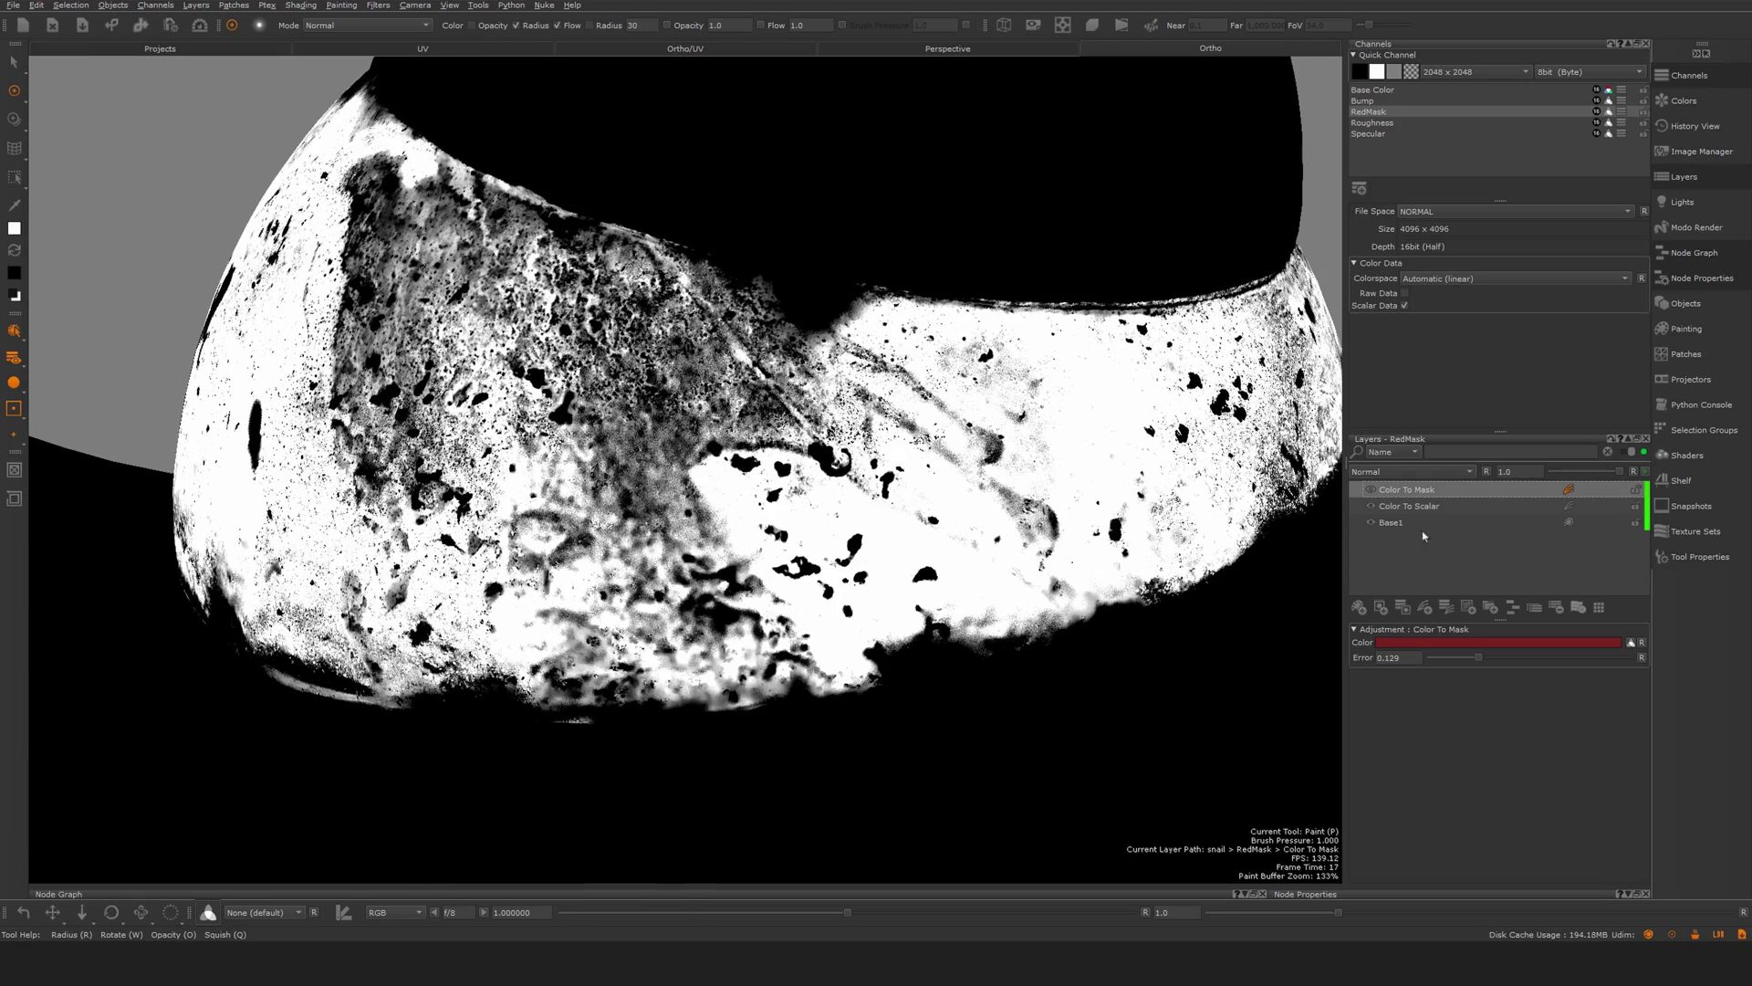
{"action": "left_click_drag", "start_coordinate": [750, 508], "coordinate": [675, 511], "text": "alt"}
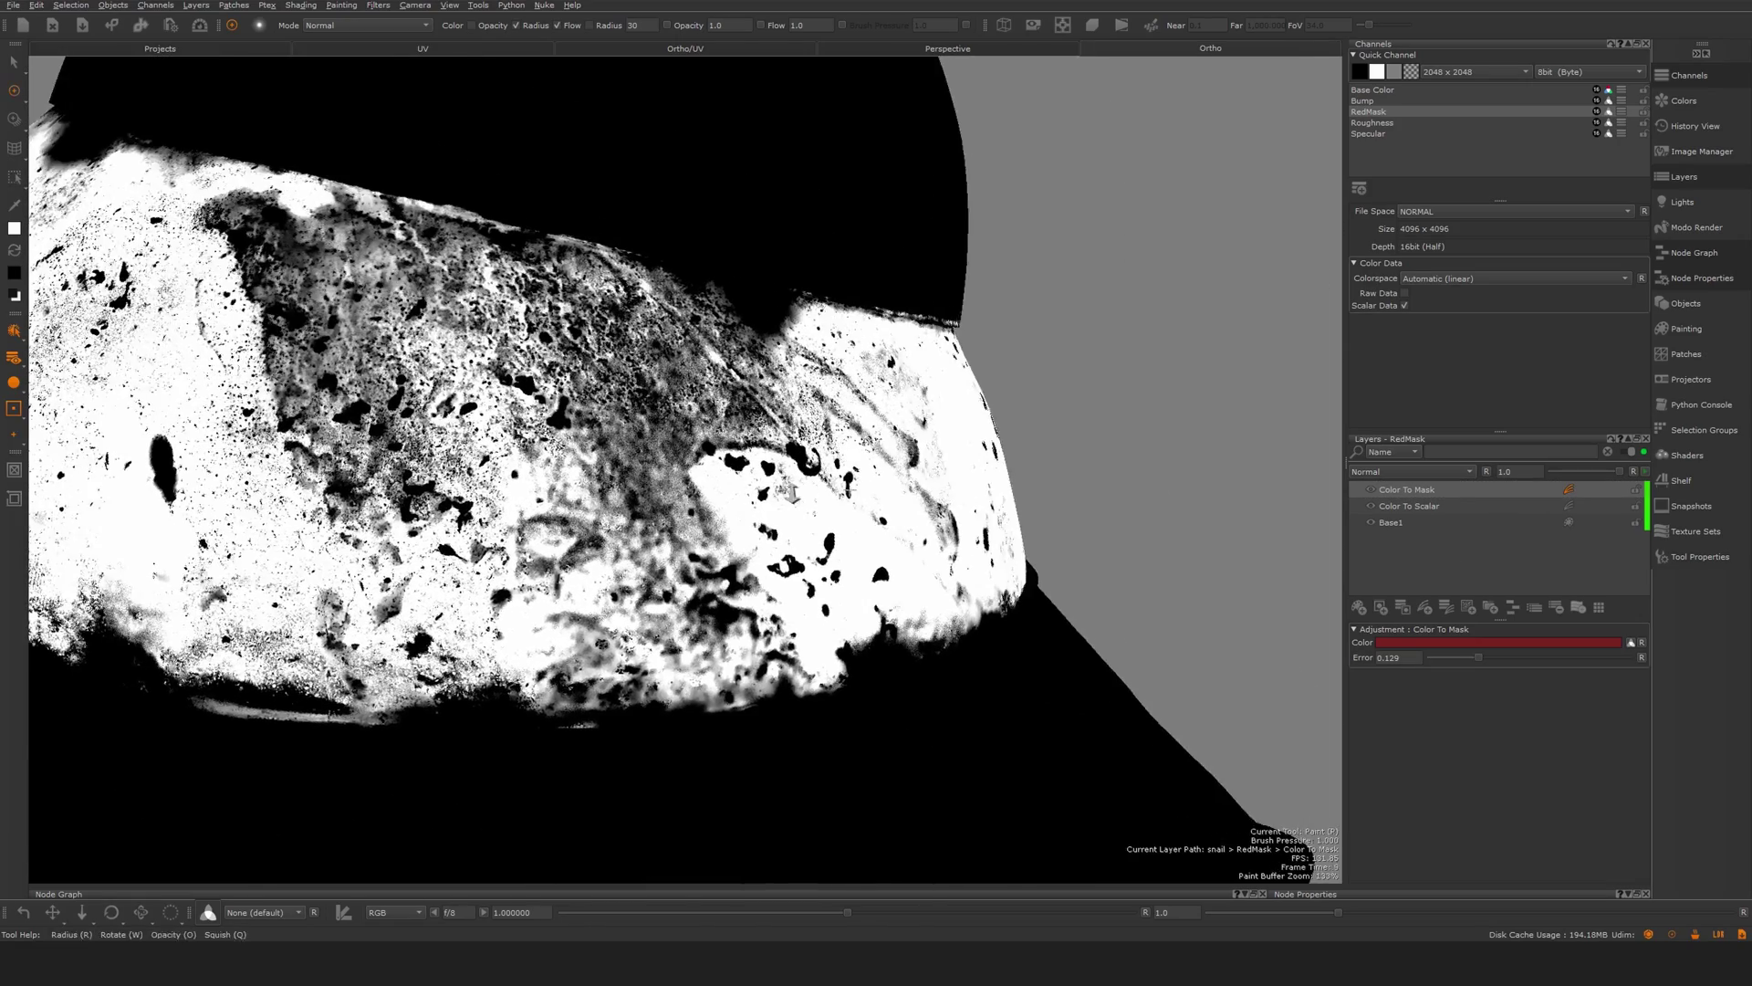
{"action": "right_click_drag", "start_coordinate": [676, 511], "coordinate": [731, 463], "text": "alt"}
{"action": "left_click_drag", "start_coordinate": [730, 464], "coordinate": [833, 470], "text": "alt"}
{"action": "right_click_drag", "start_coordinate": [832, 470], "coordinate": [865, 443], "text": "alt"}
{"action": "left_click_drag", "start_coordinate": [865, 474], "coordinate": [749, 470], "text": "alt"}
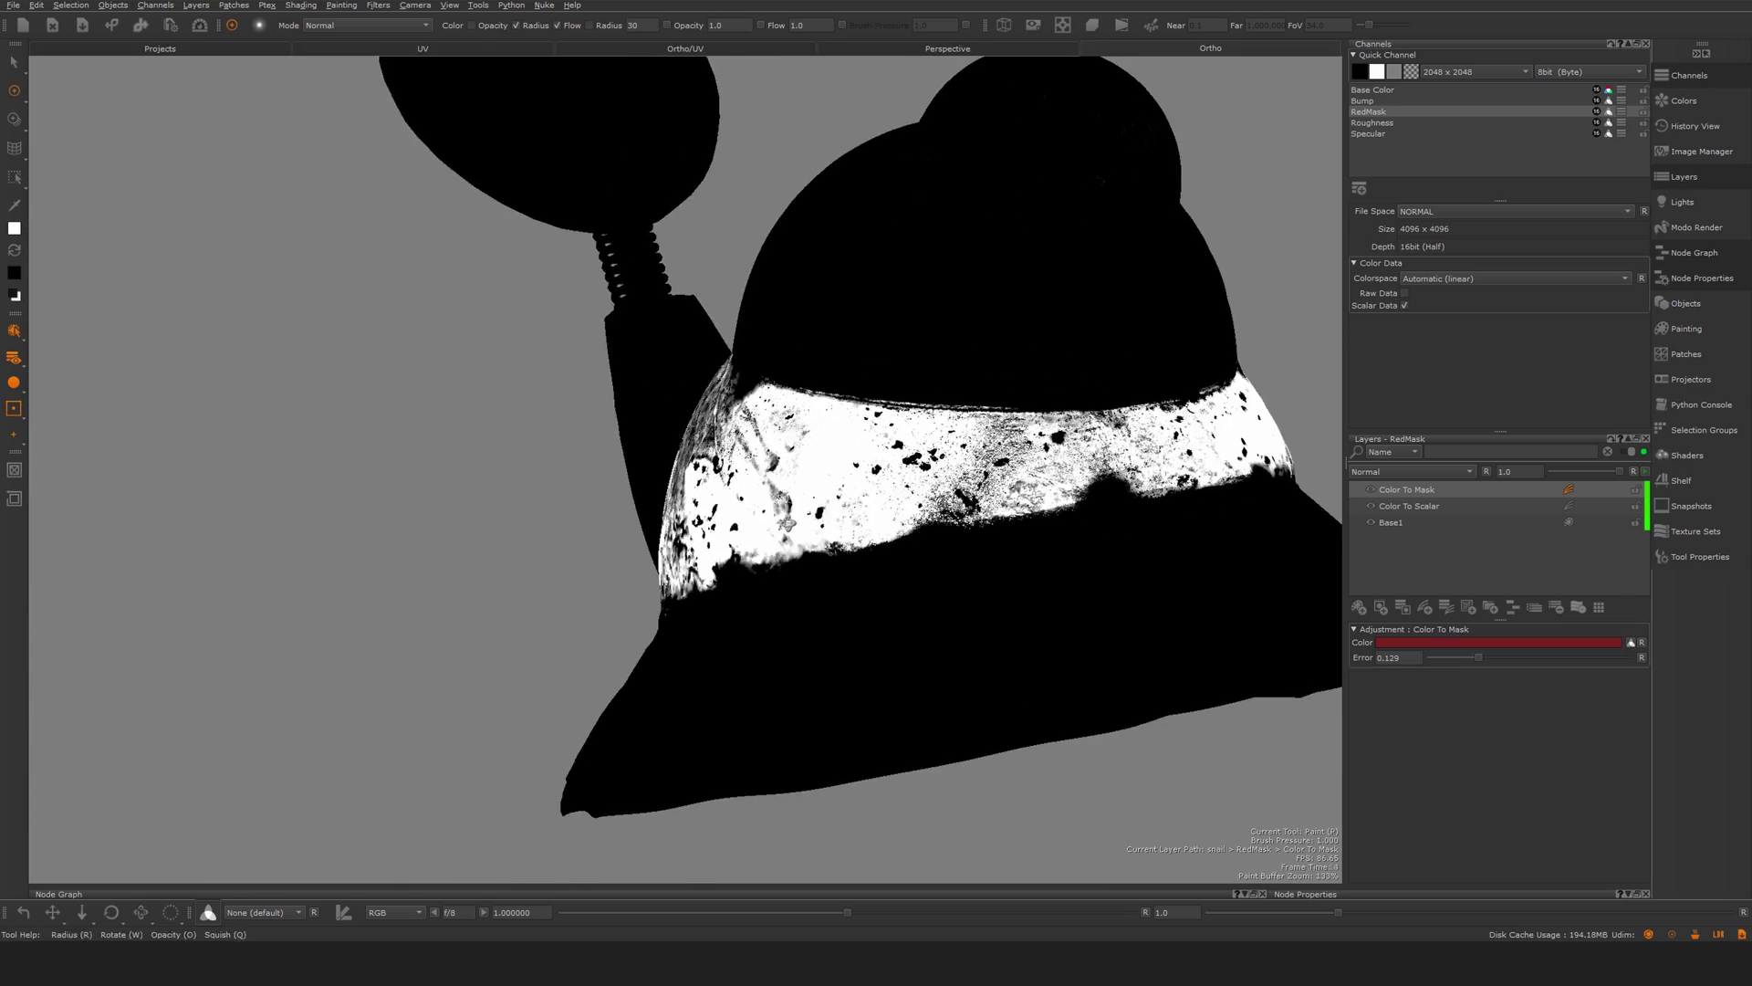
{"action": "middle_click_drag", "start_coordinate": [1018, 472], "coordinate": [819, 507], "text": "alt"}
{"action": "right_click_drag", "start_coordinate": [820, 507], "coordinate": [767, 557], "text": "alt"}
{"action": "left_click_drag", "start_coordinate": [767, 511], "coordinate": [1095, 516], "text": "alt"}
{"action": "middle_click_drag", "start_coordinate": [1241, 522], "coordinate": [1579, 524], "text": "alt"}
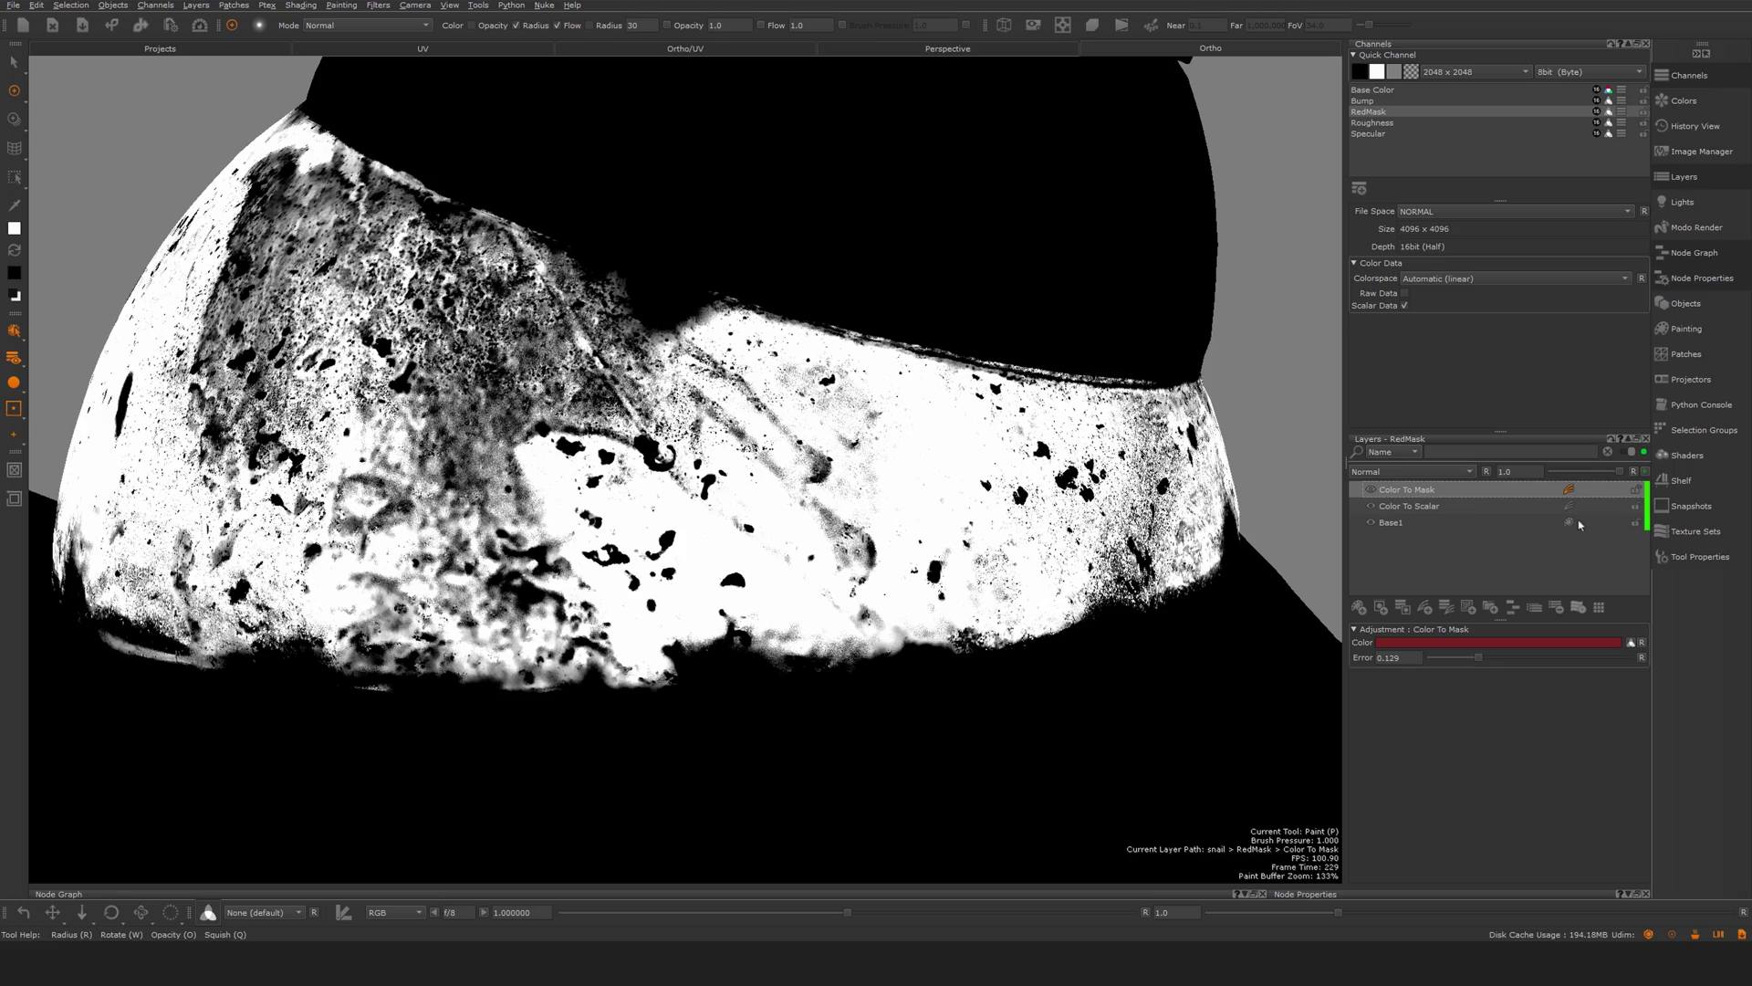
- Group the Color To Mask, Color To Scalar and Base1 layers and collapse the group
{"action": "left_click", "coordinate": [1394, 525], "text": "shift"}
{"action": "right_click", "coordinate": [1412, 491]}
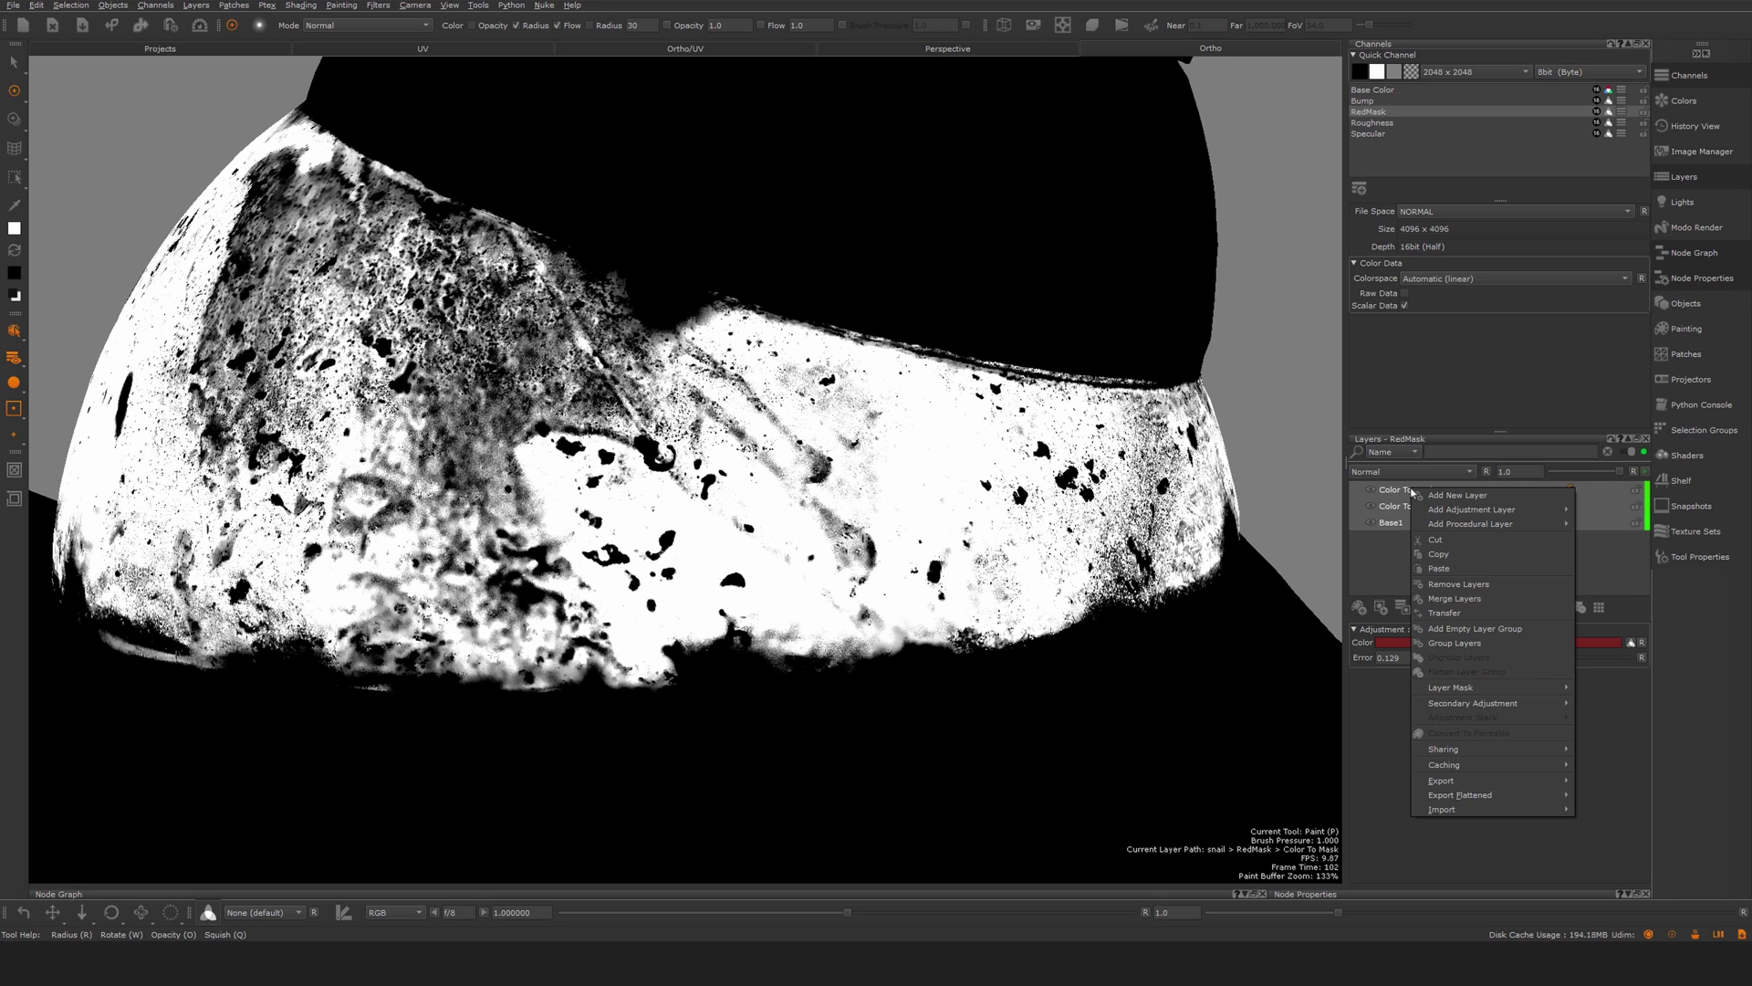
{"action": "left_click", "coordinate": [1471, 644]}
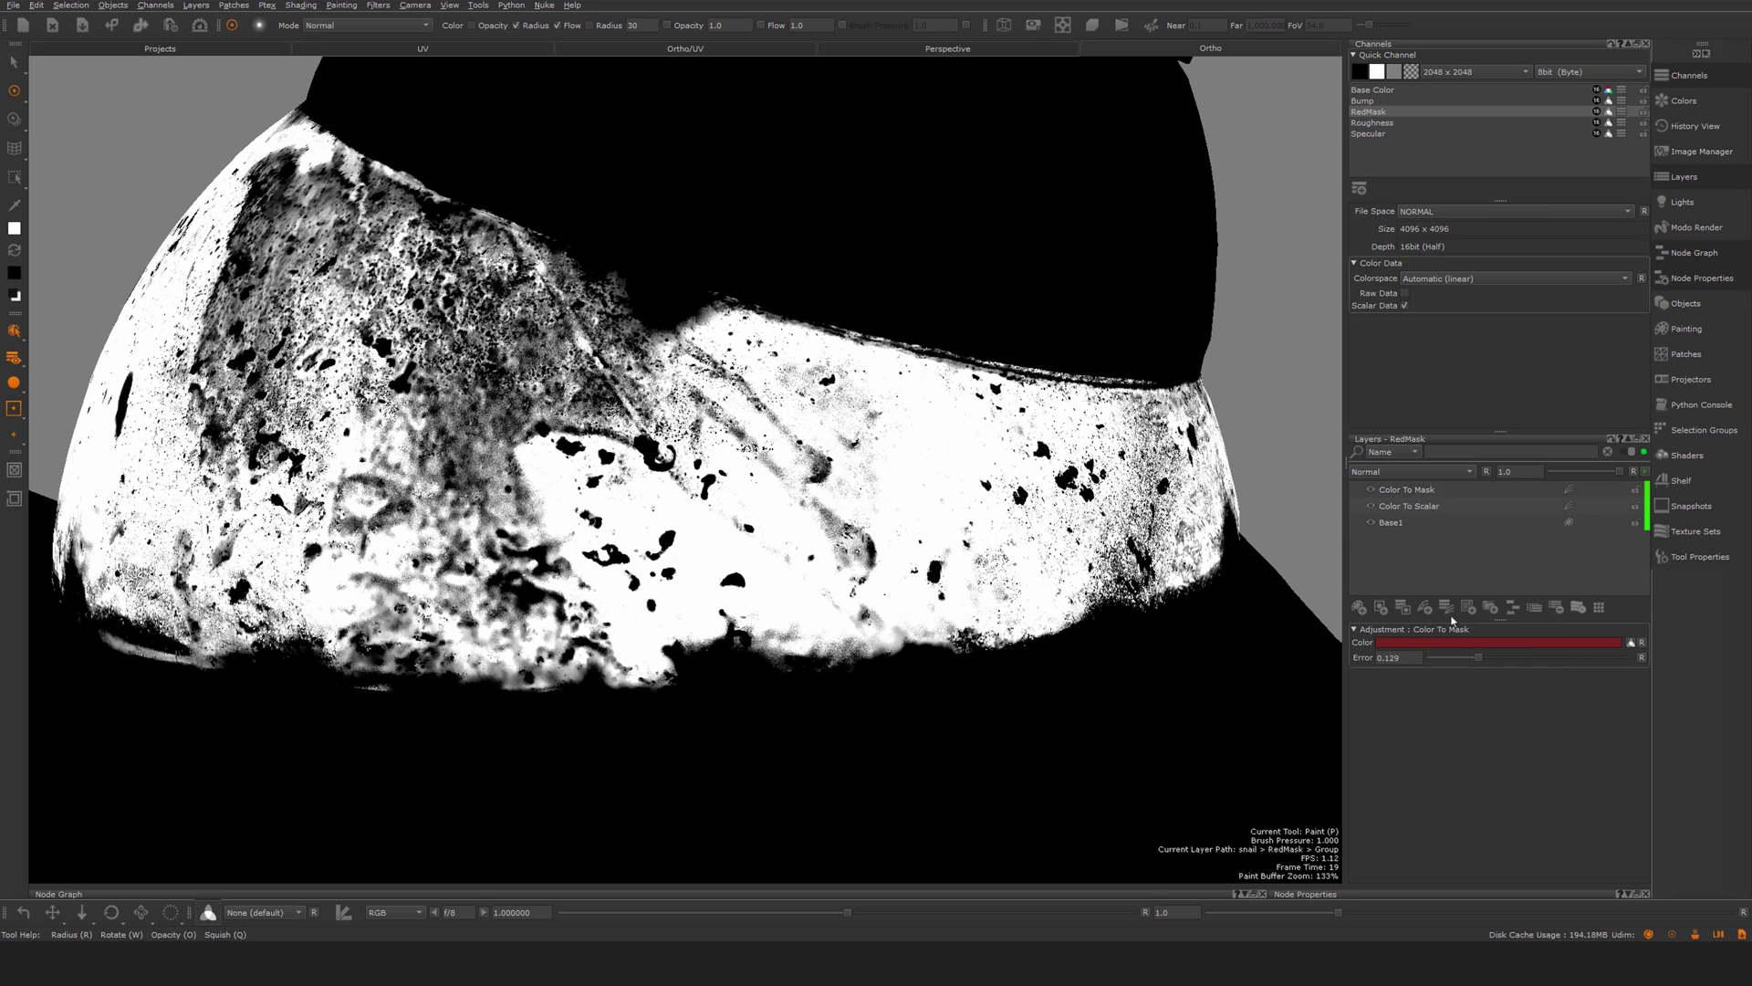
{"action": "left_click", "coordinate": [1356, 492]}
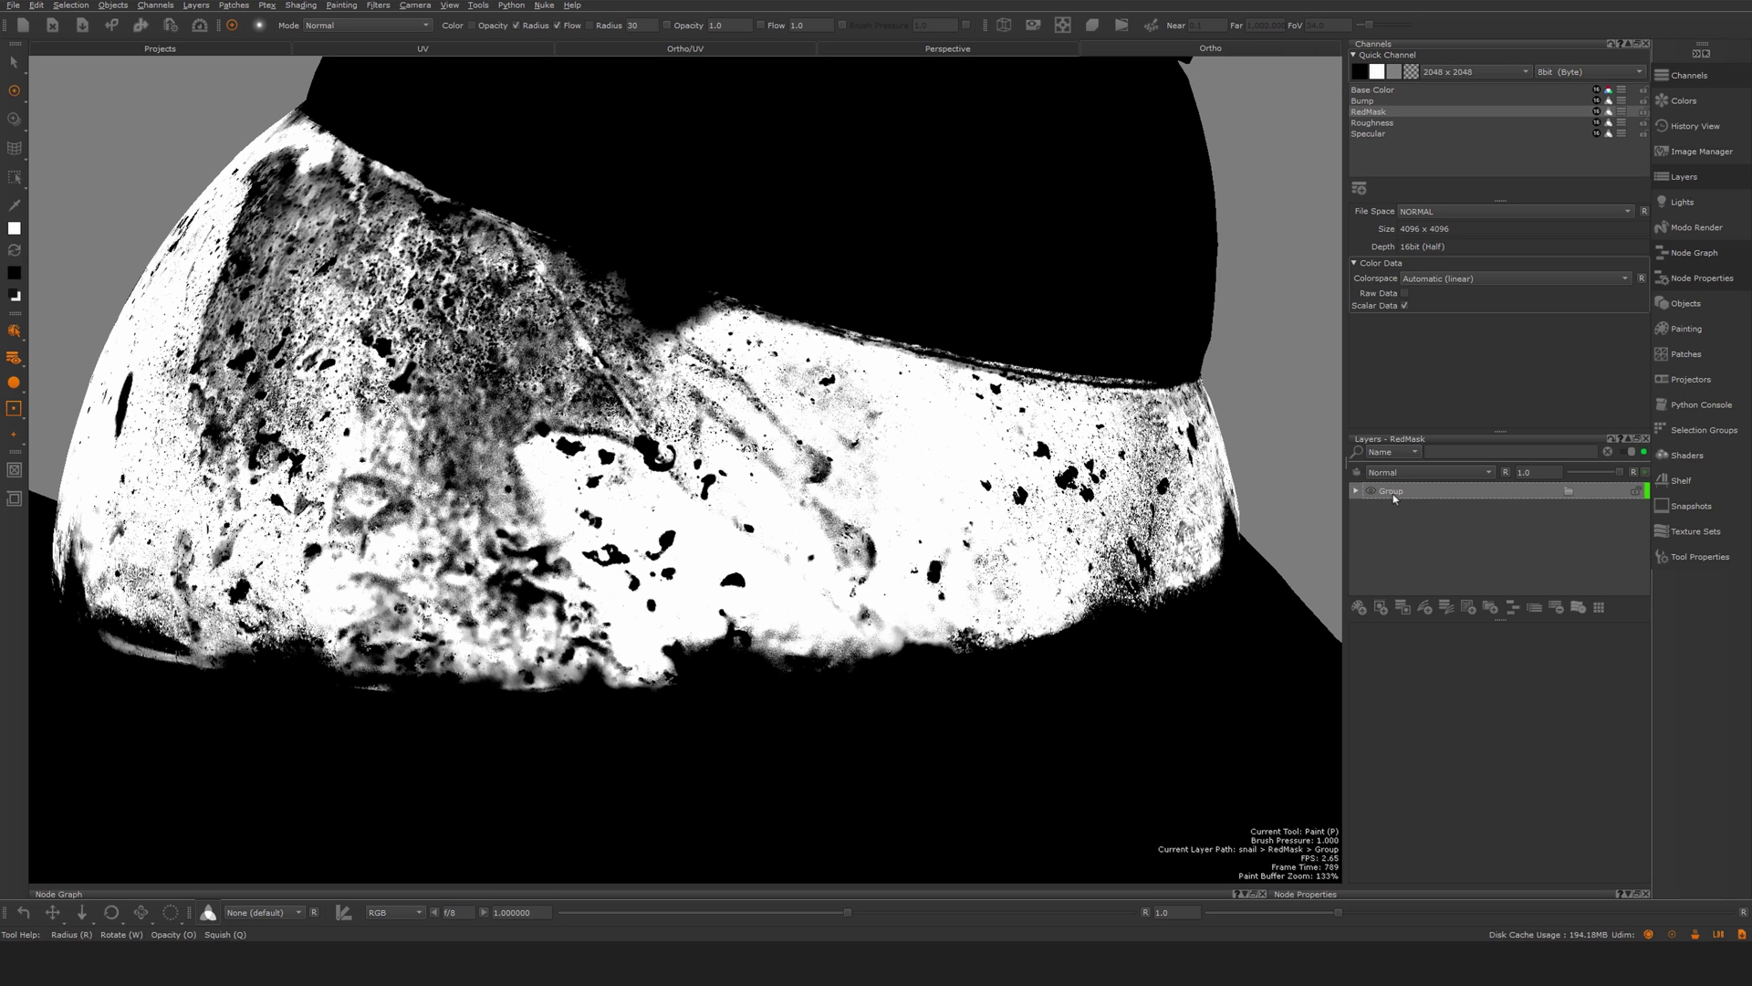
- Duplicate the layer group by copying and pasting it within the RedMask channel, and expand the upper copy
{"action": "right_click", "coordinate": [1394, 494]}
{"action": "left_click", "coordinate": [1423, 560]}
{"action": "right_click", "coordinate": [1397, 496]}
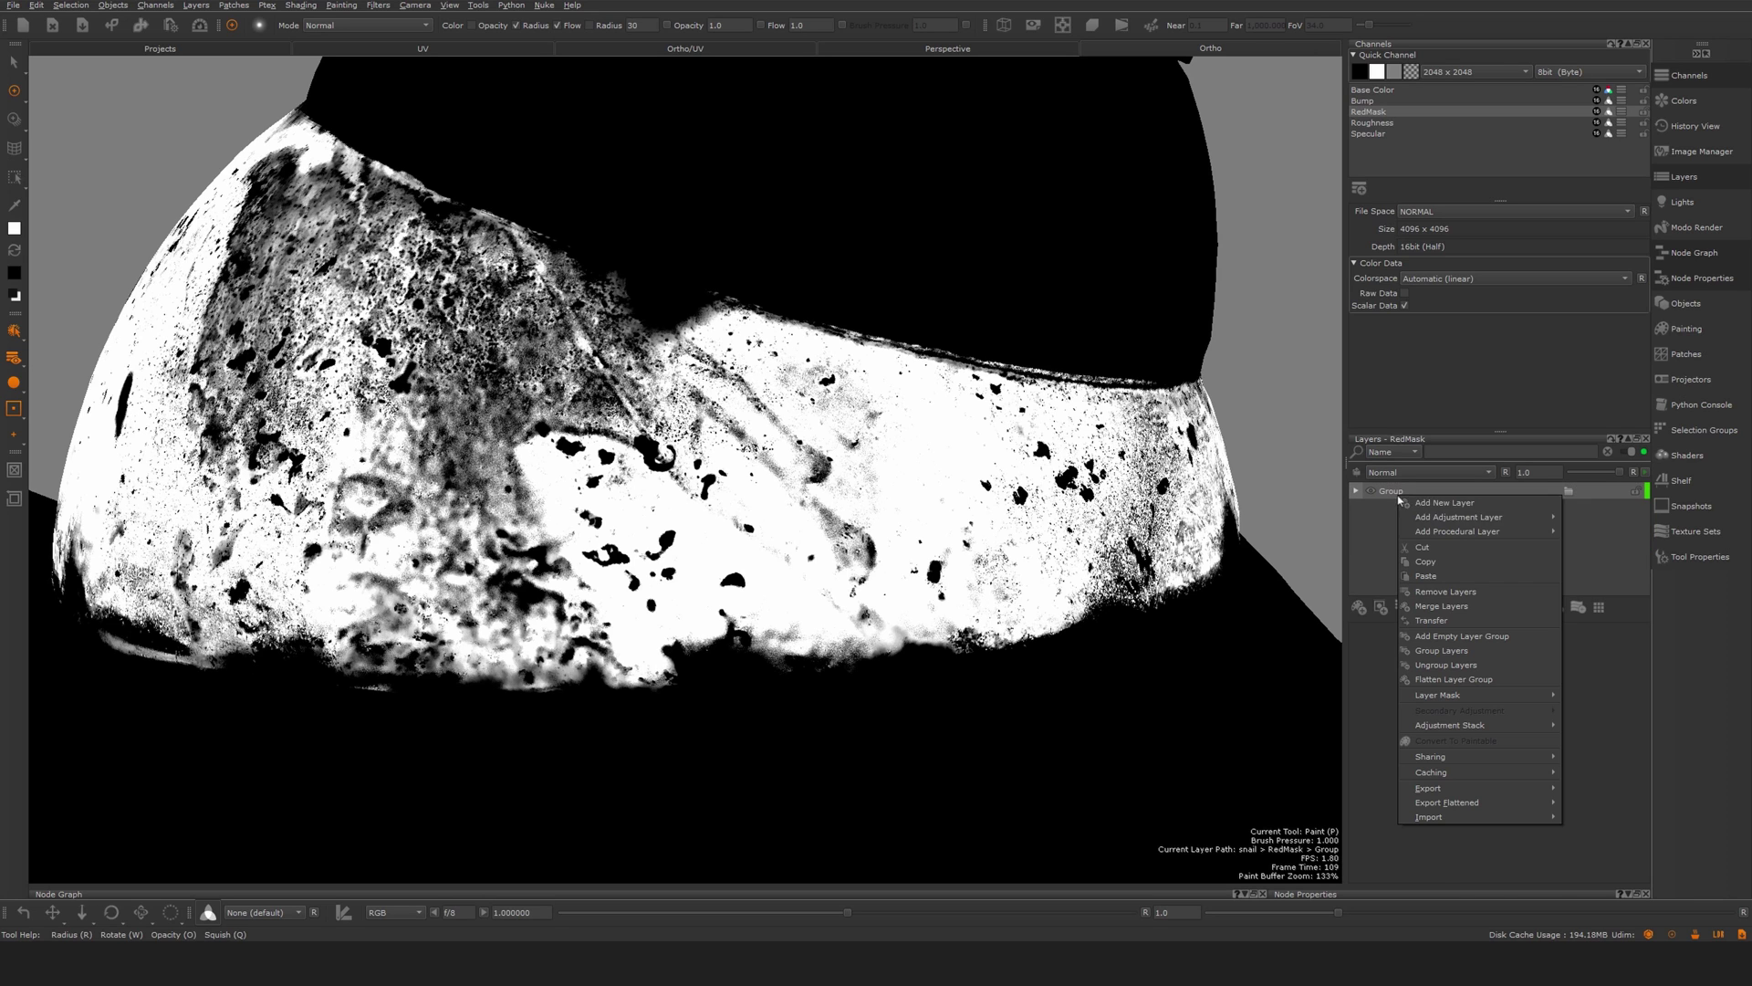
{"action": "mouse_move", "coordinate": [1458, 527]}
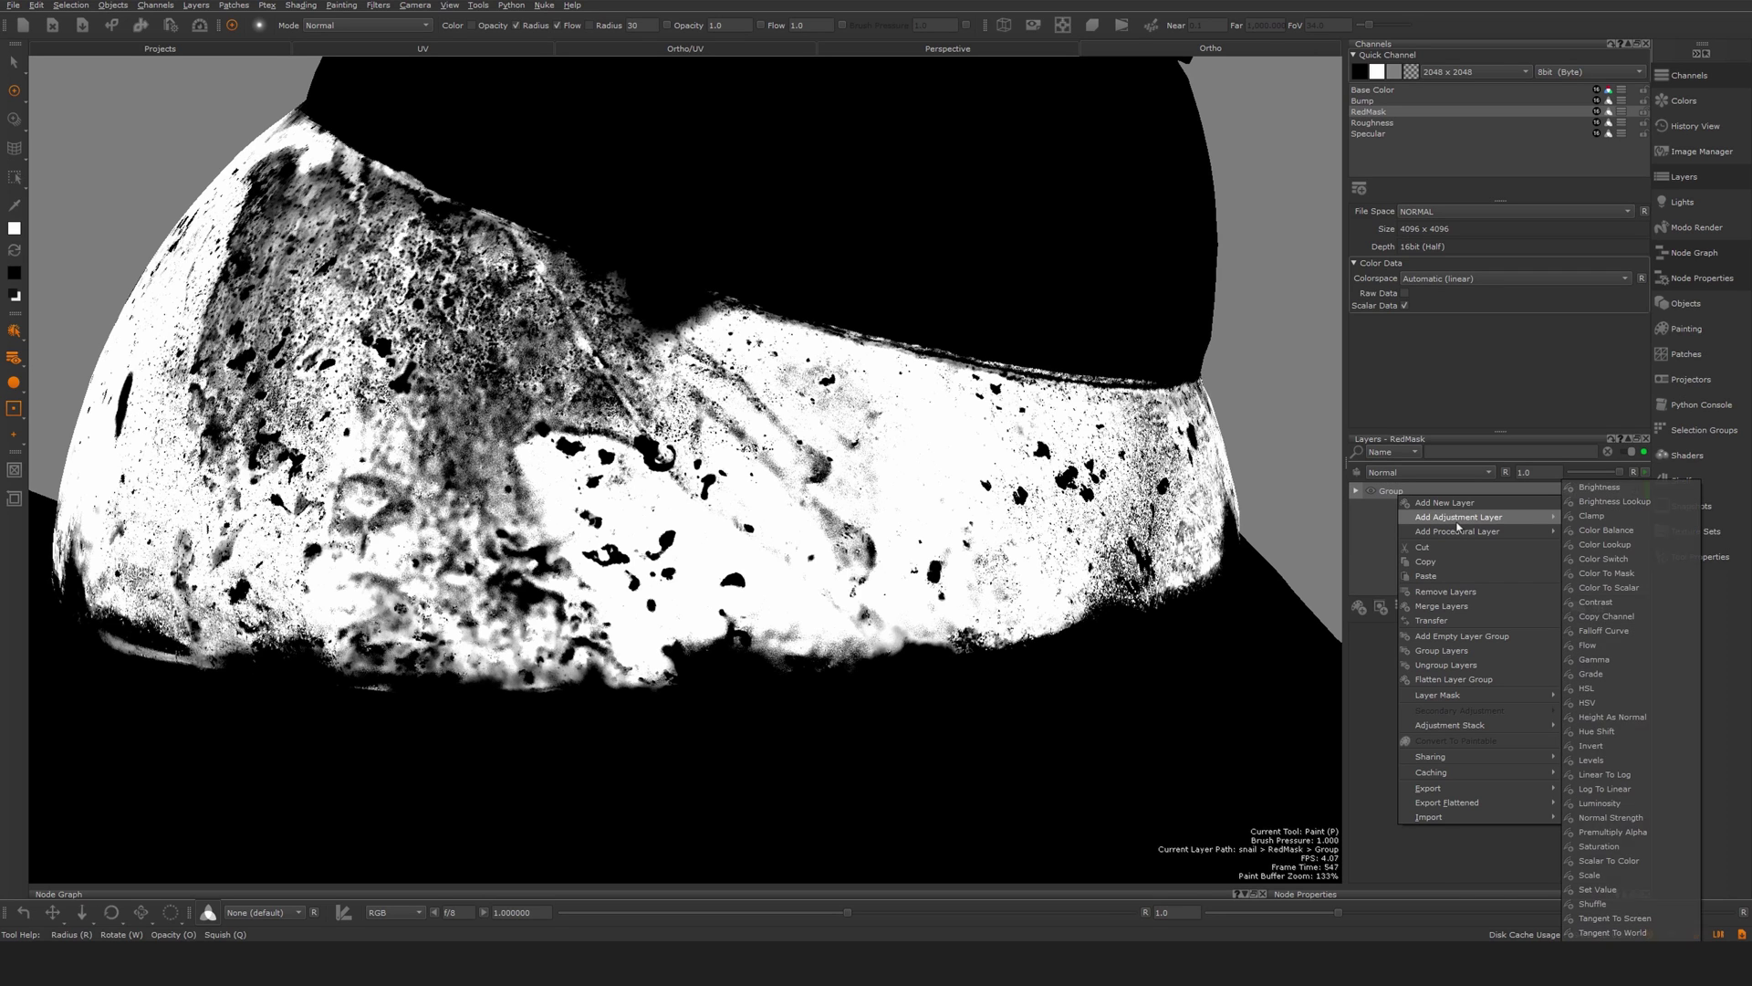
{"action": "left_click", "coordinate": [1426, 579]}
{"action": "mouse_move", "coordinate": [721, 525]}
{"action": "left_mouse_down", "text": "alt"}
{"action": "mouse_move", "coordinate": [849, 525]}
{"action": "mouse_move", "coordinate": [749, 557]}
{"action": "mouse_move", "coordinate": [775, 548]}
{"action": "left_mouse_up", "text": "alt"}
{"action": "left_click", "coordinate": [1356, 492]}
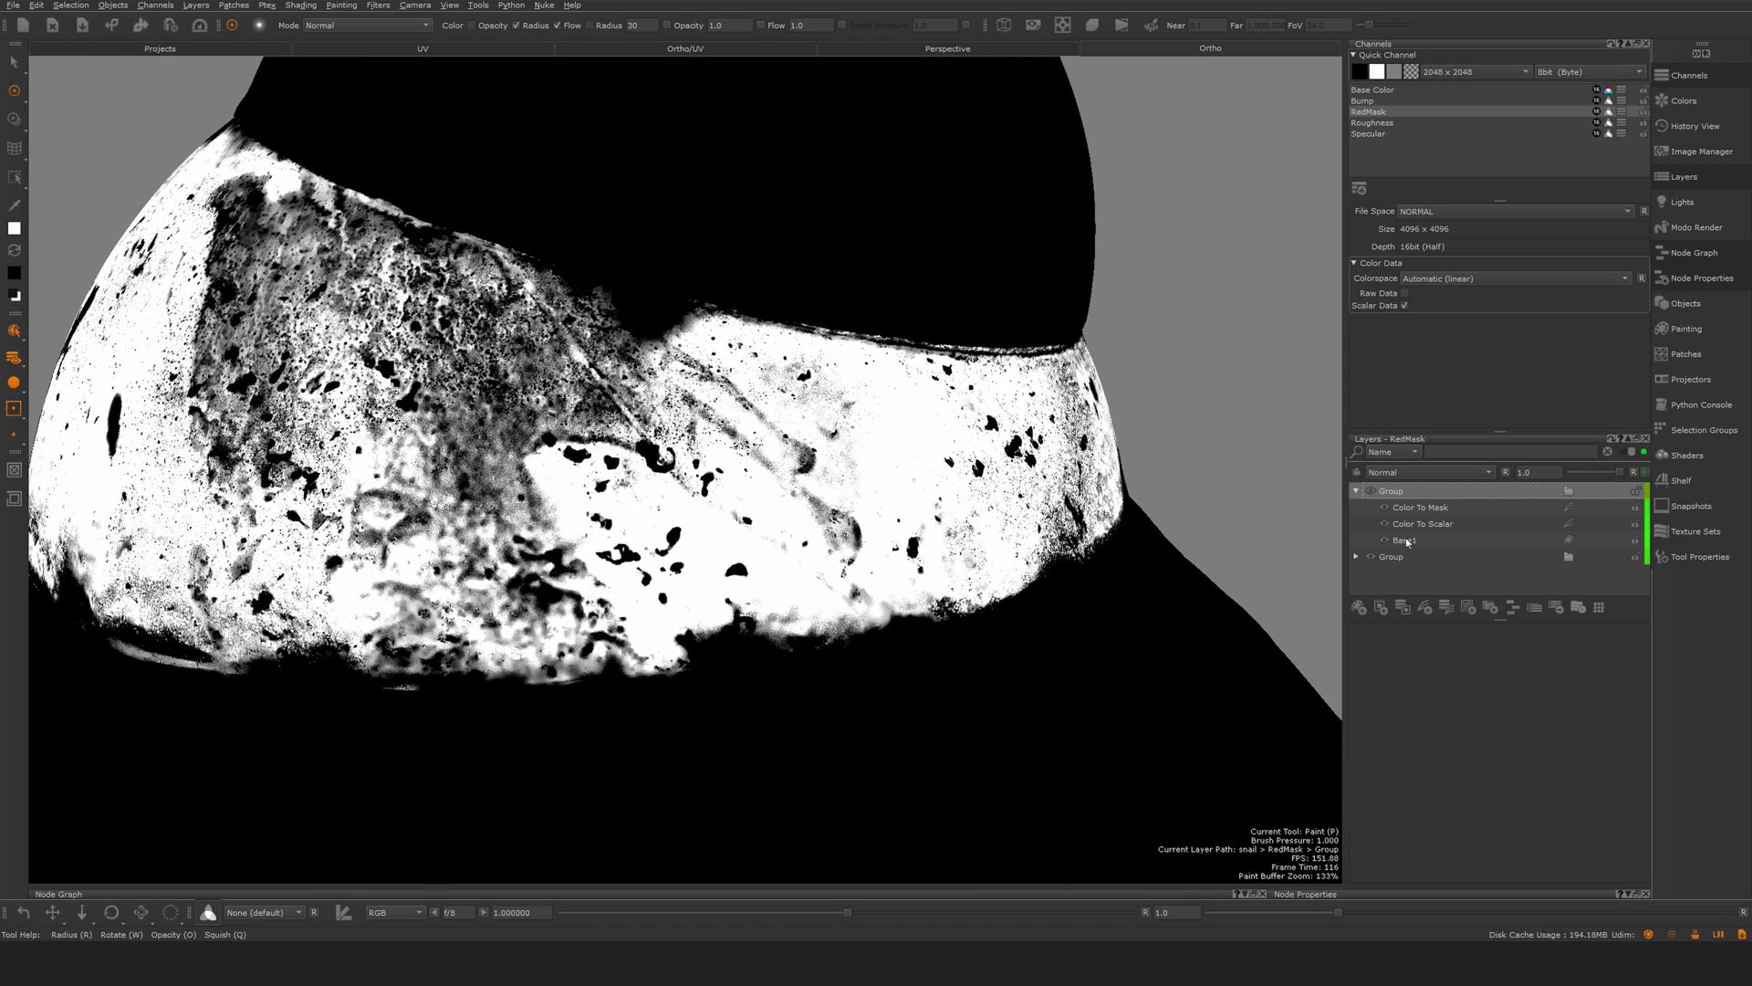
- Sample the faded brownish-red shell paint as the upper Color To Mask's color and set its error to 0.087
{"action": "left_click", "coordinate": [1433, 507]}
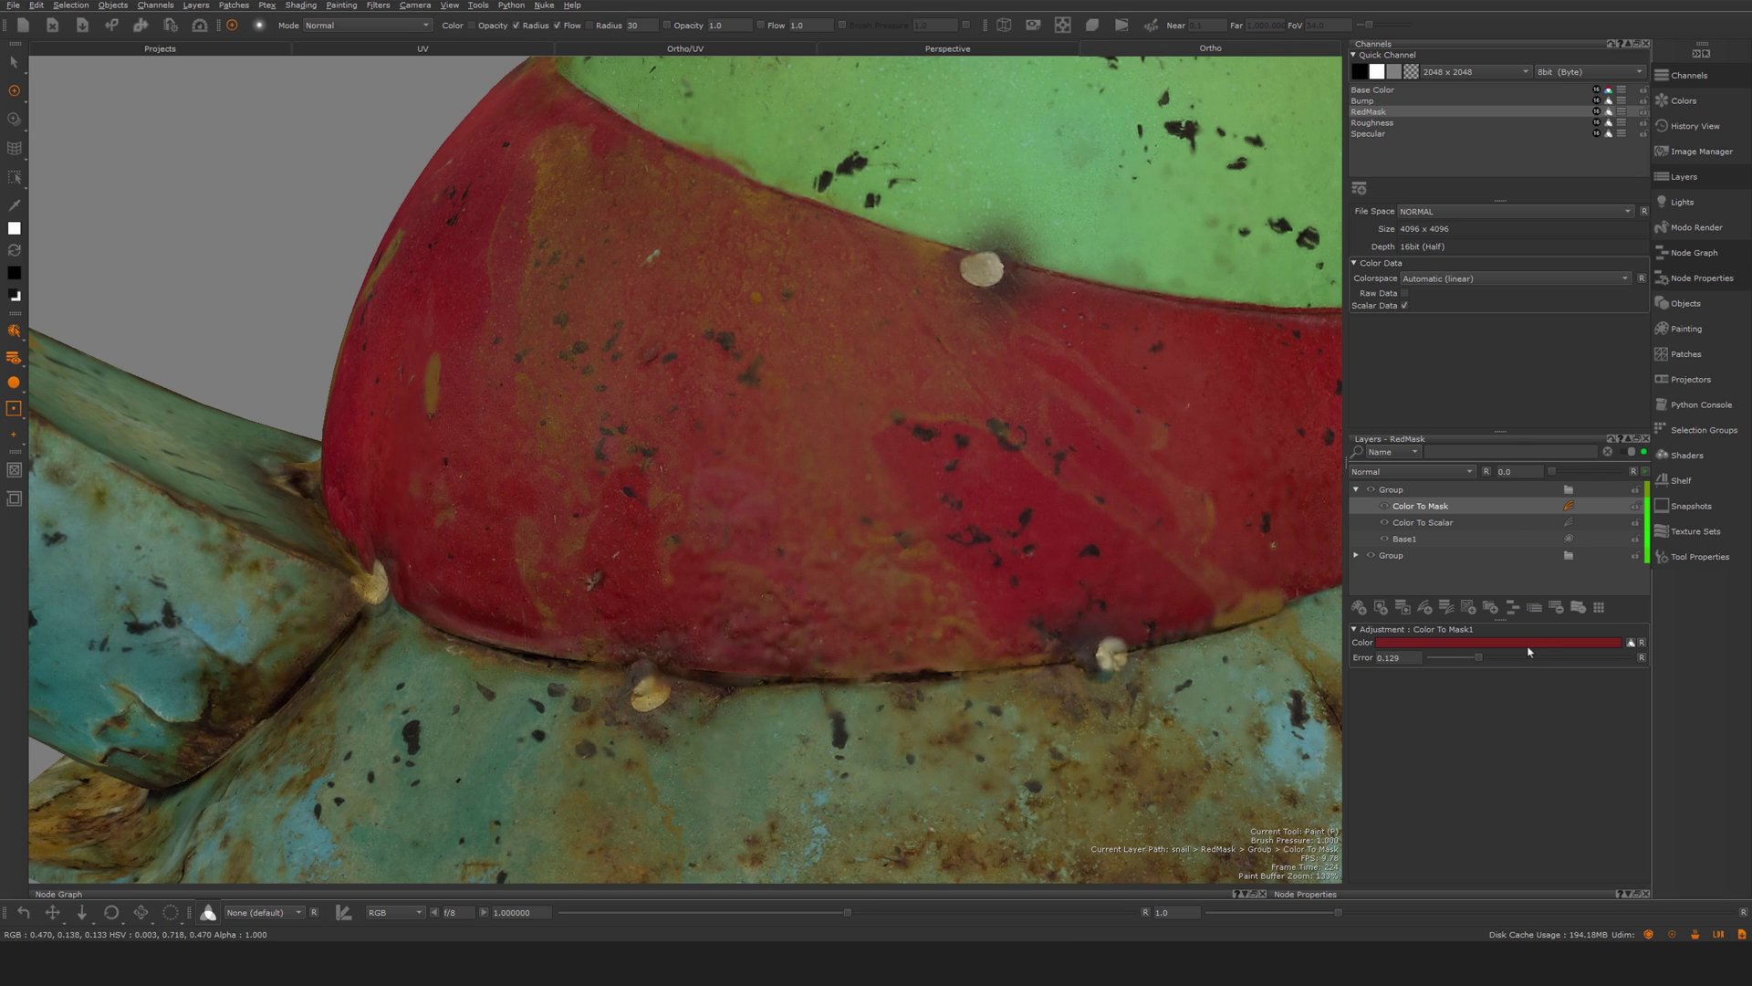
{"action": "left_click", "coordinate": [1460, 642]}
{"action": "left_click", "coordinate": [1167, 612]}
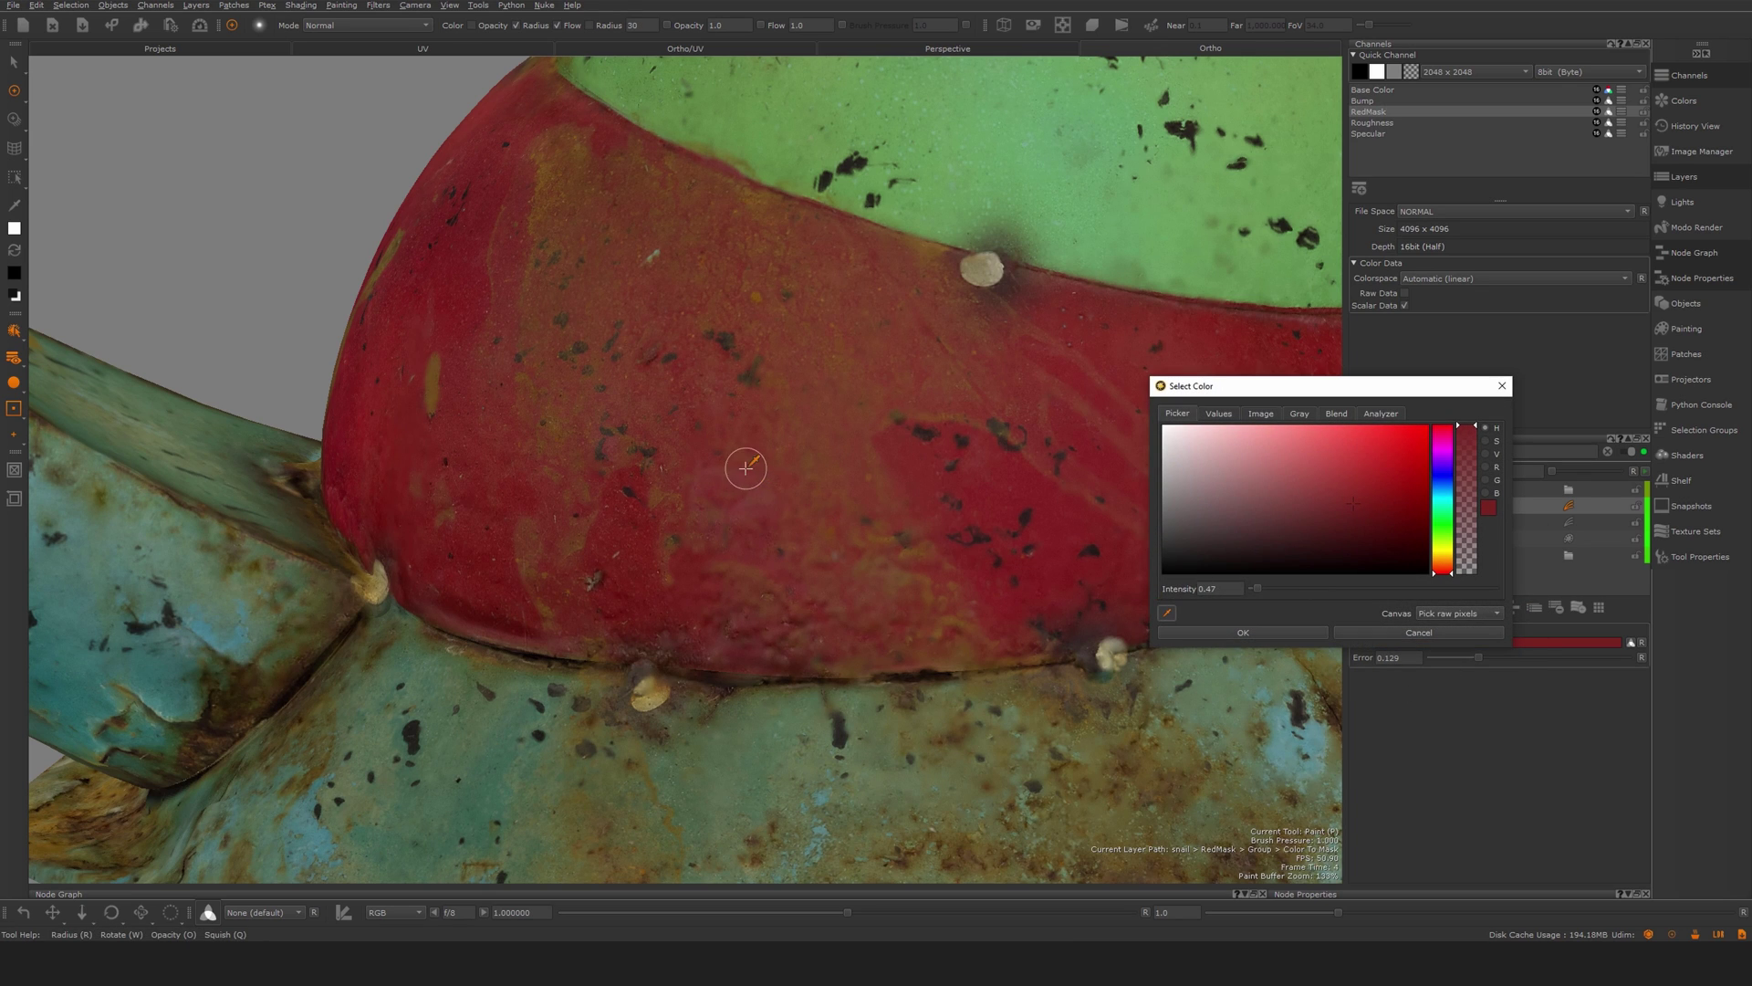
{"action": "left_click", "coordinate": [828, 442]}
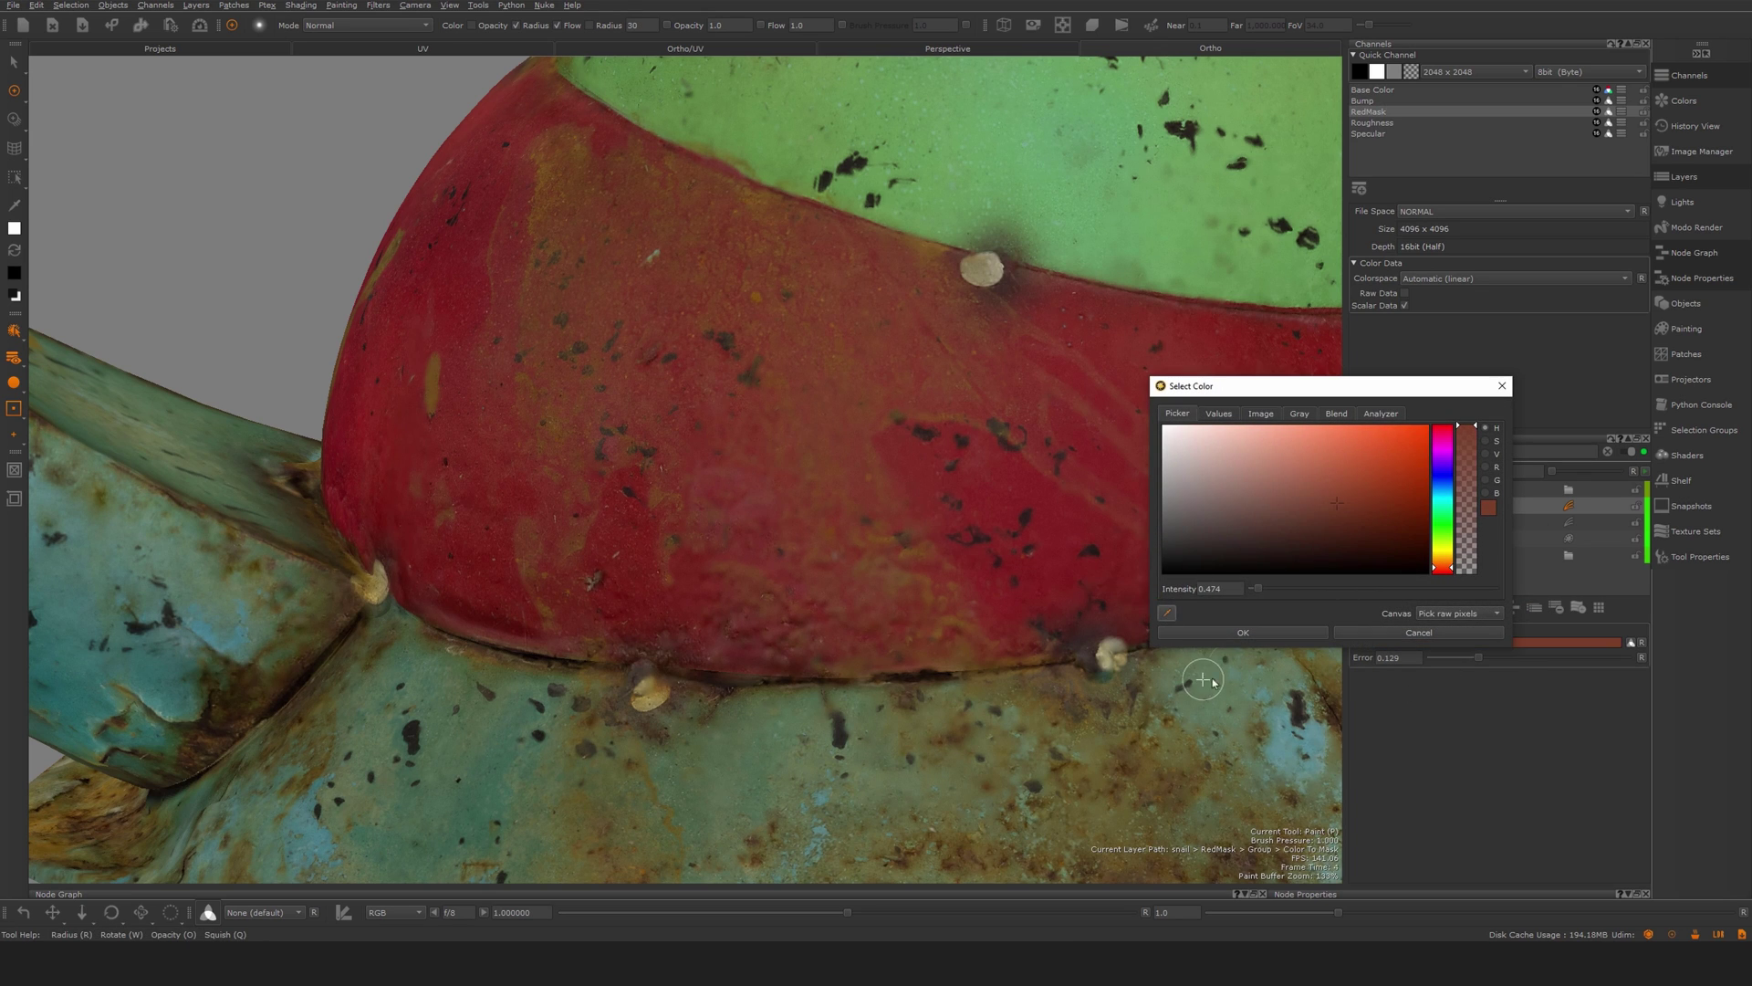
{"action": "left_click", "coordinate": [1243, 632]}
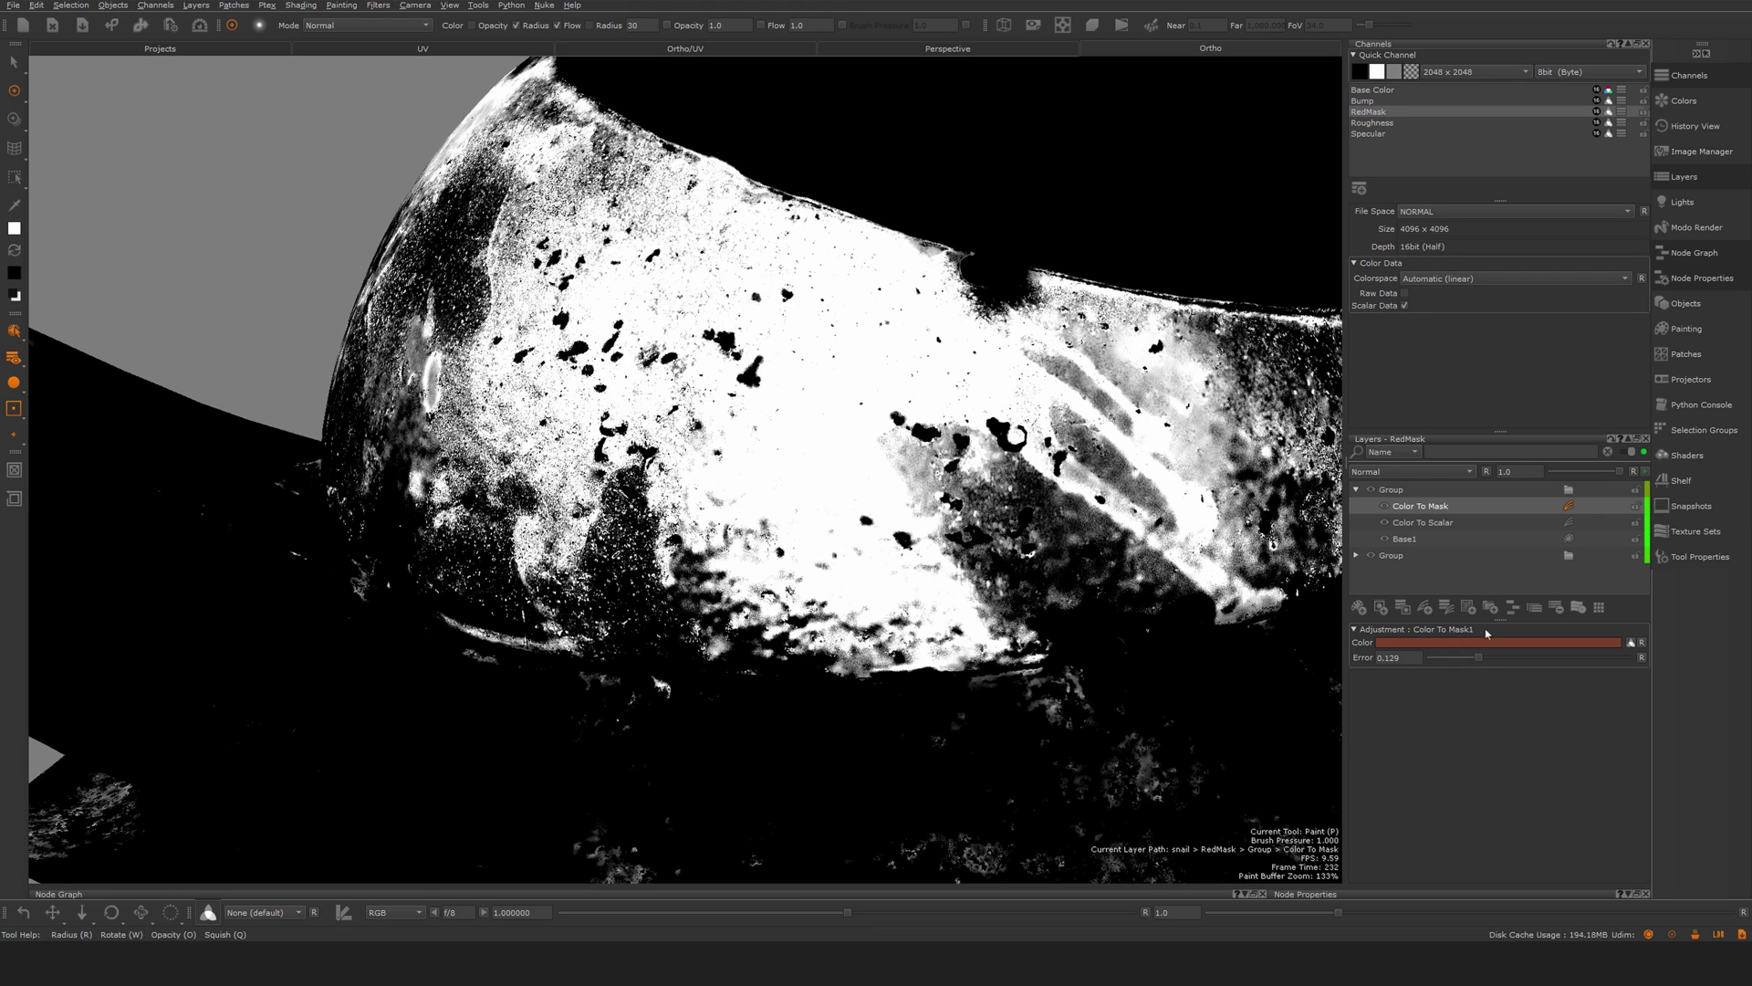
{"action": "left_click_drag", "start_coordinate": [1474, 660], "coordinate": [1465, 662]}
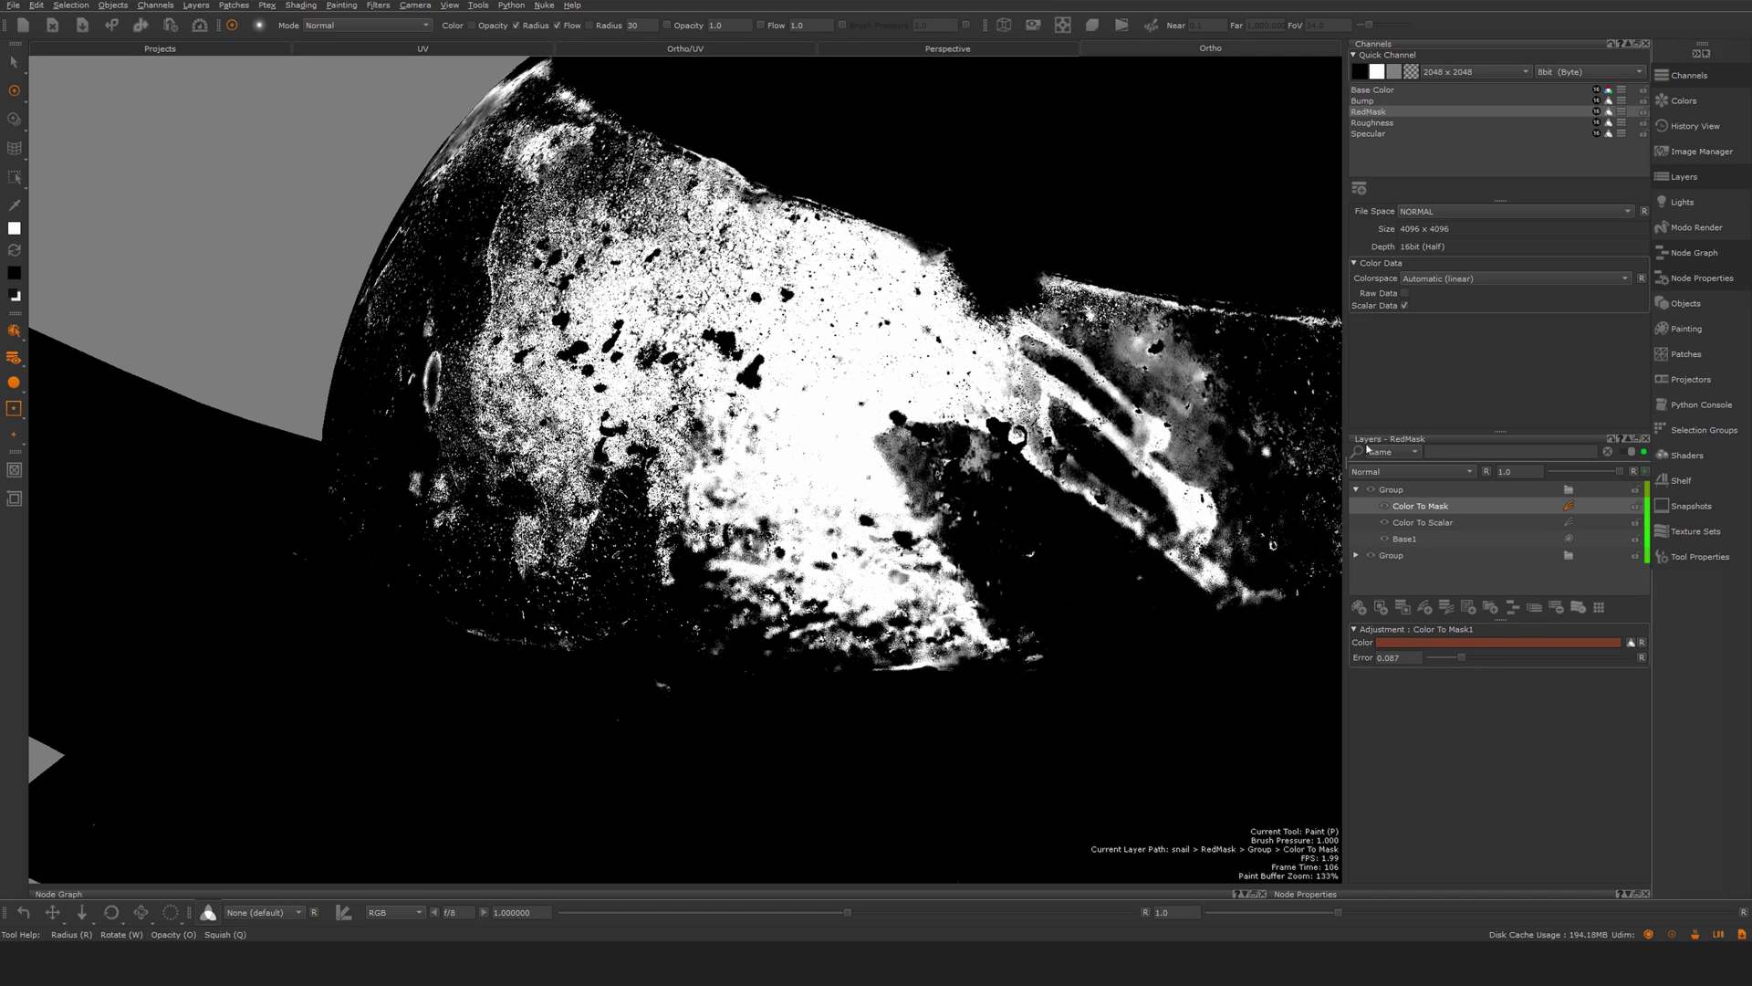
- Set the upper group's blend mode to Screen so its mask combines with the group below
{"action": "left_click", "coordinate": [1401, 490]}
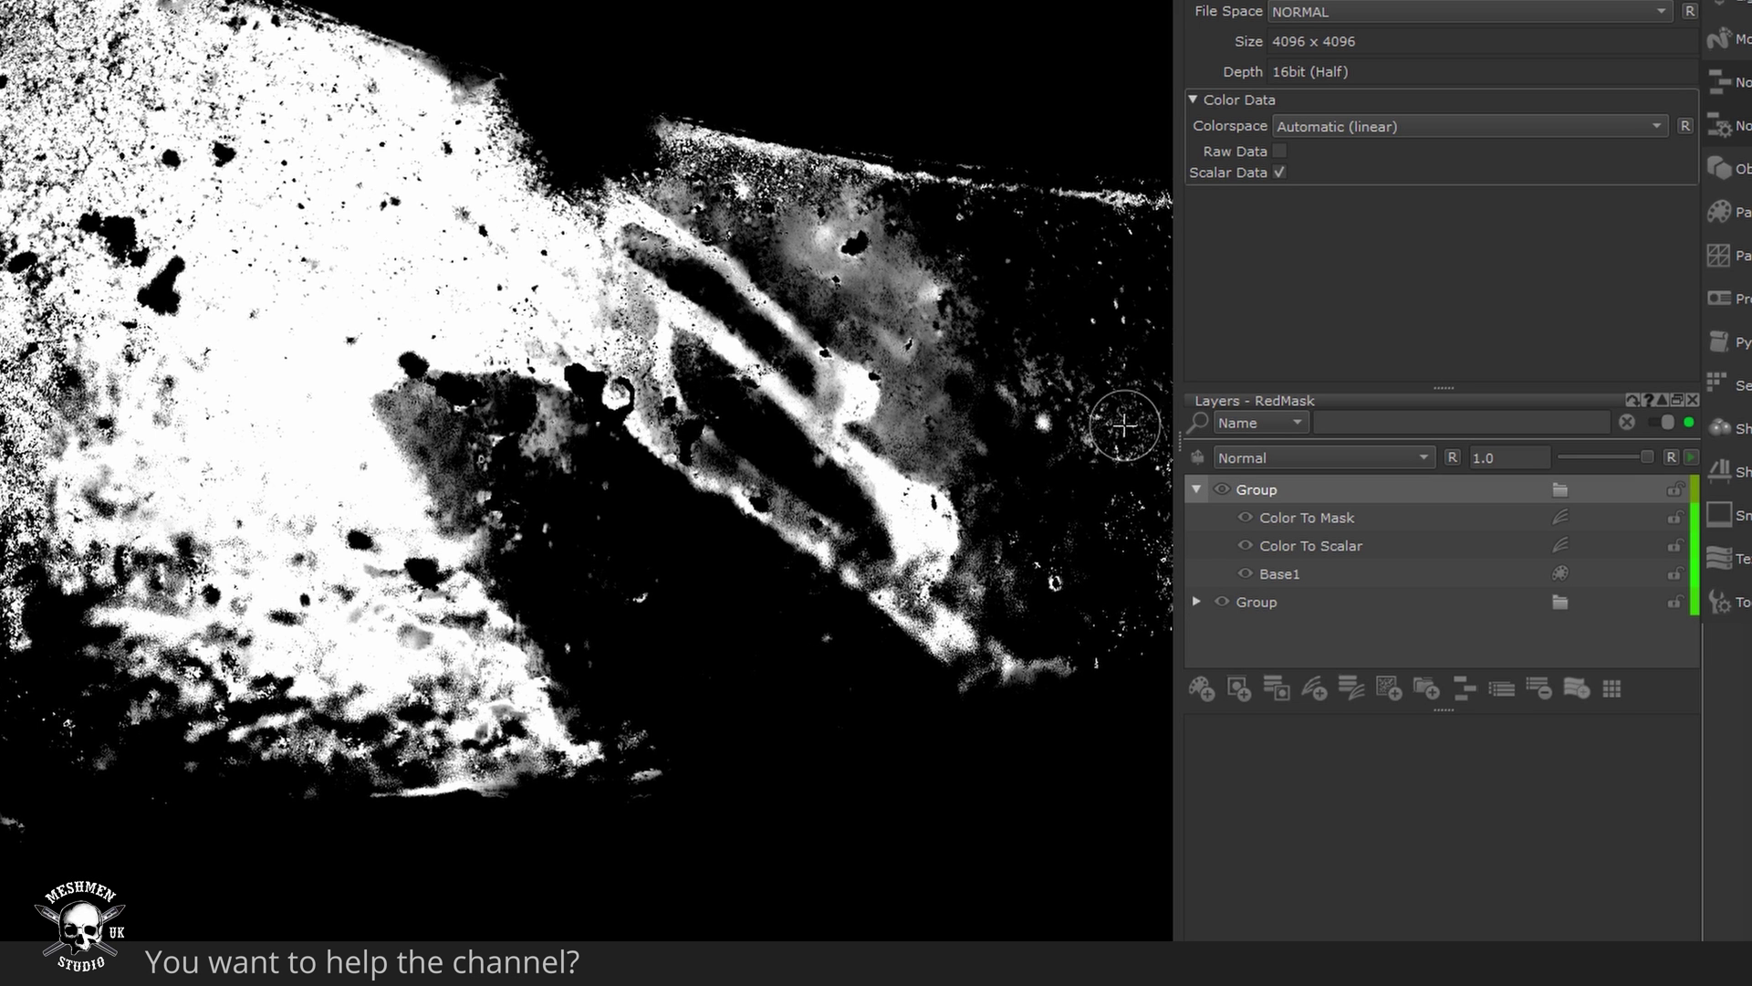
{"action": "left_click", "coordinate": [1280, 456]}
{"action": "mouse_move", "coordinate": [1330, 559]}
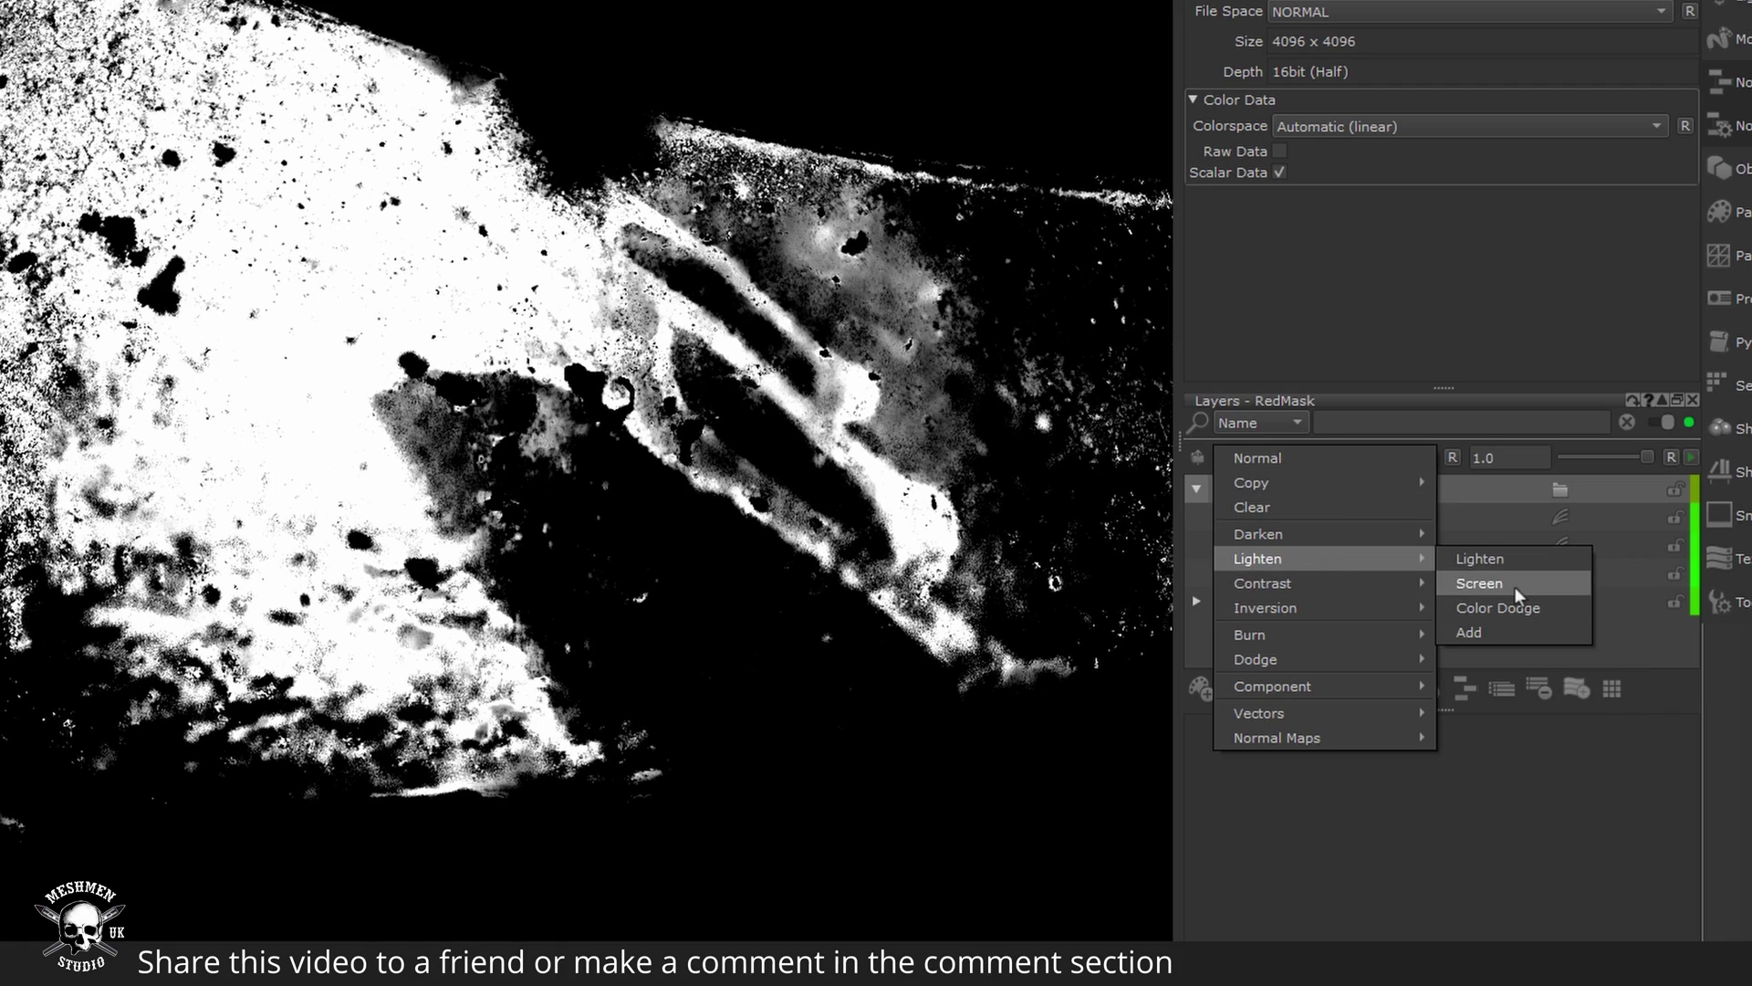
{"action": "left_click", "coordinate": [1481, 583]}
- Examine the combined mask's coverage of the shell band up close and from several sides
{"action": "left_click_drag", "start_coordinate": [621, 513], "coordinate": [398, 540], "text": "alt"}
{"action": "scroll", "coordinate": [398, 541], "scroll_direction": "down", "scroll_amount": 3}
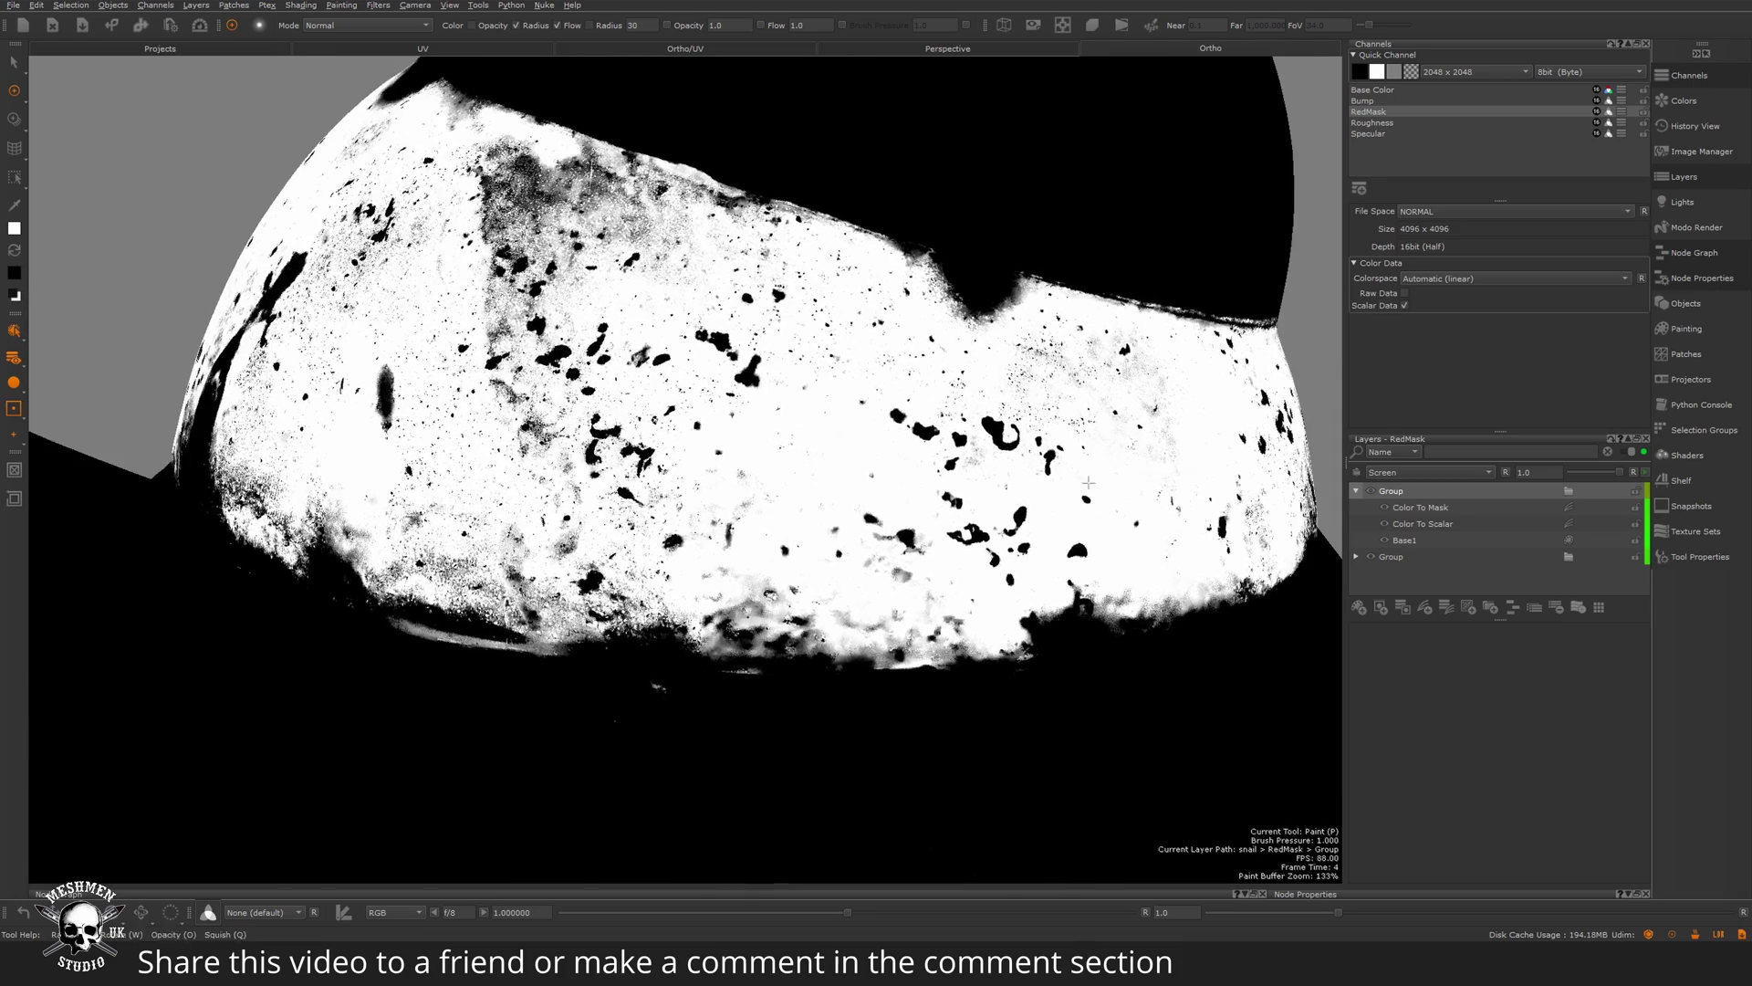
{"action": "left_click_drag", "start_coordinate": [889, 521], "coordinate": [697, 309], "text": "alt"}
{"action": "middle_click_drag", "start_coordinate": [696, 310], "coordinate": [1468, 589], "text": "alt"}
{"action": "right_click_drag", "start_coordinate": [685, 512], "coordinate": [959, 511], "text": "alt"}
{"action": "middle_click_drag", "start_coordinate": [1141, 584], "coordinate": [488, 467], "text": "alt"}
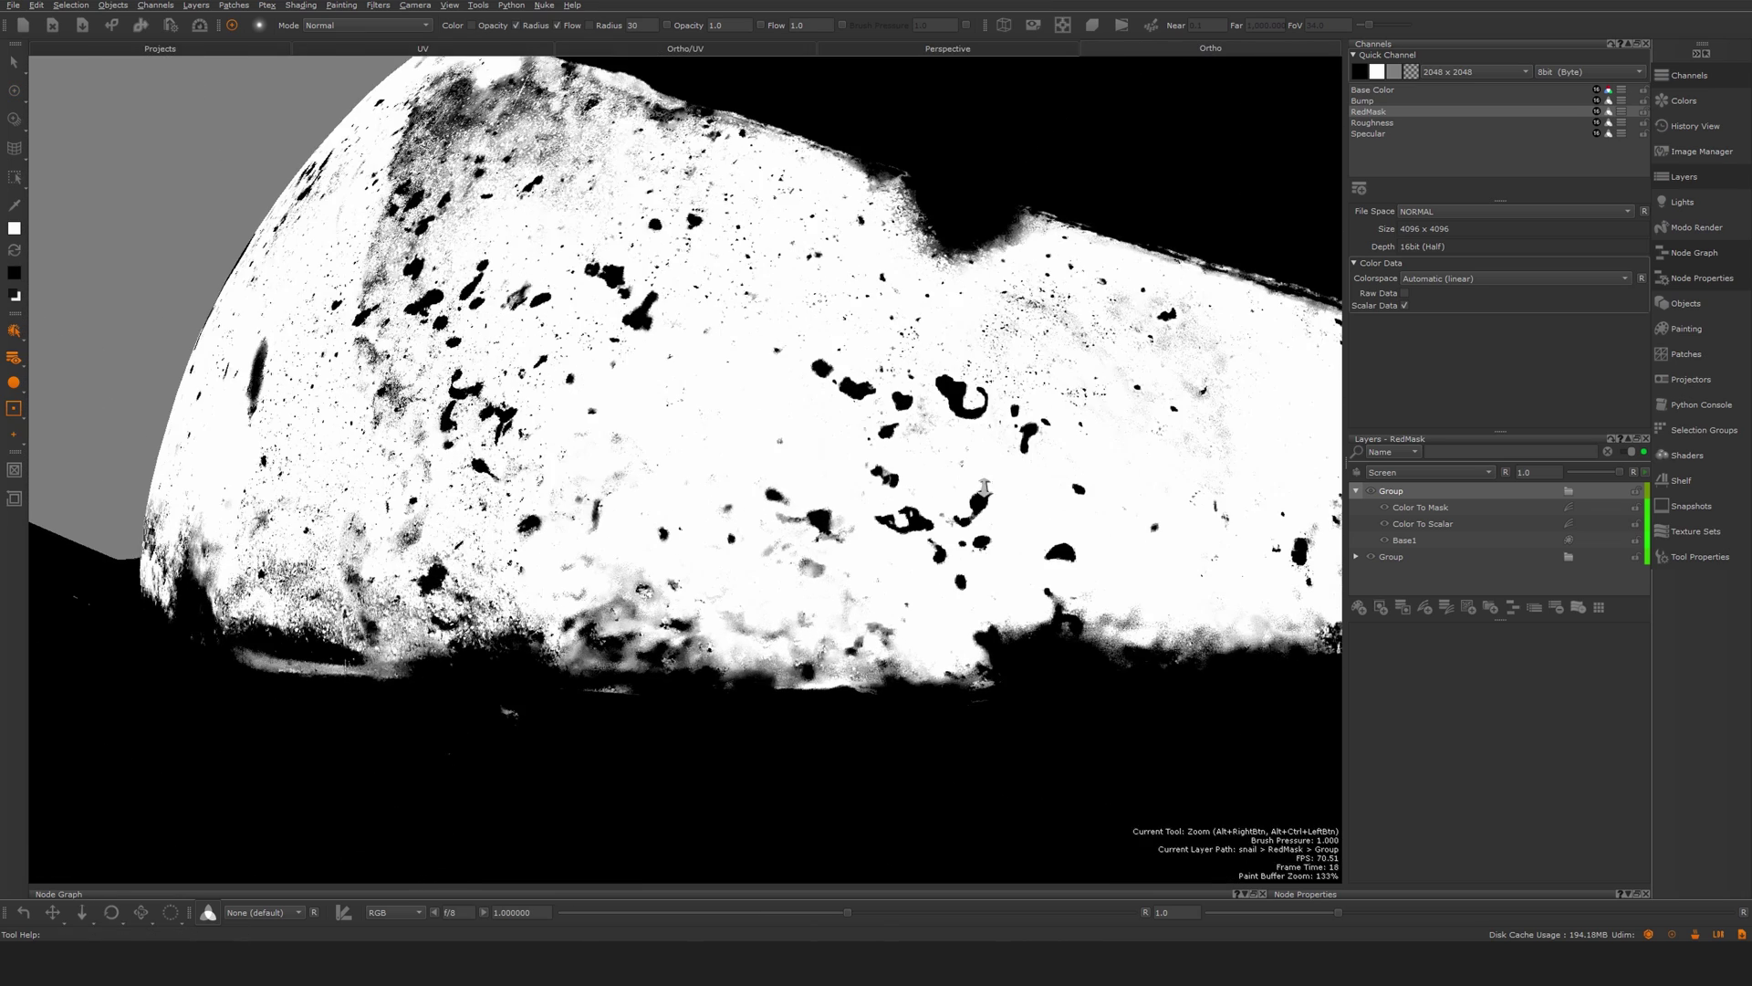
{"action": "left_click_drag", "start_coordinate": [694, 456], "coordinate": [693, 538], "text": "alt"}
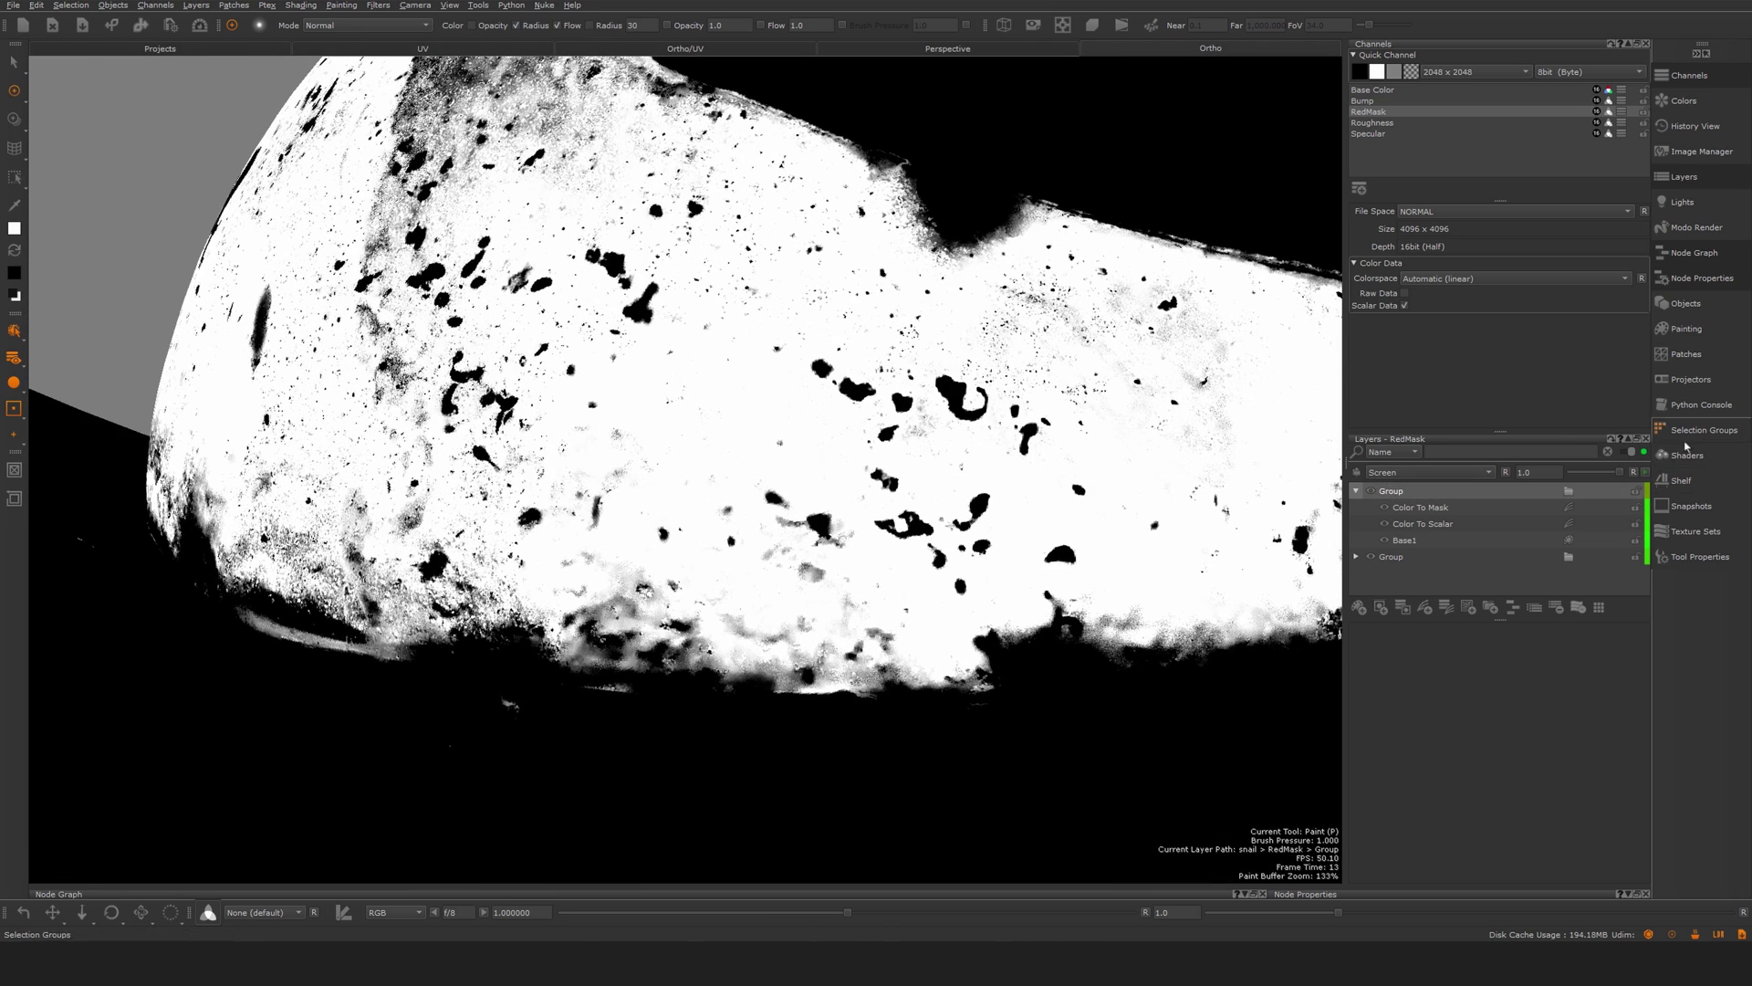
{"action": "mouse_move", "coordinate": [1618, 474]}
{"action": "left_mouse_down"}
{"action": "mouse_move", "coordinate": [1361, 479]}
{"action": "mouse_move", "coordinate": [1663, 484]}
{"action": "mouse_move", "coordinate": [1627, 491]}
{"action": "mouse_move", "coordinate": [1620, 472]}
{"action": "left_mouse_up"}
{"action": "left_click_drag", "start_coordinate": [694, 507], "coordinate": [717, 507], "text": "alt"}
{"action": "scroll", "coordinate": [716, 507], "scroll_direction": "down", "scroll_amount": 10}
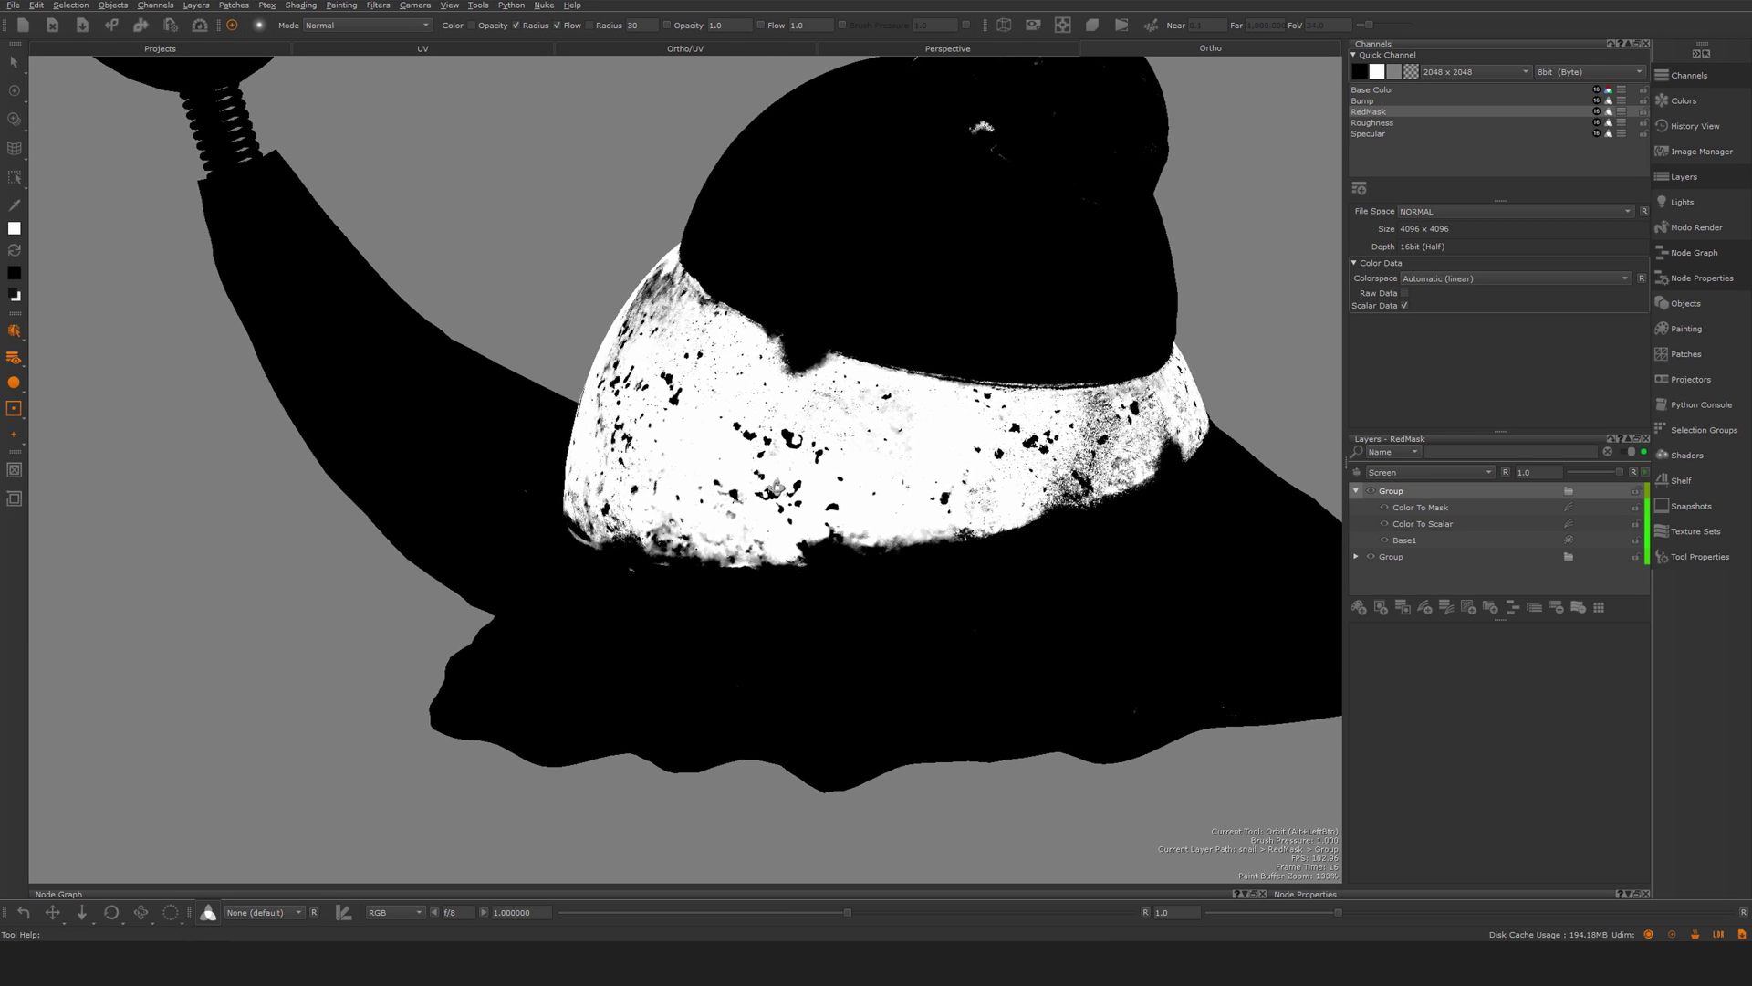
{"action": "left_click_drag", "start_coordinate": [777, 487], "coordinate": [1328, 454], "text": "alt"}
- Duplicate the Base1 layer and move the copy out of the group to the top of the layer stack
{"action": "left_click", "coordinate": [1417, 541]}
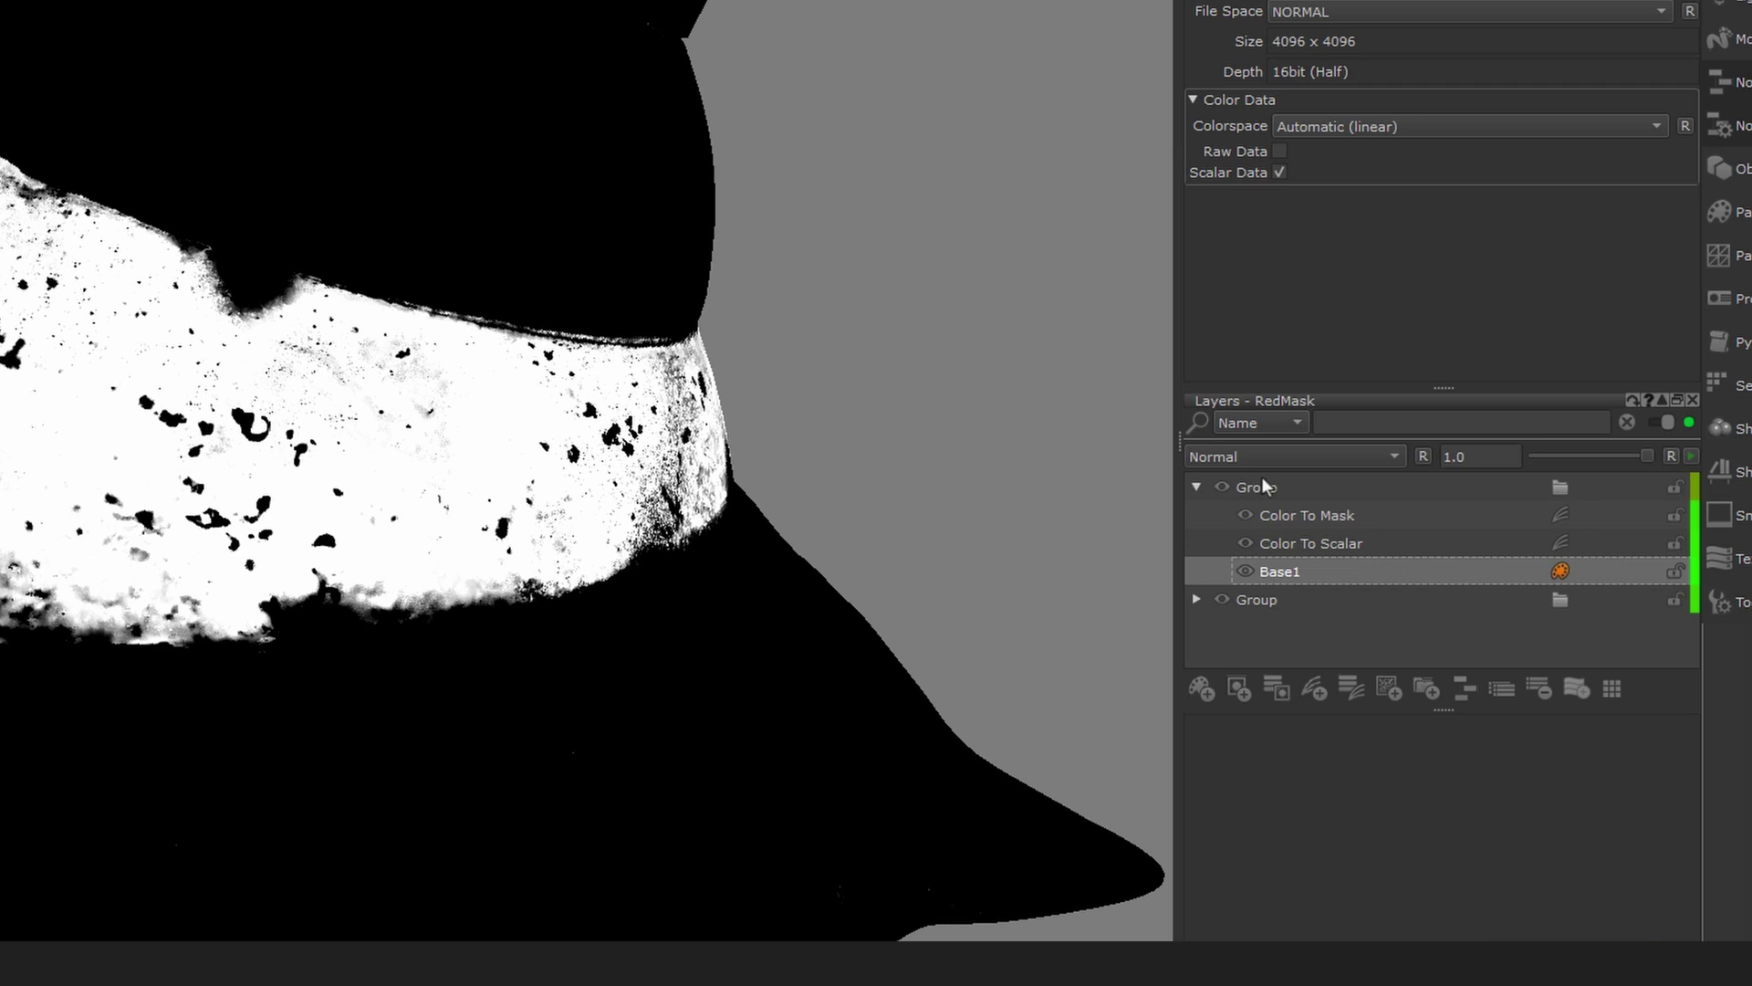
{"action": "left_click", "coordinate": [1404, 494]}
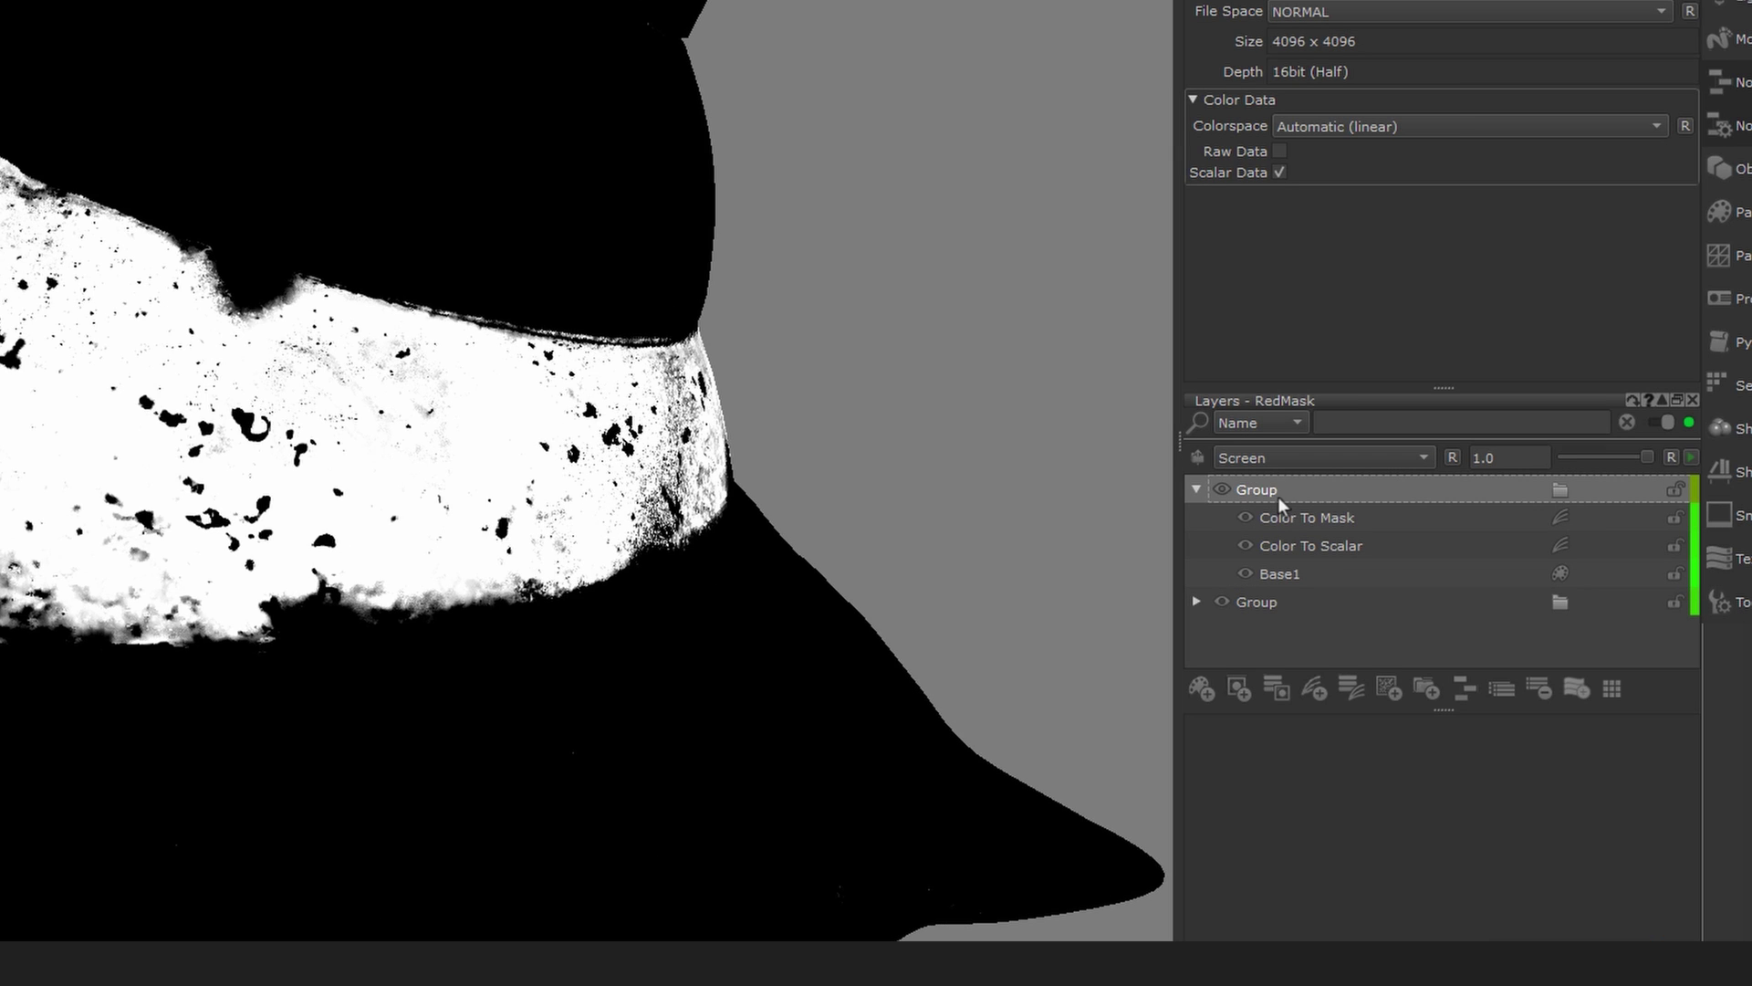
{"action": "key", "text": "ctrl+v"}
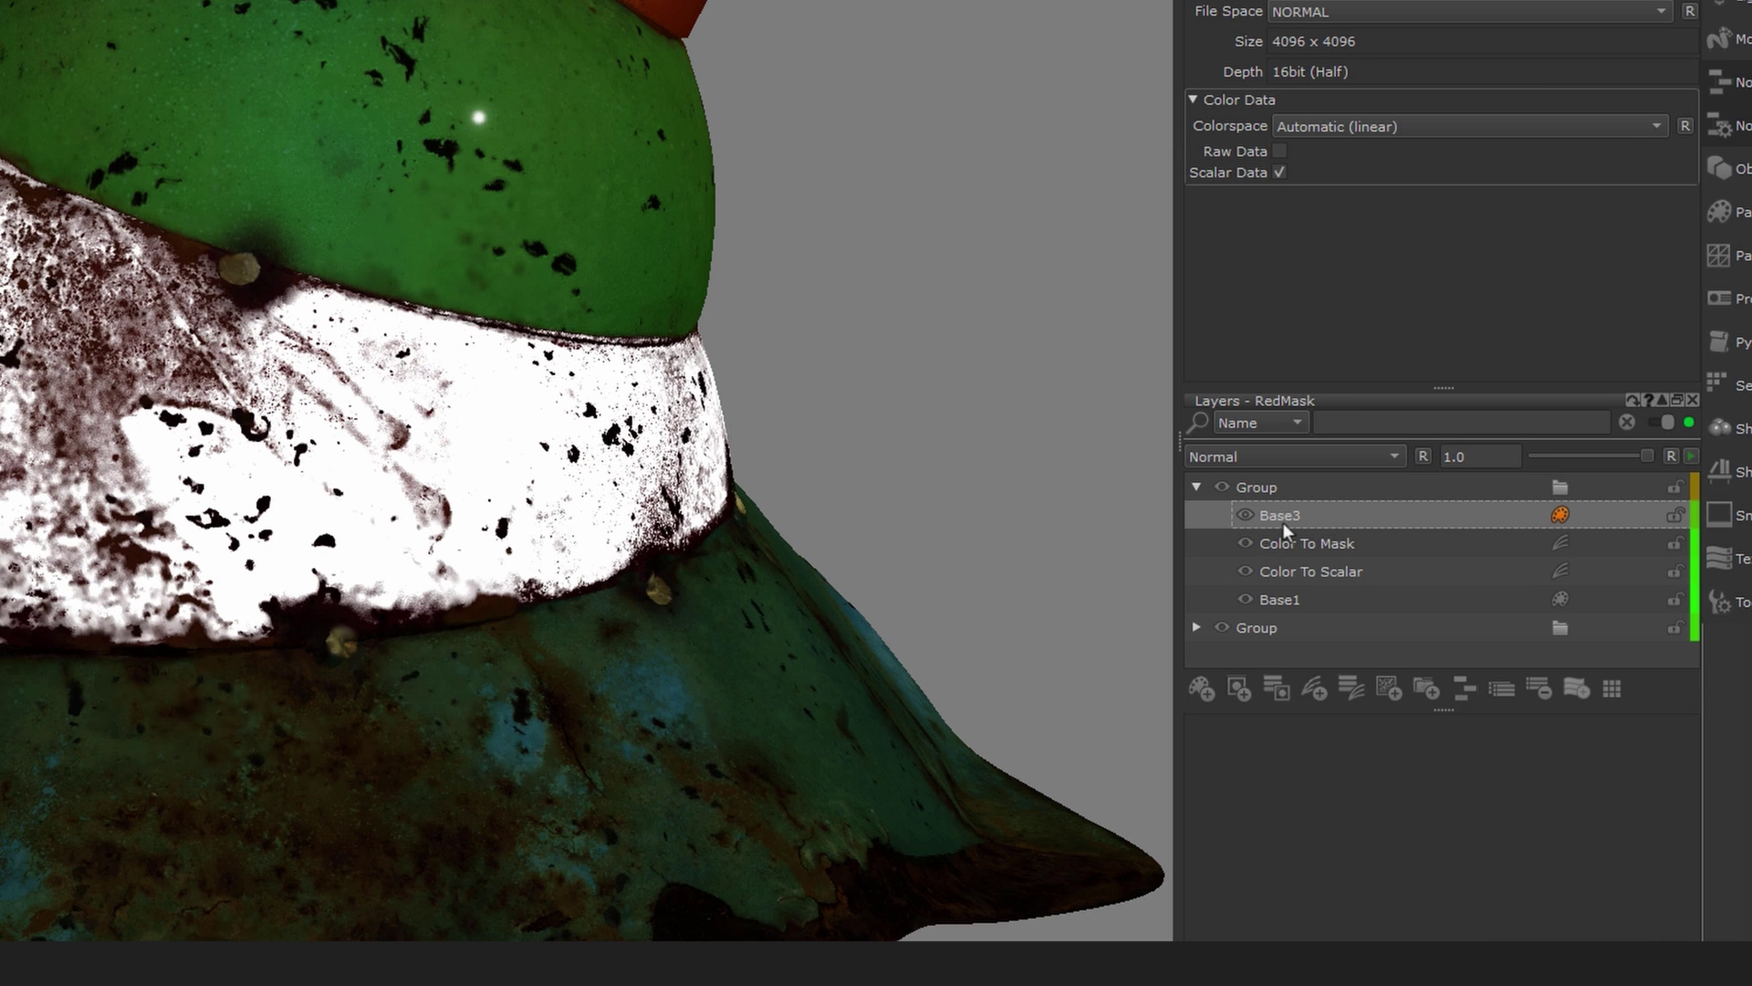
{"action": "left_click_drag", "start_coordinate": [1277, 514], "coordinate": [1309, 476]}
{"action": "left_click", "coordinate": [1249, 488]}
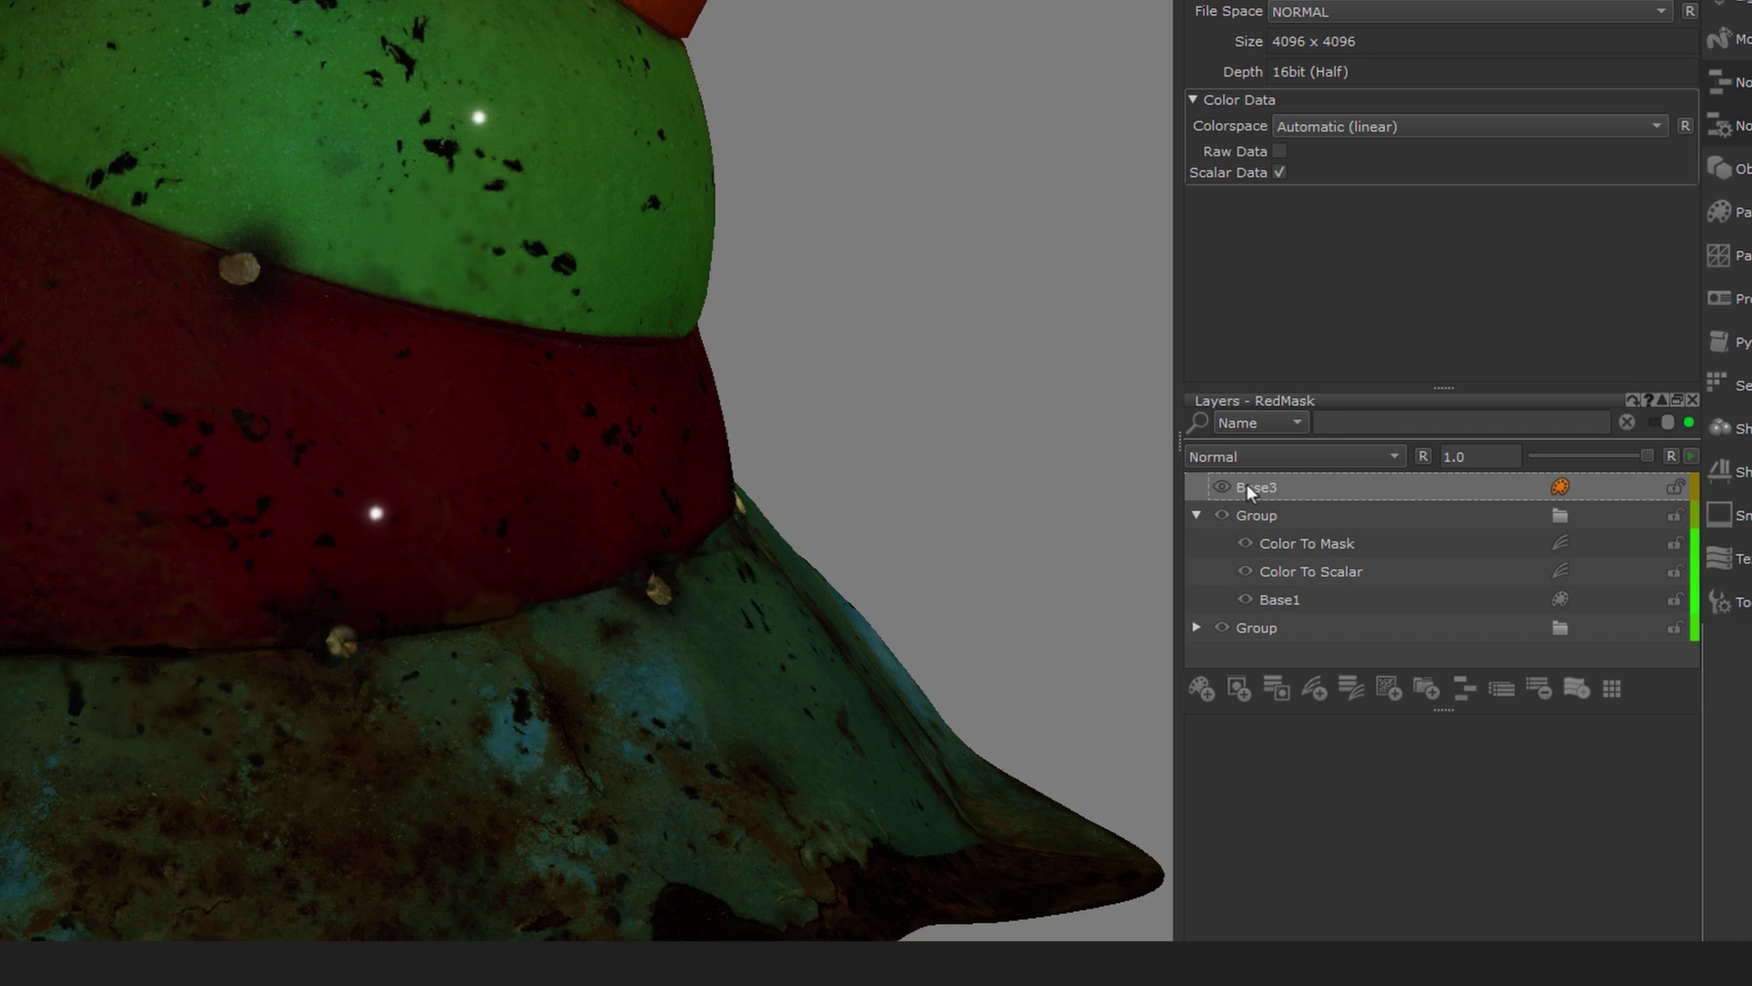
- Paste a copy of Color To Scalar above the copied base layer and group the two copies
{"action": "left_click", "coordinate": [1323, 575]}
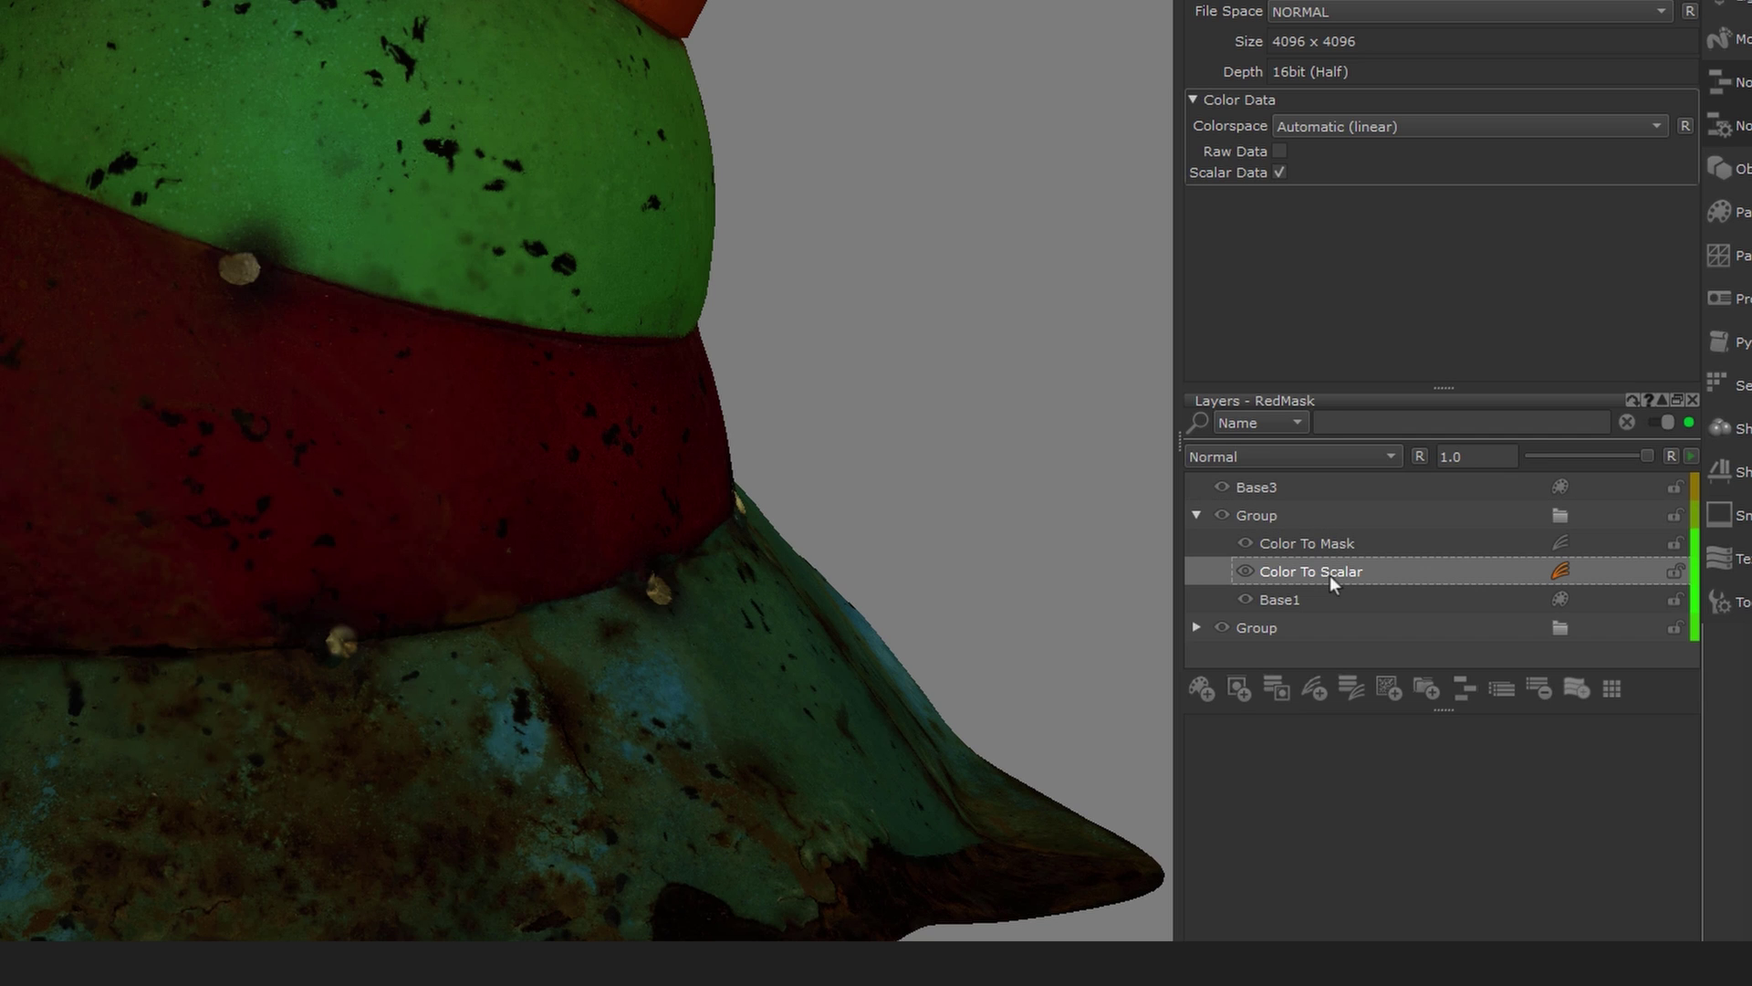
{"action": "left_click", "coordinate": [1278, 488]}
{"action": "key", "text": "ctrl+v"}
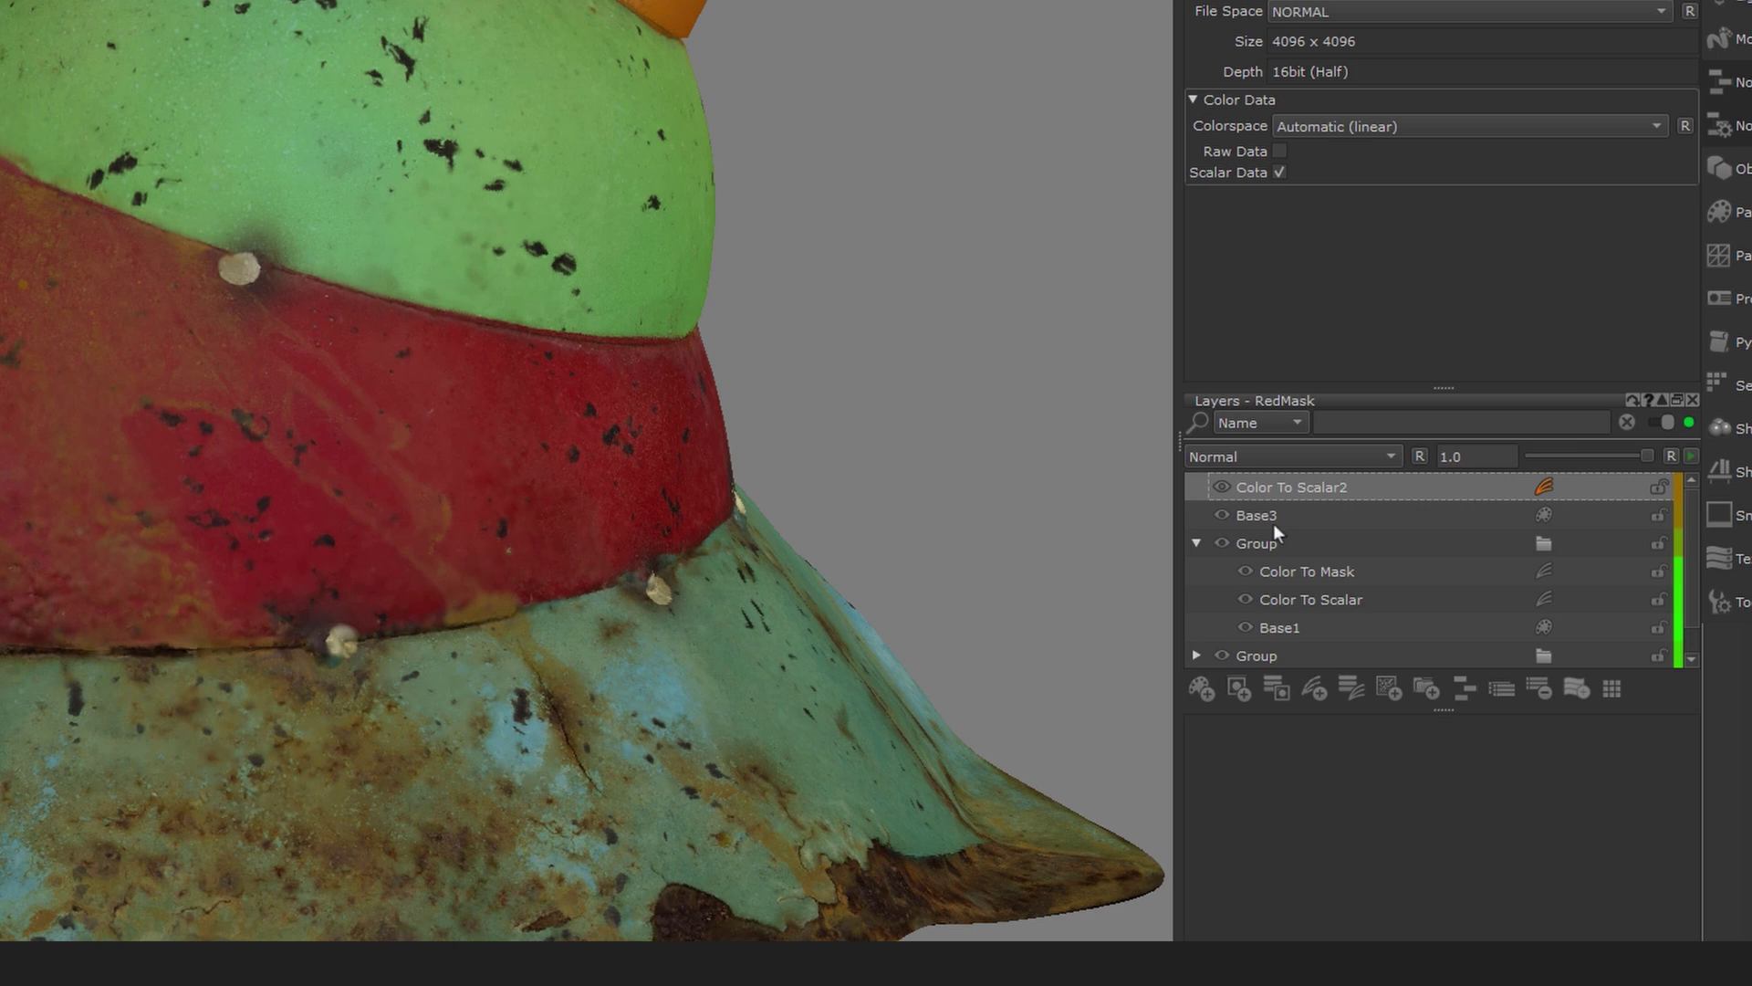
{"action": "left_click", "coordinate": [1273, 518], "text": "ctrl"}
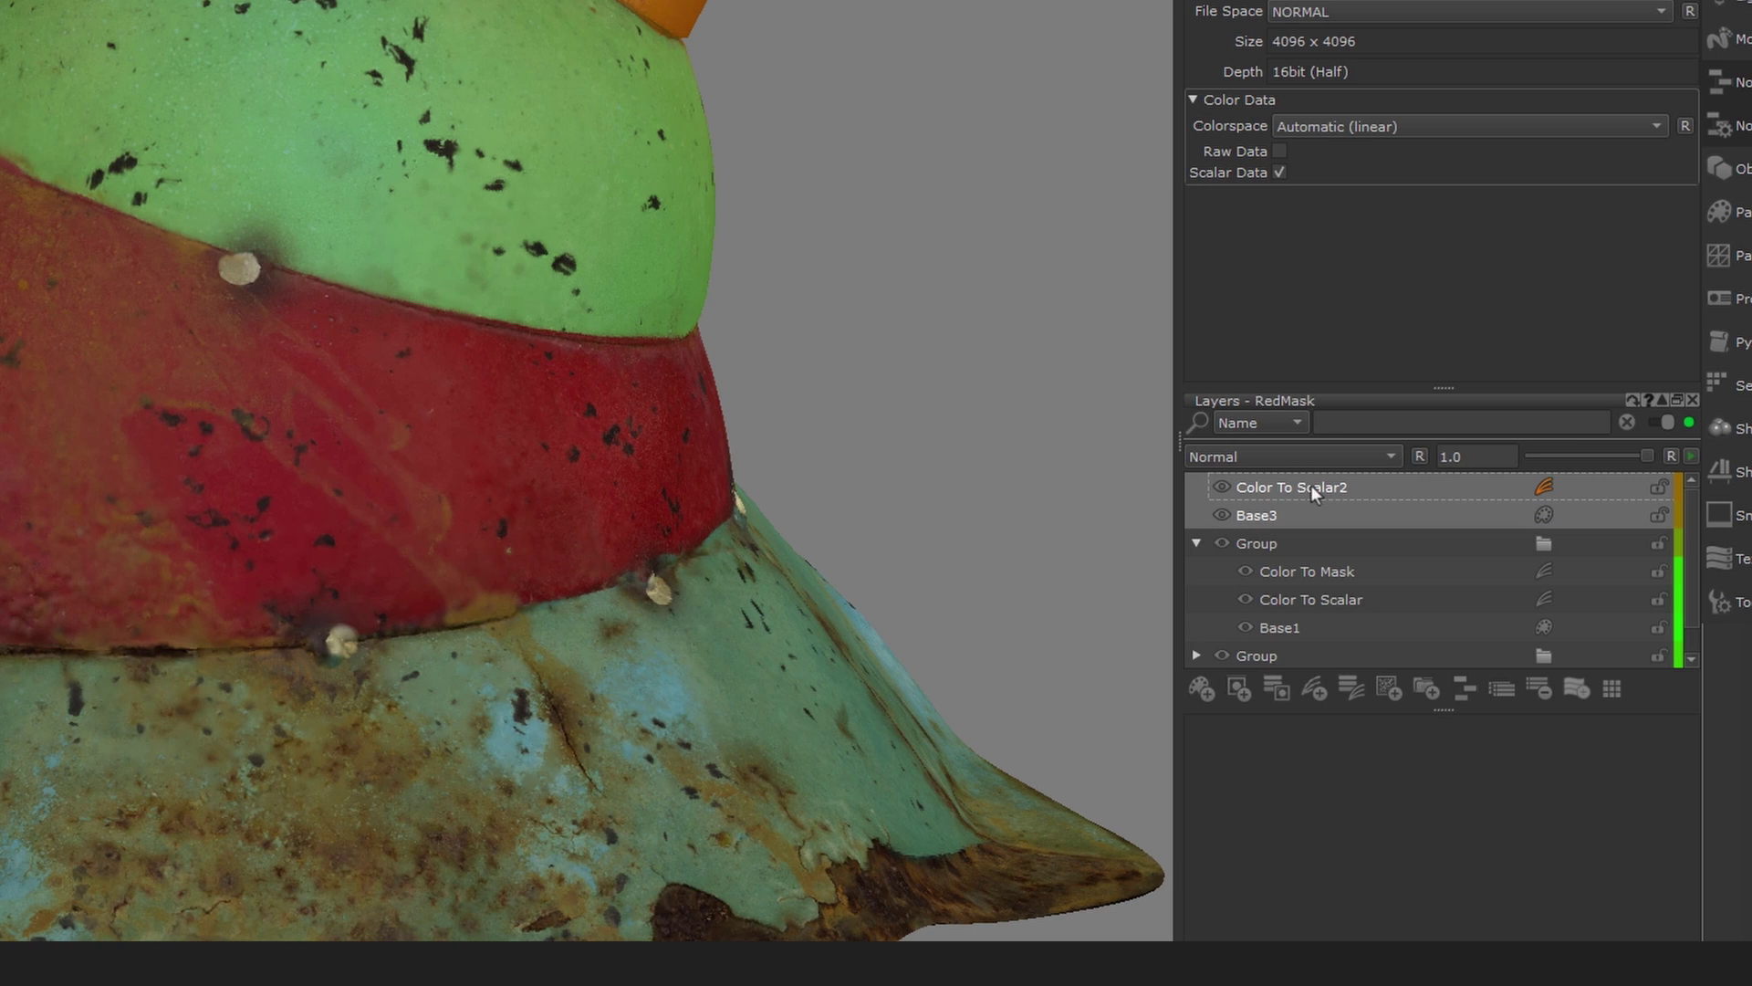
{"action": "key", "text": "ctrl+g"}
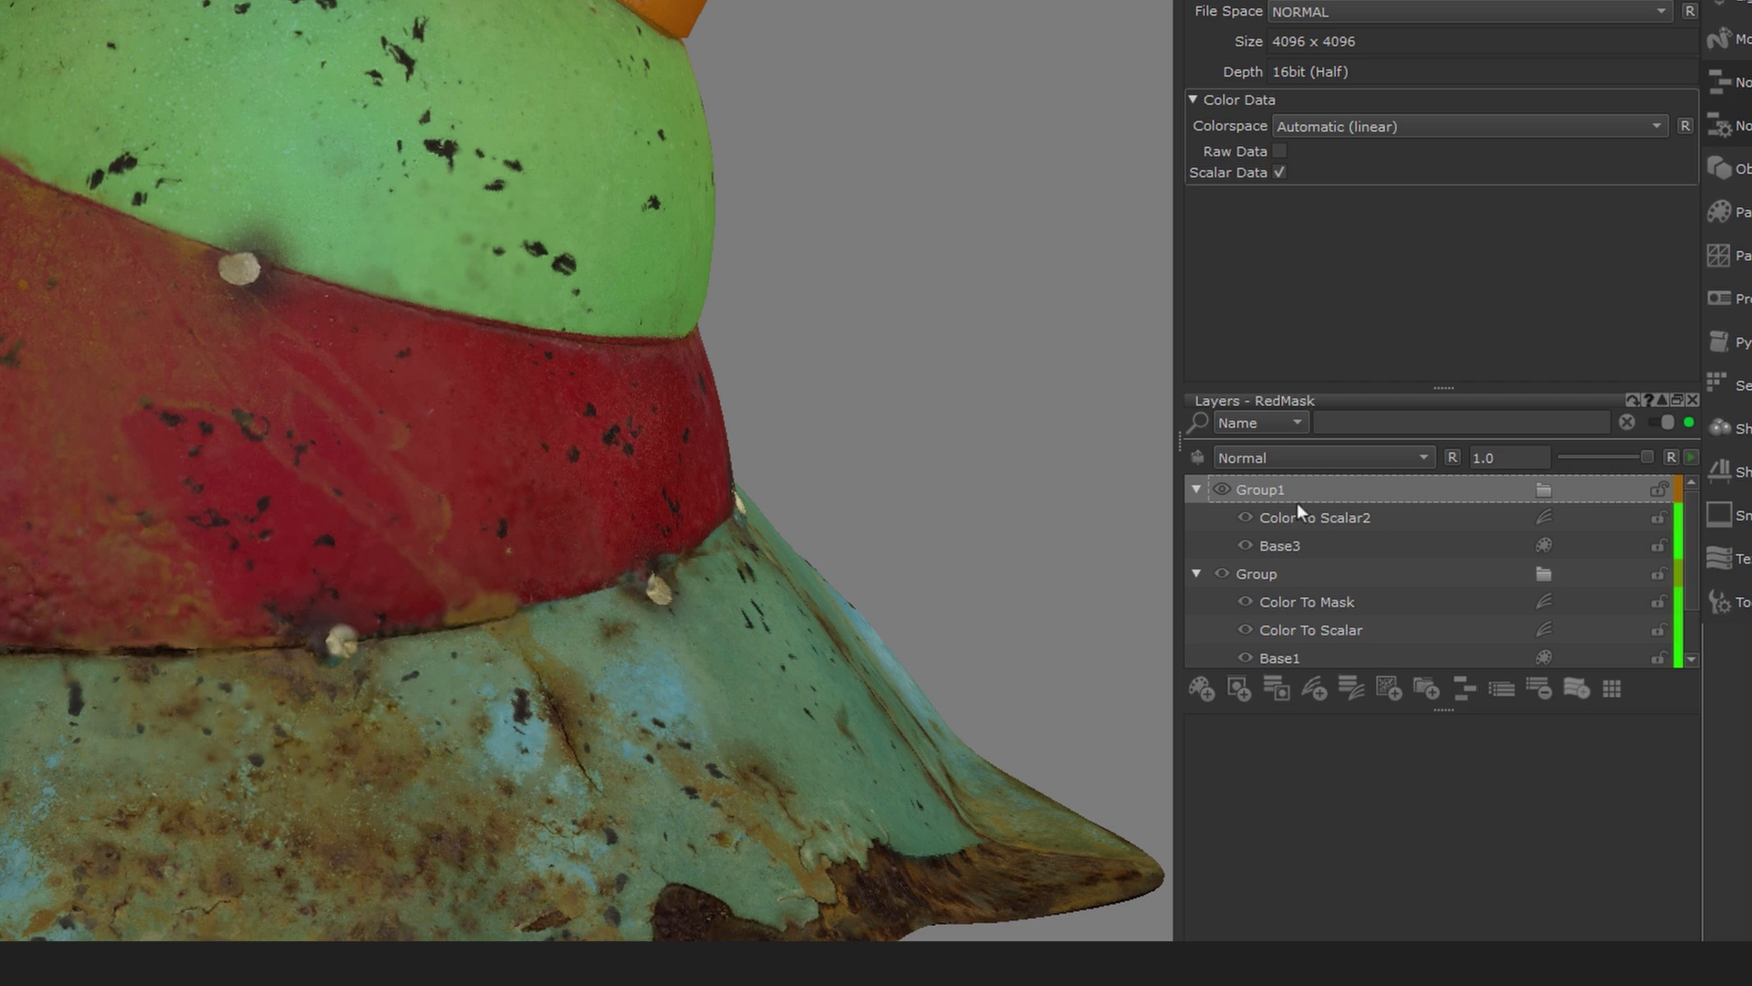
- Collapse the layer groups and rename the new top group REF
{"action": "left_click", "coordinate": [1195, 492]}
{"action": "left_click", "coordinate": [1195, 517]}
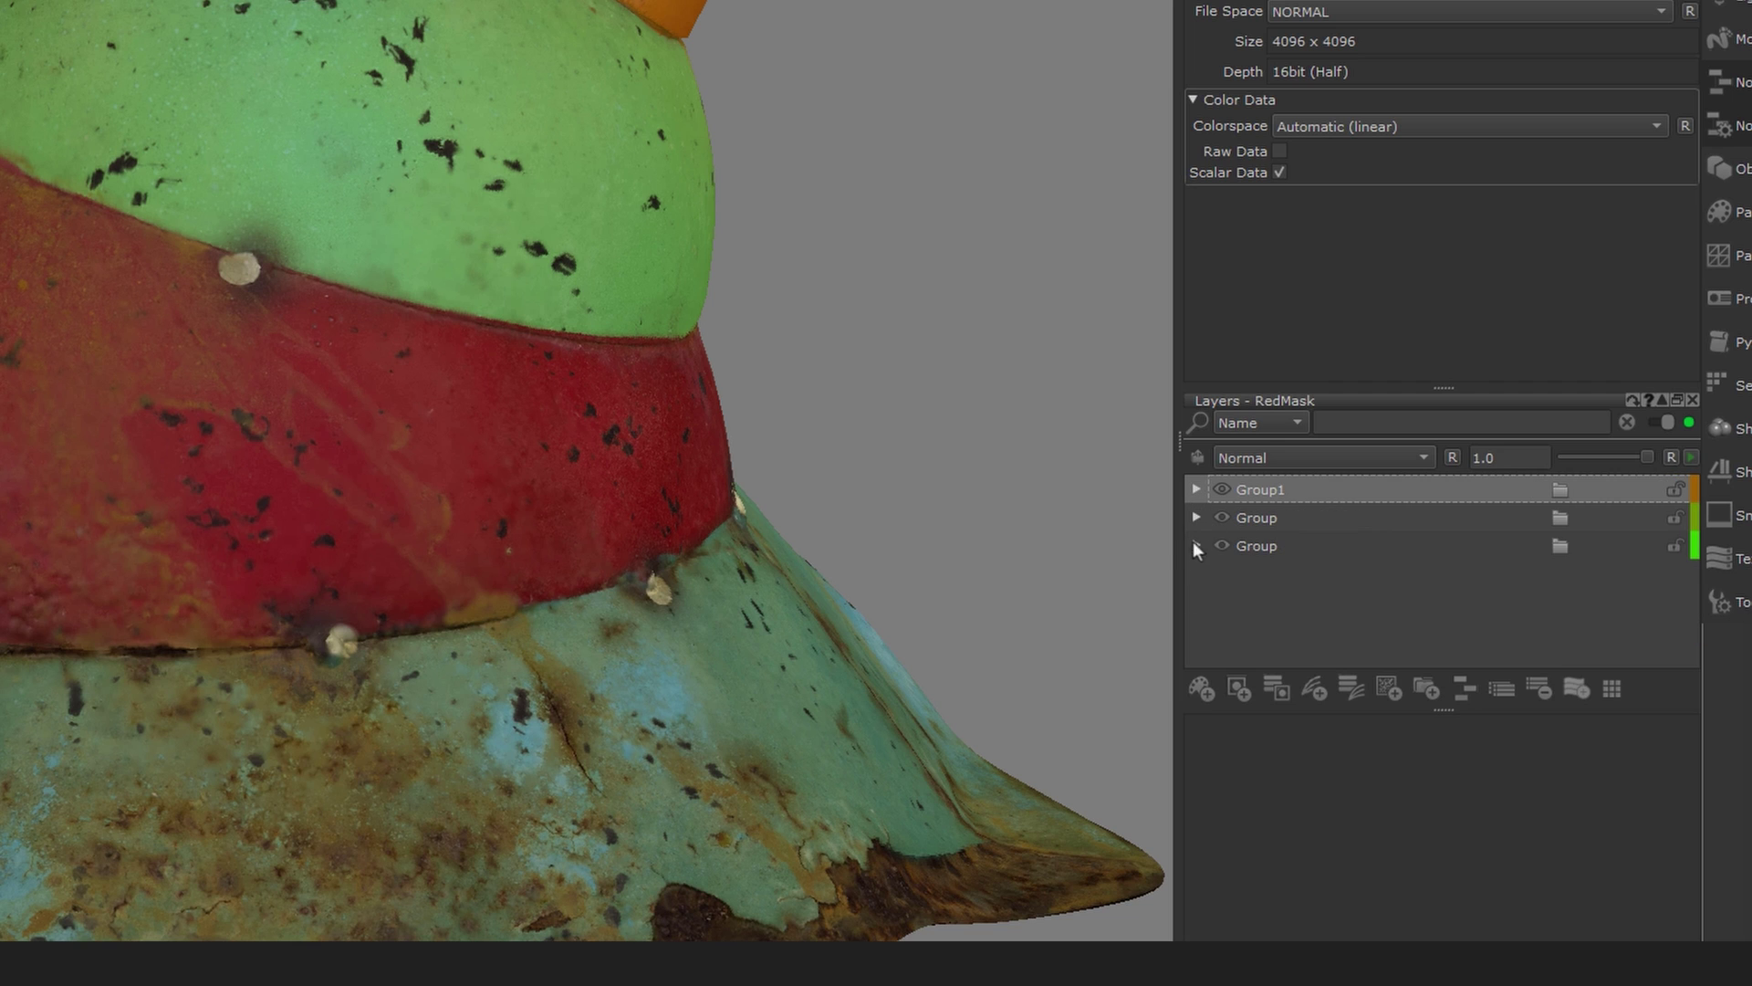
{"action": "double_click", "coordinate": [1262, 490]}
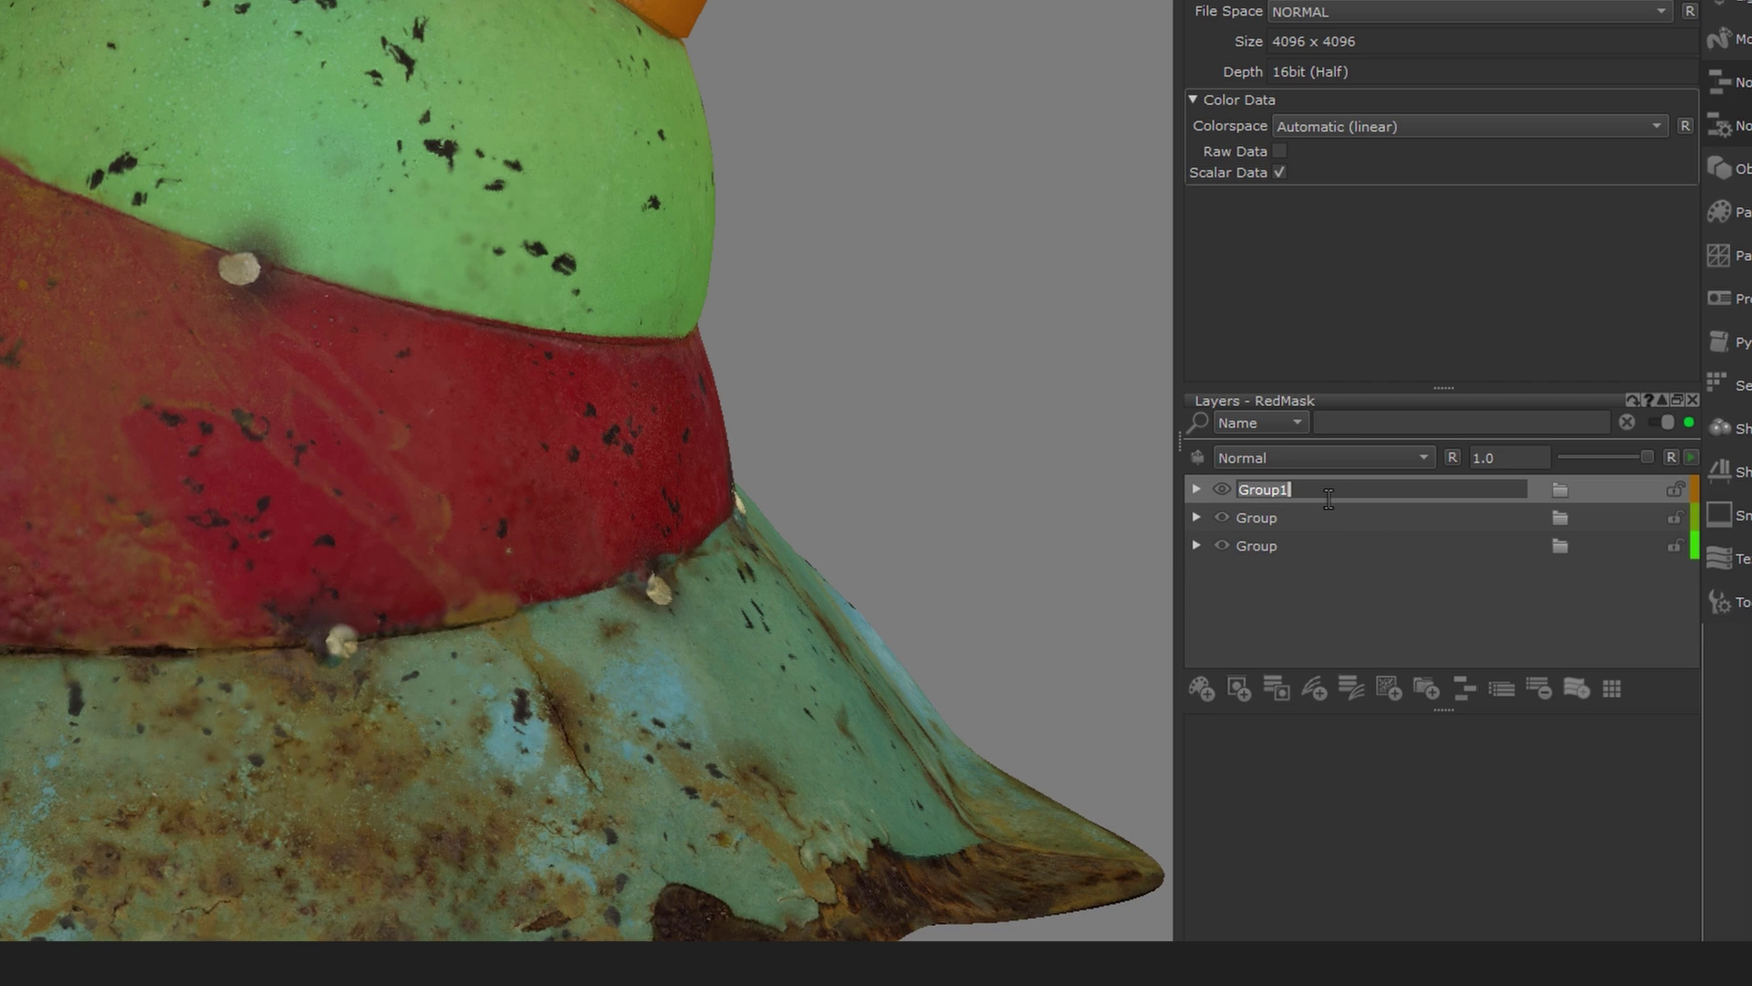
{"action": "key", "text": "Return"}
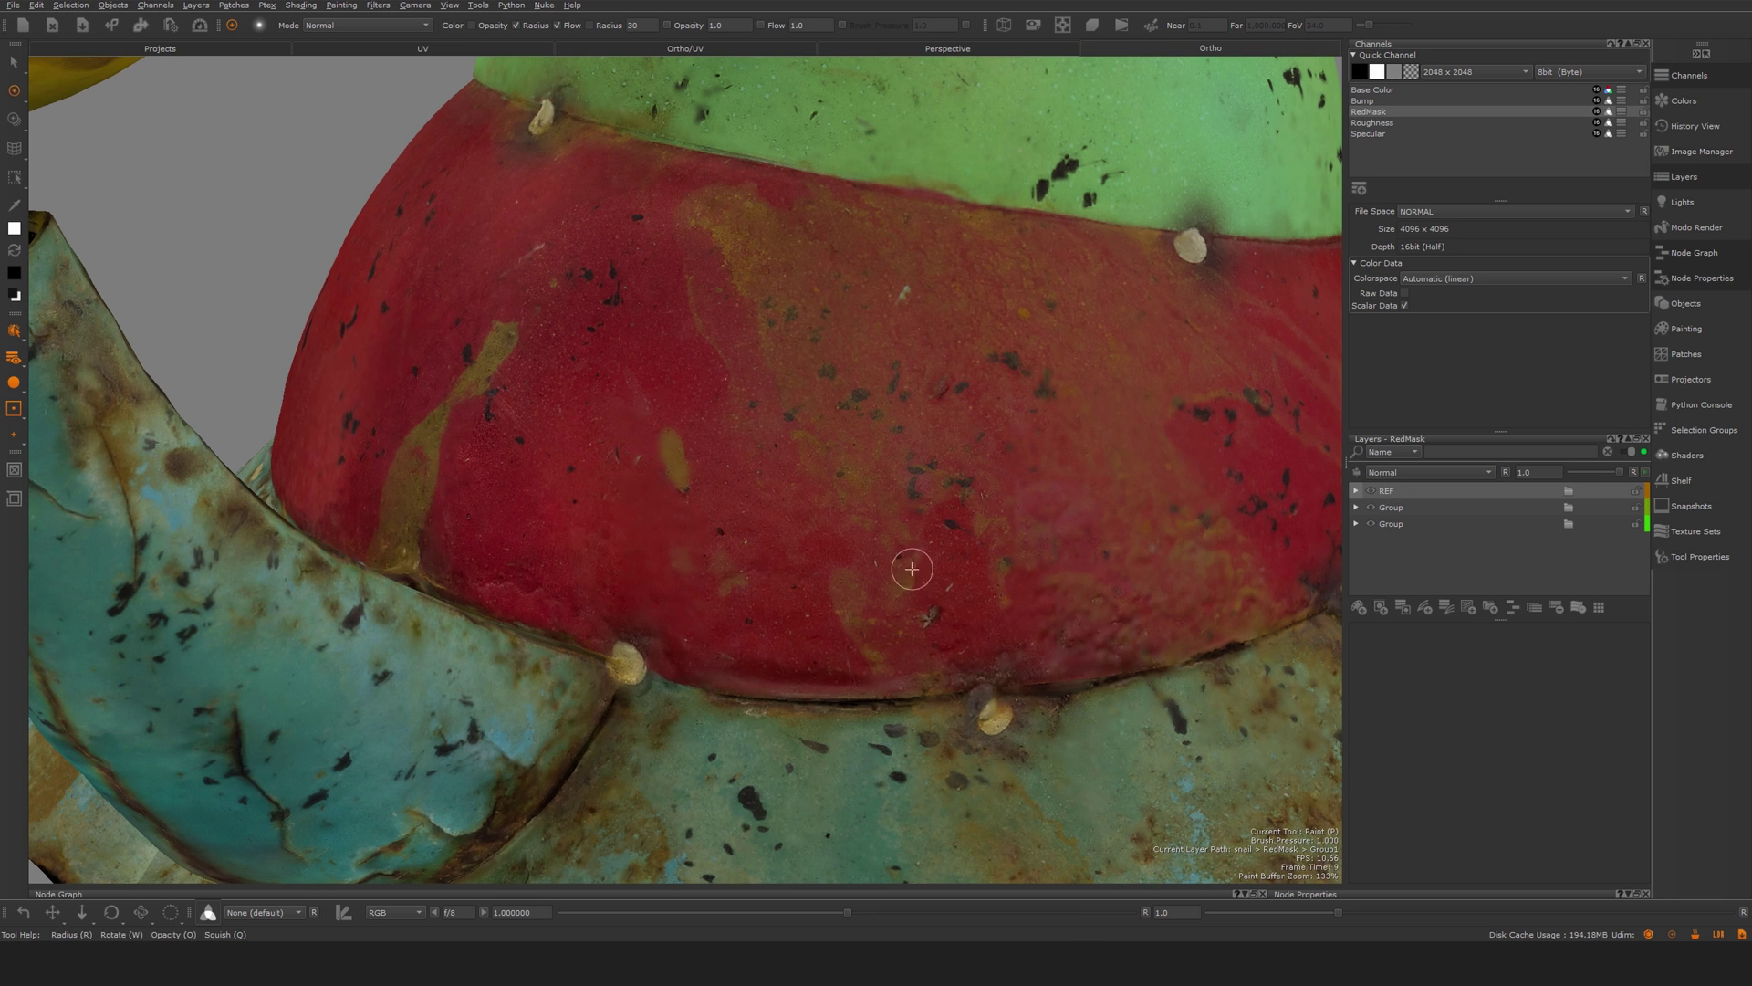
- Frame the ochre streaks at the front of the red band and hide the REF group
{"action": "middle_click_drag", "start_coordinate": [480, 510], "coordinate": [621, 645], "text": "alt"}
{"action": "right_click_drag", "start_coordinate": [622, 645], "coordinate": [666, 653], "text": "alt"}
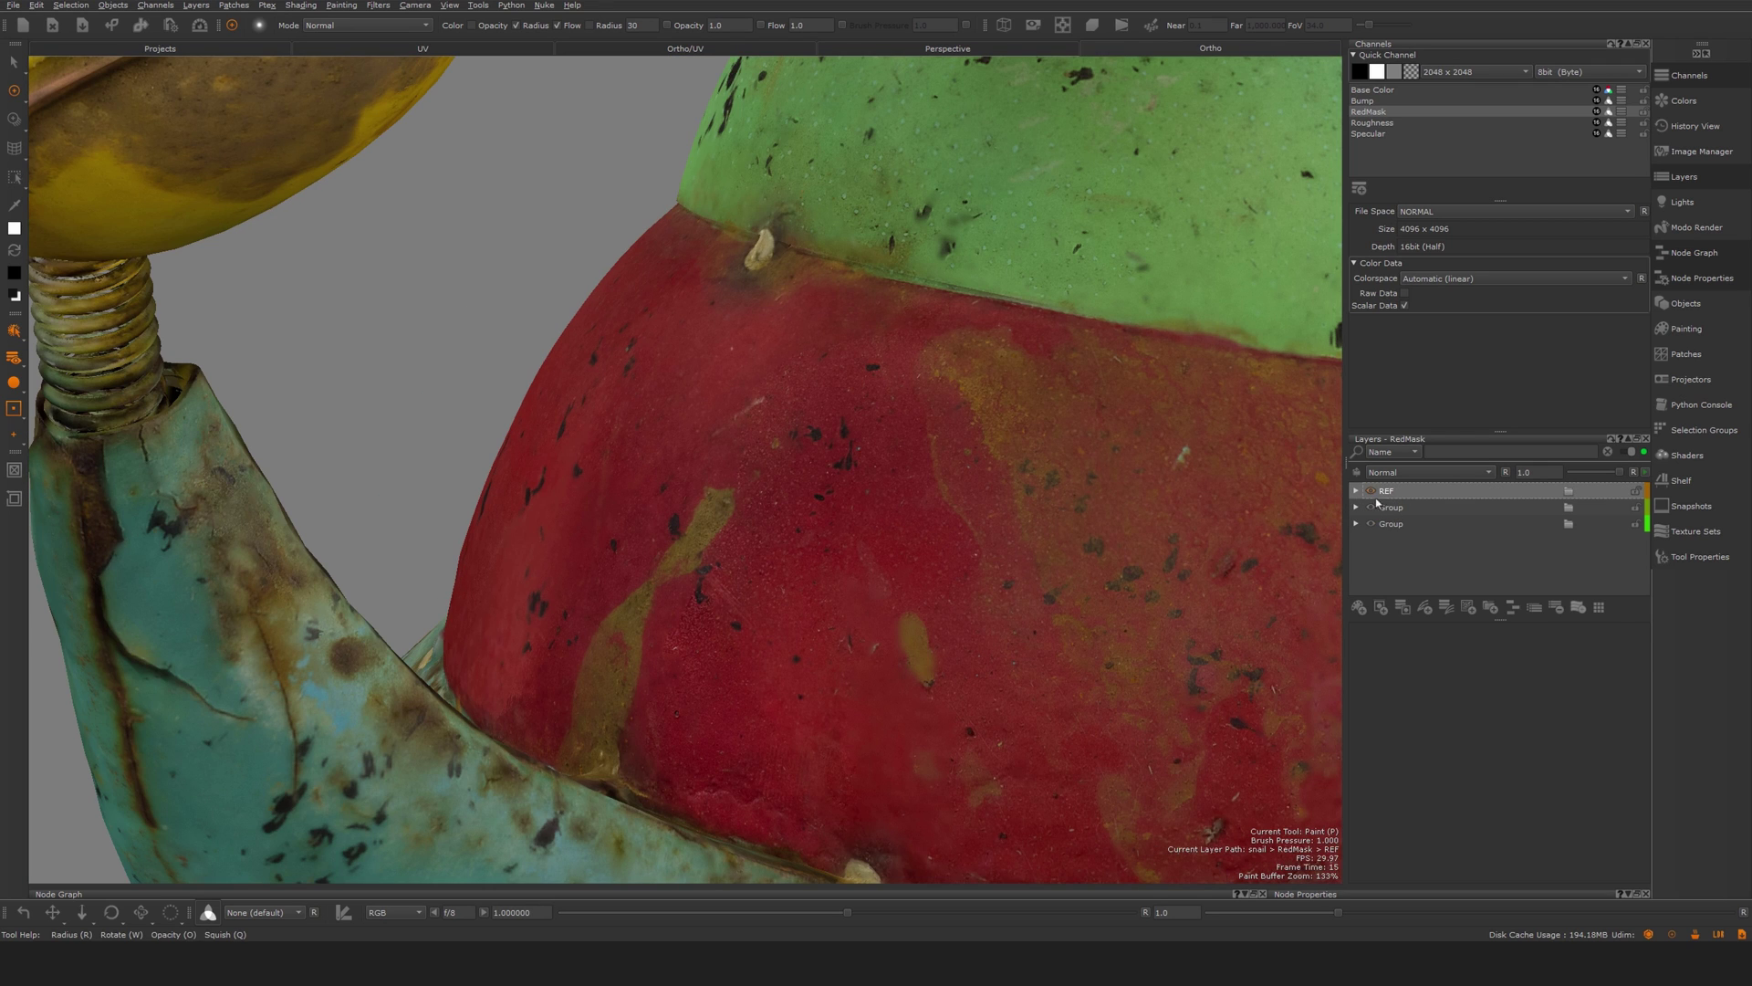
{"action": "left_click", "coordinate": [1371, 491]}
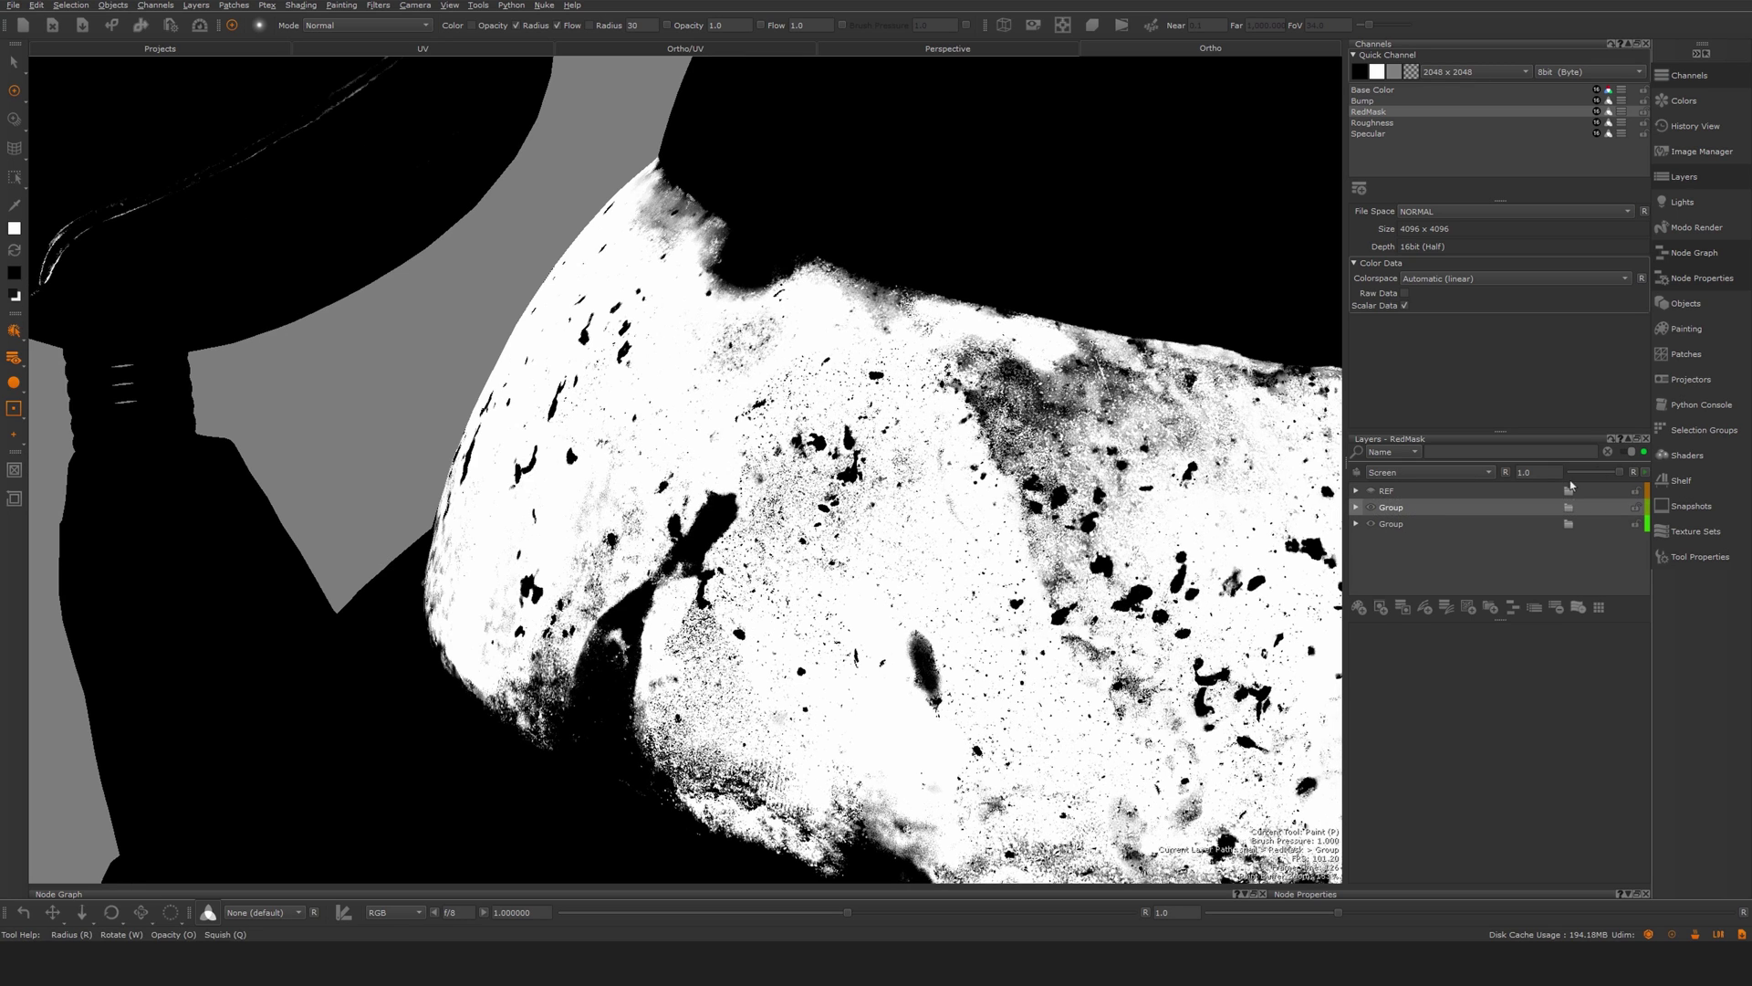
- Duplicate the Screen-blended group below REF and set the copy's blend mode to Normal
{"action": "left_click", "coordinate": [1394, 512]}
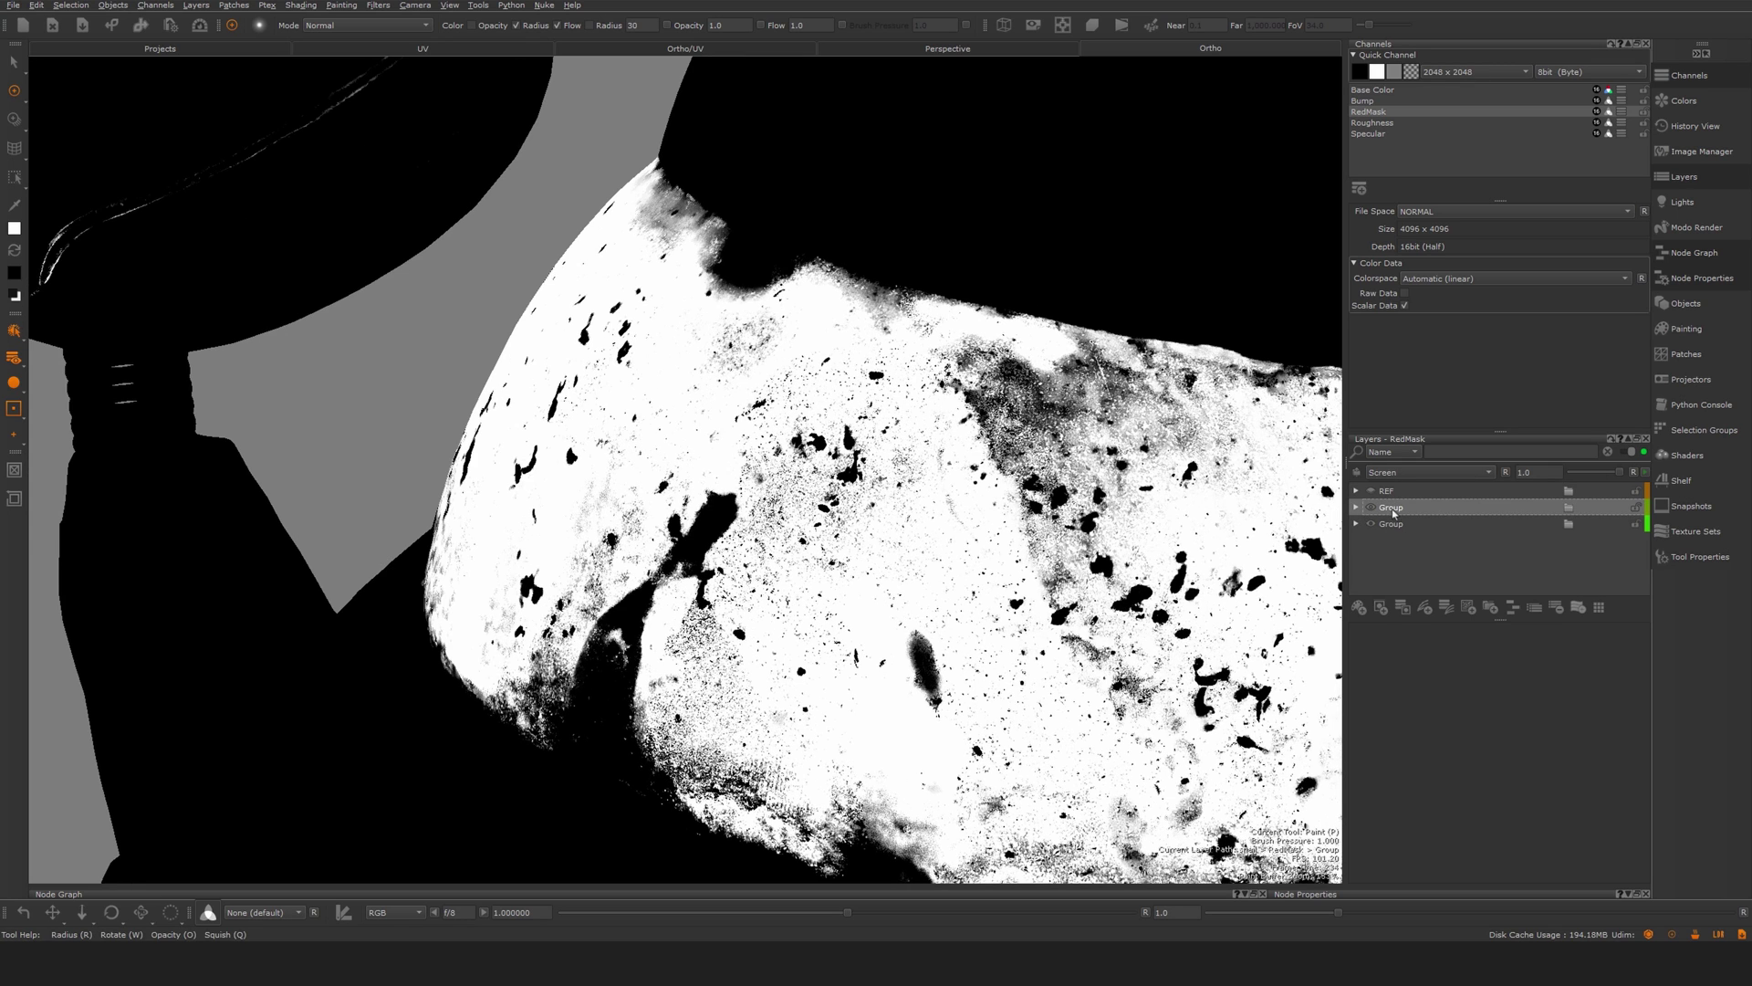
{"action": "right_click", "coordinate": [1396, 511]}
{"action": "left_click", "coordinate": [1434, 581]}
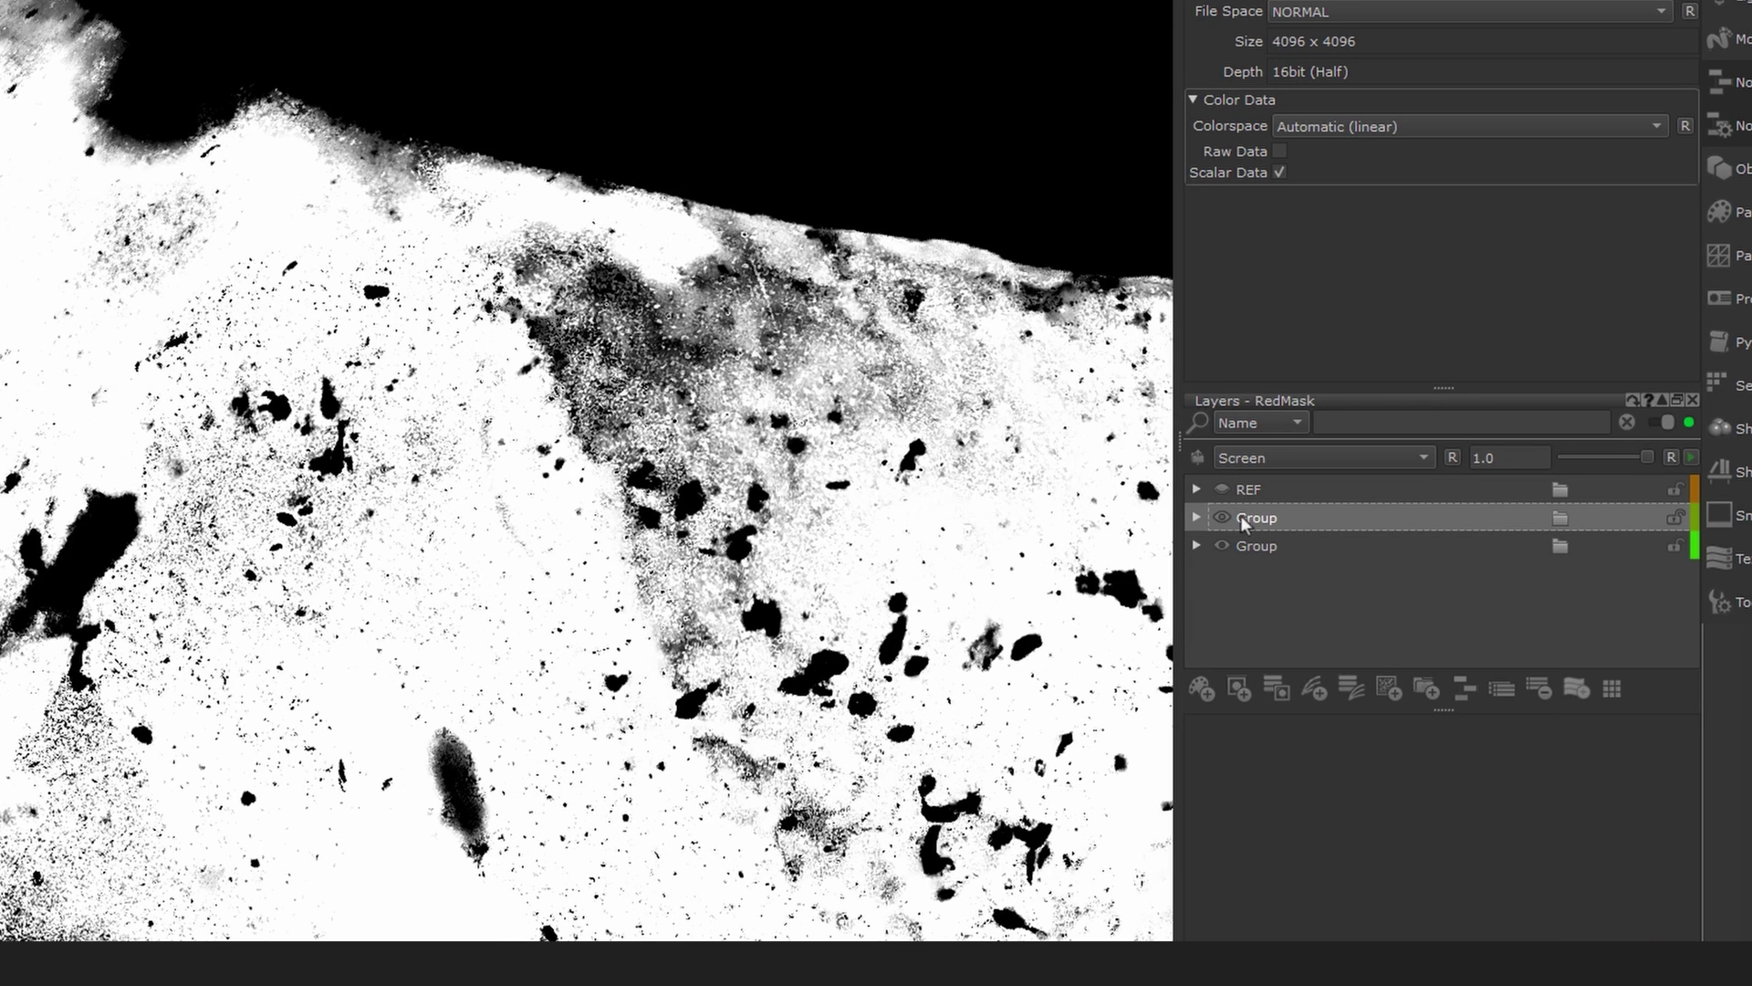
{"action": "key", "text": "ctrl+v"}
{"action": "left_click", "coordinate": [1327, 546]}
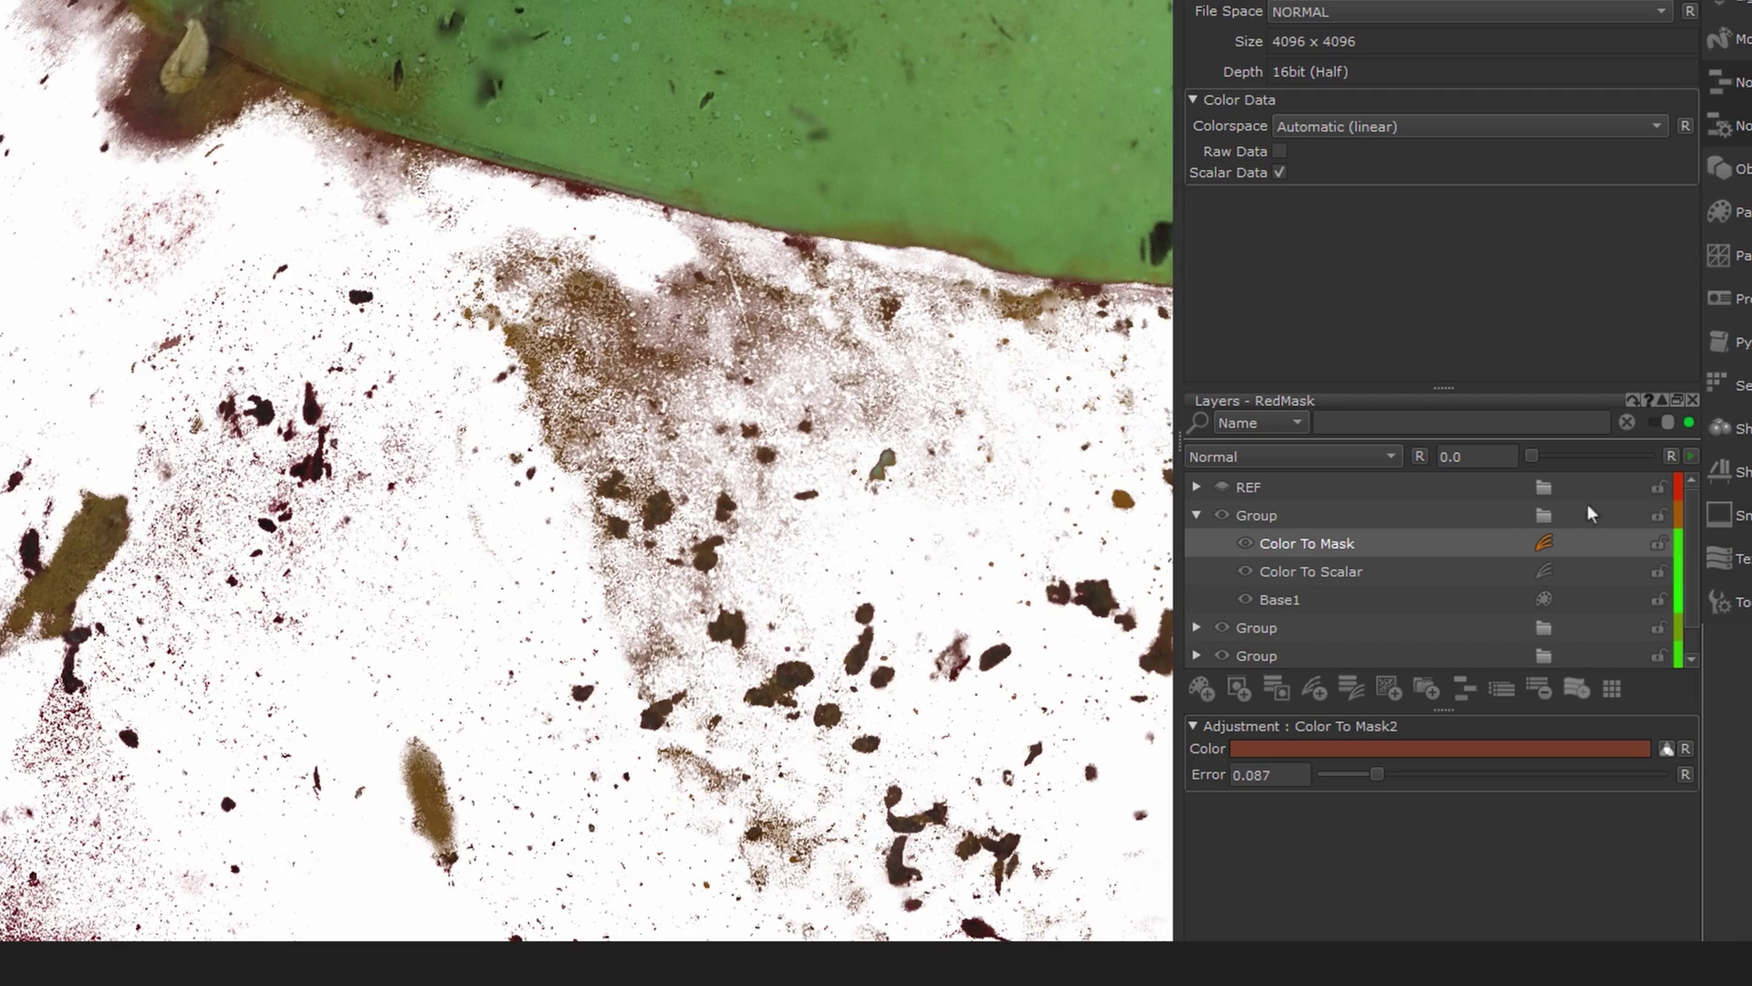
{"action": "left_click", "coordinate": [1271, 517]}
{"action": "scroll", "coordinate": [586, 470], "scroll_direction": "up", "scroll_amount": 1}
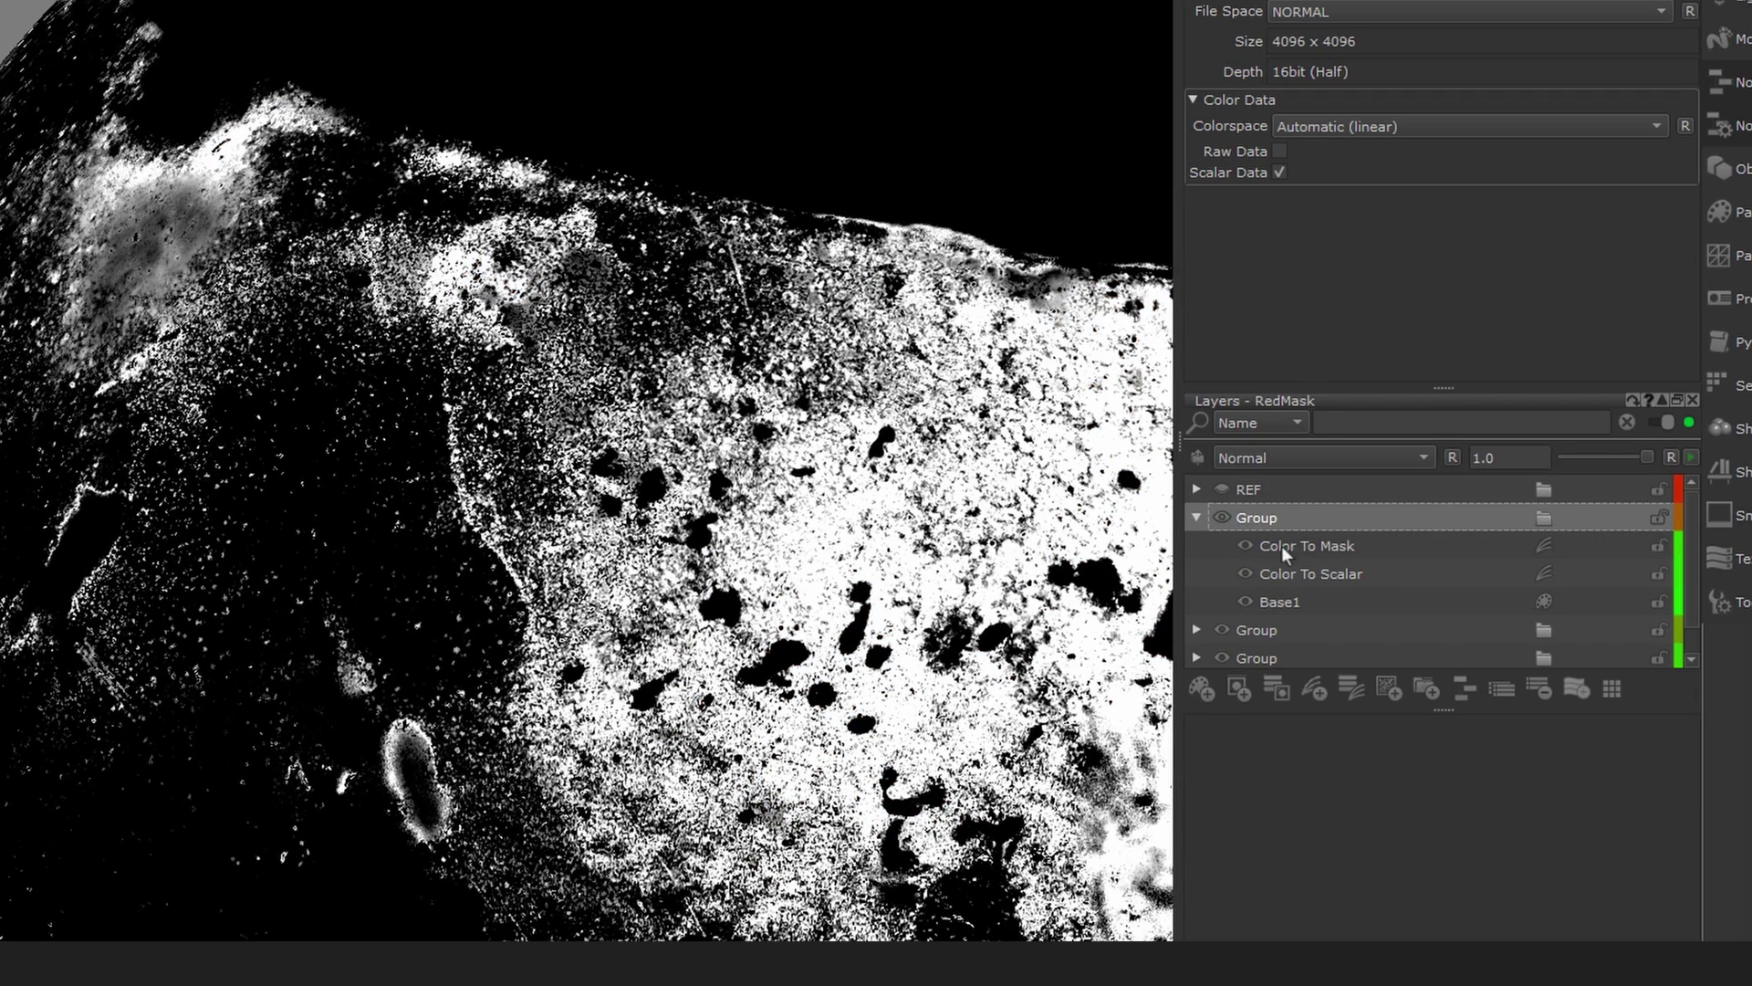
- Sample an ochre-brown stain on the red shell as the new Color To Mask's color and set its error to 0.107
{"action": "left_click", "coordinate": [1552, 545]}
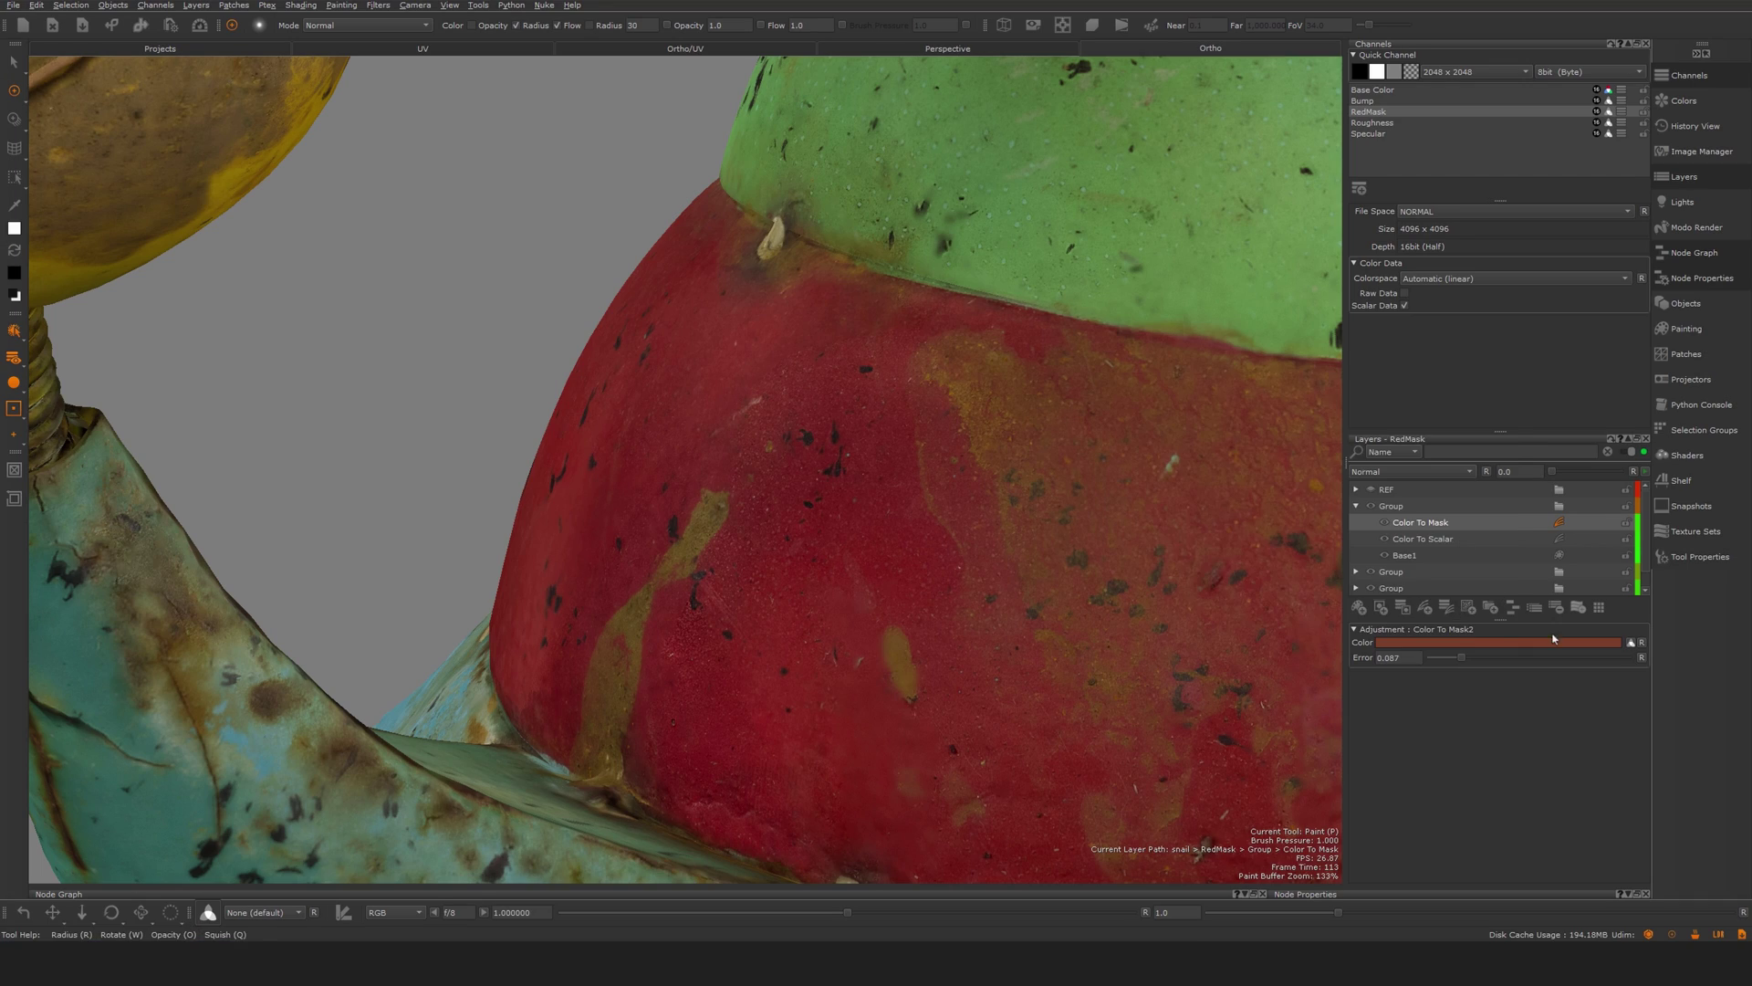
{"action": "left_click", "coordinate": [1532, 749]}
{"action": "left_click", "coordinate": [1293, 624]}
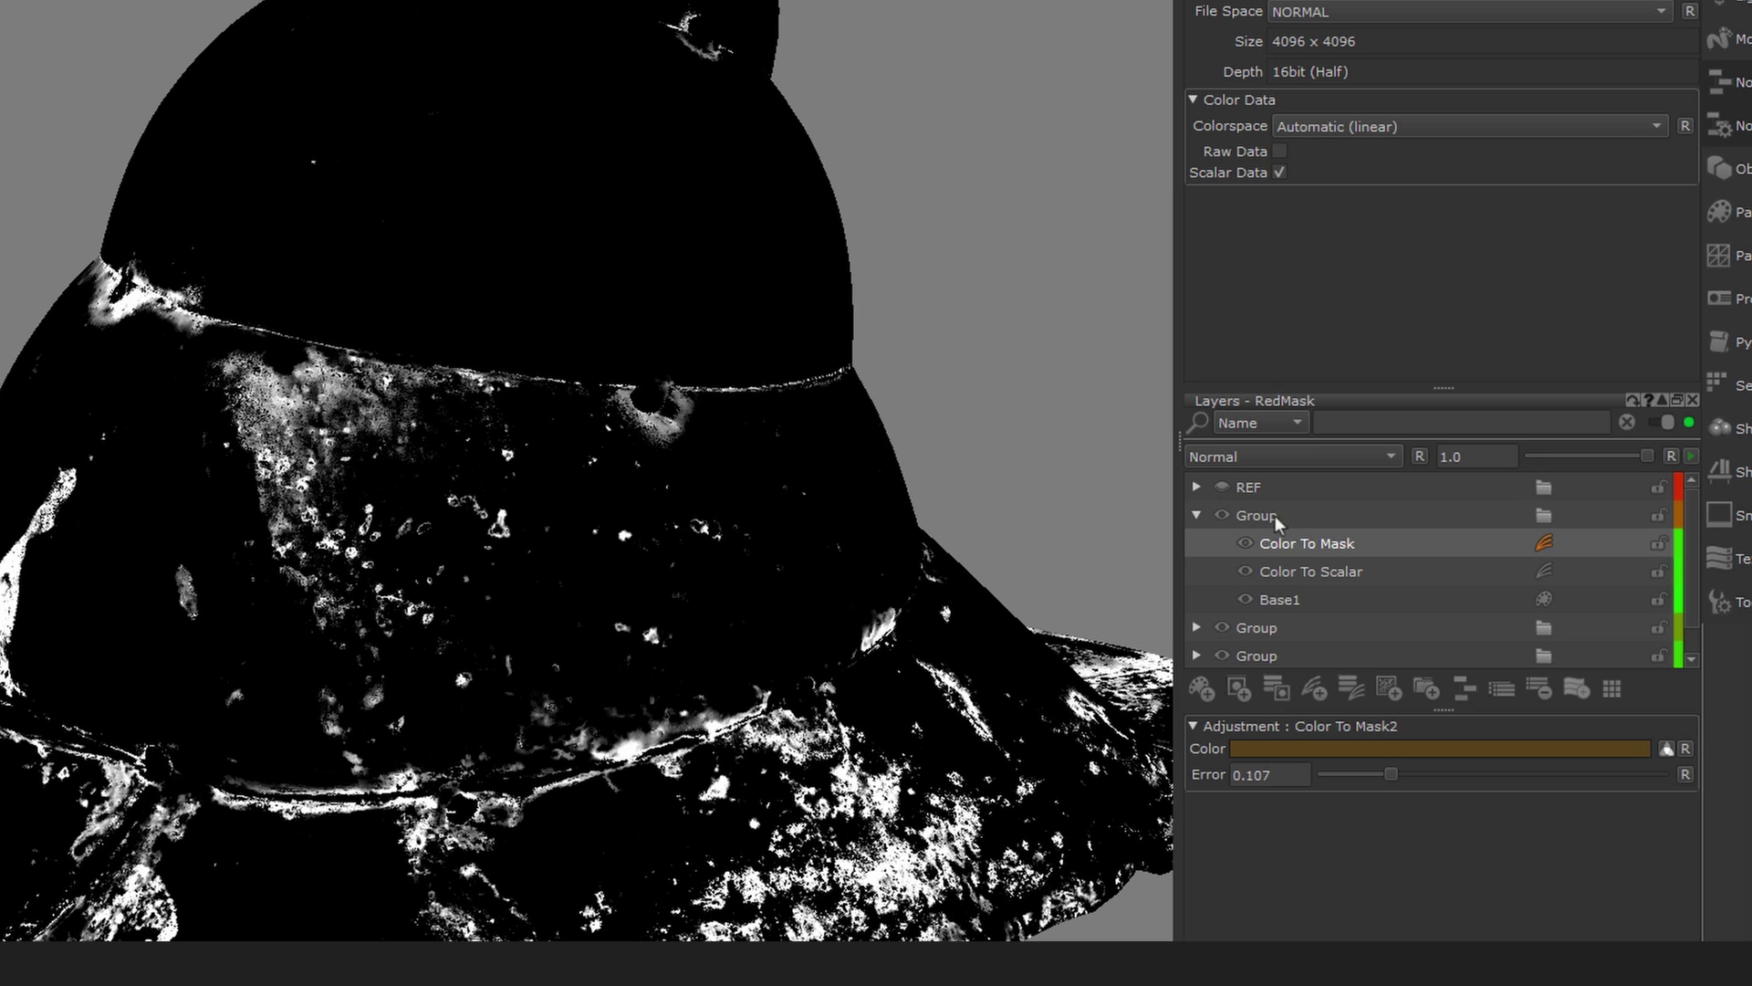
- Set the new ochre mask group's blend mode to Screen and check the combined mask on the shell
{"action": "left_click", "coordinate": [1401, 505]}
{"action": "left_click", "coordinate": [1327, 463]}
{"action": "left_click", "coordinate": [1329, 452]}
{"action": "key", "text": "s"}
{"action": "left_click_drag", "start_coordinate": [685, 561], "coordinate": [520, 630], "text": "alt"}
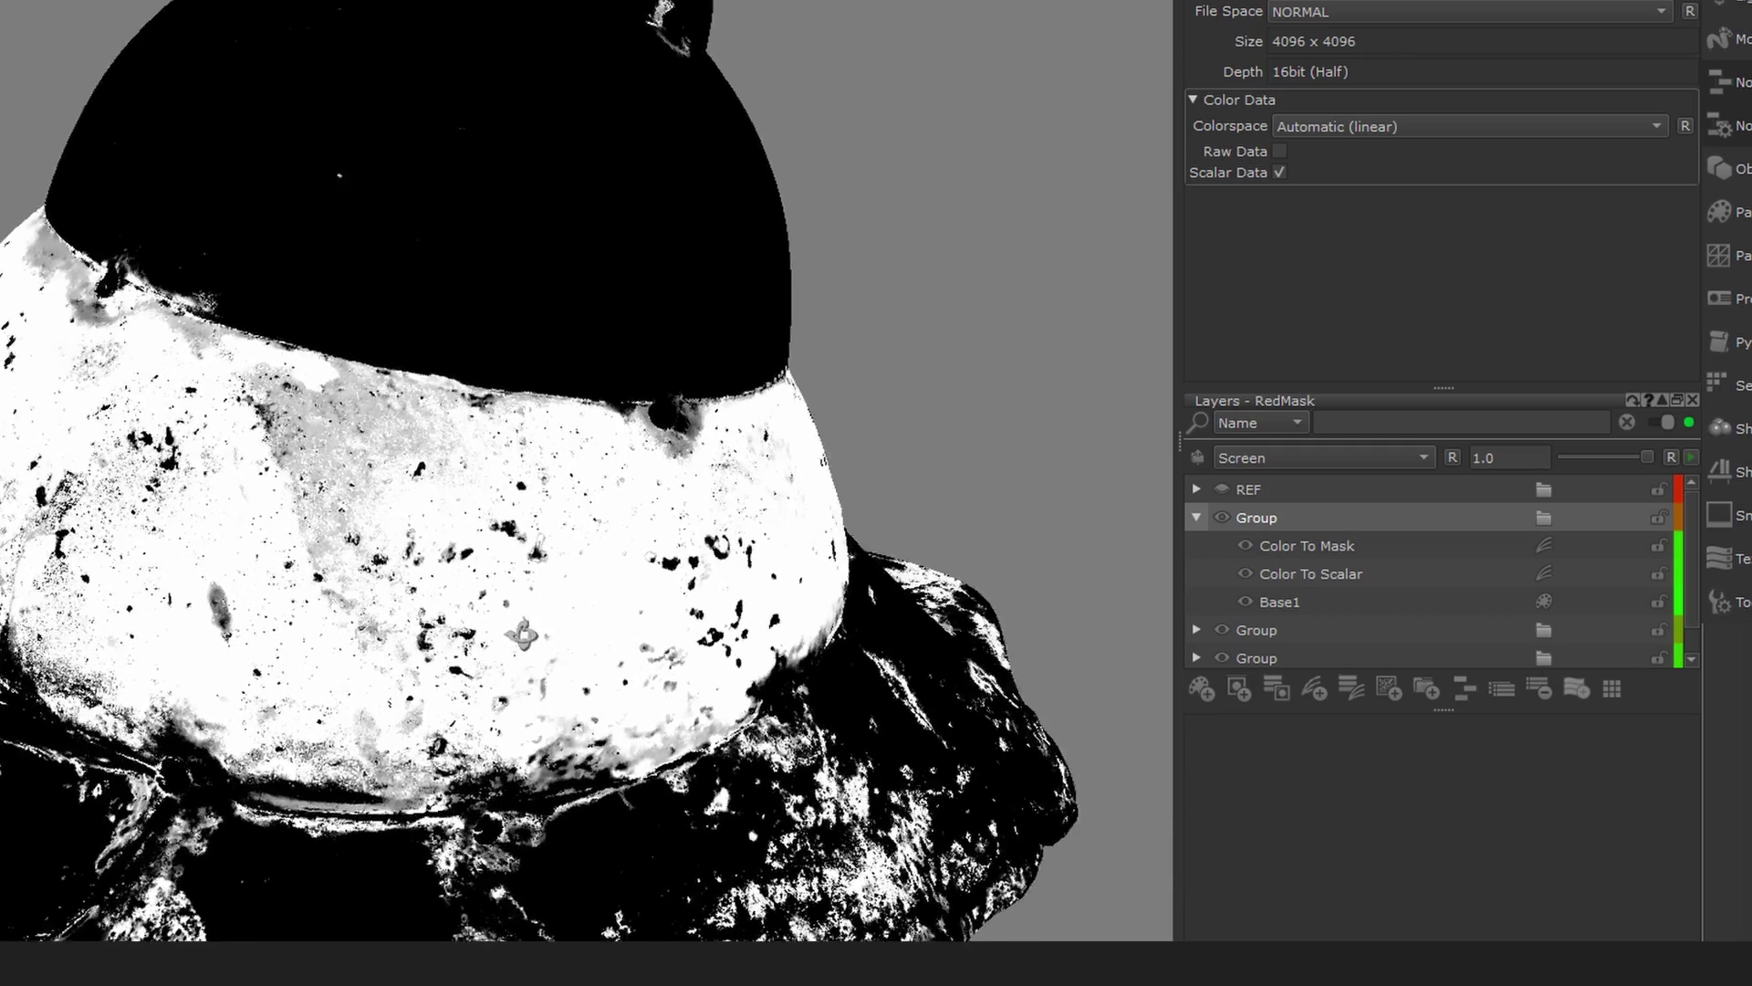
{"action": "right_click_drag", "start_coordinate": [521, 629], "coordinate": [461, 604], "text": "alt"}
{"action": "left_click_drag", "start_coordinate": [461, 604], "coordinate": [511, 611], "text": "alt"}
- Raise the ochre Color To Mask's error to 0.145 and check the shell coverage
{"action": "left_click", "coordinate": [1307, 545]}
{"action": "left_click_drag", "start_coordinate": [1469, 657], "coordinate": [1486, 659]}
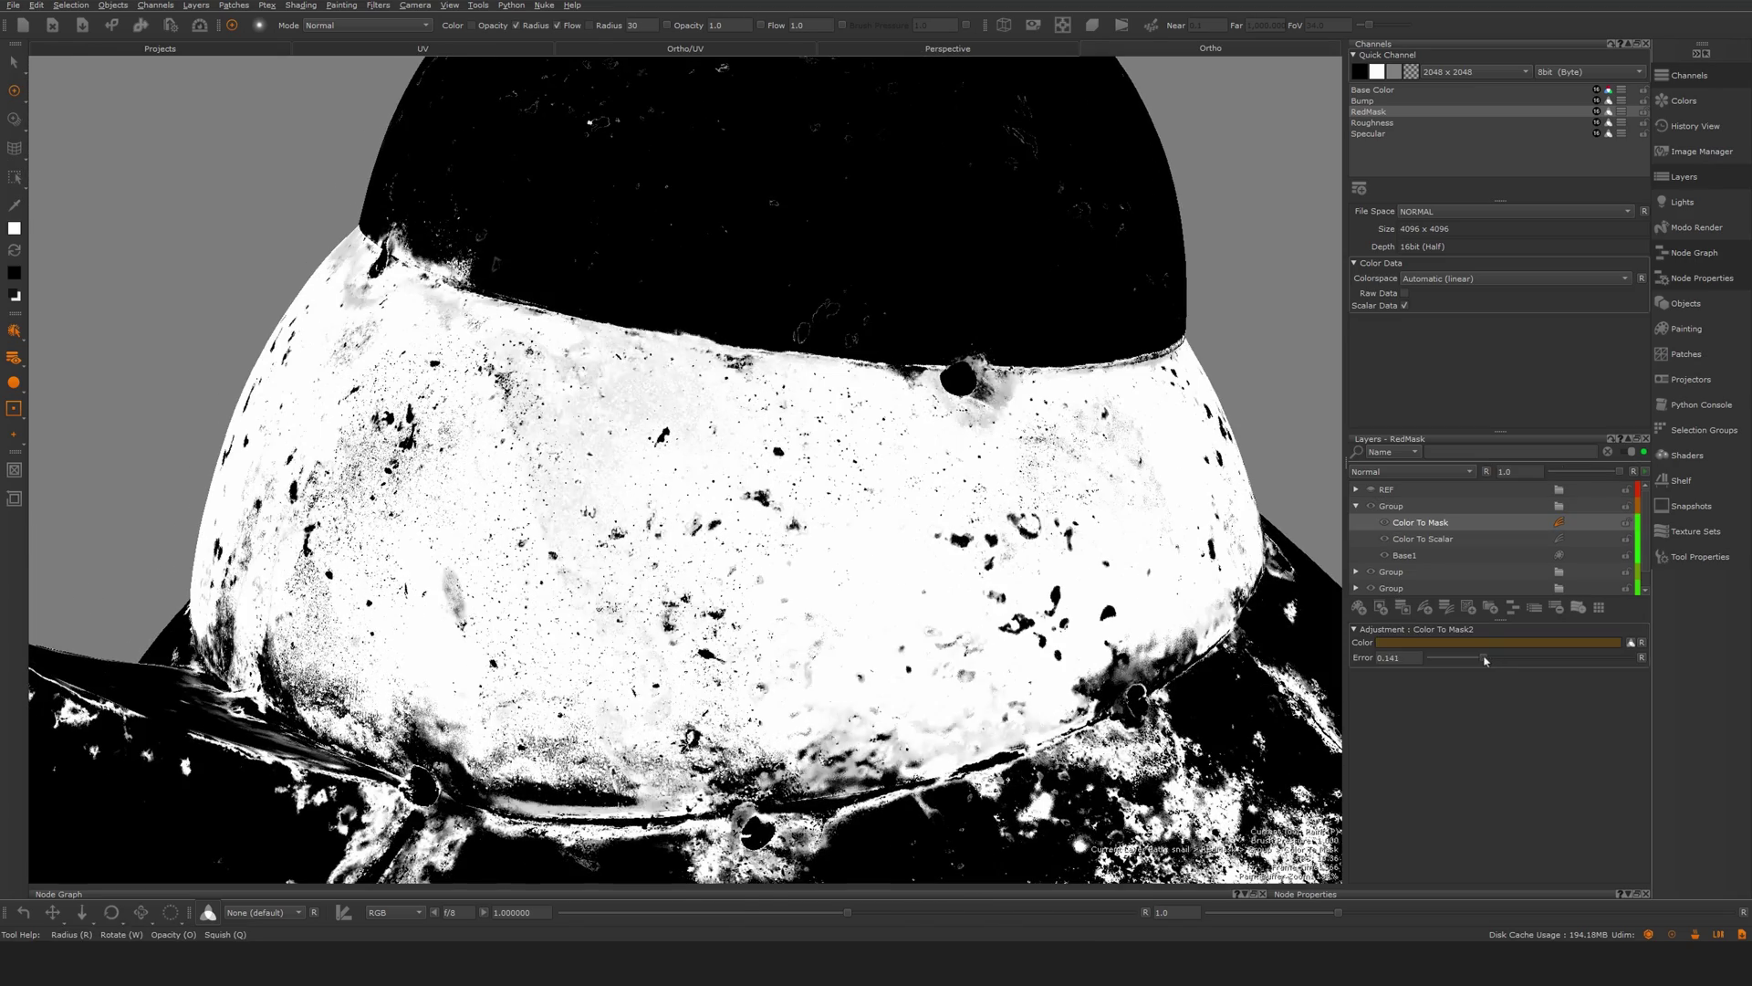
{"action": "right_click_drag", "start_coordinate": [1081, 486], "coordinate": [730, 594], "text": "alt"}
{"action": "mouse_move", "coordinate": [731, 594]}
{"action": "left_mouse_down", "text": "alt"}
{"action": "mouse_move", "coordinate": [506, 654]}
{"action": "mouse_move", "coordinate": [603, 630]}
{"action": "mouse_move", "coordinate": [712, 548]}
{"action": "left_mouse_up", "text": "alt"}
{"action": "right_click_drag", "start_coordinate": [712, 547], "coordinate": [808, 404], "text": "alt"}
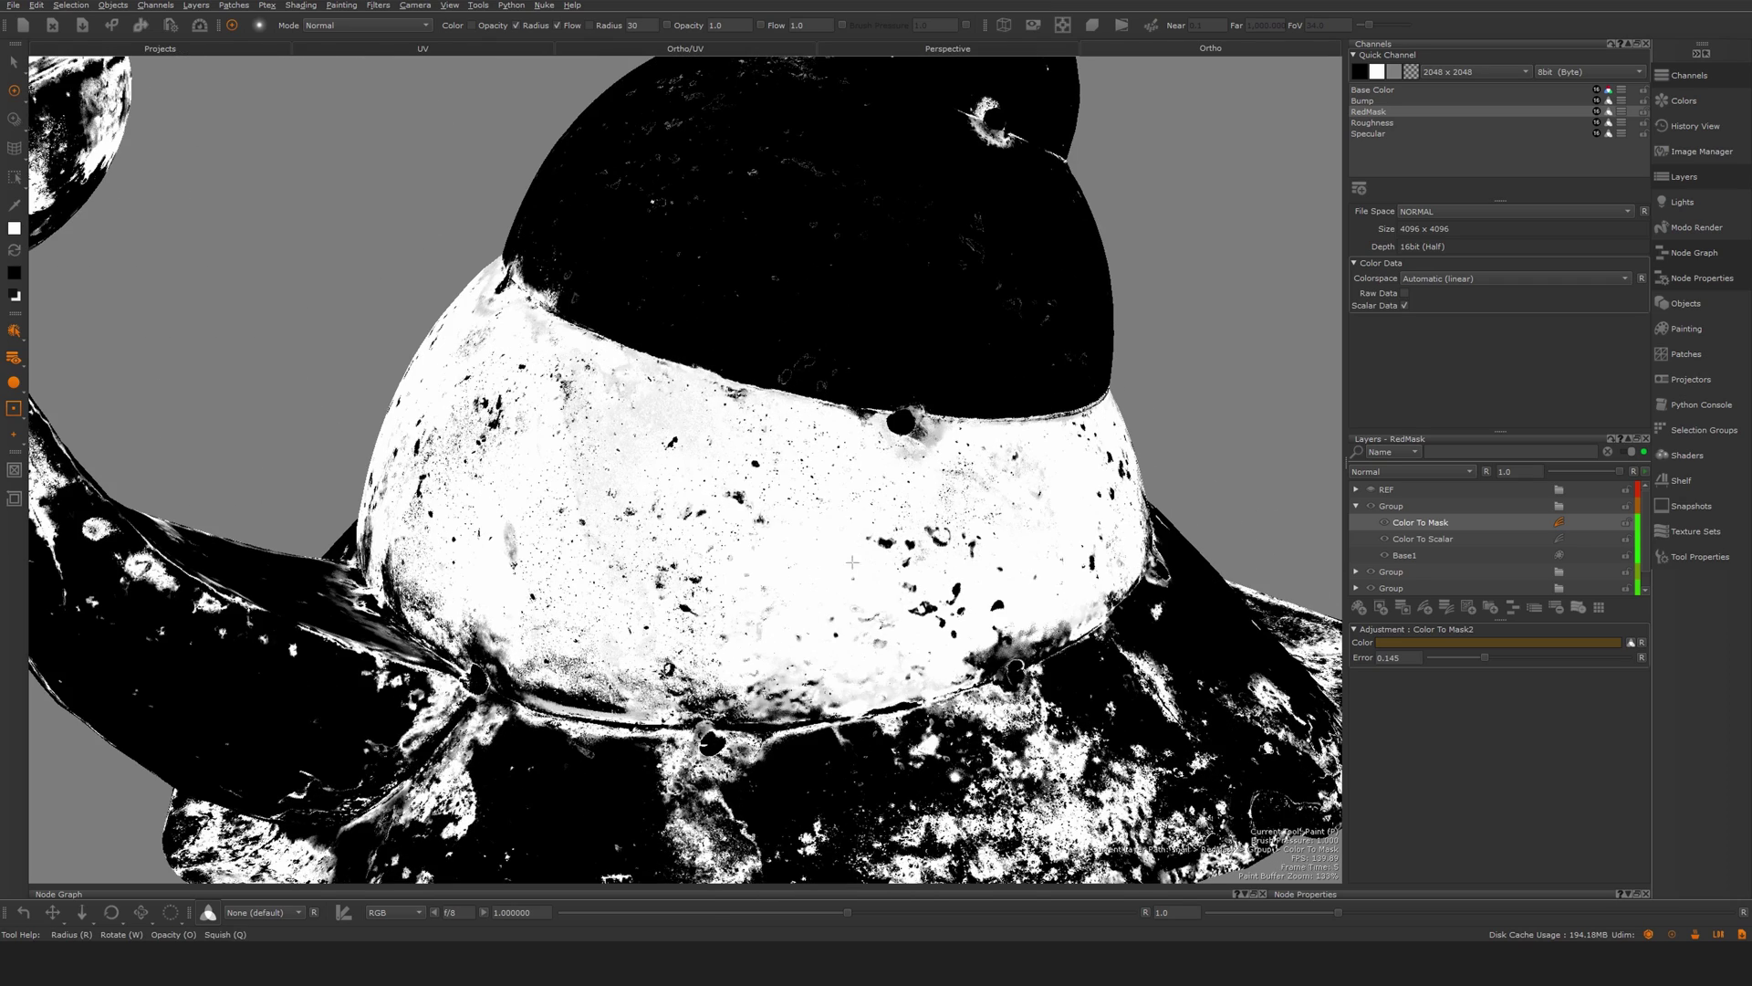
- Show the REF group to view the color texture on the whole snail
{"action": "left_click", "coordinate": [1371, 491]}
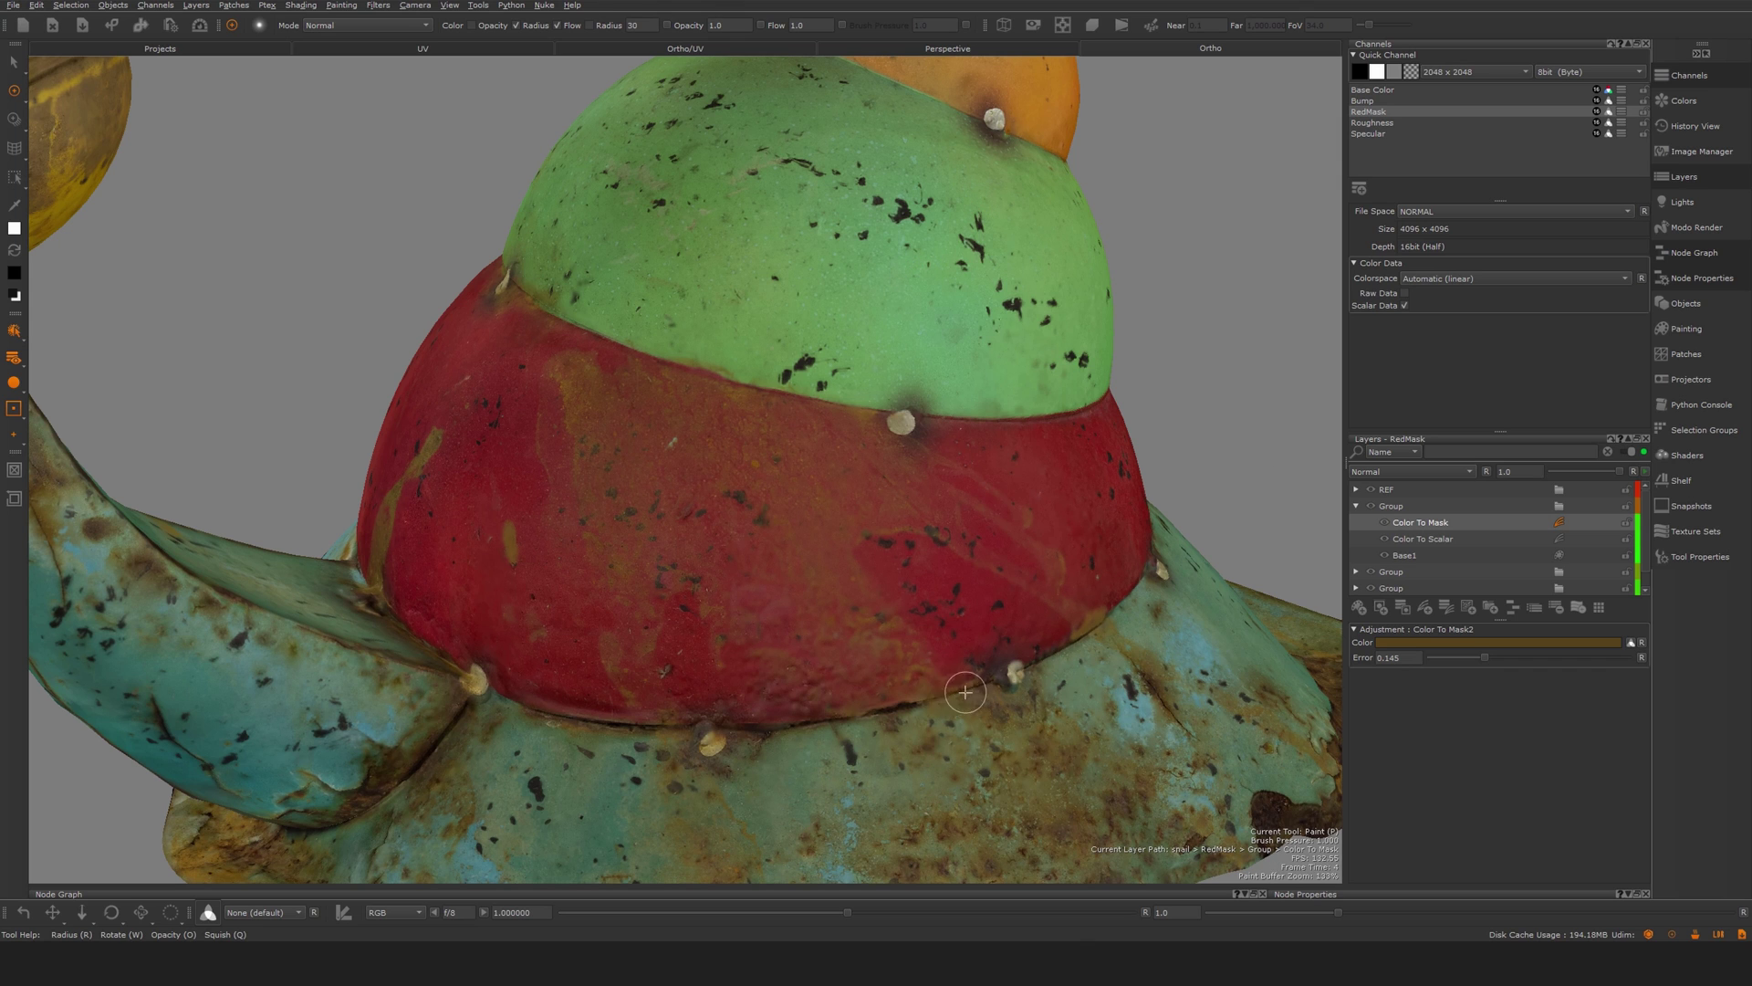
{"action": "right_click_drag", "start_coordinate": [921, 533], "coordinate": [690, 495], "text": "alt"}
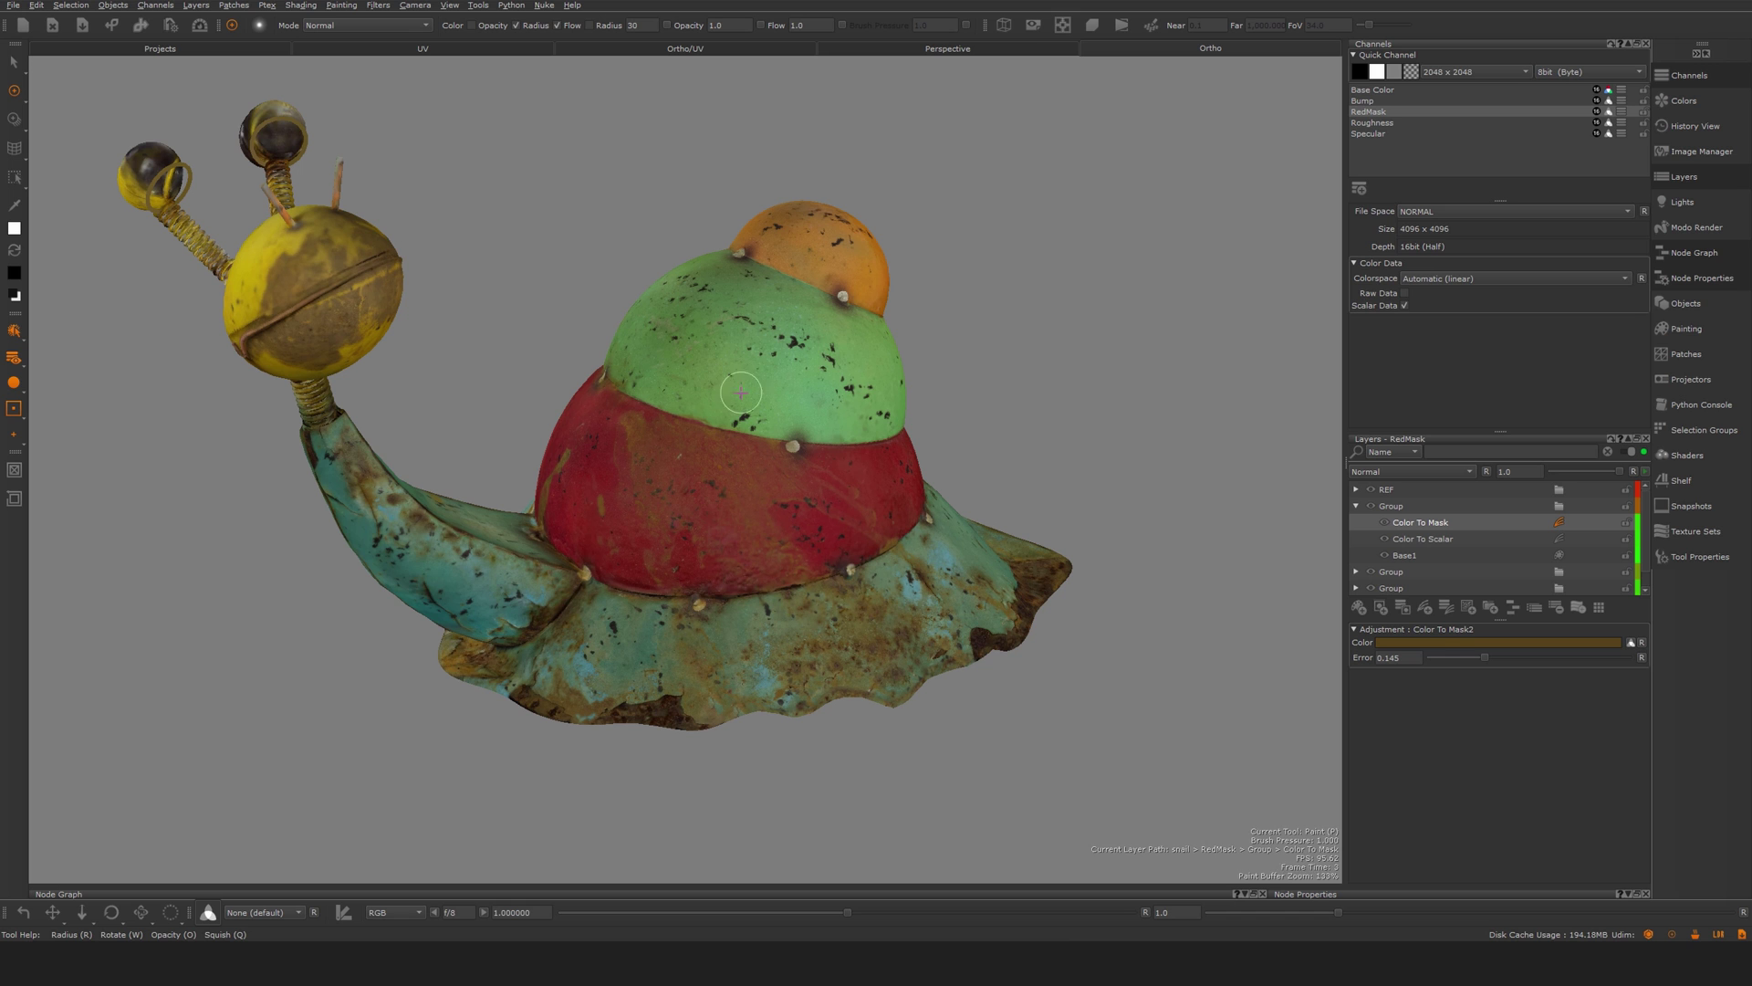
- Examine the shell's red paint on the color texture, collapse the top mask group and hide the REF group
{"action": "scroll", "coordinate": [785, 384], "scroll_direction": "up", "scroll_amount": 4}
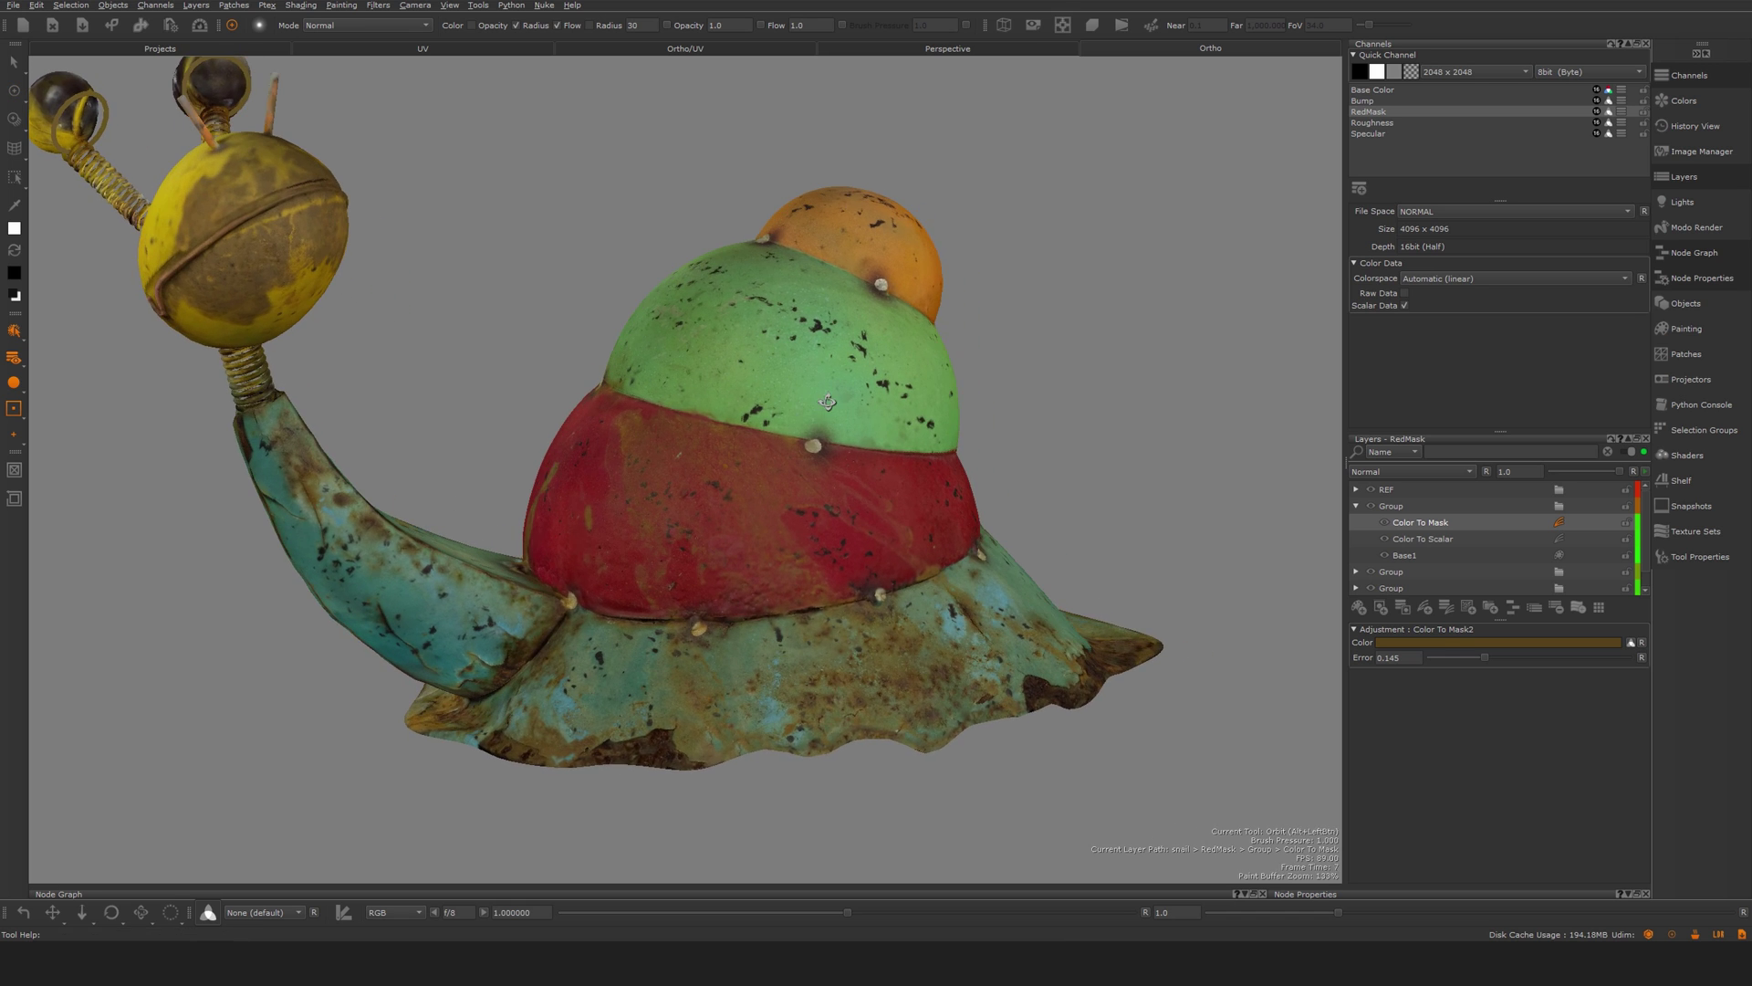
{"action": "scroll", "coordinate": [812, 398], "scroll_direction": "up", "scroll_amount": 2}
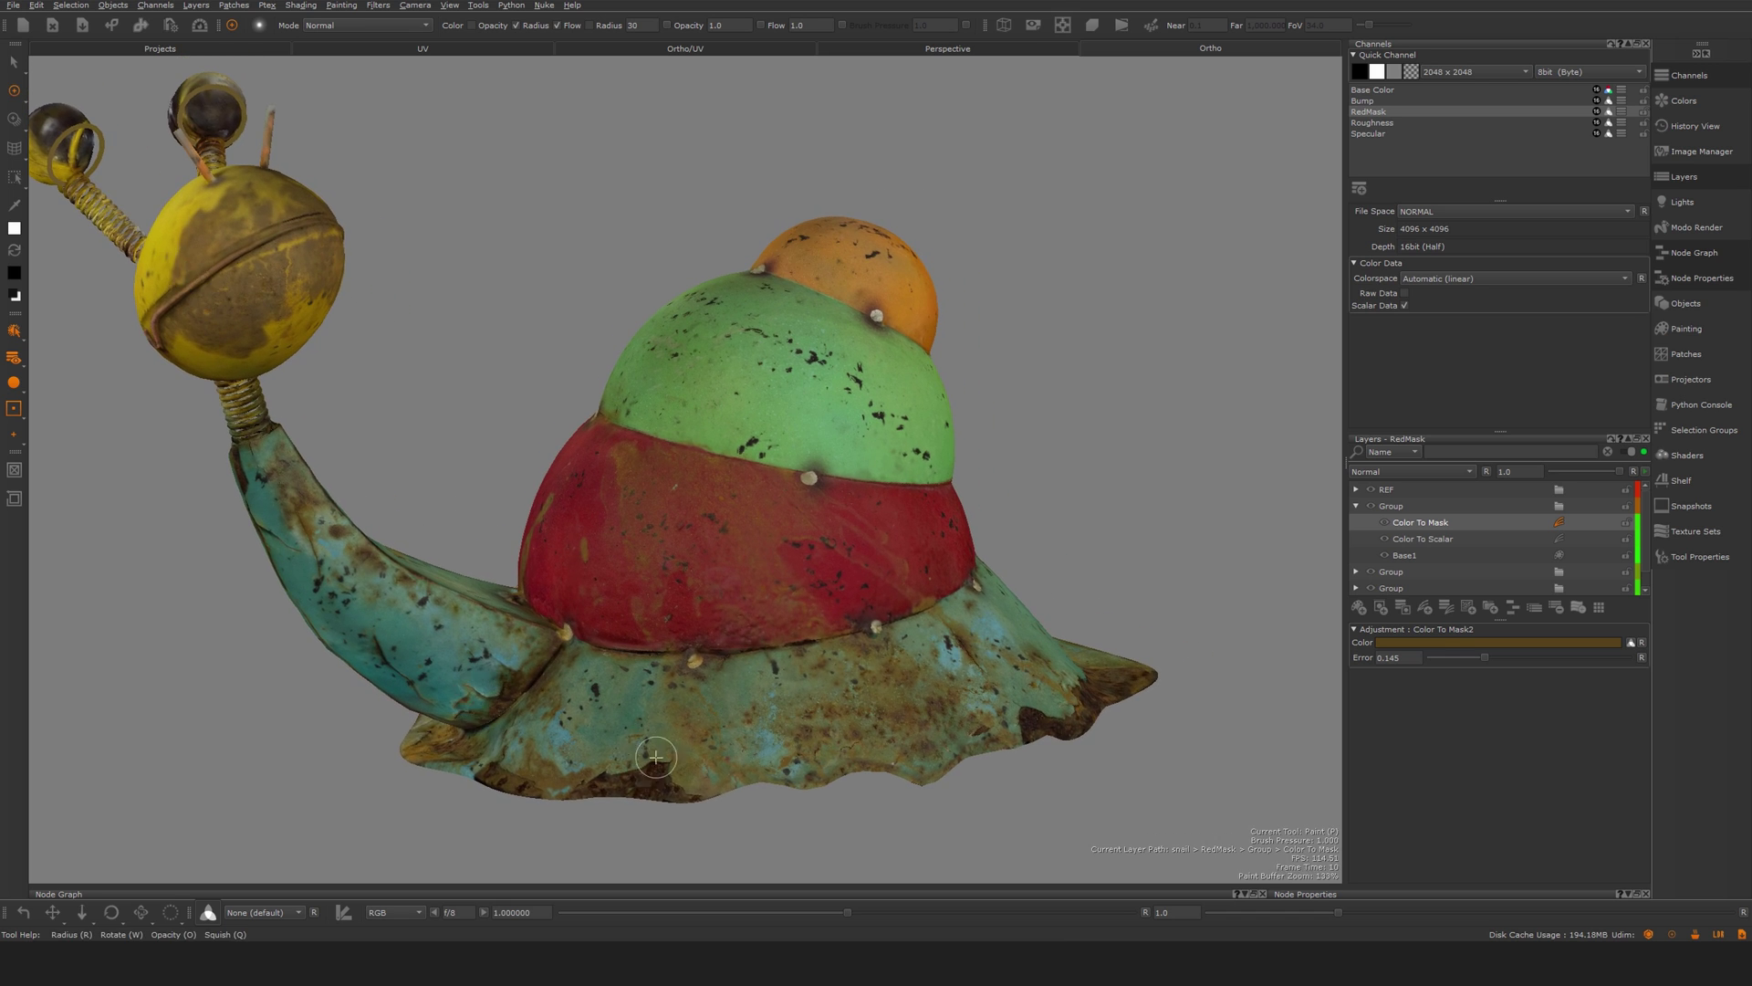
{"action": "middle_click_drag", "start_coordinate": [686, 726], "coordinate": [725, 719]}
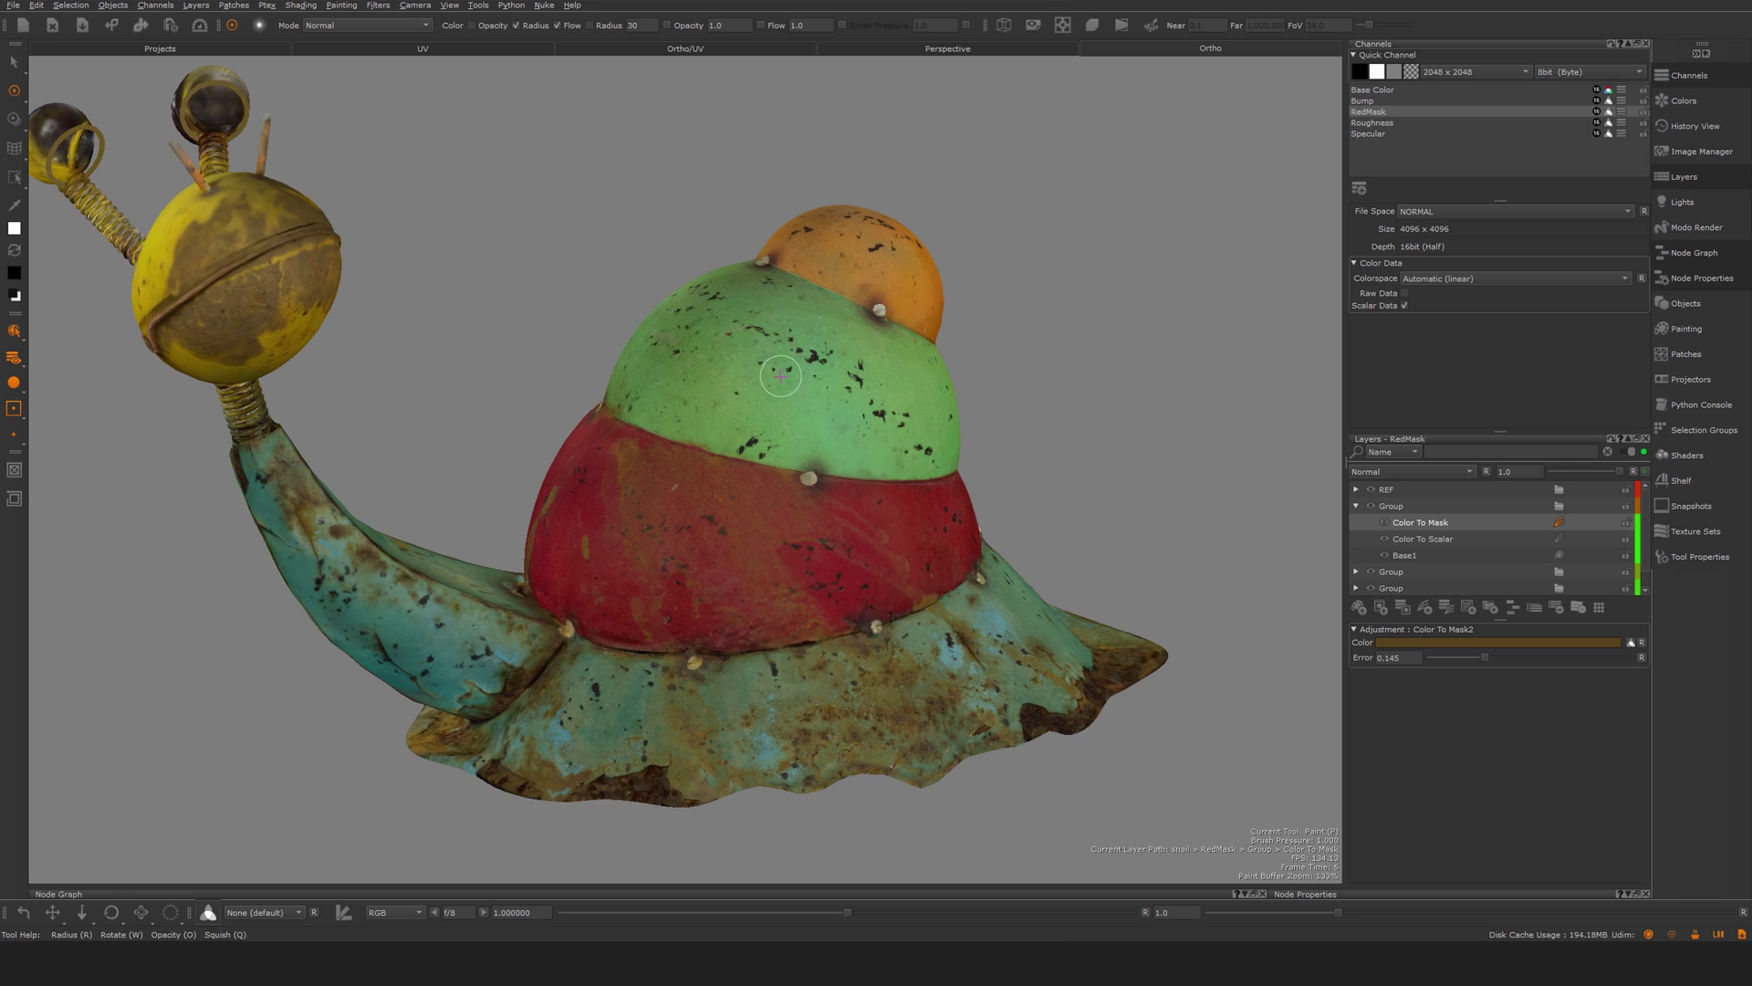
{"action": "middle_click_drag", "start_coordinate": [764, 668], "coordinate": [801, 632]}
{"action": "mouse_move", "coordinate": [867, 493]}
{"action": "right_mouse_down", "text": "alt"}
{"action": "mouse_move", "coordinate": [890, 516]}
{"action": "mouse_move", "coordinate": [846, 522]}
{"action": "right_mouse_up", "text": "alt"}
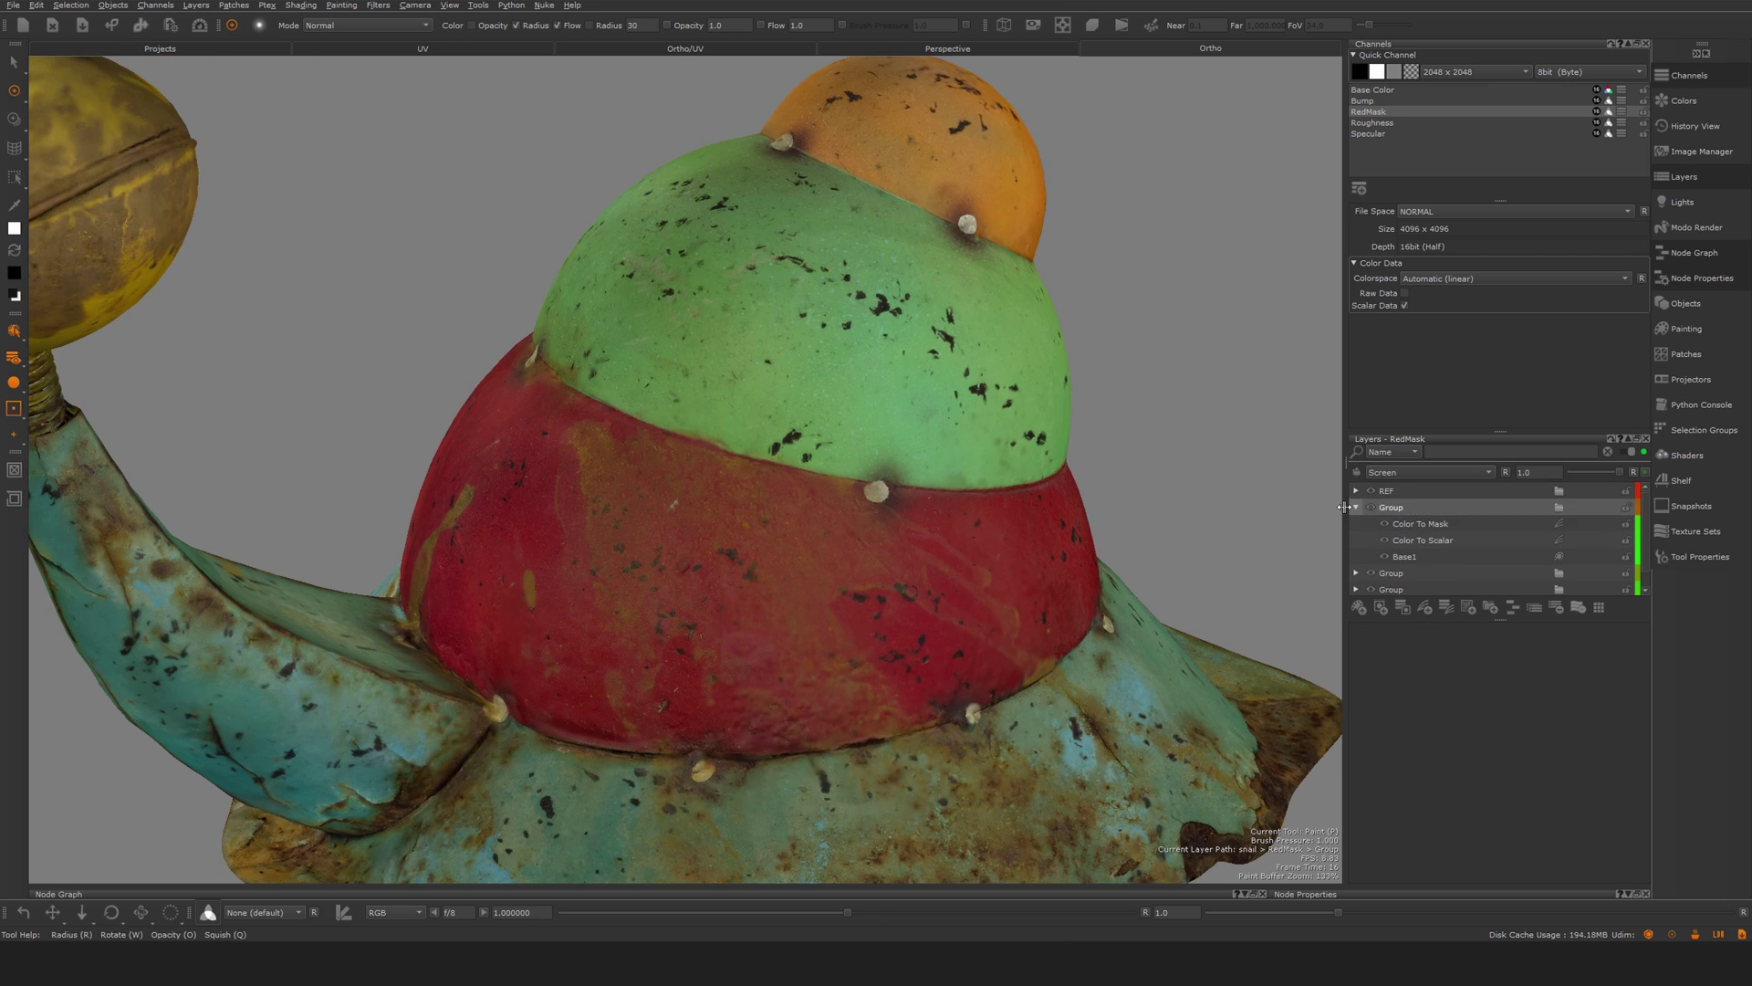
{"action": "left_click", "coordinate": [1356, 507]}
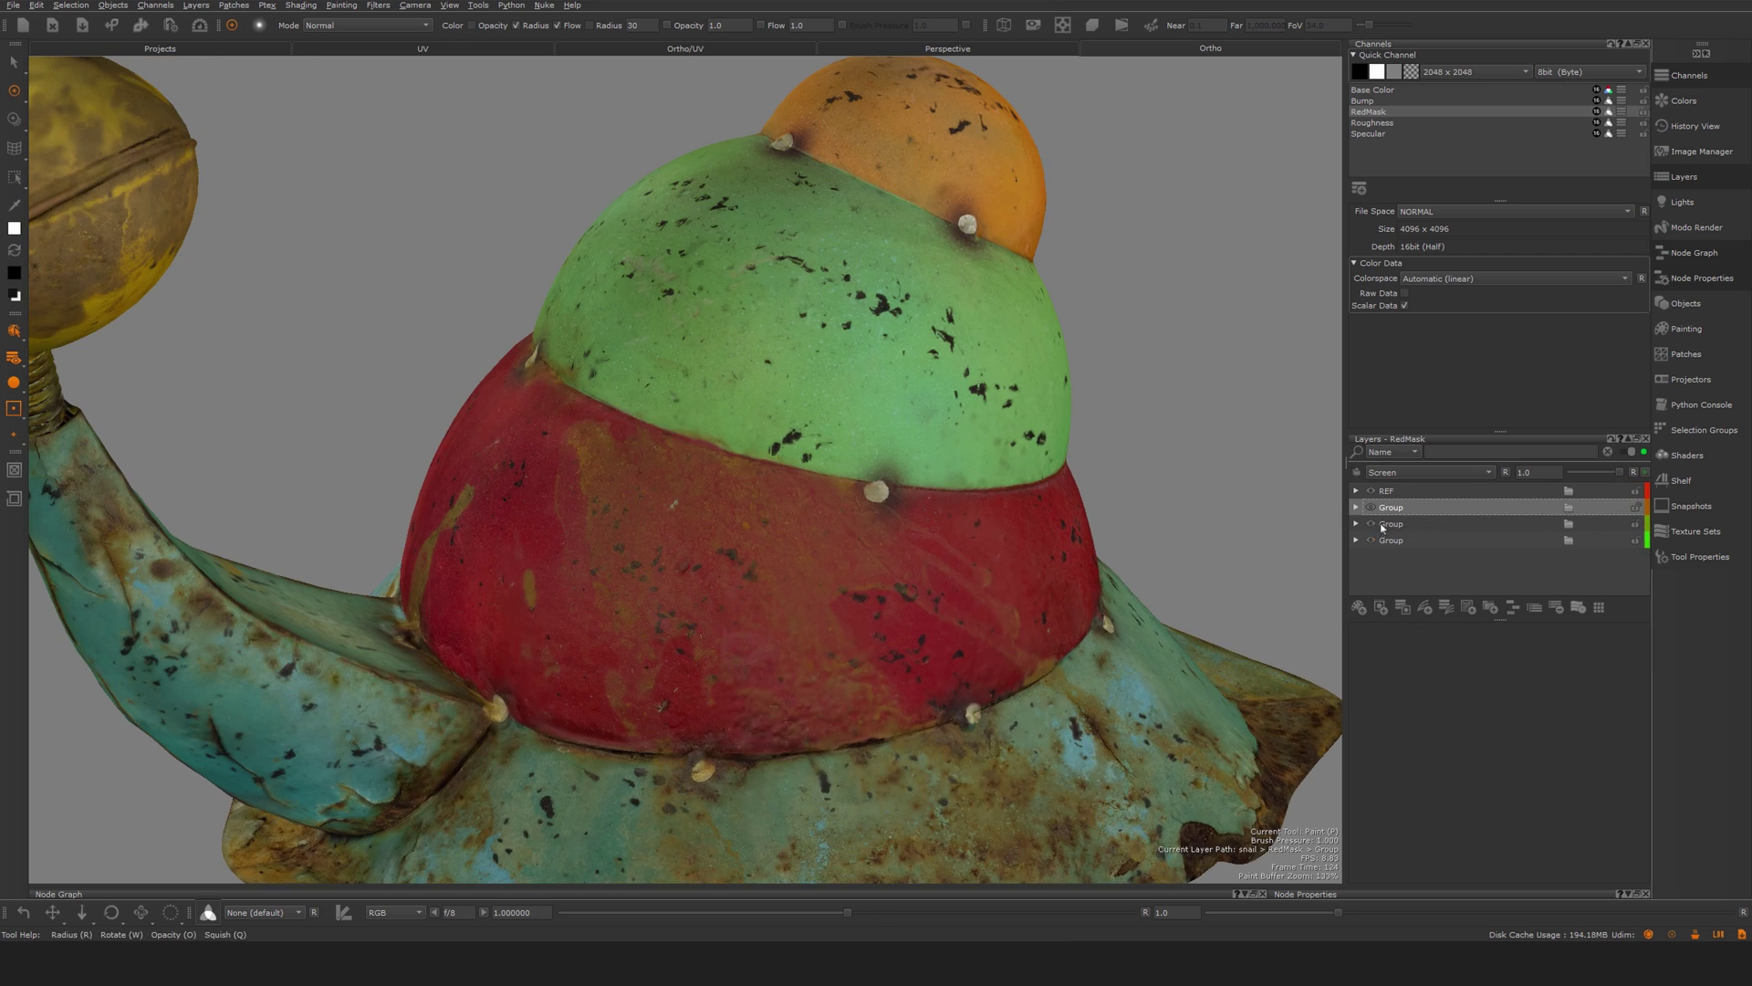
{"action": "left_click", "coordinate": [1371, 490]}
{"action": "mouse_move", "coordinate": [630, 659]}
{"action": "left_mouse_down", "text": "alt"}
{"action": "mouse_move", "coordinate": [676, 659]}
{"action": "mouse_move", "coordinate": [604, 658]}
{"action": "mouse_move", "coordinate": [626, 658]}
{"action": "left_mouse_up", "text": "alt"}
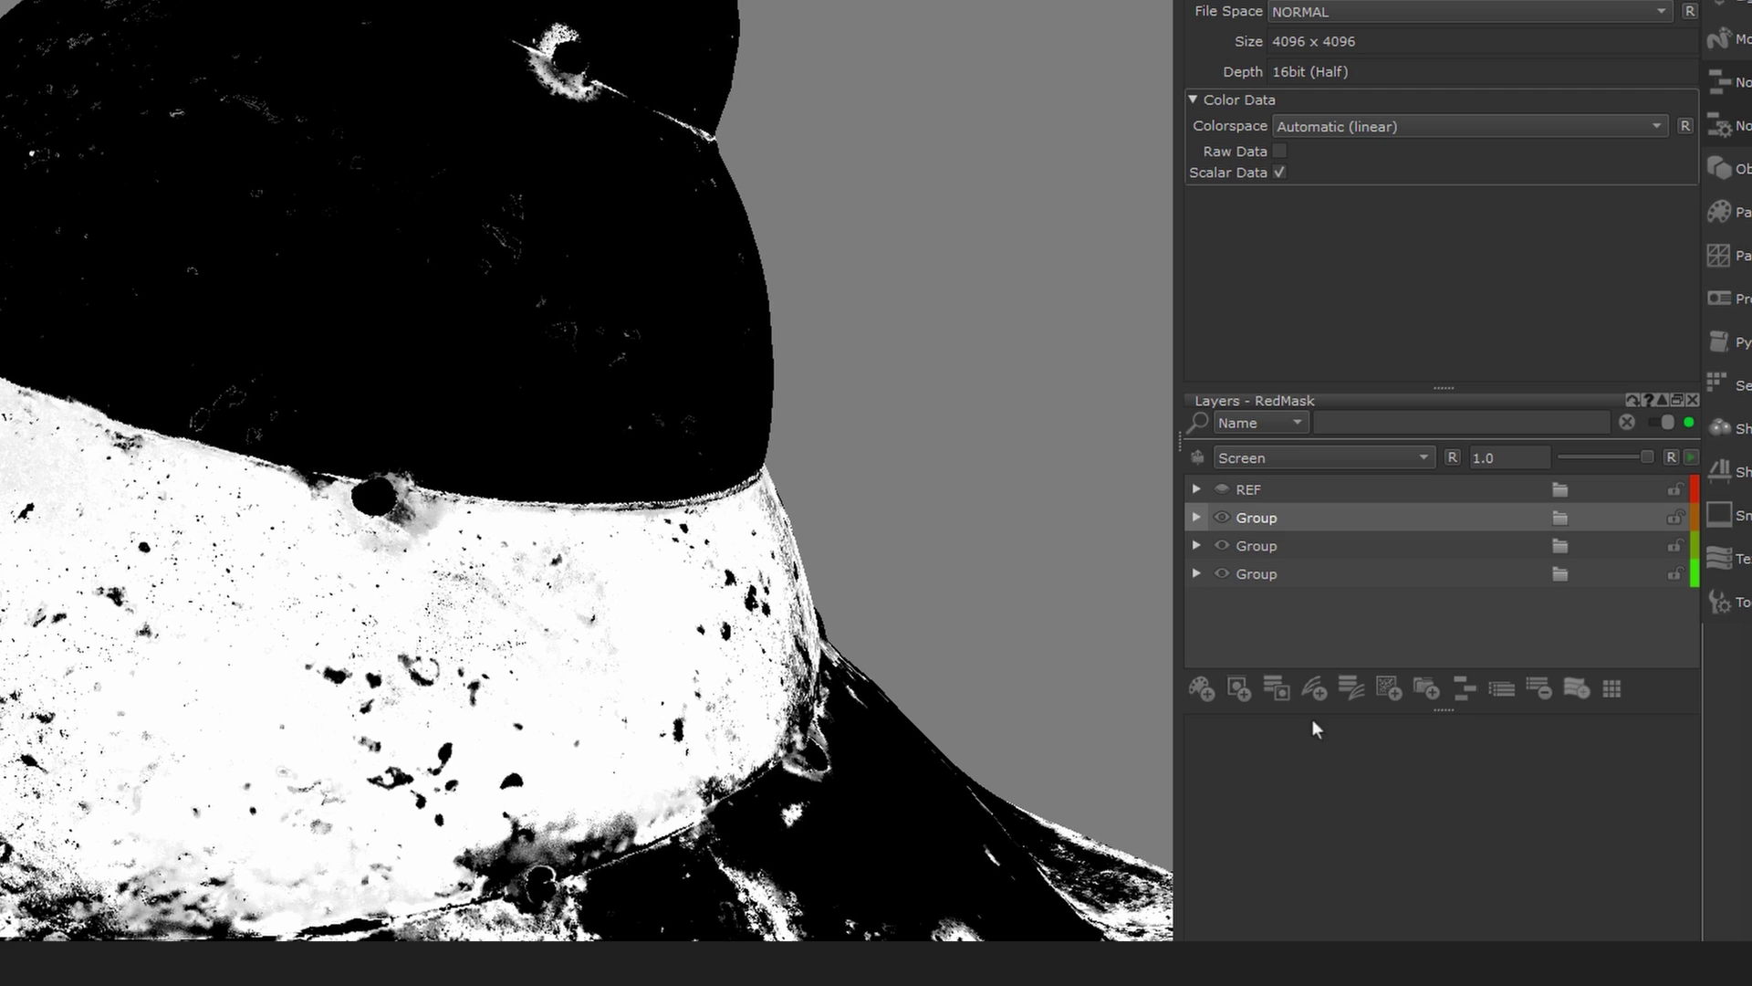
- Add a paint layer above the mask groups and fill the green and orange shell sections, foot and body with black on it
{"action": "left_click", "coordinate": [1201, 689]}
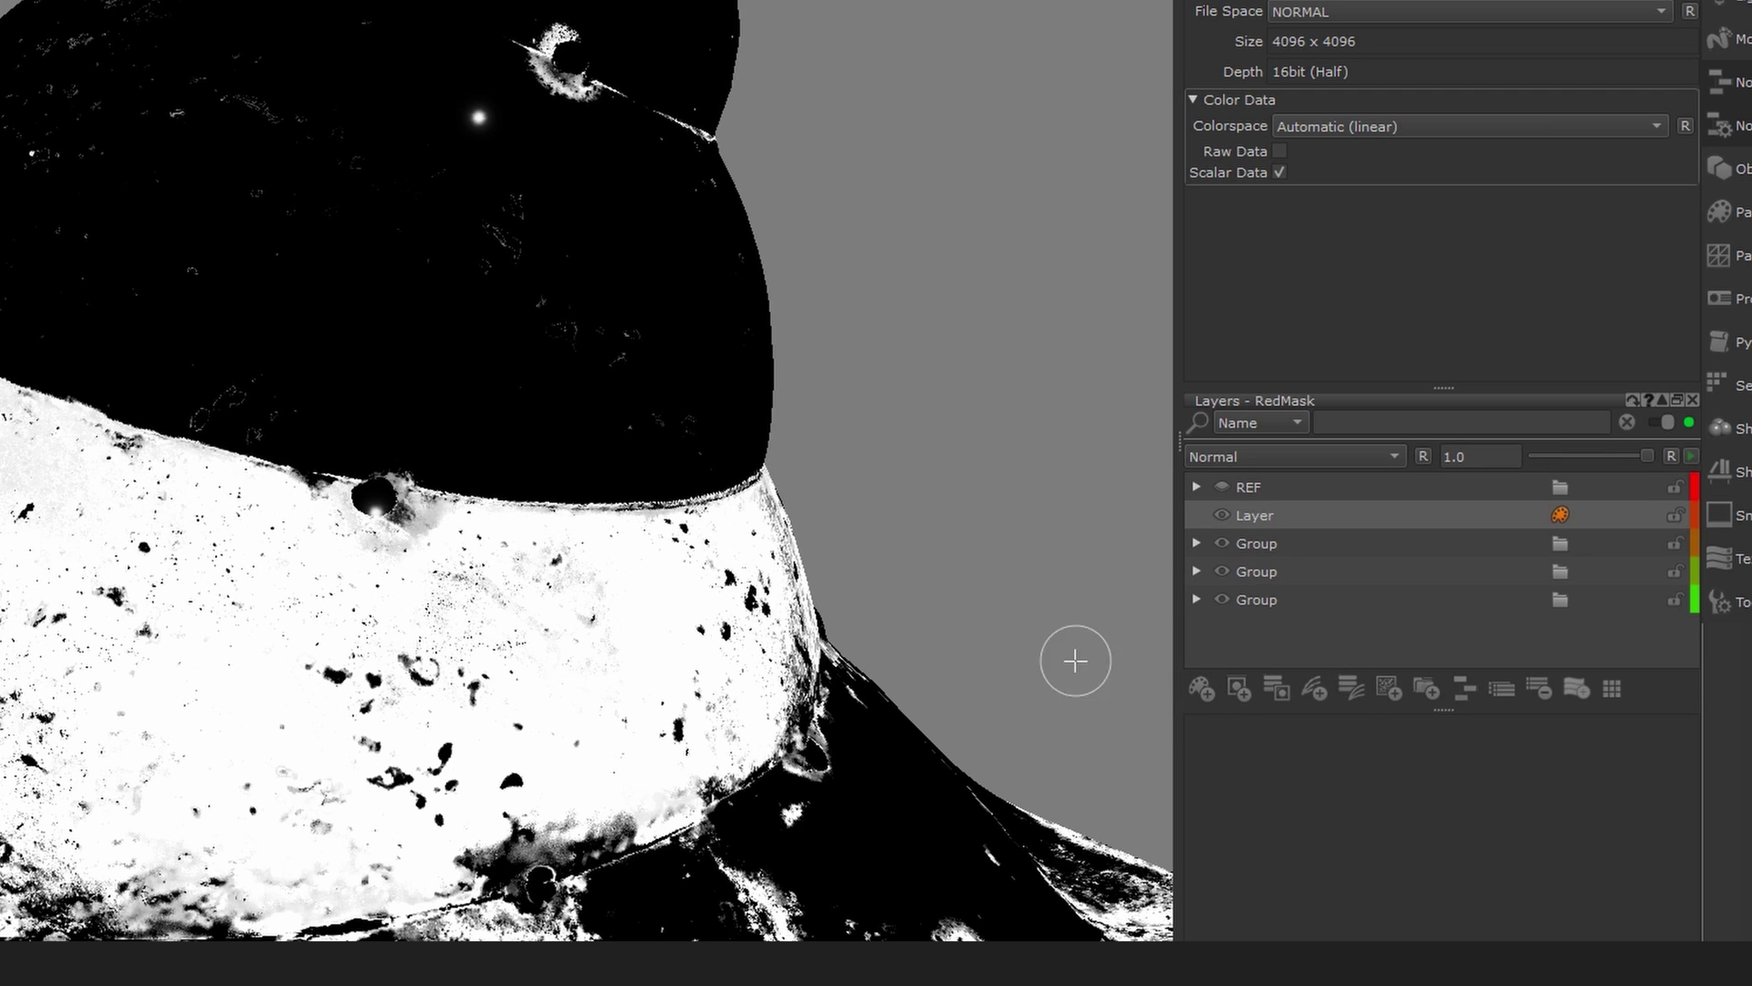
{"action": "scroll", "coordinate": [642, 451], "scroll_direction": "down", "scroll_amount": 3}
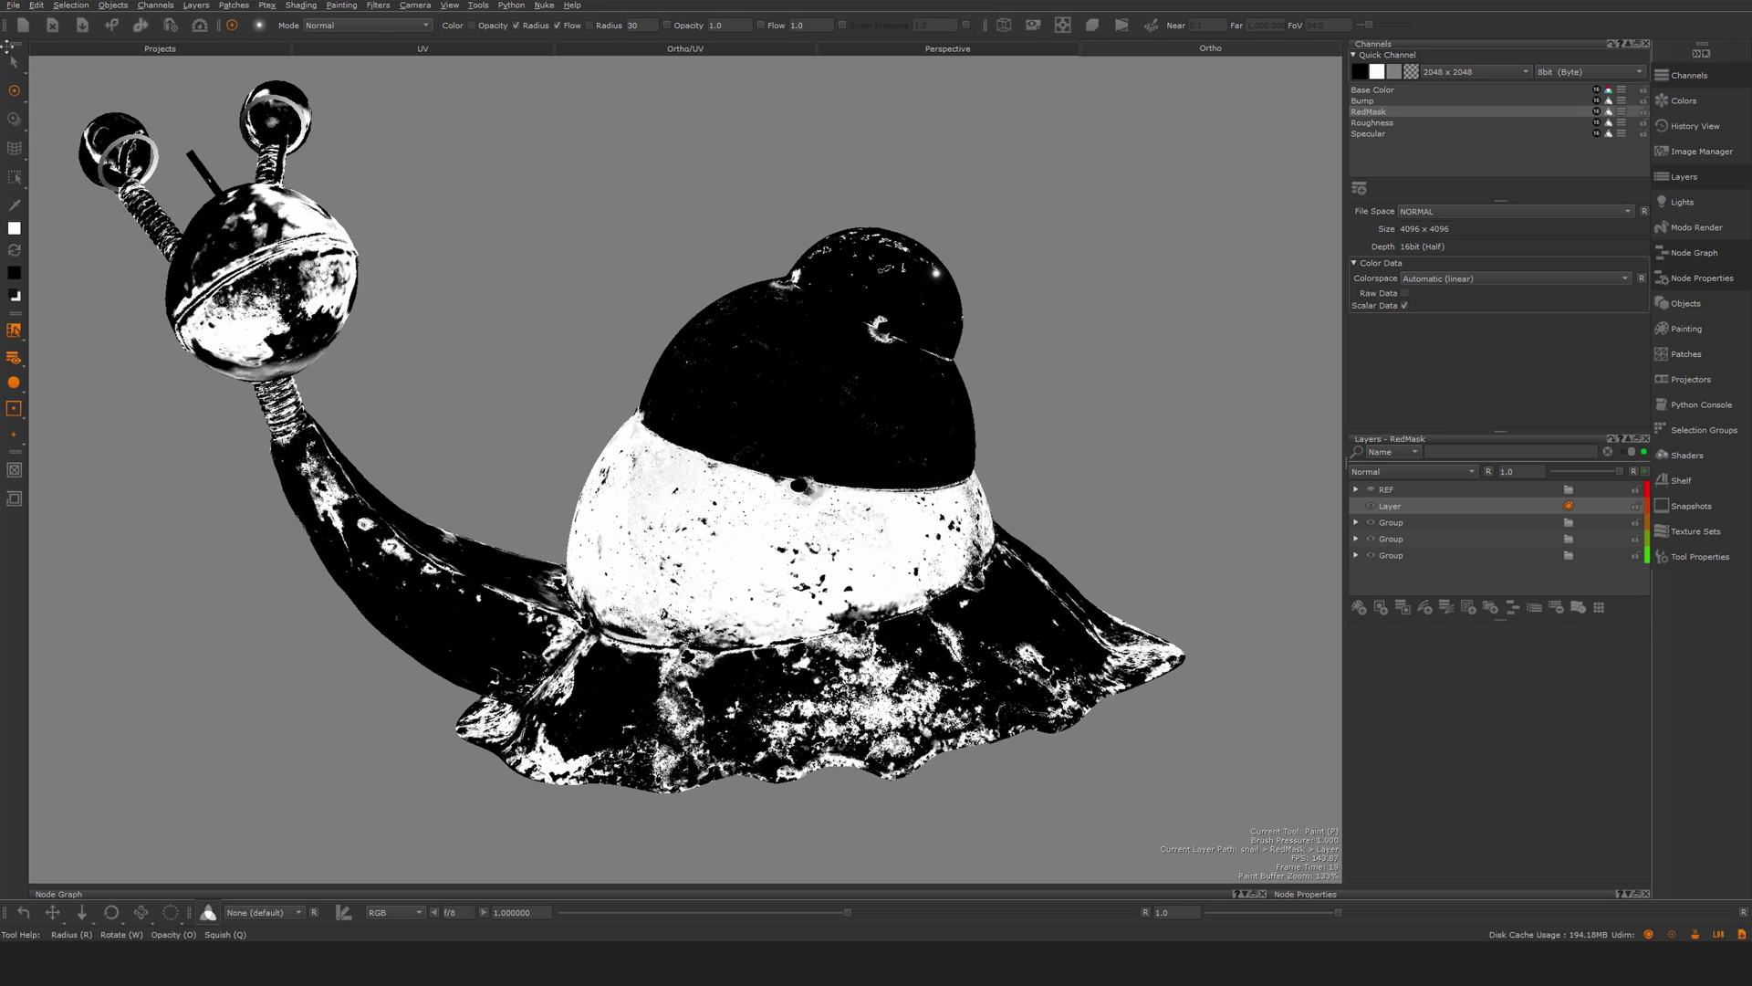
{"action": "left_click", "coordinate": [14, 68]}
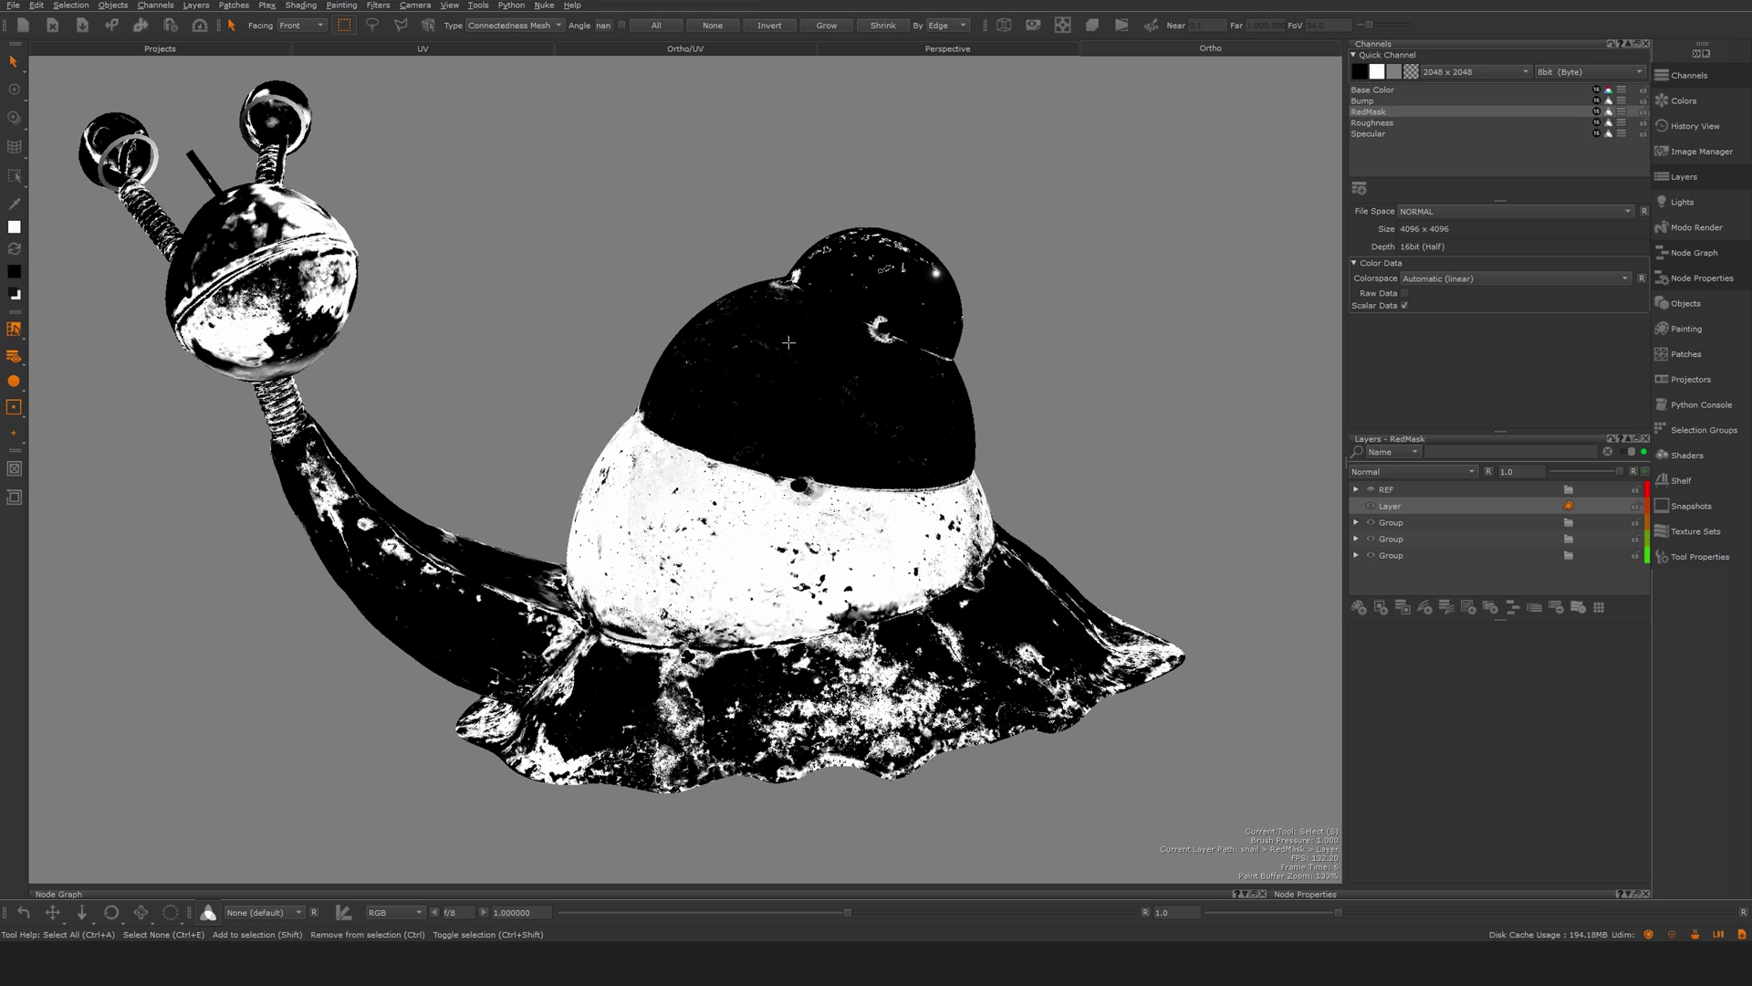
{"action": "left_click", "coordinate": [789, 343]}
{"action": "left_click", "coordinate": [878, 291], "text": "shift"}
{"action": "left_click", "coordinate": [767, 684], "text": "shift"}
{"action": "left_click", "coordinate": [325, 509], "text": "shift"}
{"action": "left_click_drag", "start_coordinate": [326, 509], "coordinate": [516, 538], "text": "alt"}
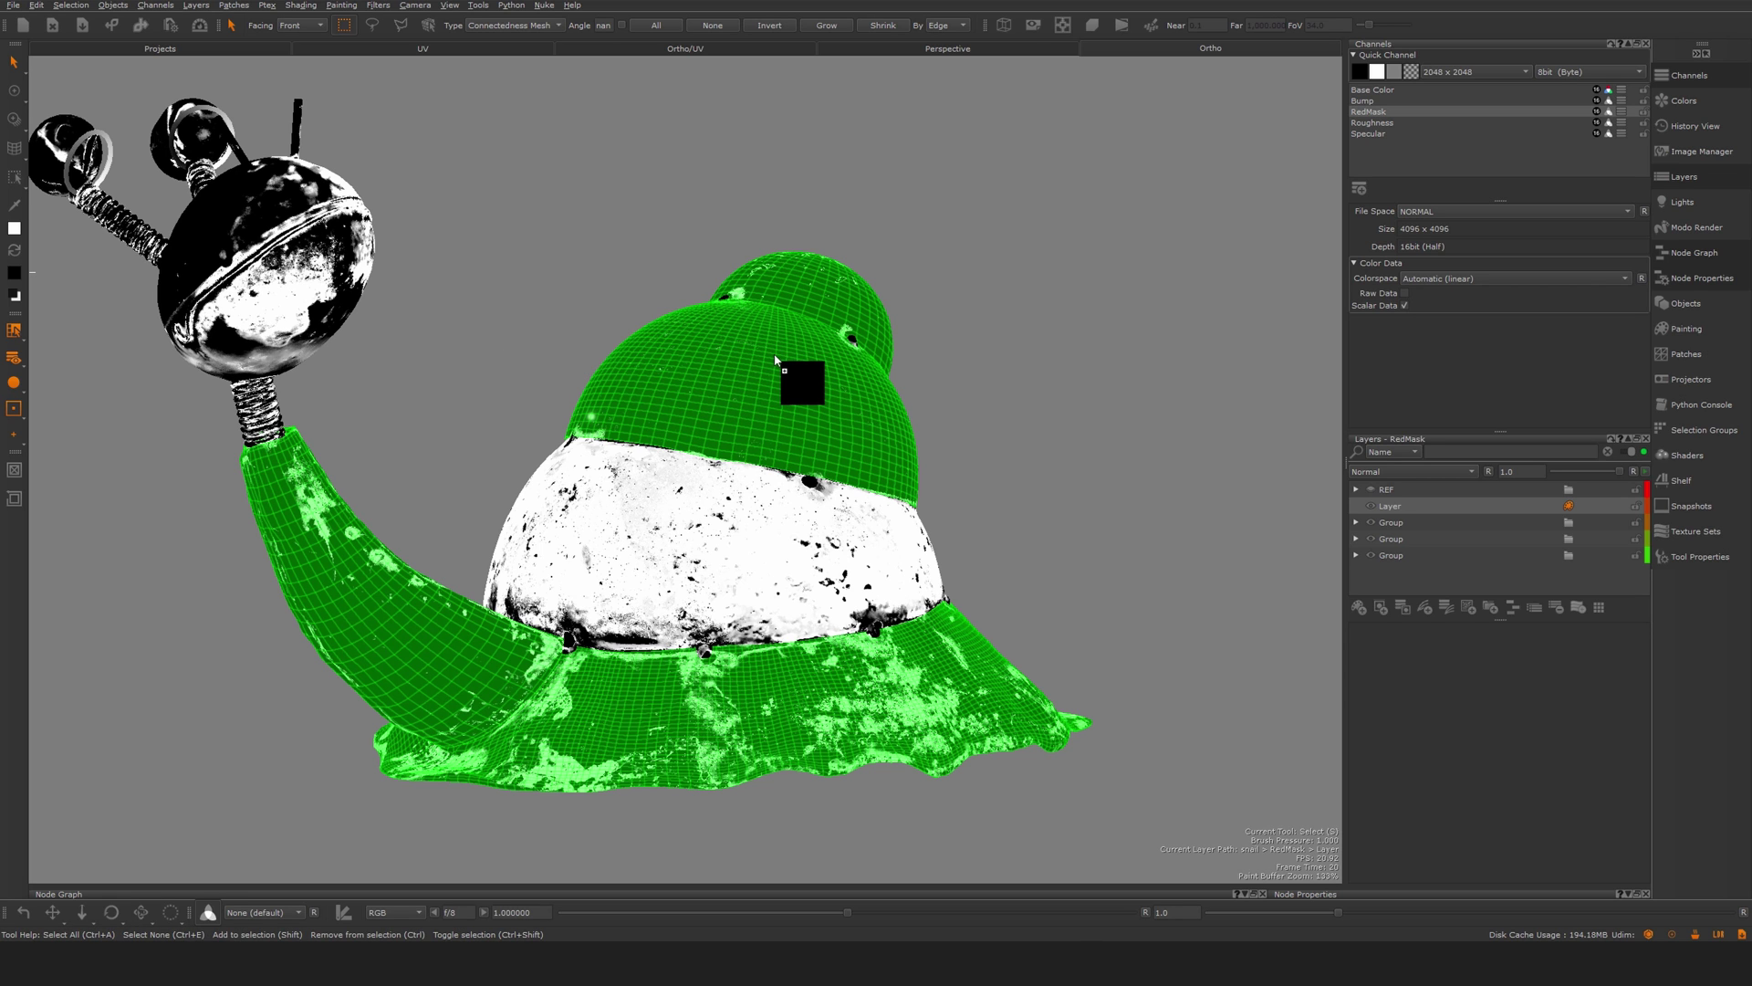
{"action": "left_click_drag", "start_coordinate": [775, 360], "coordinate": [775, 361]}
{"action": "left_click", "coordinate": [1088, 524]}
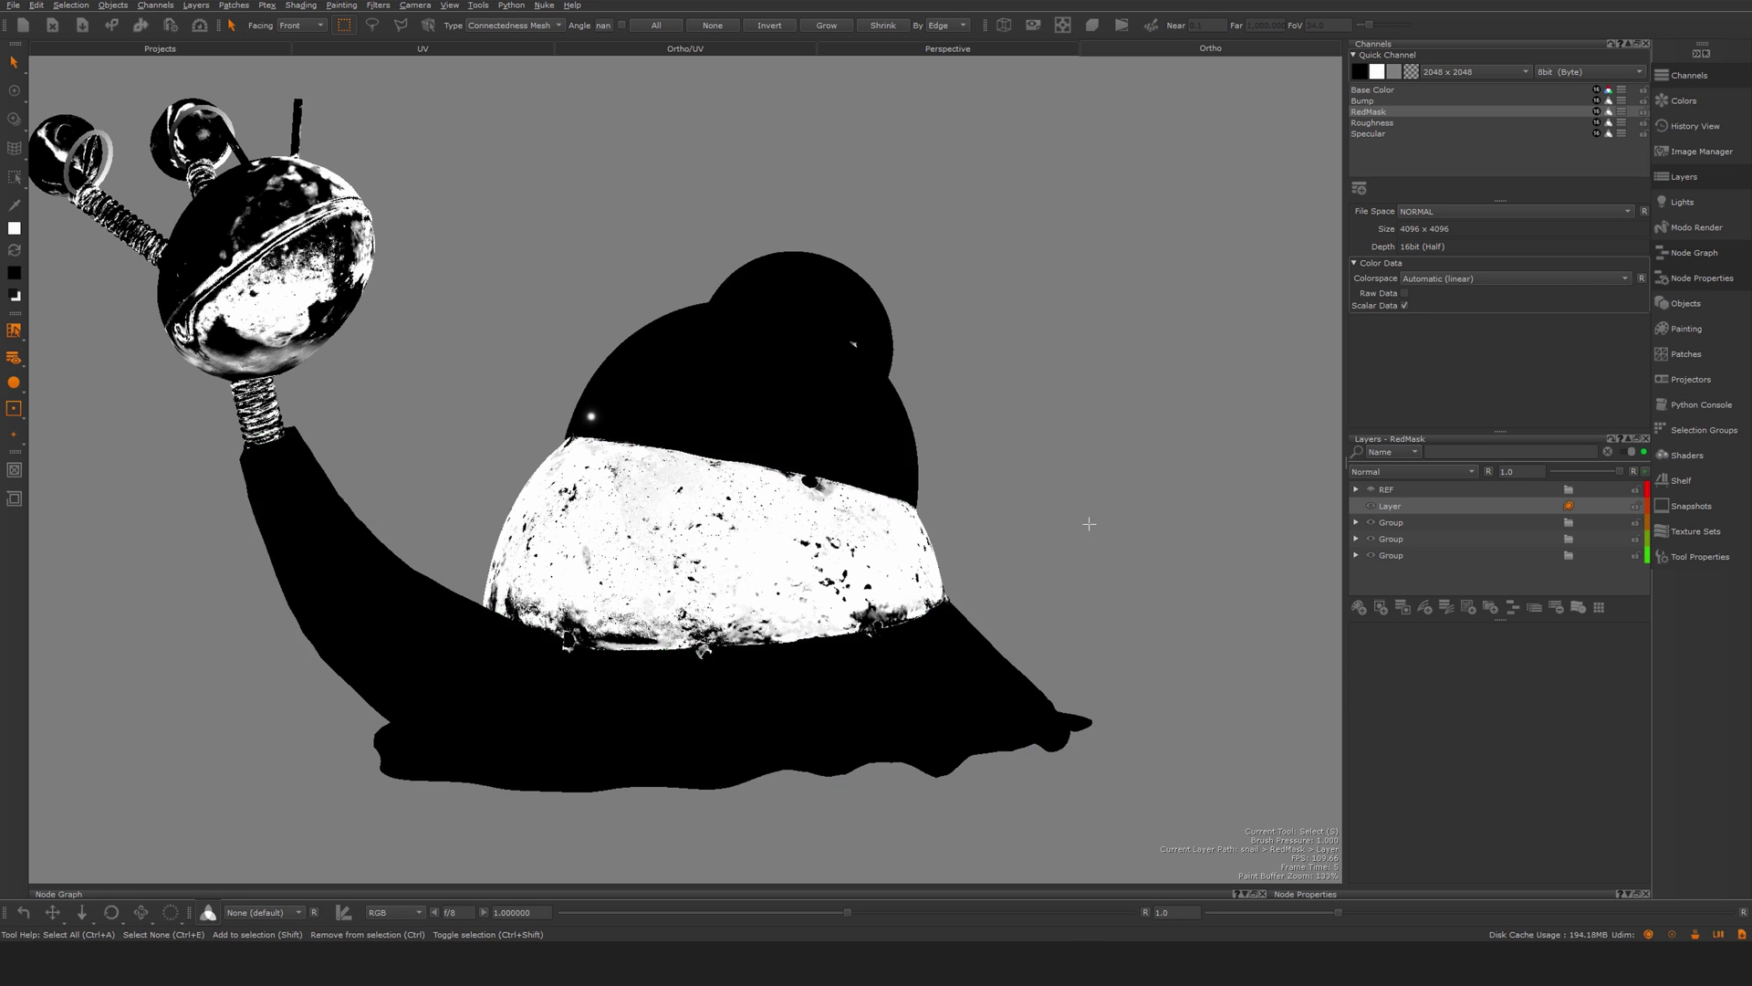
- Fill the head, springs, eyes, eye rings and both antennae with black on the new paint layer
{"action": "left_click_drag", "start_coordinate": [1088, 524], "coordinate": [922, 515], "text": "alt"}
{"action": "middle_click_drag", "start_coordinate": [548, 482], "coordinate": [694, 495], "text": "alt"}
{"action": "left_click", "coordinate": [429, 365]}
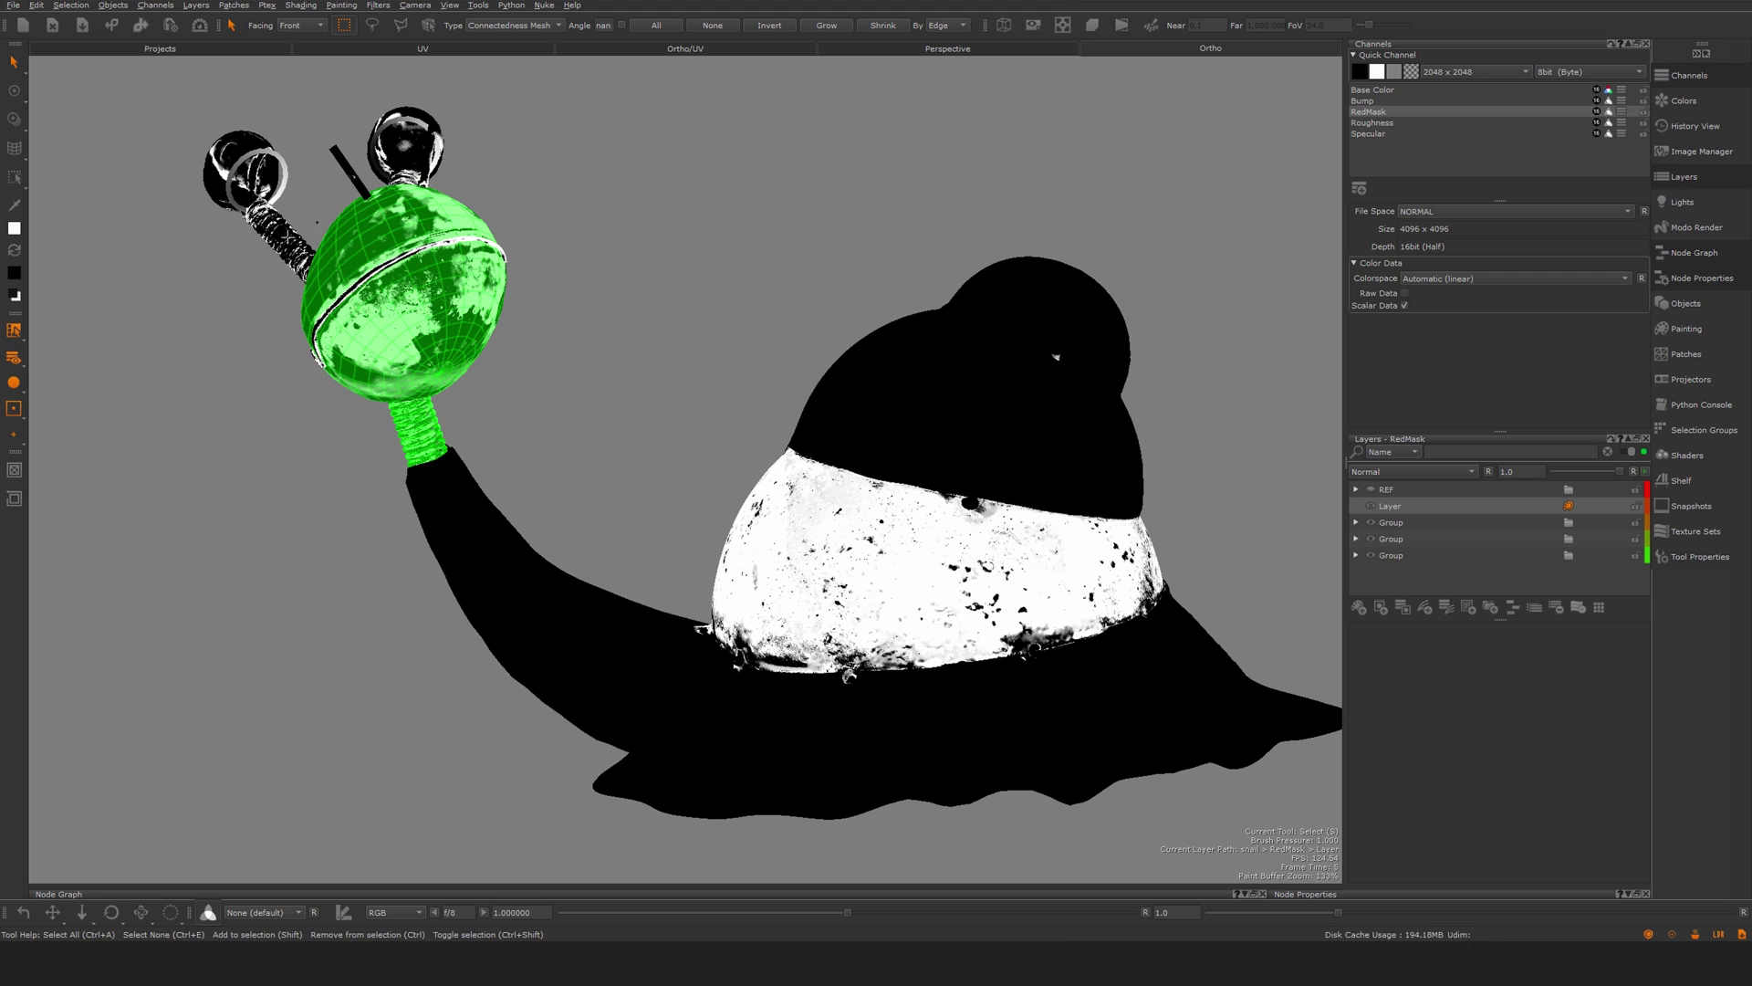
{"action": "left_click", "coordinate": [288, 238], "text": "shift"}
{"action": "left_click_drag", "start_coordinate": [288, 238], "coordinate": [383, 233], "text": "alt"}
{"action": "left_click", "coordinate": [378, 203], "text": "shift"}
{"action": "left_click", "coordinate": [273, 164], "text": "shift"}
{"action": "left_click", "coordinate": [333, 142], "text": "shift"}
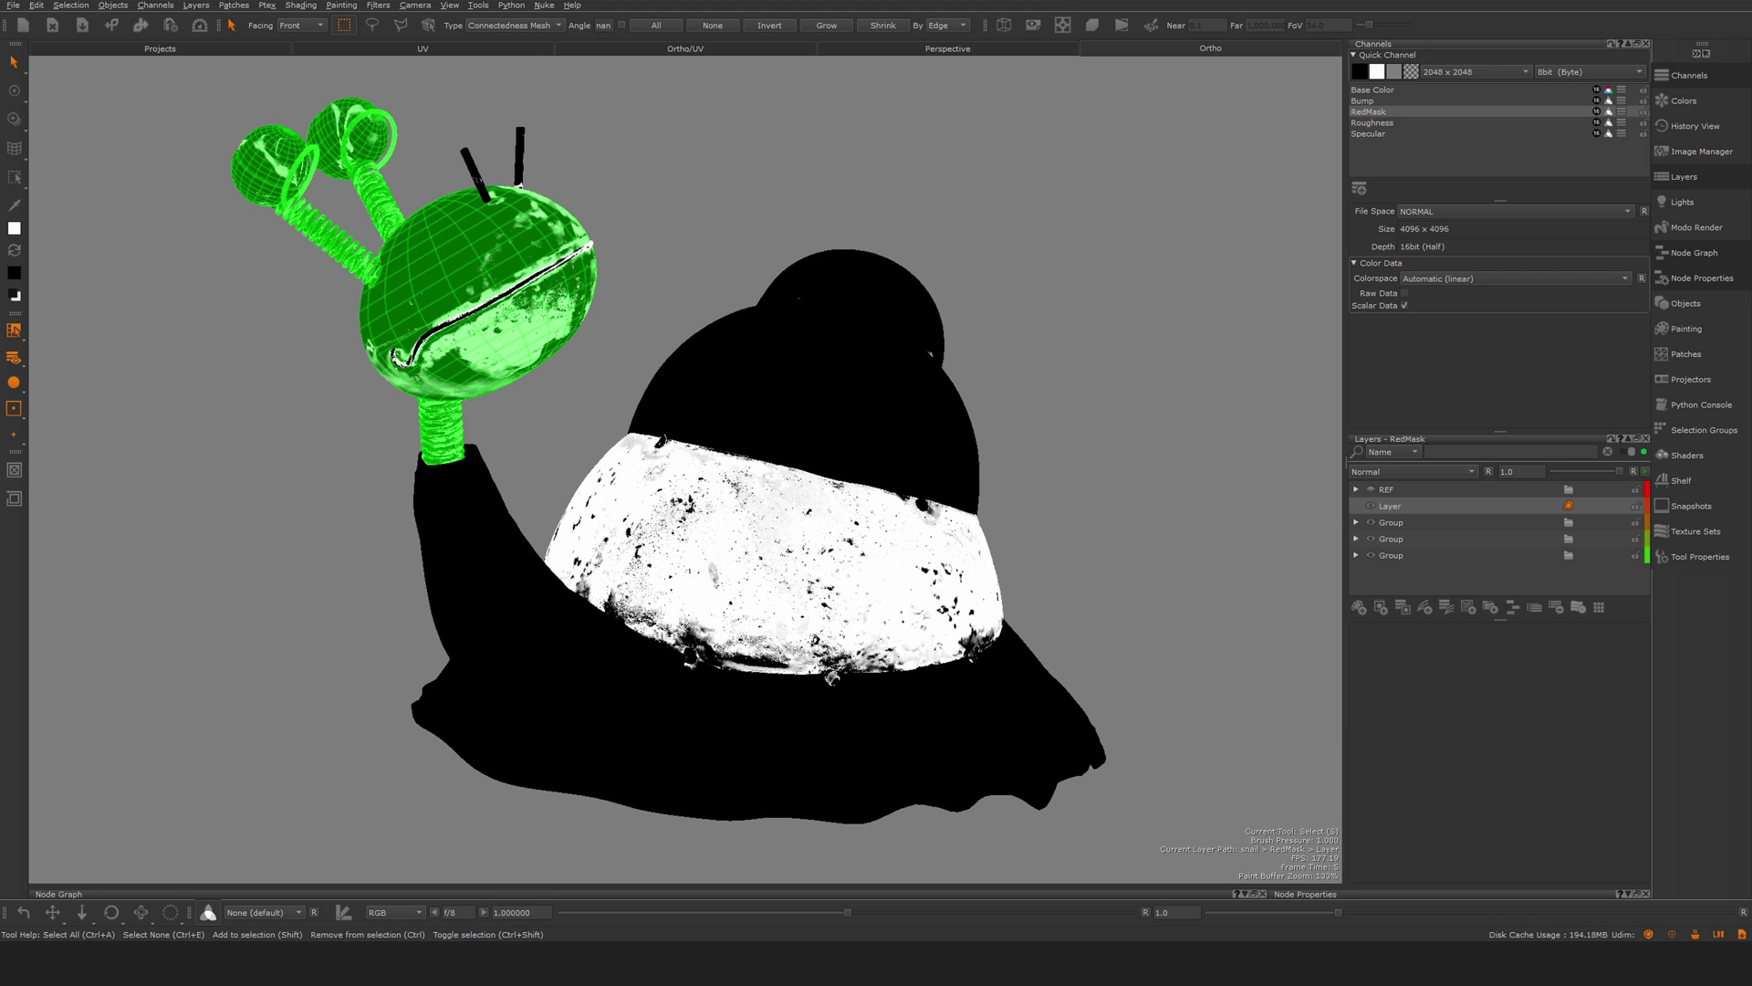
{"action": "left_click_drag", "start_coordinate": [462, 287], "coordinate": [407, 287], "text": "alt"}
{"action": "right_click_drag", "start_coordinate": [407, 286], "coordinate": [343, 287], "text": "alt"}
{"action": "left_click_drag", "start_coordinate": [343, 287], "coordinate": [398, 287], "text": "alt"}
{"action": "right_click_drag", "start_coordinate": [361, 286], "coordinate": [461, 287], "text": "alt"}
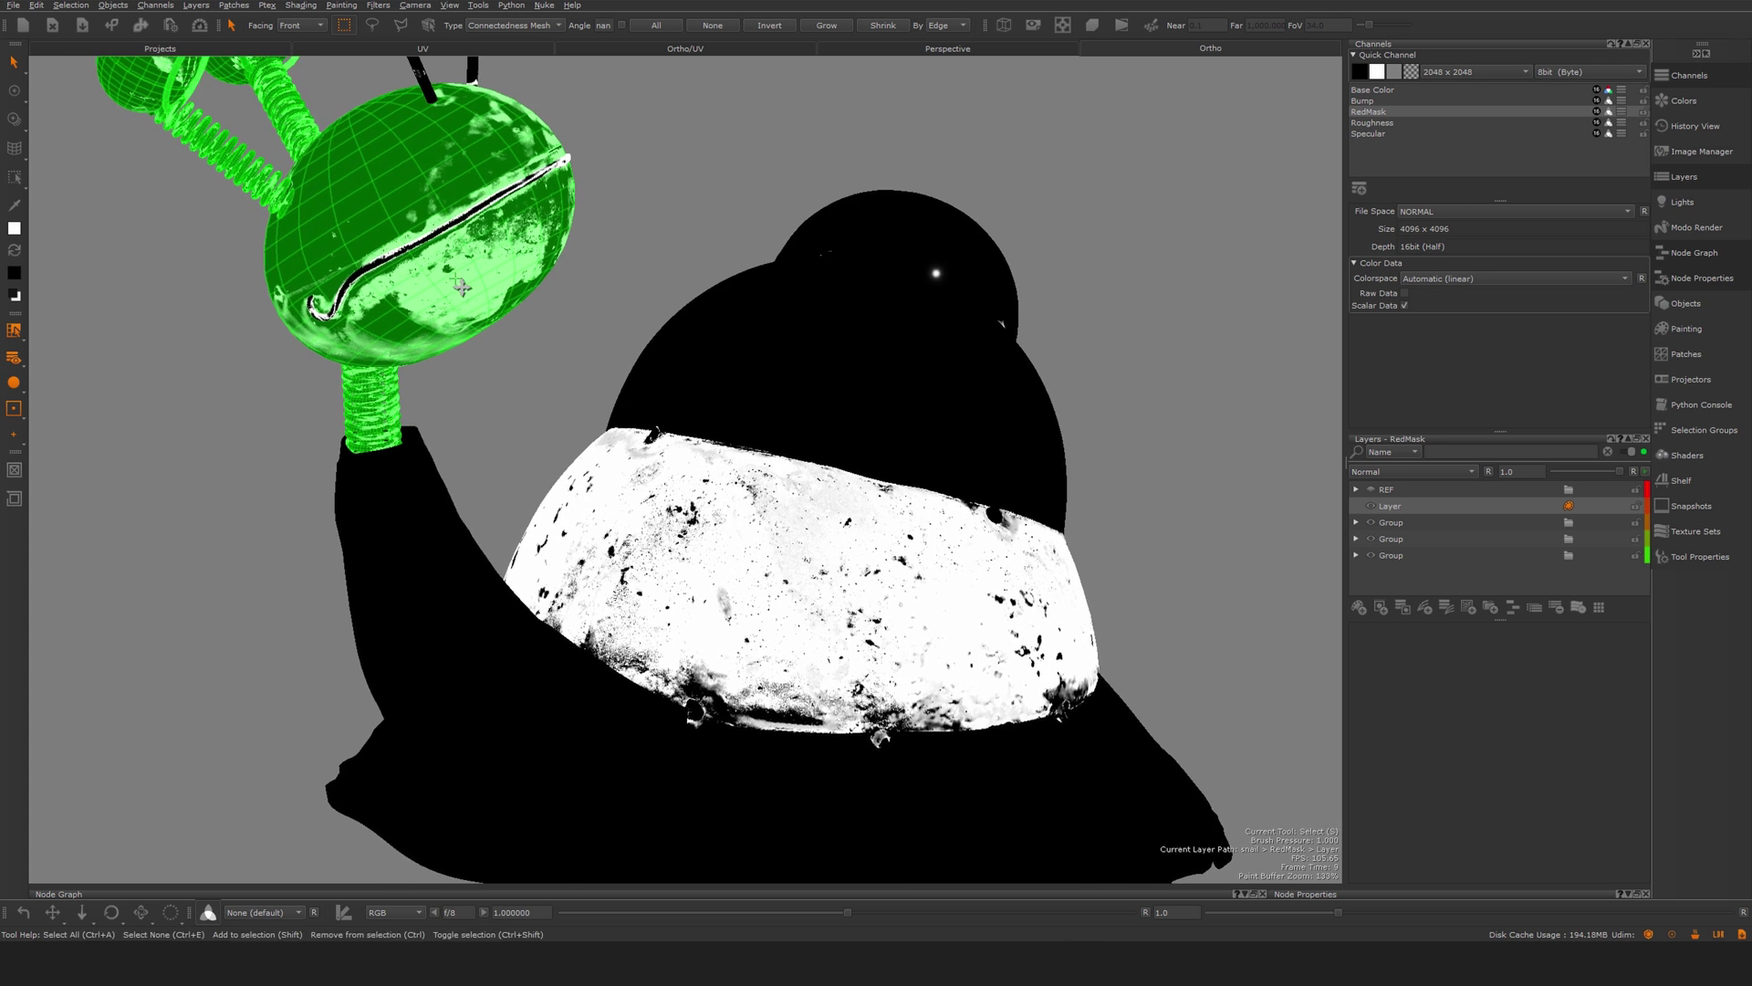
{"action": "scroll", "coordinate": [462, 287], "scroll_direction": "up", "scroll_amount": 4}
{"action": "scroll", "coordinate": [755, 461], "scroll_direction": "down", "scroll_amount": 5}
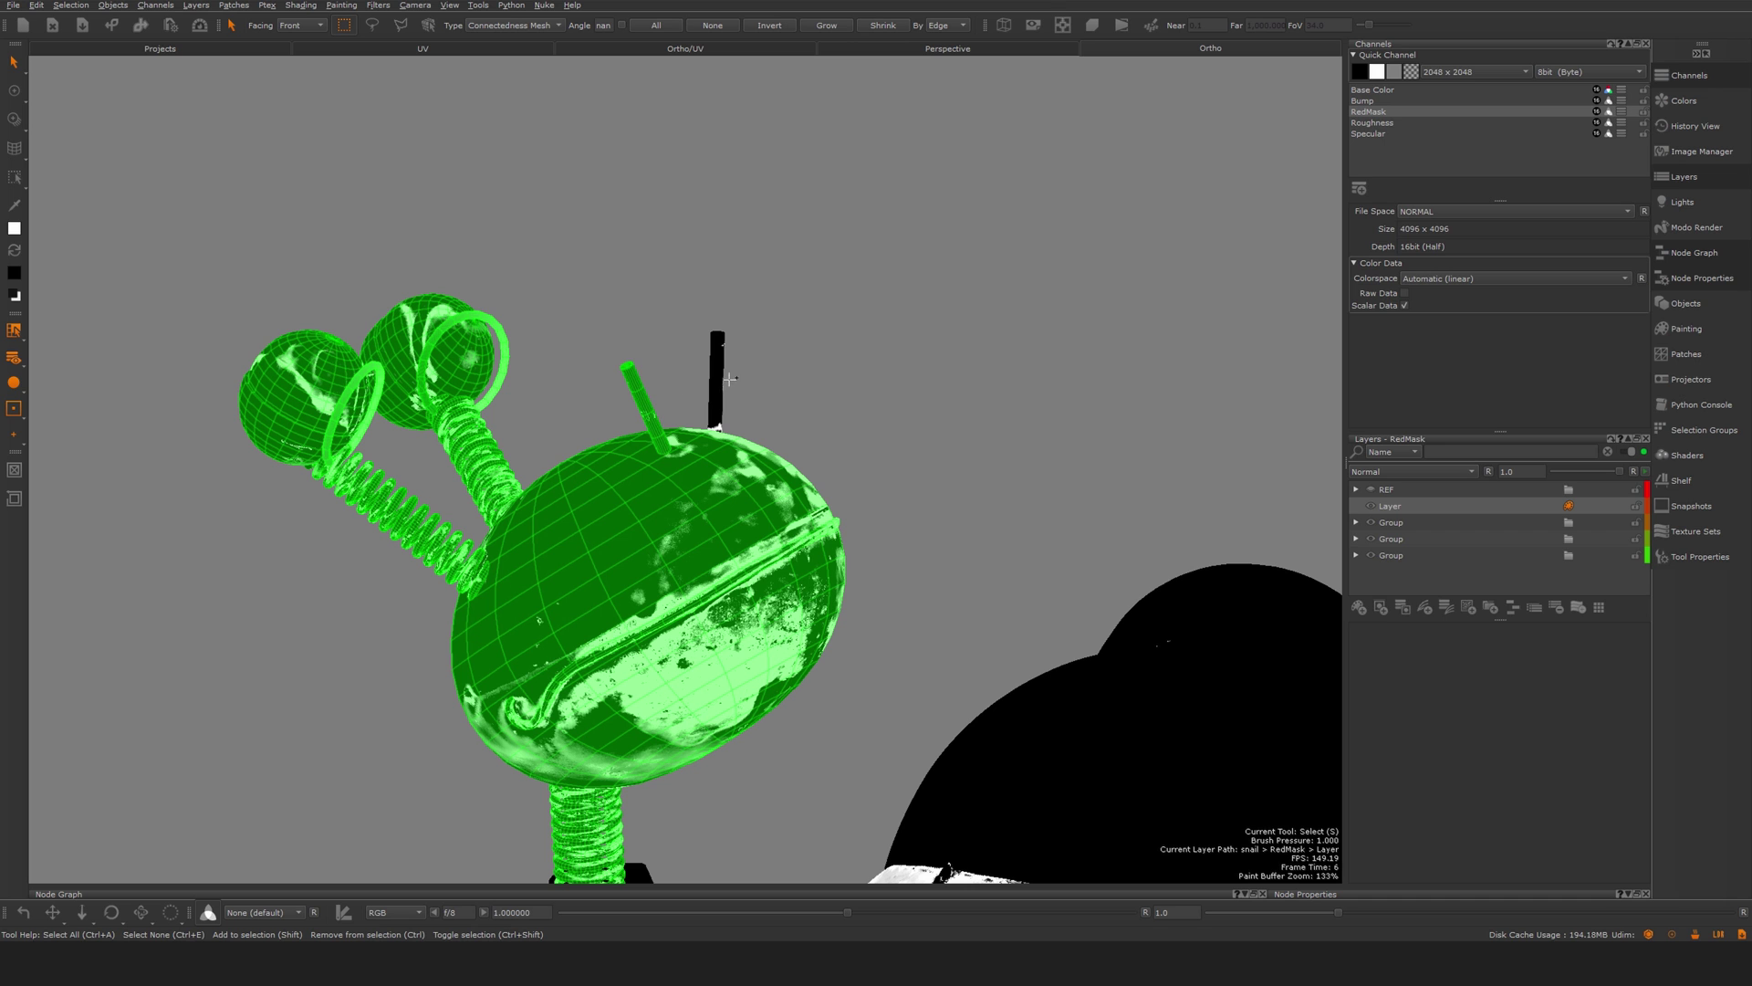
{"action": "left_click", "coordinate": [719, 357], "text": "shift"}
{"action": "left_click_drag", "start_coordinate": [800, 401], "coordinate": [829, 423], "text": "alt"}
{"action": "right_click_drag", "start_coordinate": [829, 423], "coordinate": [786, 490], "text": "alt"}
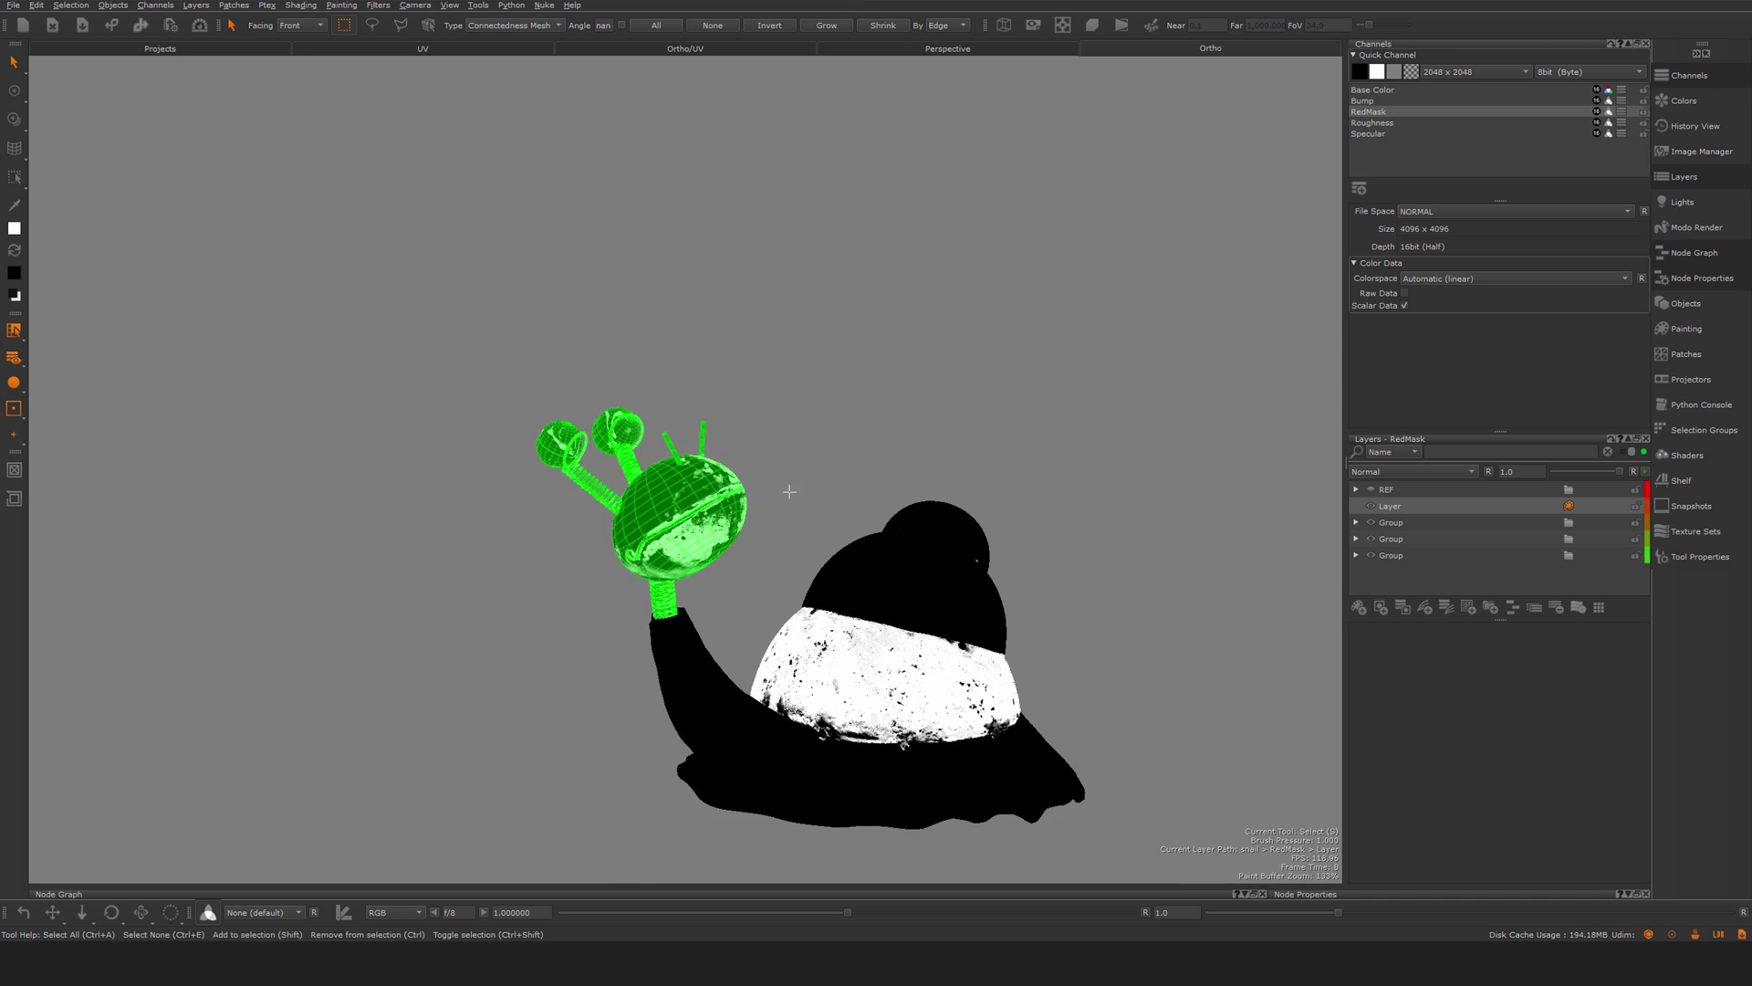
{"action": "middle_click_drag", "start_coordinate": [786, 489], "coordinate": [736, 465], "text": "alt"}
{"action": "right_click_drag", "start_coordinate": [736, 466], "coordinate": [704, 488], "text": "alt"}
{"action": "left_click_drag", "start_coordinate": [704, 488], "coordinate": [603, 516], "text": "alt"}
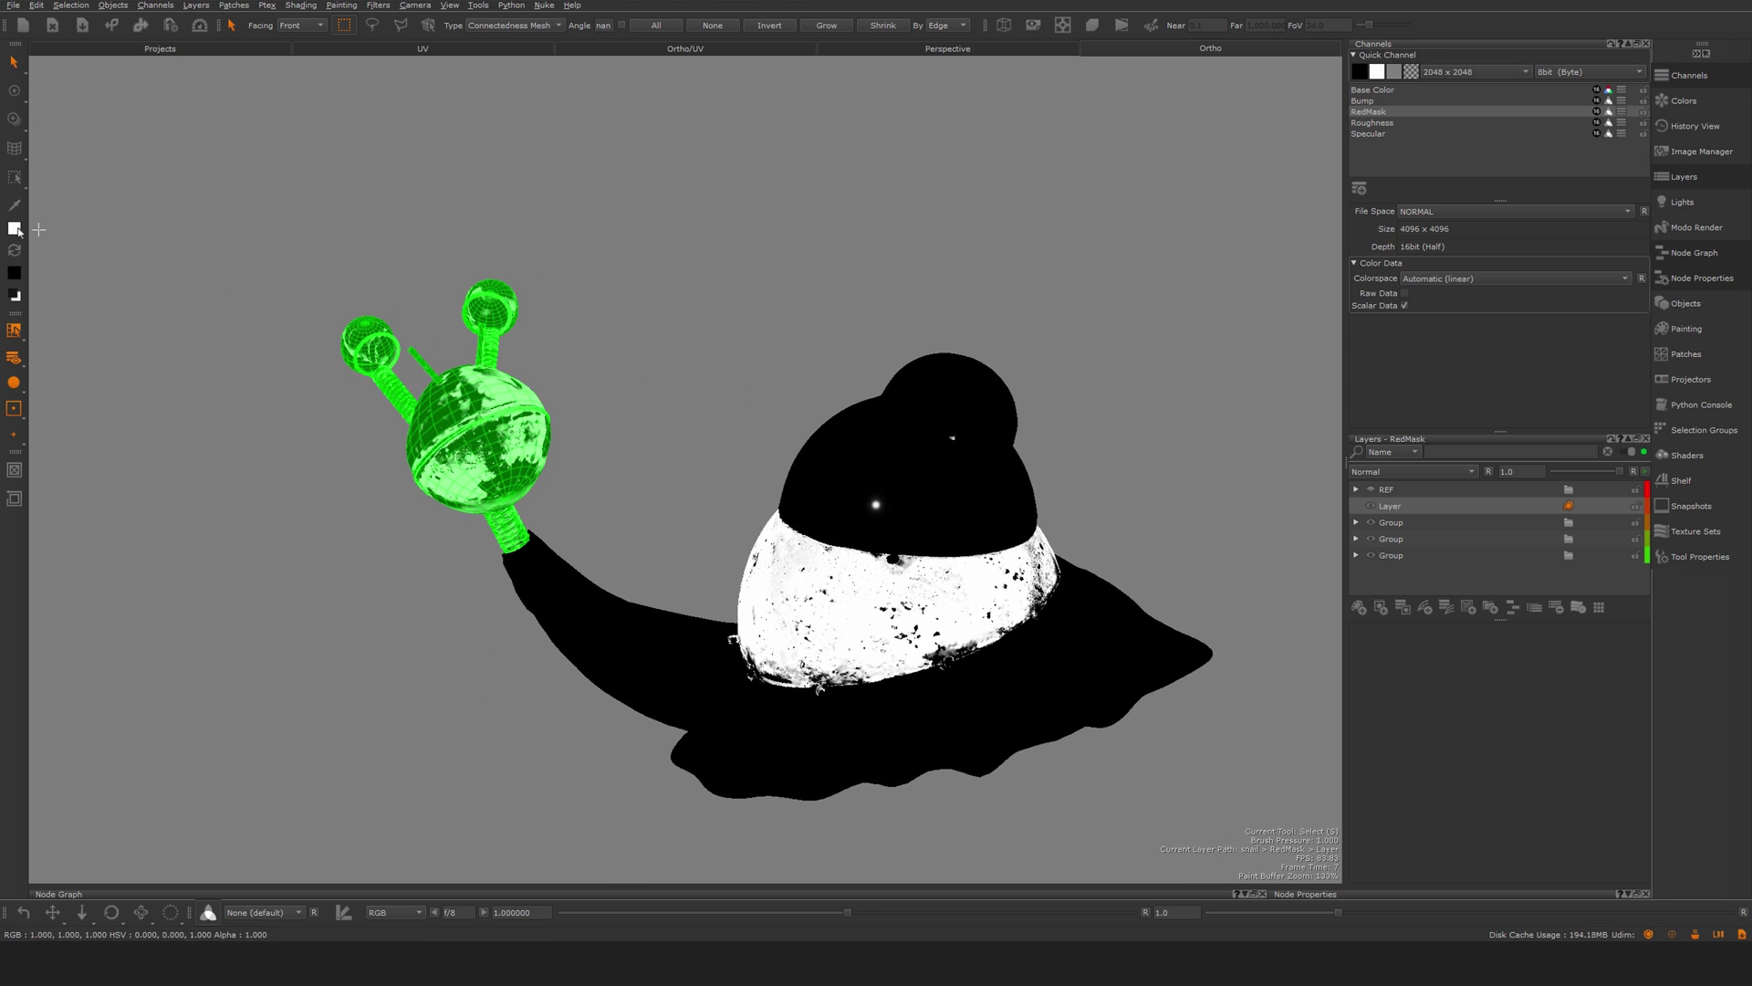
{"action": "left_click_drag", "start_coordinate": [13, 272], "coordinate": [437, 365]}
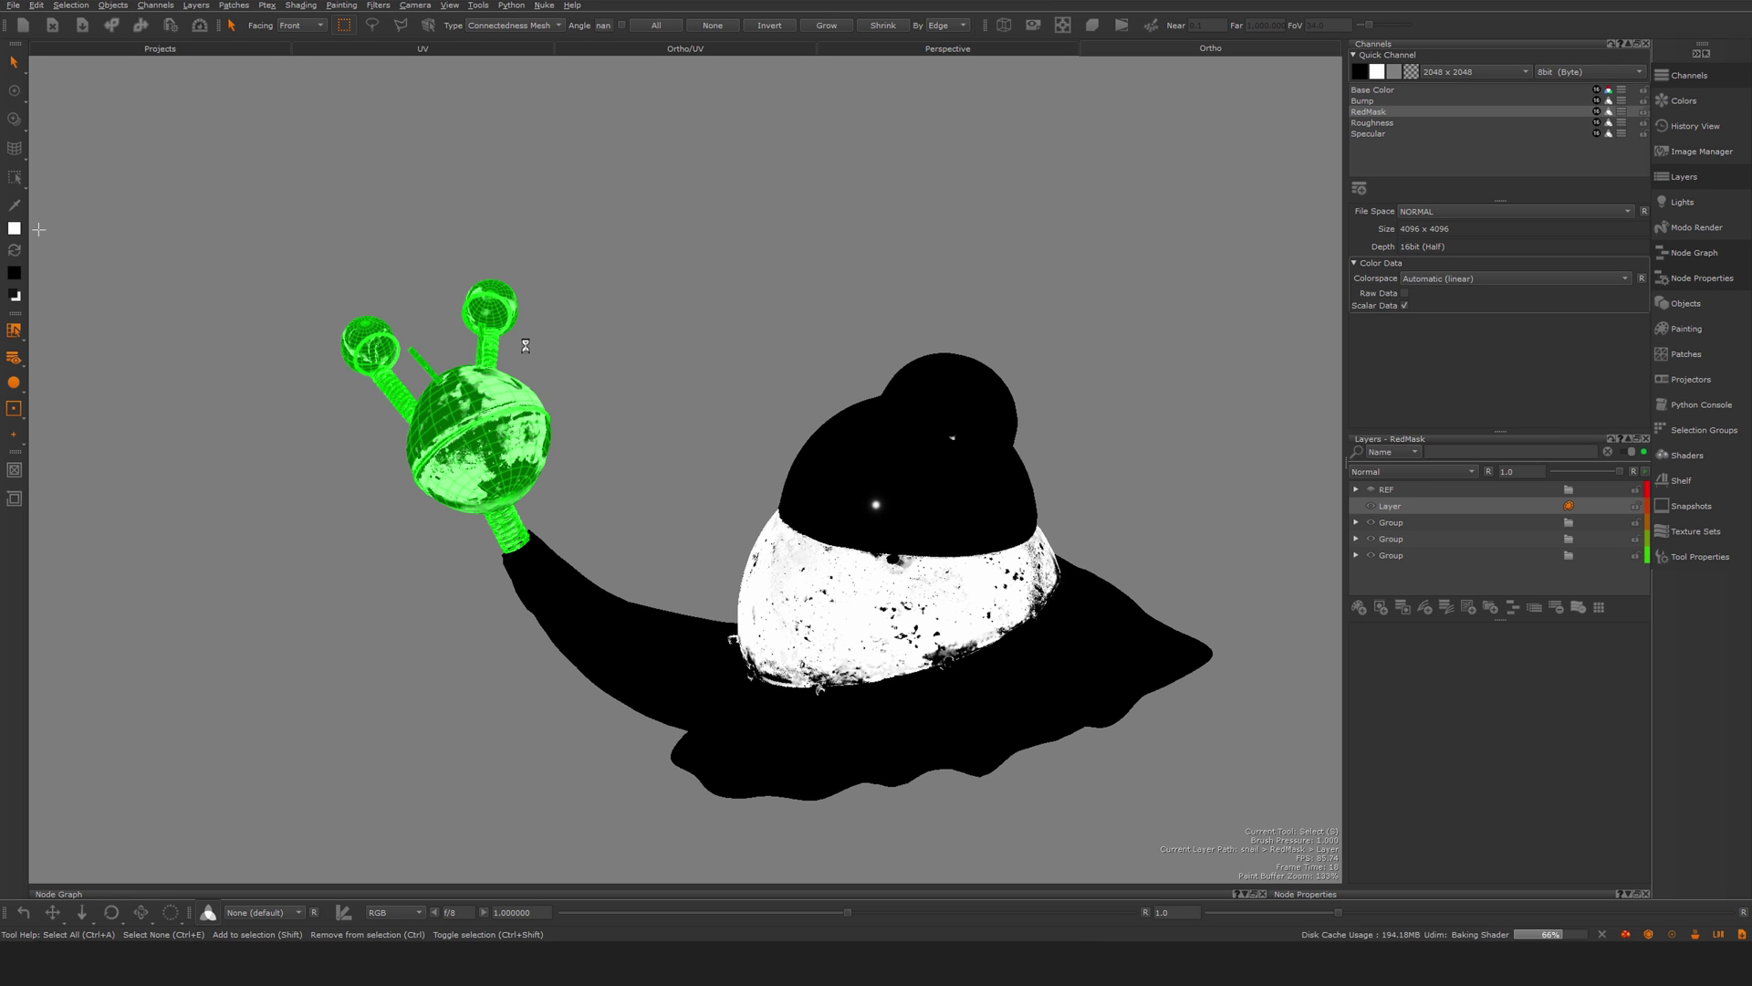
{"action": "left_click", "coordinate": [650, 391]}
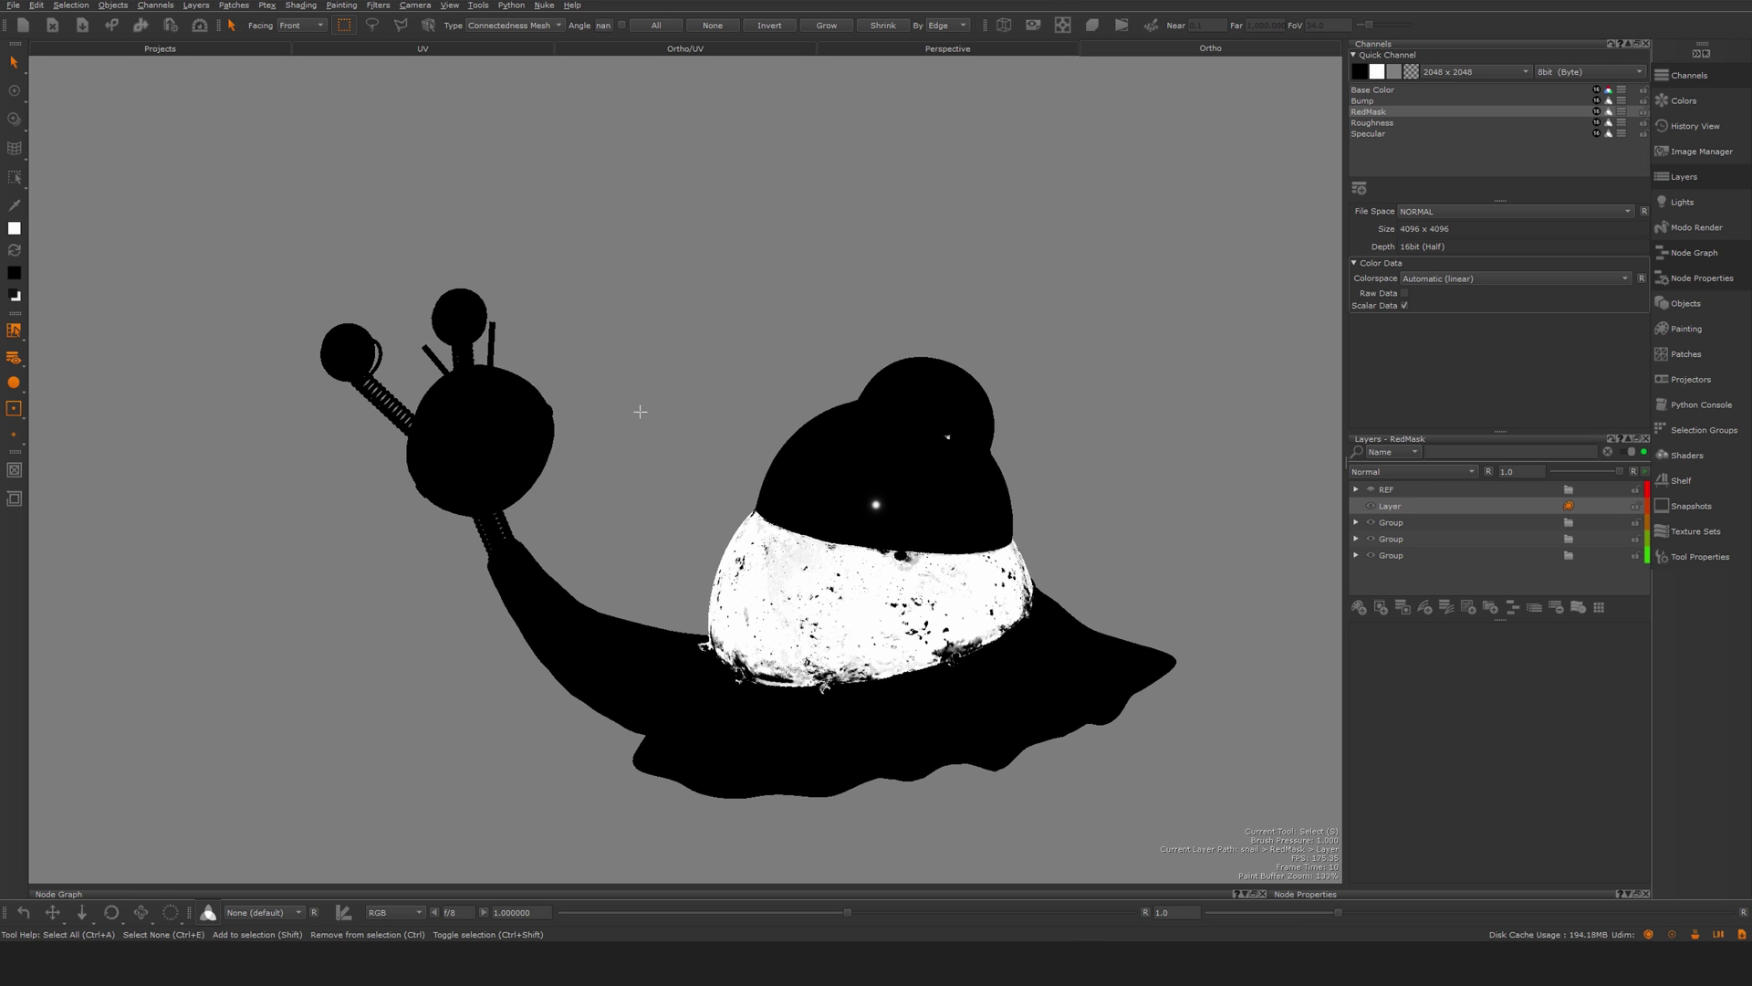
- Check the black fill around the upper shell and select the small pin beside the orange cap
{"action": "right_click_drag", "start_coordinate": [618, 435], "coordinate": [673, 465], "text": "alt"}
{"action": "middle_click_drag", "start_coordinate": [672, 465], "coordinate": [546, 344], "text": "alt"}
{"action": "right_click_drag", "start_coordinate": [546, 343], "coordinate": [609, 426], "text": "alt"}
{"action": "left_click_drag", "start_coordinate": [608, 426], "coordinate": [650, 404], "text": "alt"}
{"action": "left_click_drag", "start_coordinate": [917, 379], "coordinate": [984, 323], "text": "alt"}
{"action": "middle_click_drag", "start_coordinate": [984, 323], "coordinate": [639, 537], "text": "alt"}
{"action": "right_click_drag", "start_coordinate": [639, 537], "coordinate": [461, 639], "text": "alt"}
{"action": "right_click_drag", "start_coordinate": [427, 513], "coordinate": [383, 438], "text": "alt"}
{"action": "left_click_drag", "start_coordinate": [383, 438], "coordinate": [546, 577], "text": "alt"}
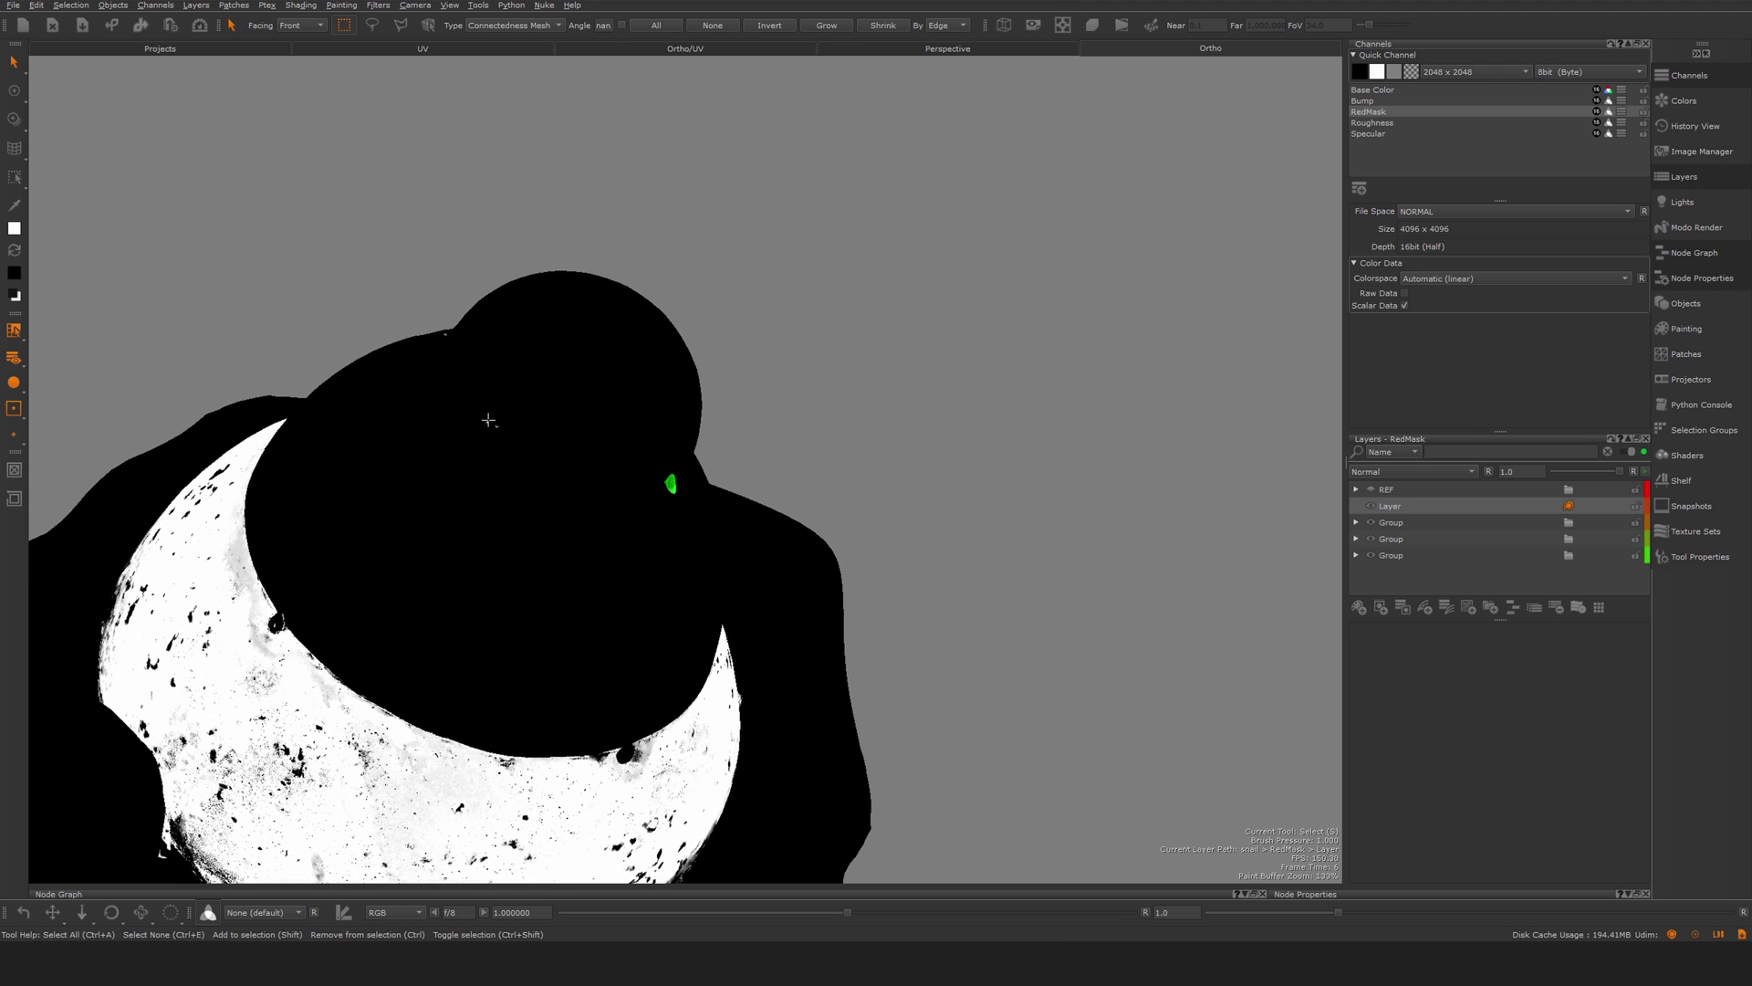
- Add the orange shell cap to the selected pin
{"action": "scroll", "coordinate": [488, 420], "scroll_direction": "down", "scroll_amount": 5}
{"action": "left_click_drag", "start_coordinate": [629, 638], "coordinate": [502, 475], "text": "alt"}
{"action": "right_click_drag", "start_coordinate": [502, 474], "coordinate": [564, 496], "text": "alt"}
{"action": "left_click_drag", "start_coordinate": [563, 496], "coordinate": [511, 522], "text": "alt"}
{"action": "right_click_drag", "start_coordinate": [511, 522], "coordinate": [588, 554], "text": "alt"}
{"action": "left_click_drag", "start_coordinate": [588, 554], "coordinate": [630, 602], "text": "alt"}
{"action": "middle_click_drag", "start_coordinate": [630, 602], "coordinate": [603, 402], "text": "alt"}
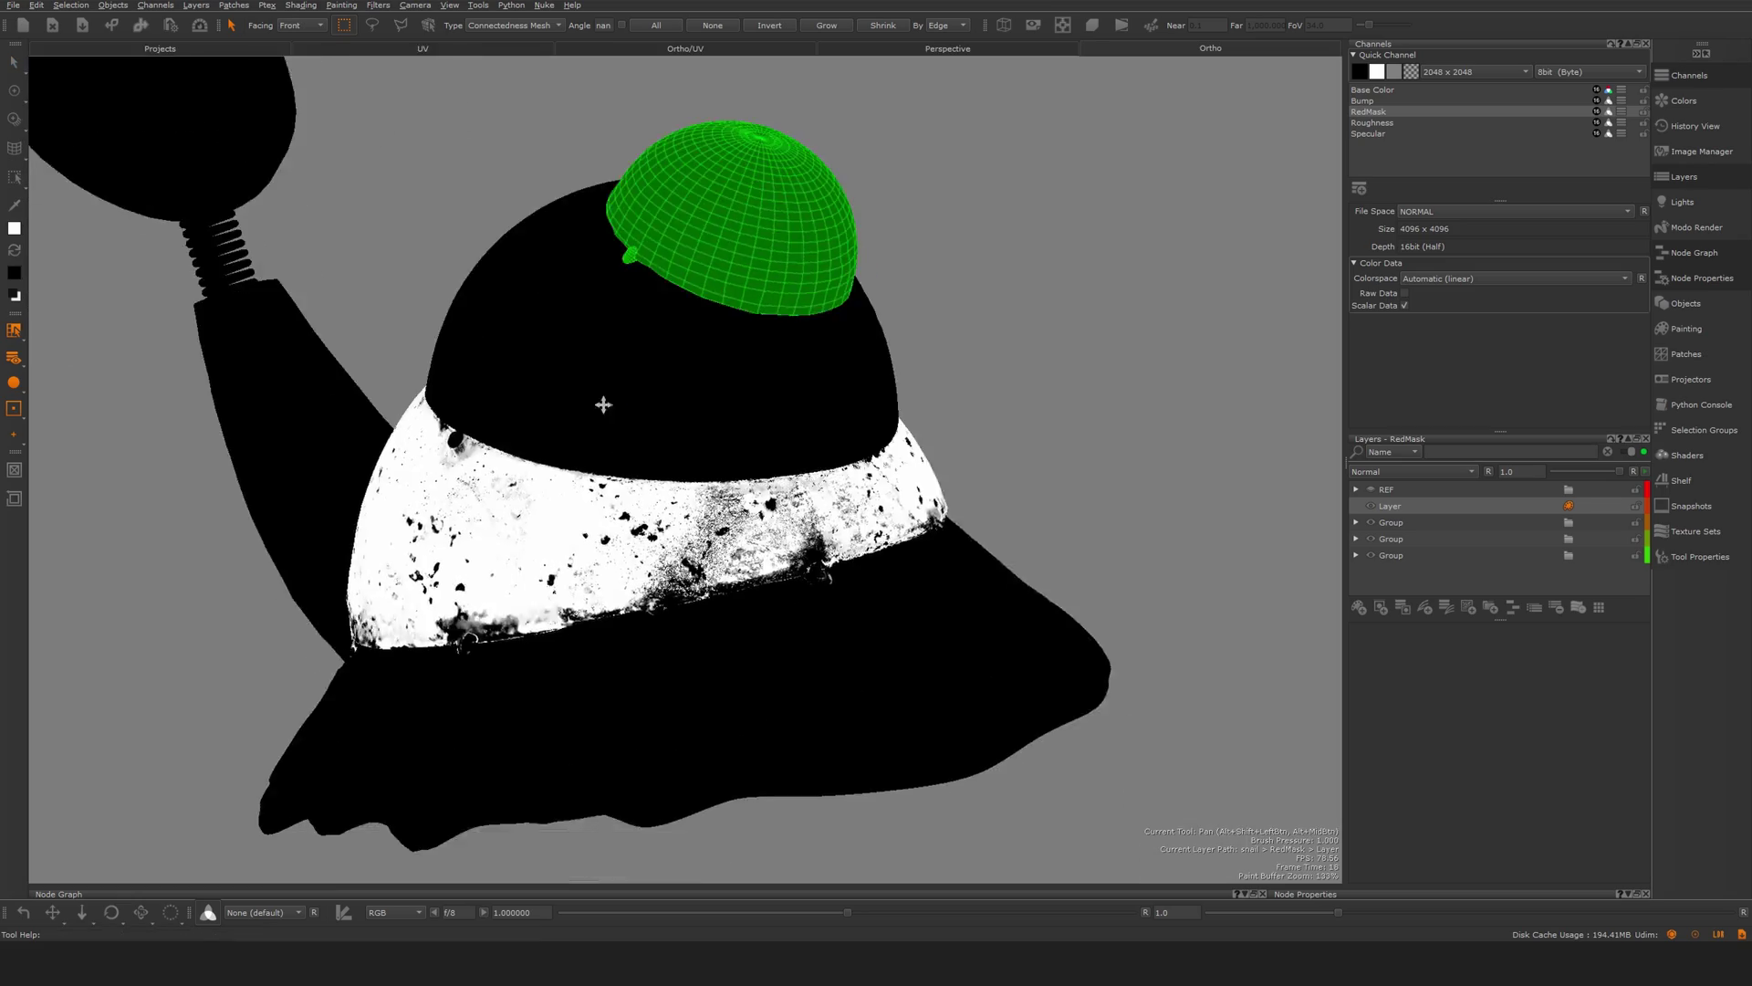
- Activate the Paint tool for touching up the speckled stain on the rear of the red shell's mask
{"action": "right_click_drag", "start_coordinate": [603, 403], "coordinate": [867, 621], "text": "alt"}
{"action": "left_click_drag", "start_coordinate": [867, 620], "coordinate": [881, 594], "text": "alt"}
{"action": "scroll", "coordinate": [639, 393], "scroll_direction": "down", "scroll_amount": 6}
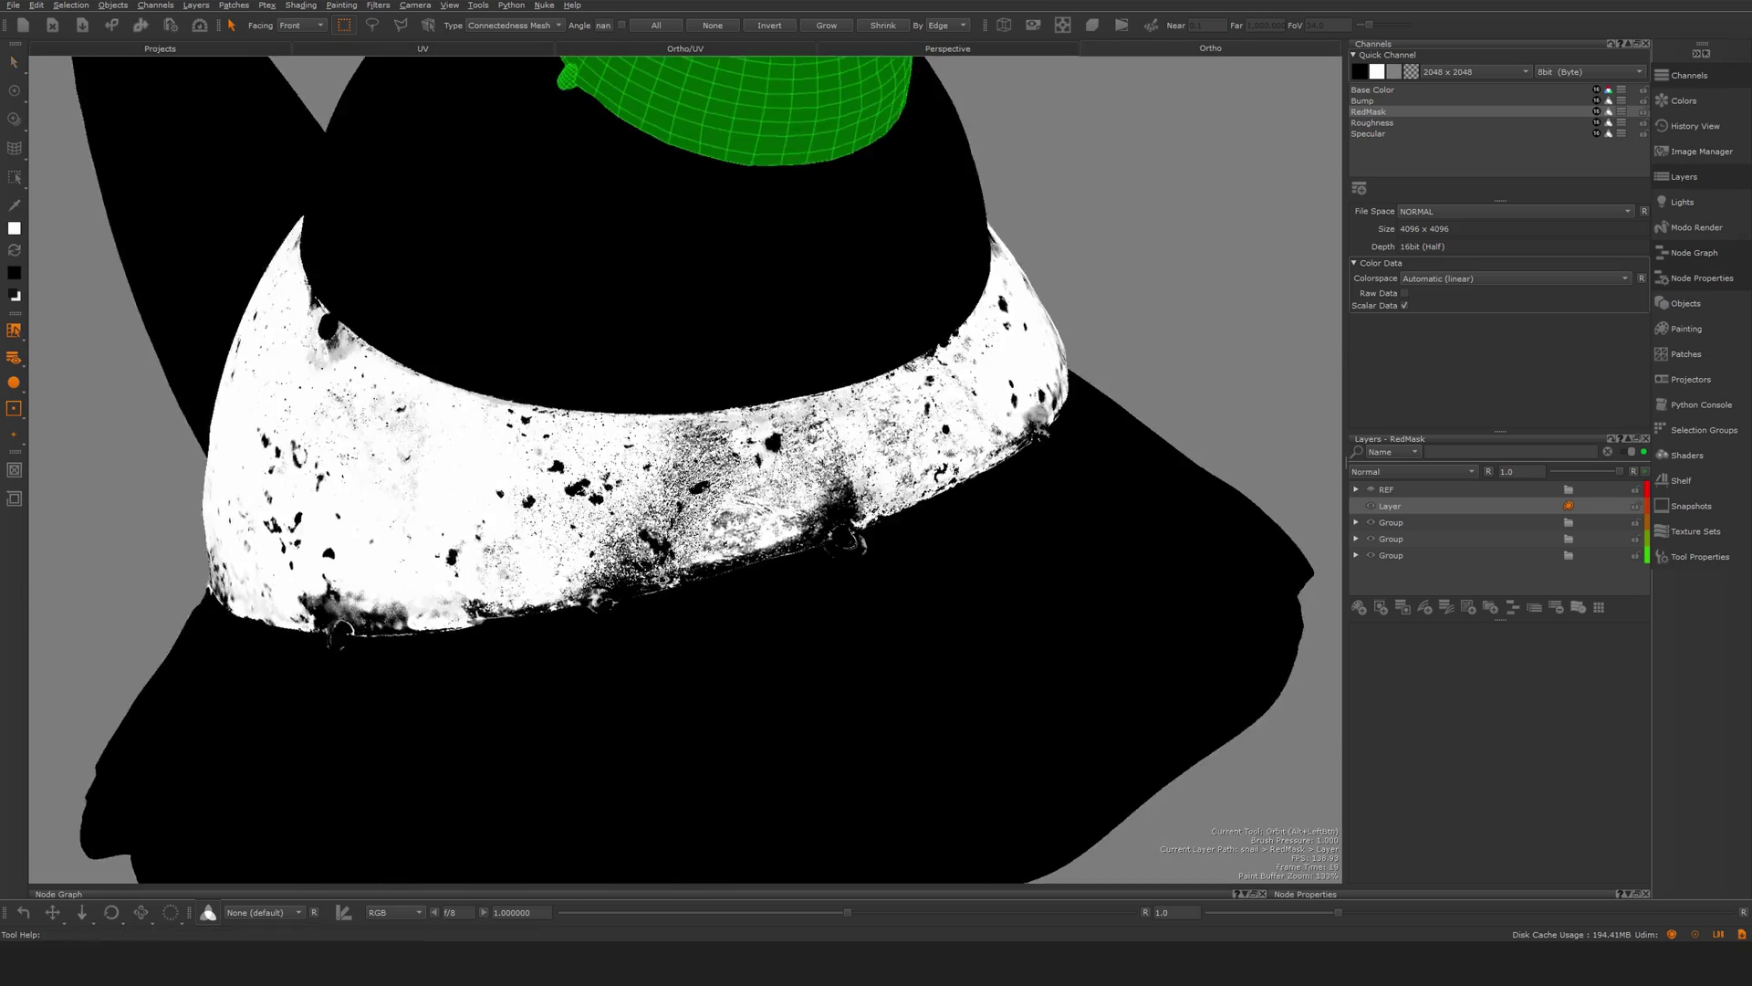
{"action": "key", "text": "p"}
{"action": "scroll", "coordinate": [775, 554], "scroll_direction": "up", "scroll_amount": 6}
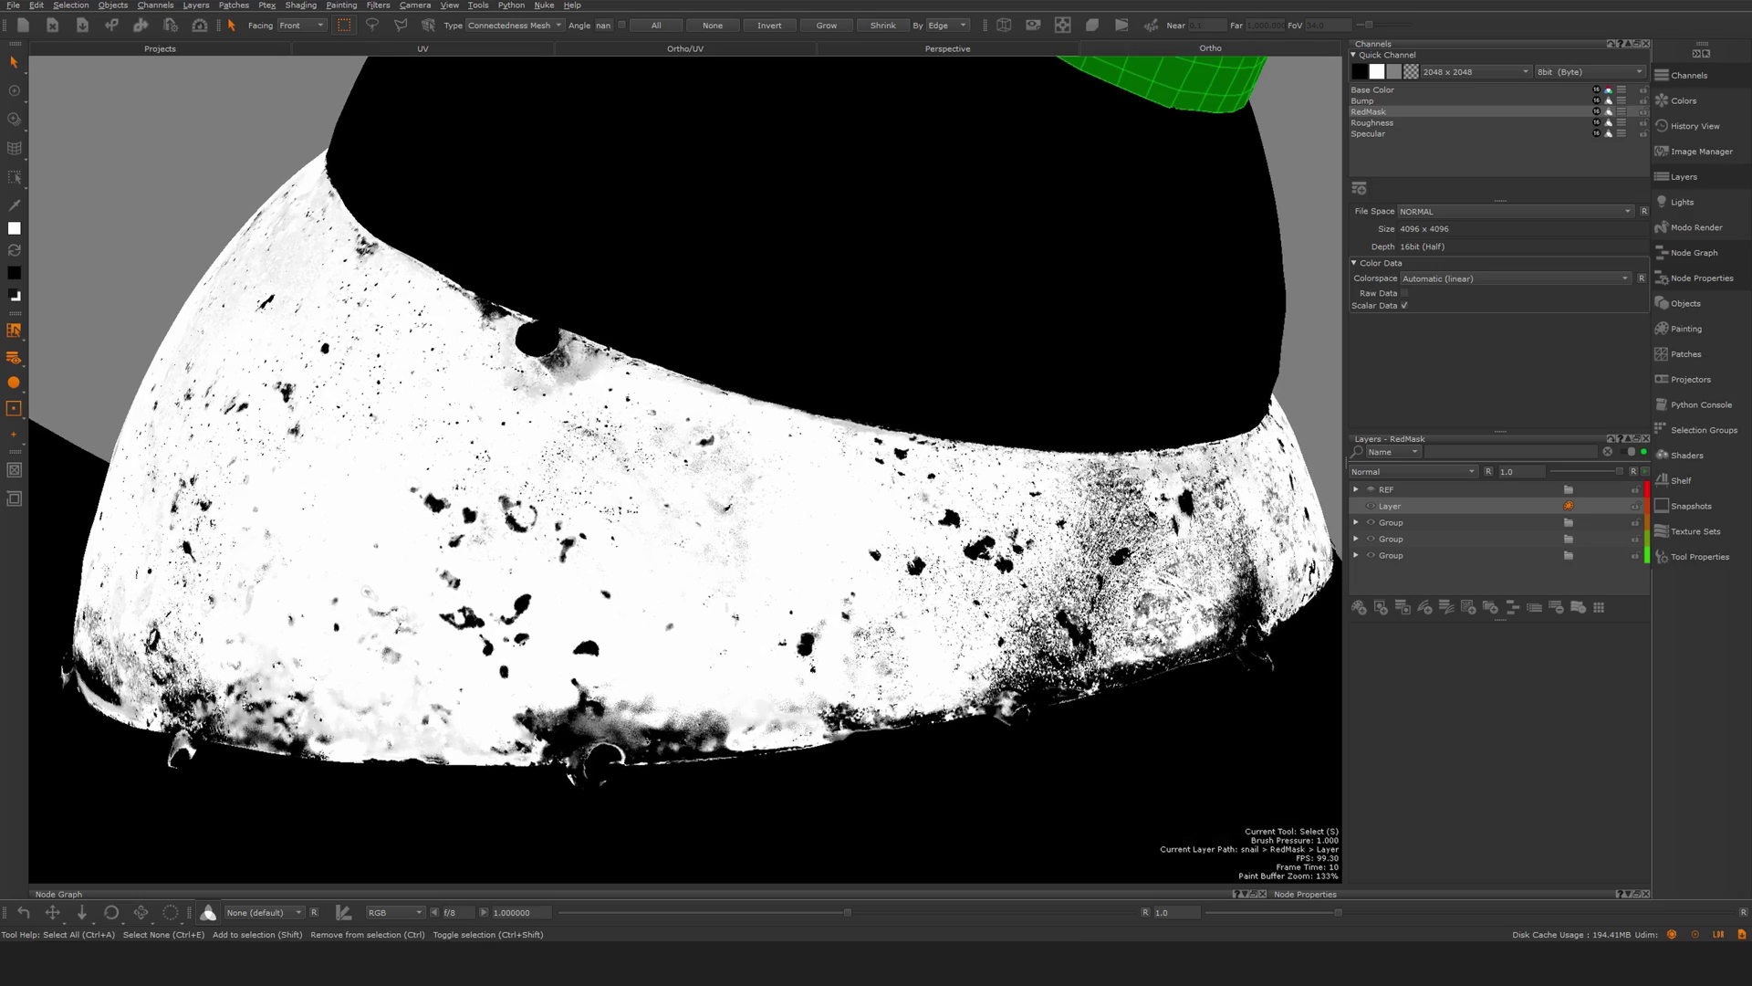
{"action": "scroll", "coordinate": [720, 551], "scroll_direction": "up", "scroll_amount": 2}
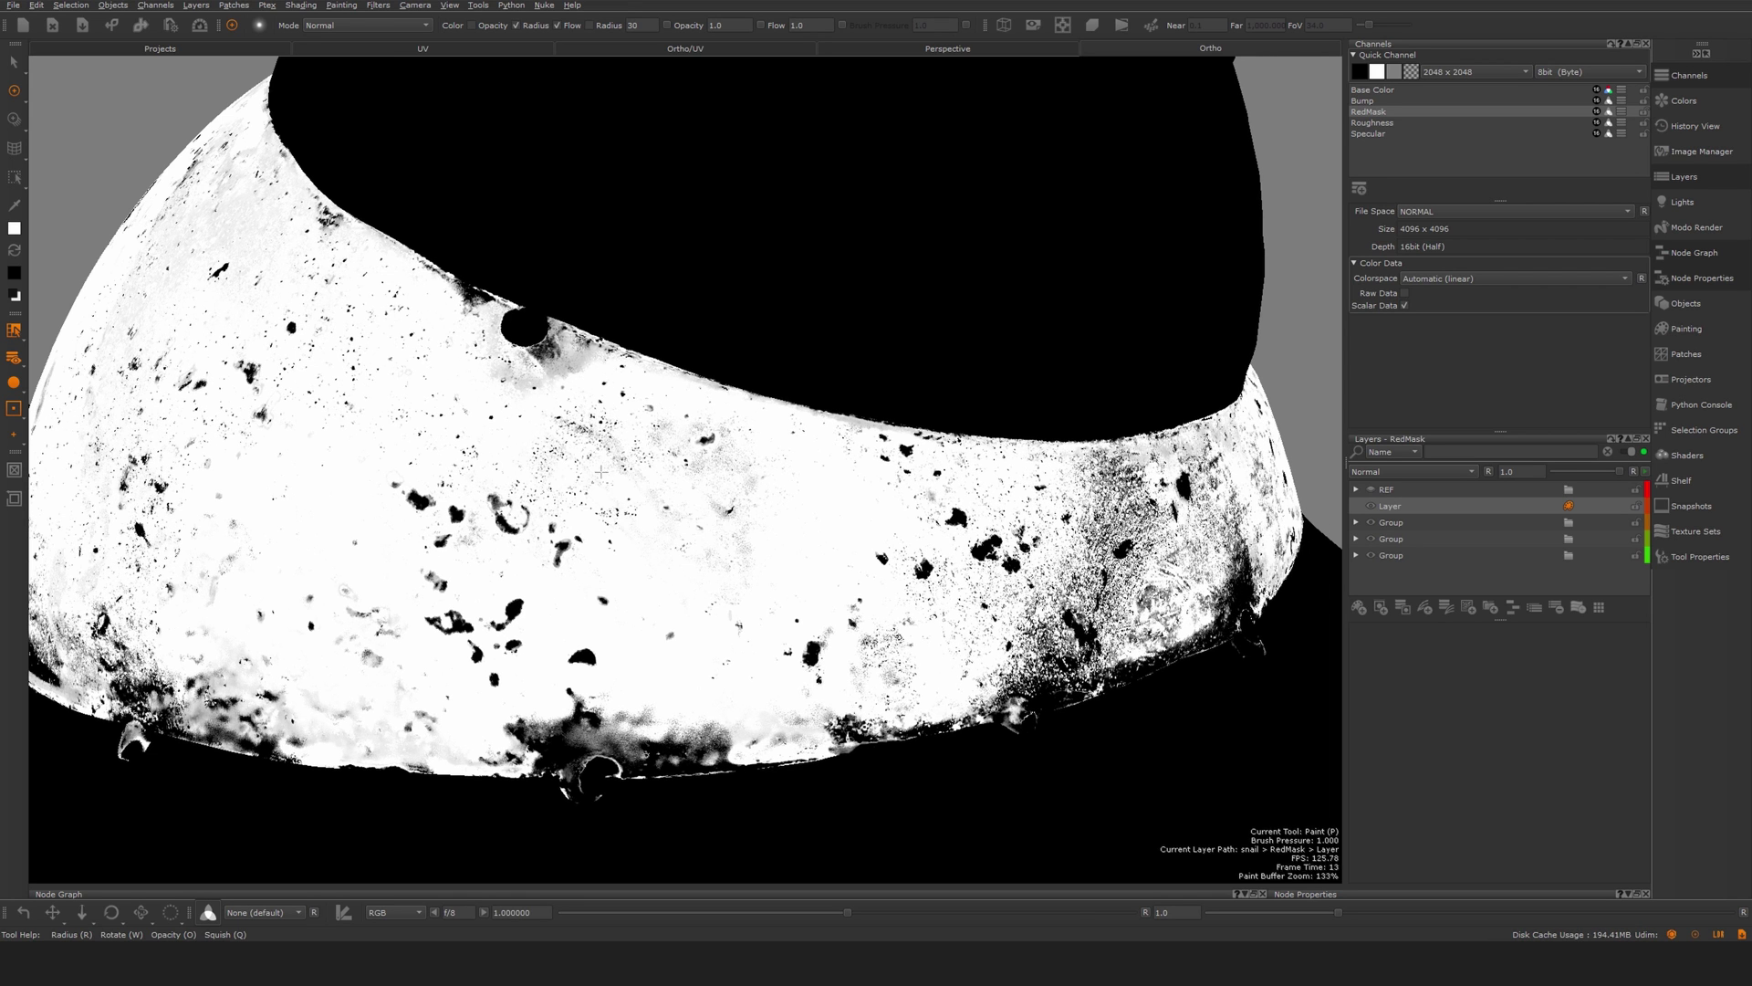
{"action": "mouse_move", "coordinate": [736, 325]}
{"action": "left_mouse_down"}
{"action": "mouse_move", "coordinate": [890, 305]}
{"action": "mouse_move", "coordinate": [807, 424]}
{"action": "mouse_move", "coordinate": [825, 485]}
{"action": "mouse_move", "coordinate": [841, 478]}
{"action": "left_mouse_up"}
{"action": "key", "text": "ctrl+z"}
{"action": "scroll", "coordinate": [841, 477], "scroll_direction": "down", "scroll_amount": 4}
{"action": "scroll", "coordinate": [840, 477], "scroll_direction": "up", "scroll_amount": 8}
{"action": "mouse_move", "coordinate": [975, 614]}
{"action": "left_mouse_down"}
{"action": "mouse_move", "coordinate": [865, 548]}
{"action": "mouse_move", "coordinate": [940, 553]}
{"action": "left_mouse_up"}
{"action": "key", "text": "ctrl+z"}
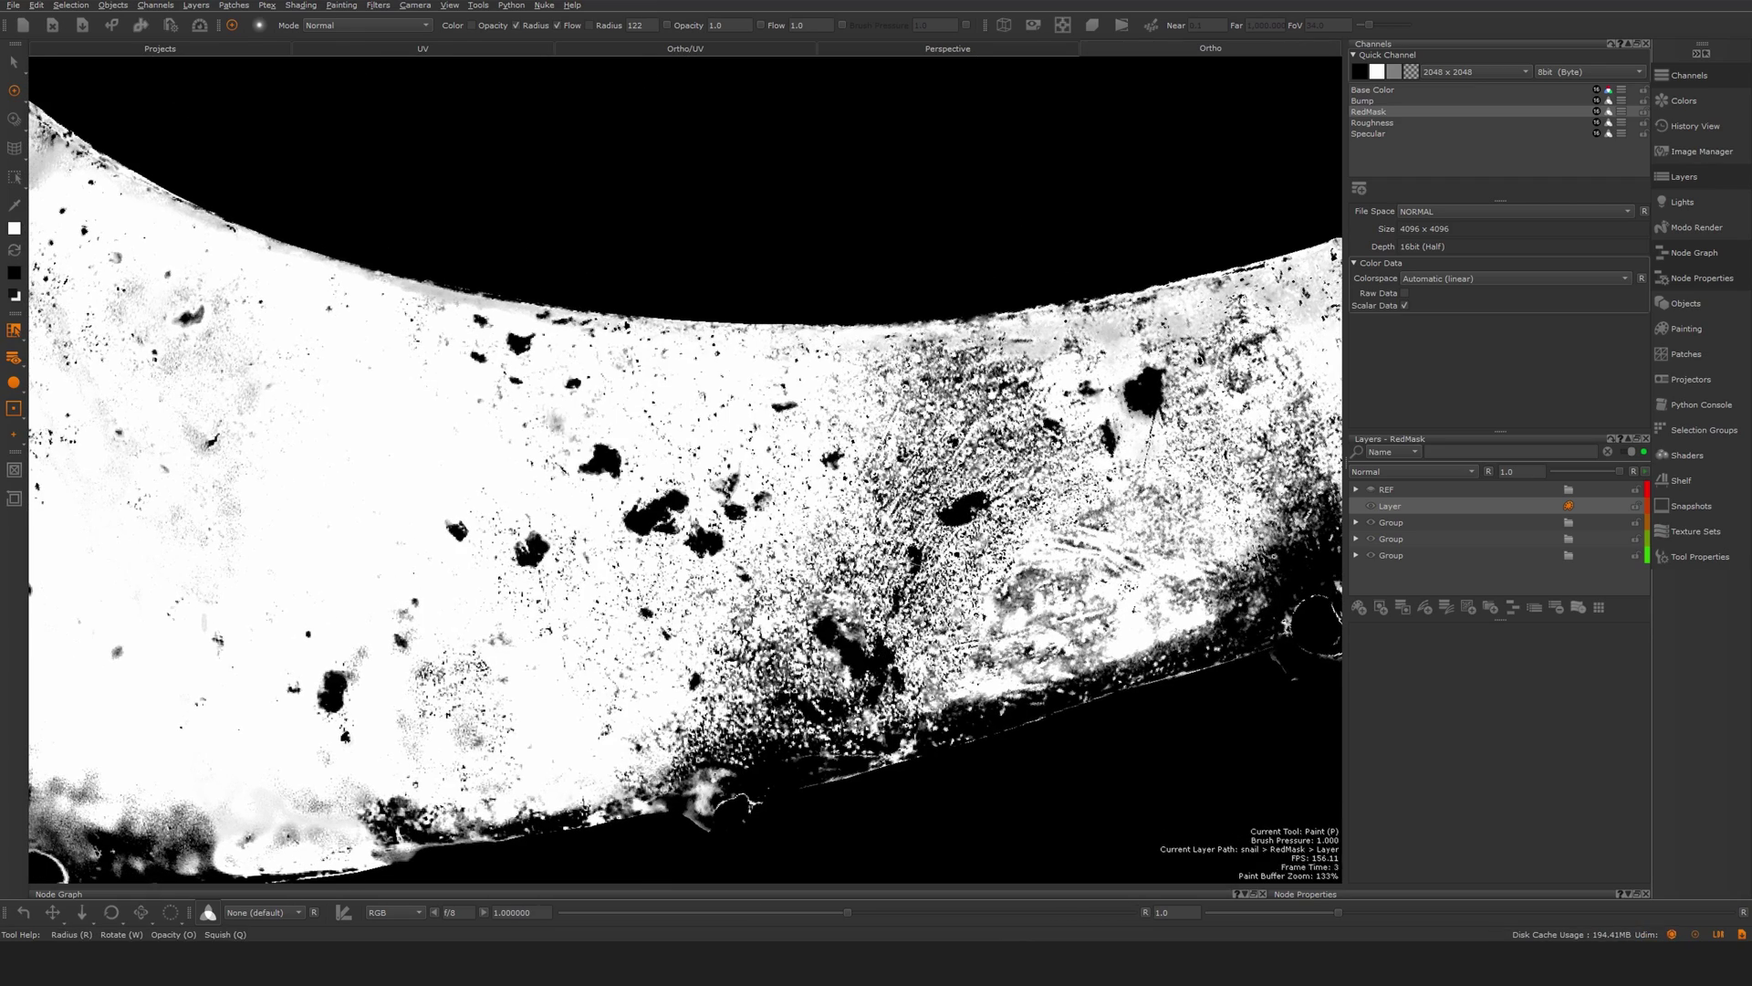
- Choose the splotchy metal brush from Mari's hard surface brushes and paint white over the speckled patches on the shell's rear band
{"action": "key", "text": "k"}
{"action": "left_click", "coordinate": [834, 628]}
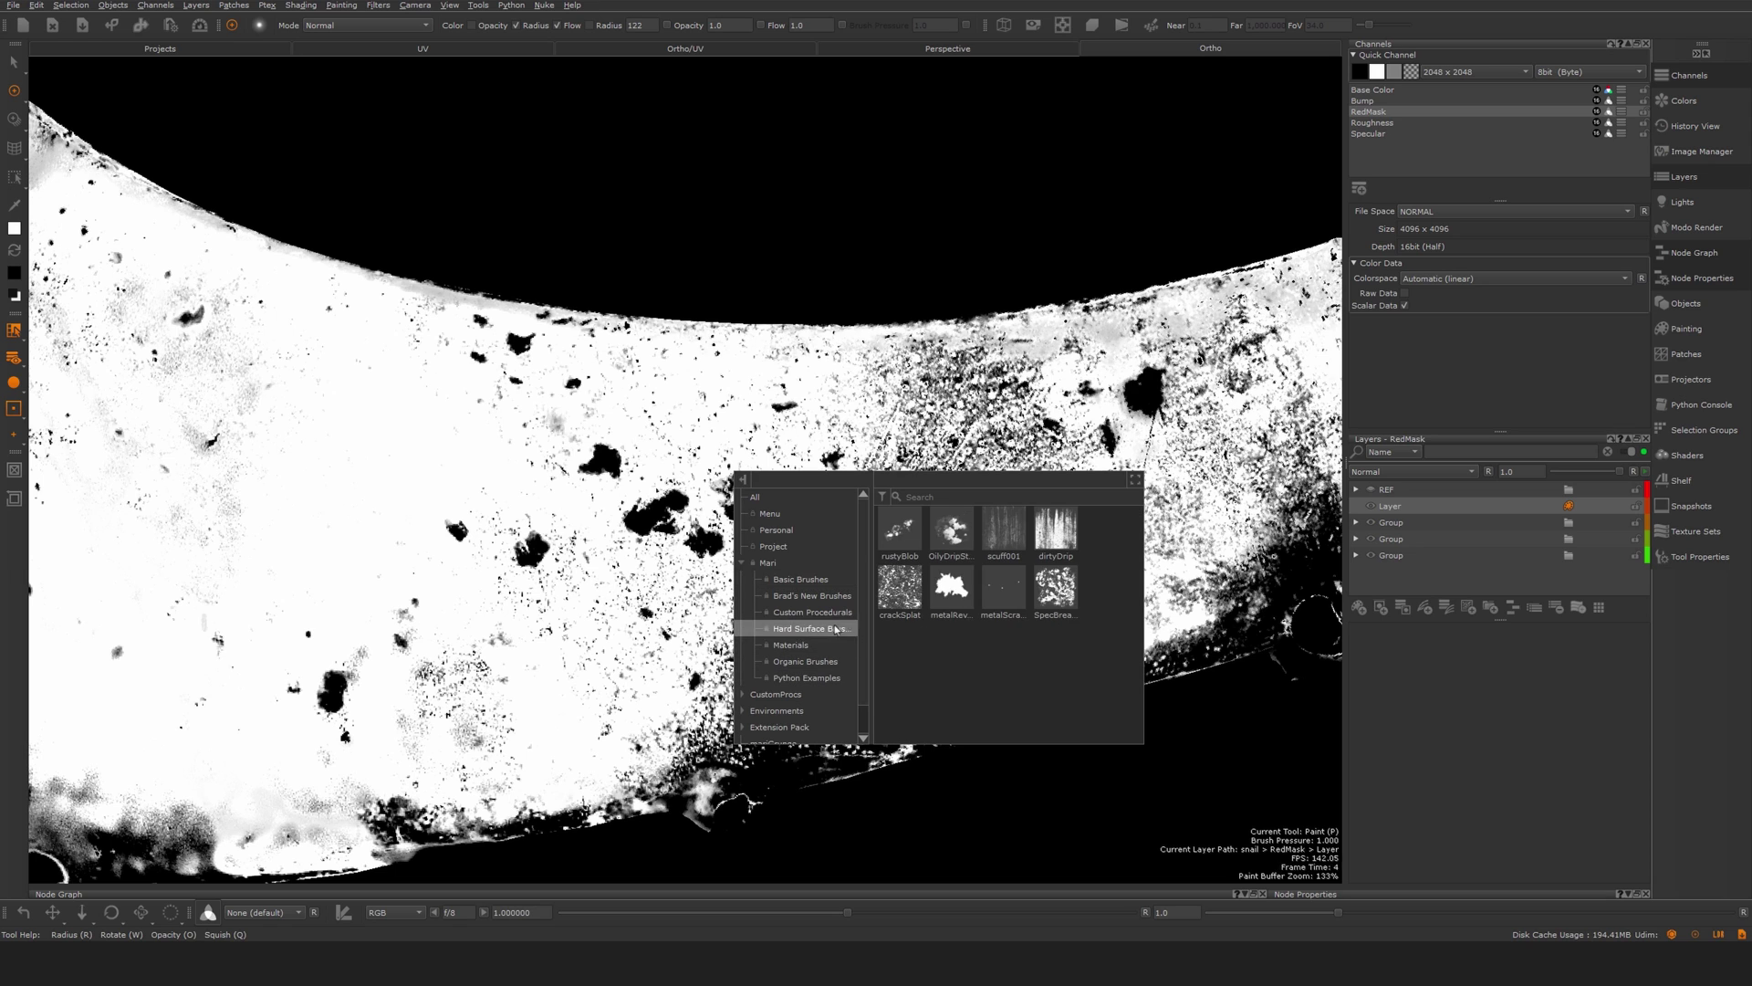
{"action": "left_click", "coordinate": [969, 591]}
{"action": "mouse_move", "coordinate": [931, 593]}
{"action": "left_mouse_down"}
{"action": "mouse_move", "coordinate": [794, 530]}
{"action": "mouse_move", "coordinate": [990, 657]}
{"action": "mouse_move", "coordinate": [913, 447]}
{"action": "left_mouse_up"}
{"action": "mouse_move", "coordinate": [946, 383]}
{"action": "left_mouse_down"}
{"action": "mouse_move", "coordinate": [1031, 429]}
{"action": "mouse_move", "coordinate": [874, 382]}
{"action": "left_mouse_up"}
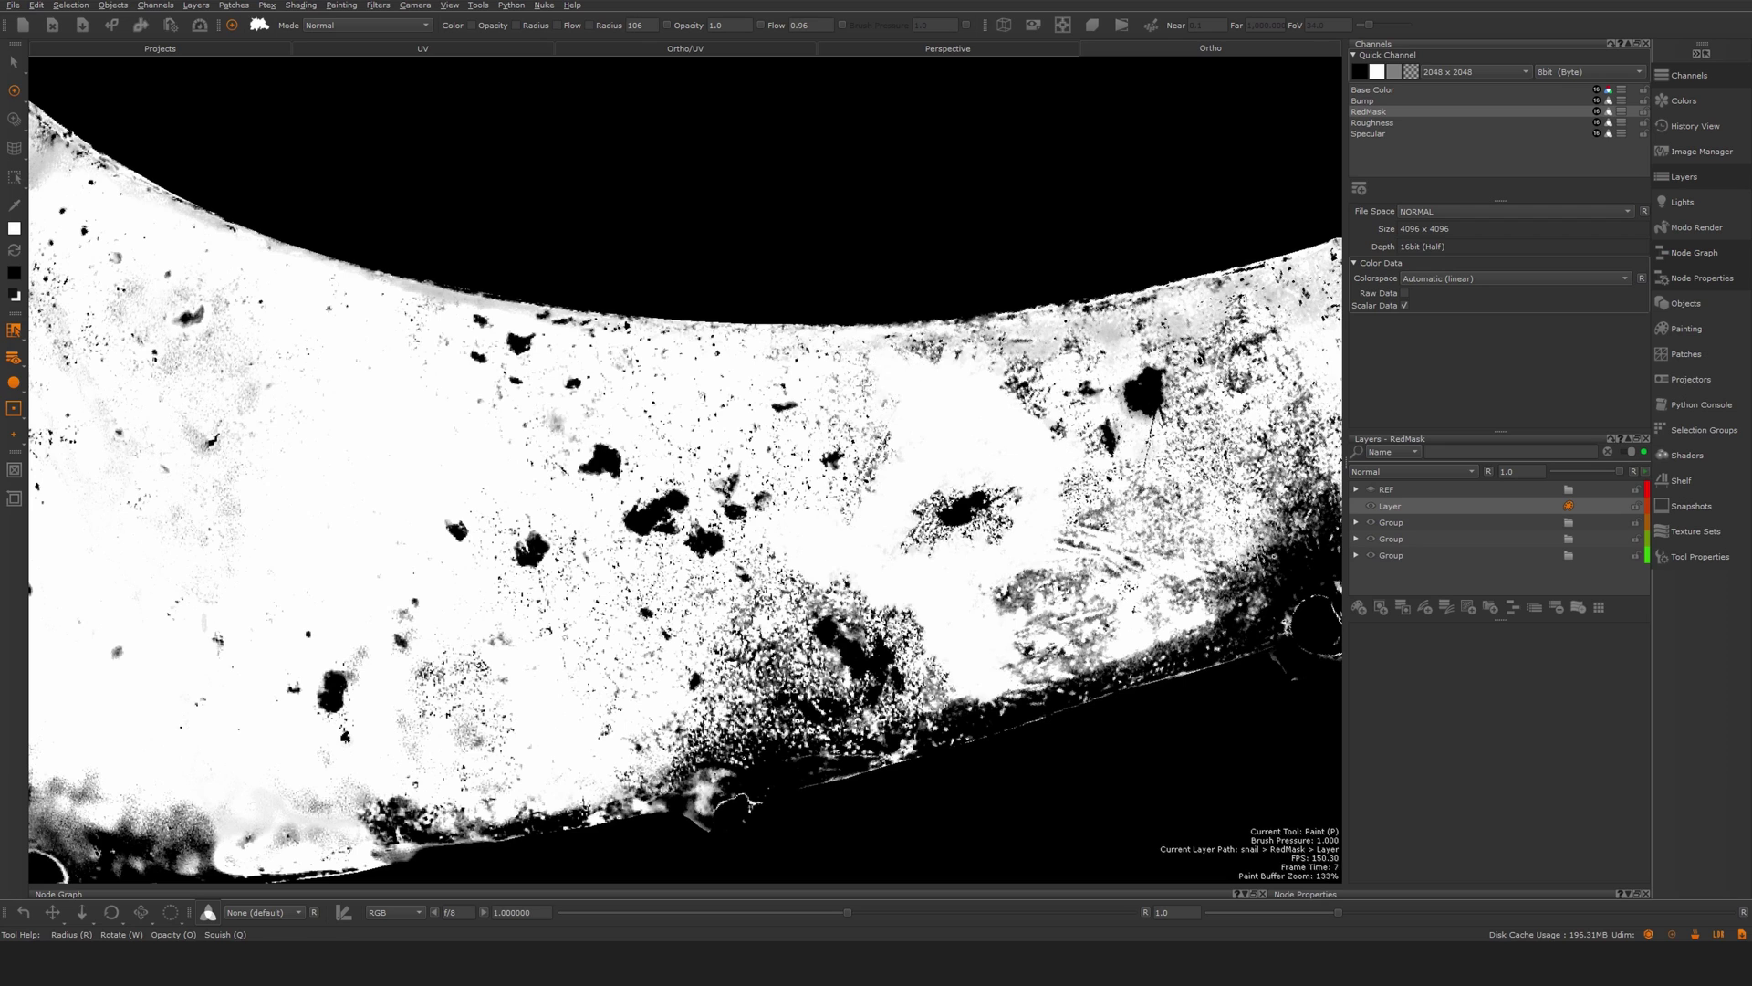
{"action": "mouse_move", "coordinate": [990, 673]}
{"action": "left_mouse_down"}
{"action": "mouse_move", "coordinate": [1073, 547]}
{"action": "mouse_move", "coordinate": [1186, 512]}
{"action": "mouse_move", "coordinate": [1191, 484]}
{"action": "left_mouse_up"}
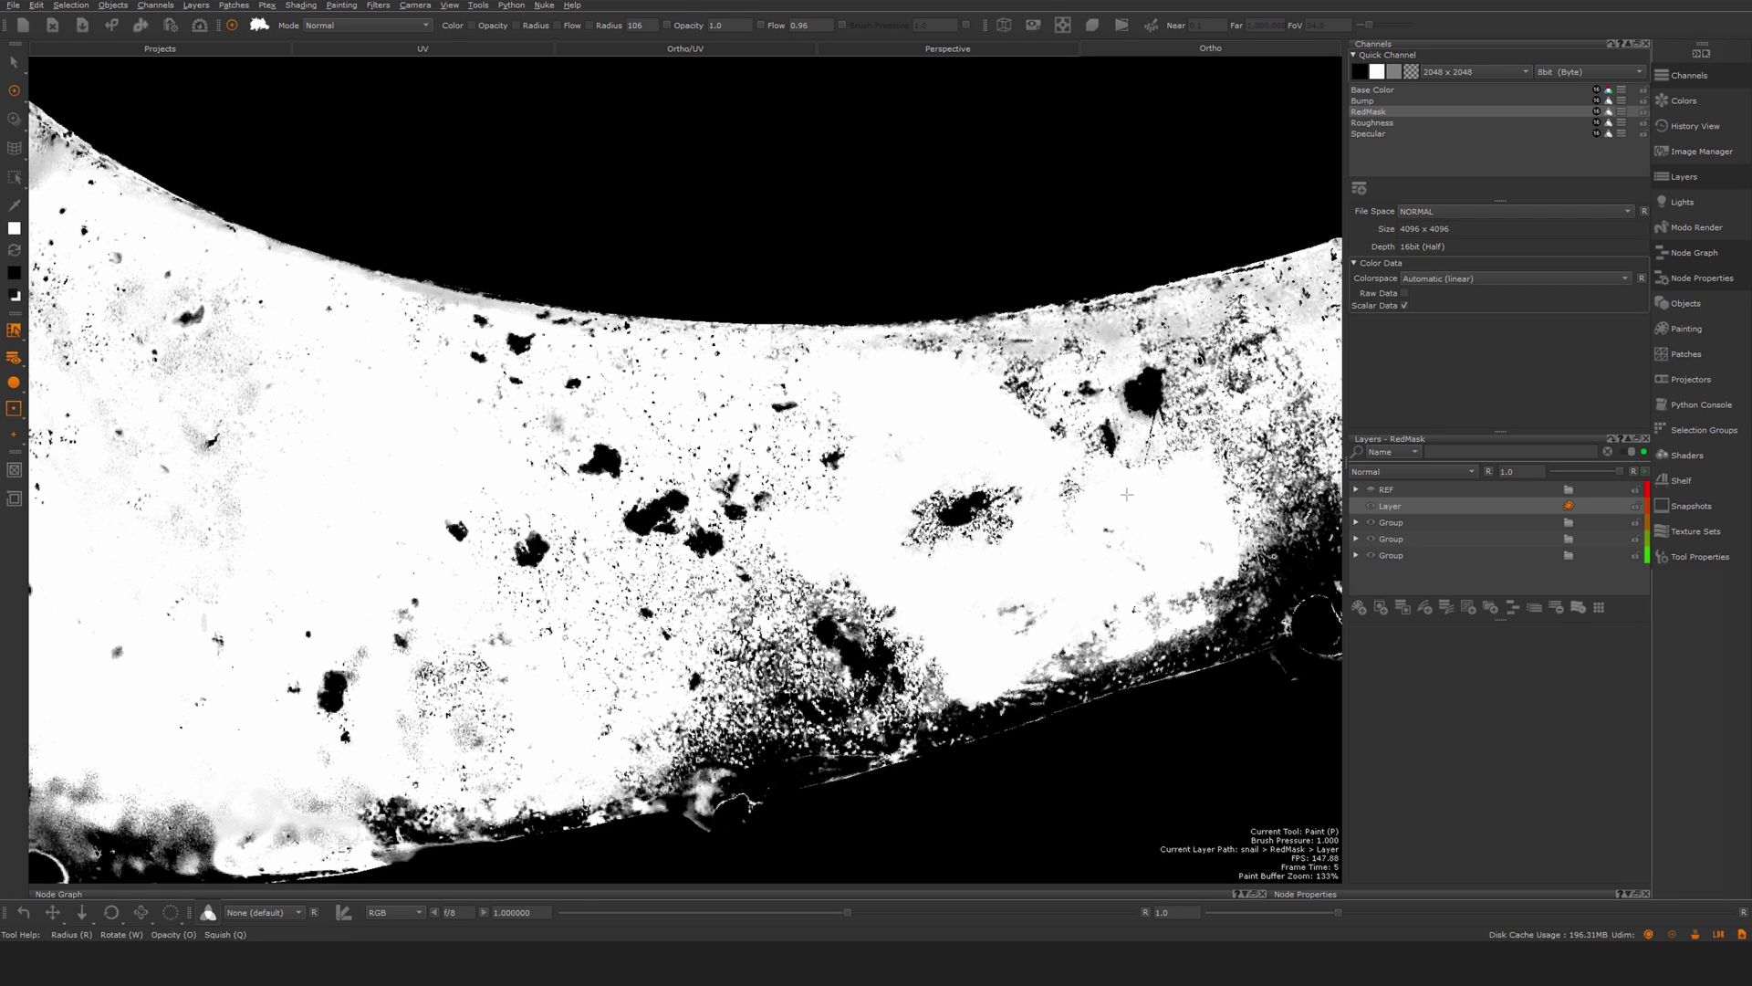
- Review the touched-up RedMask across the whole shell and body
{"action": "right_click_drag", "start_coordinate": [1126, 491], "coordinate": [1004, 438], "text": "alt"}
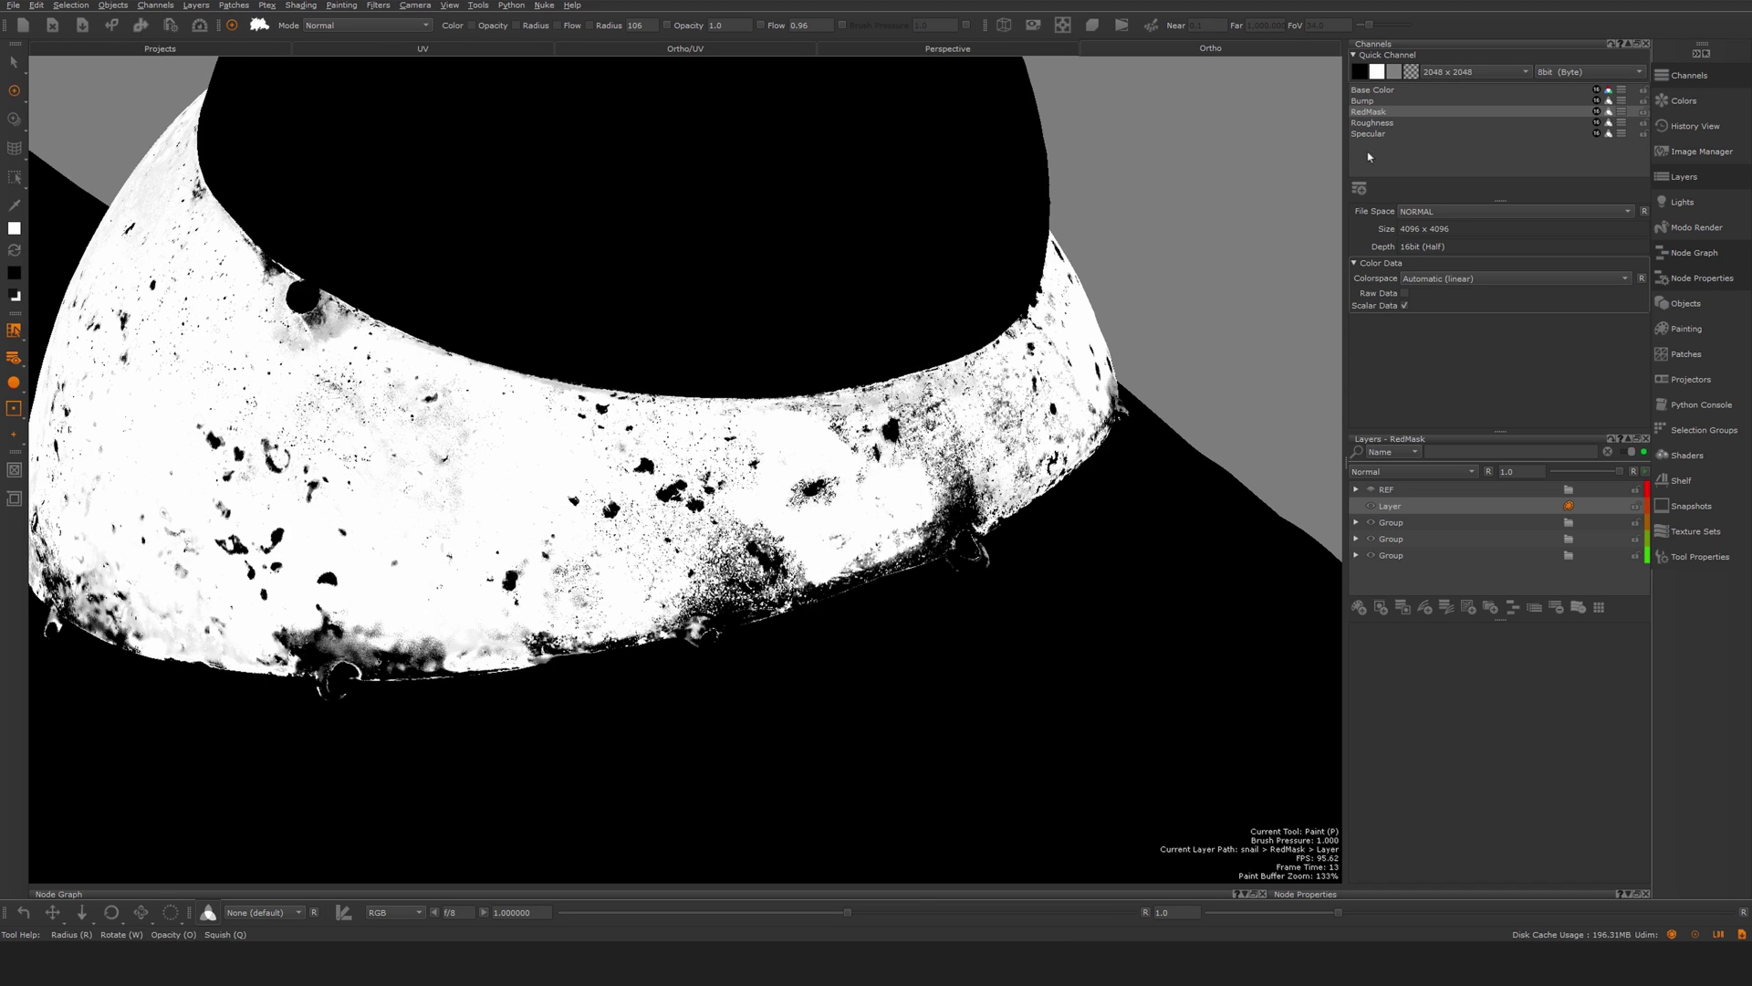
{"action": "left_click_drag", "start_coordinate": [687, 513], "coordinate": [730, 529], "text": "alt"}
{"action": "right_click_drag", "start_coordinate": [731, 529], "coordinate": [566, 475], "text": "alt"}
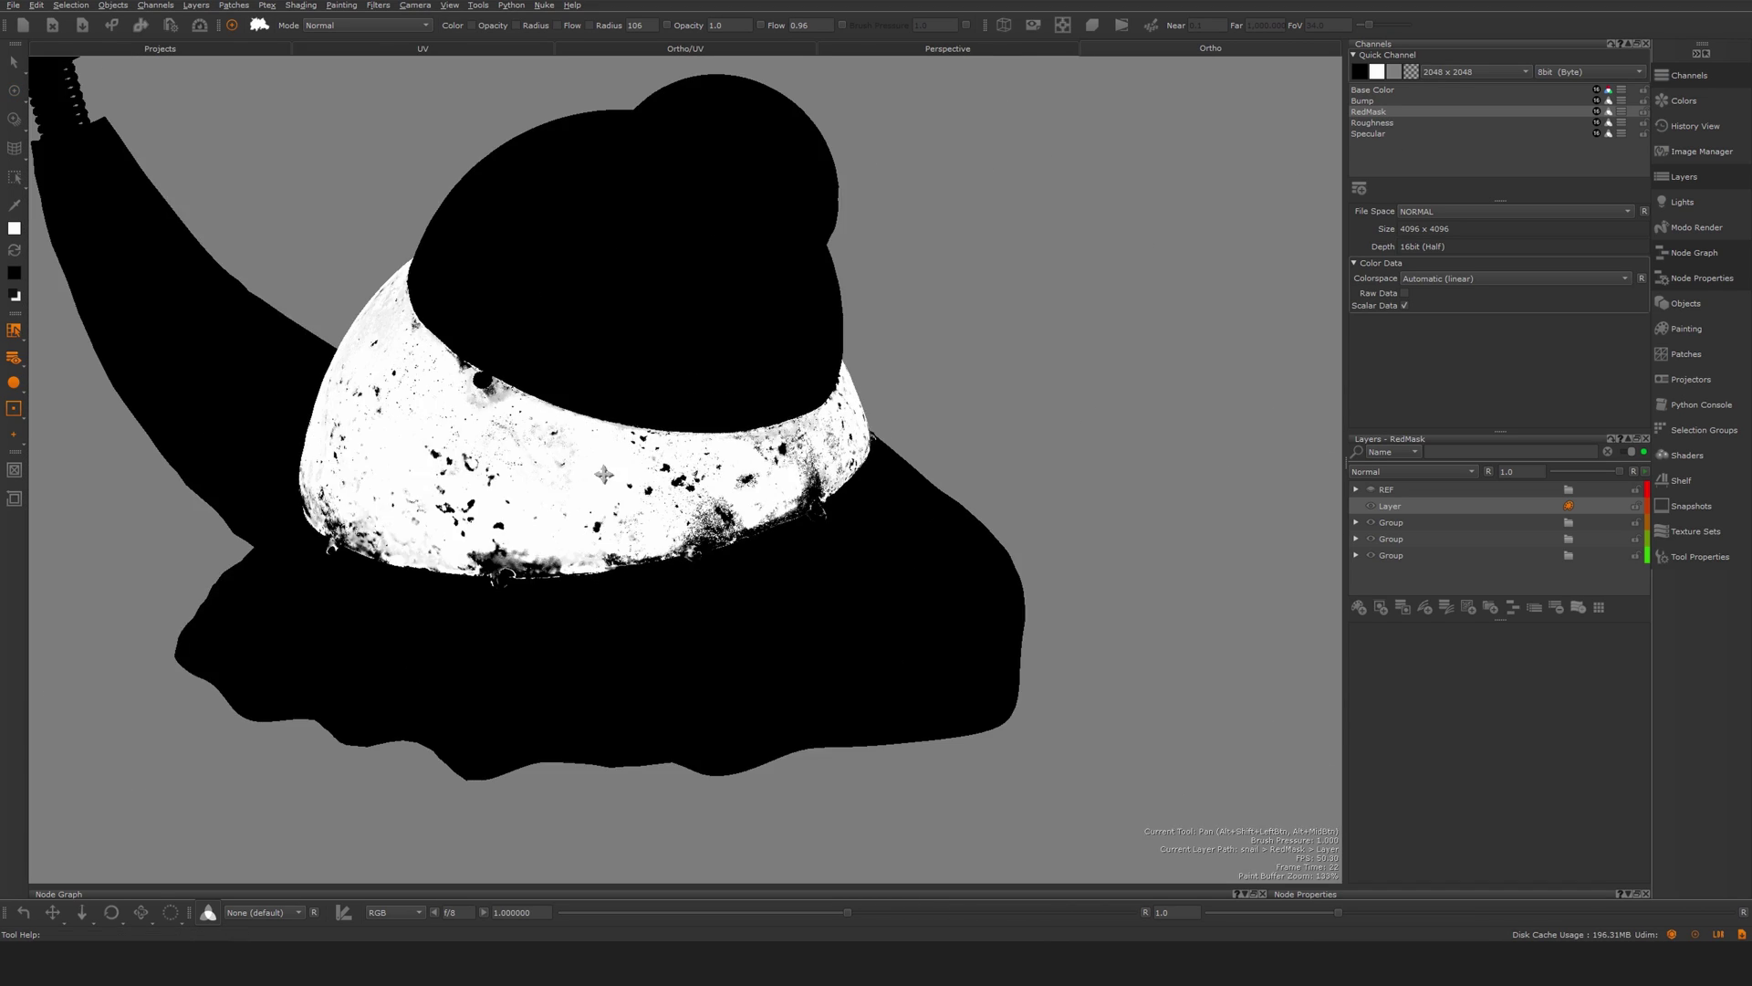
{"action": "middle_click_drag", "start_coordinate": [566, 475], "coordinate": [773, 670], "text": "alt"}
{"action": "right_click_drag", "start_coordinate": [773, 670], "coordinate": [813, 643], "text": "alt"}
{"action": "mouse_move", "coordinate": [812, 643]}
{"action": "left_mouse_down", "text": "alt"}
{"action": "mouse_move", "coordinate": [856, 661]}
{"action": "mouse_move", "coordinate": [785, 638]}
{"action": "left_mouse_up", "text": "alt"}
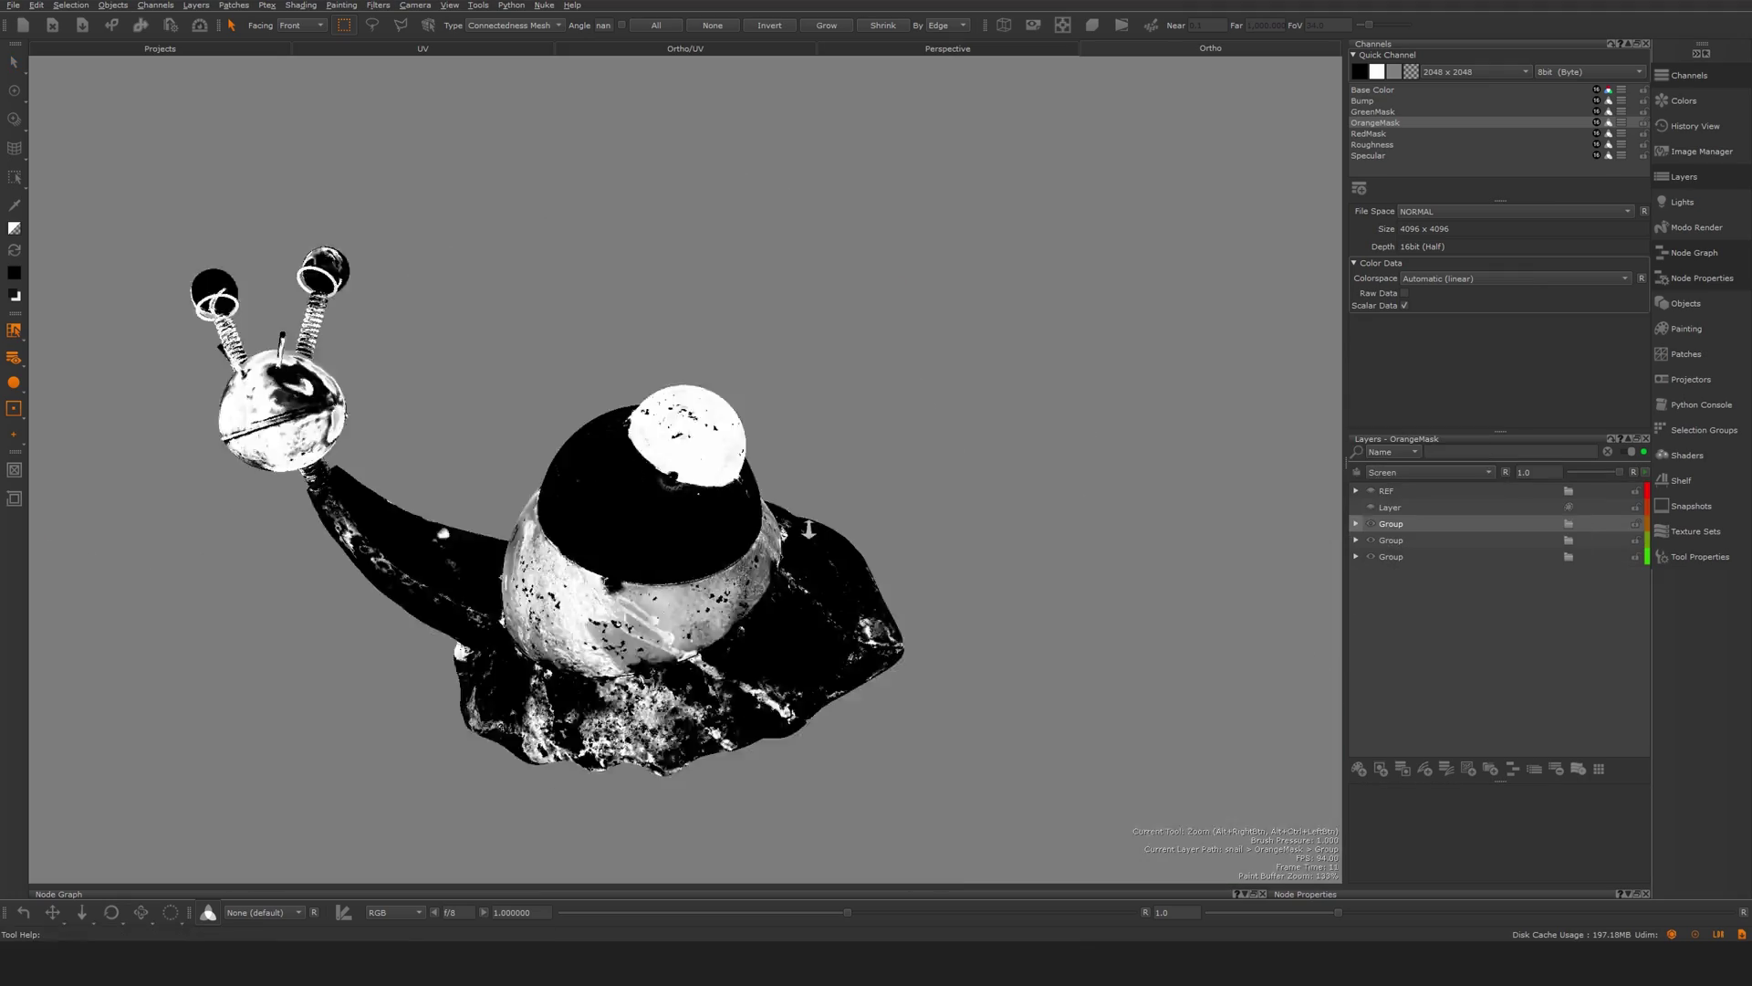
- Review the red, orange and yellow mask channels on the snail and examine the yellow mask around the head
{"action": "left_click", "coordinate": [1374, 134]}
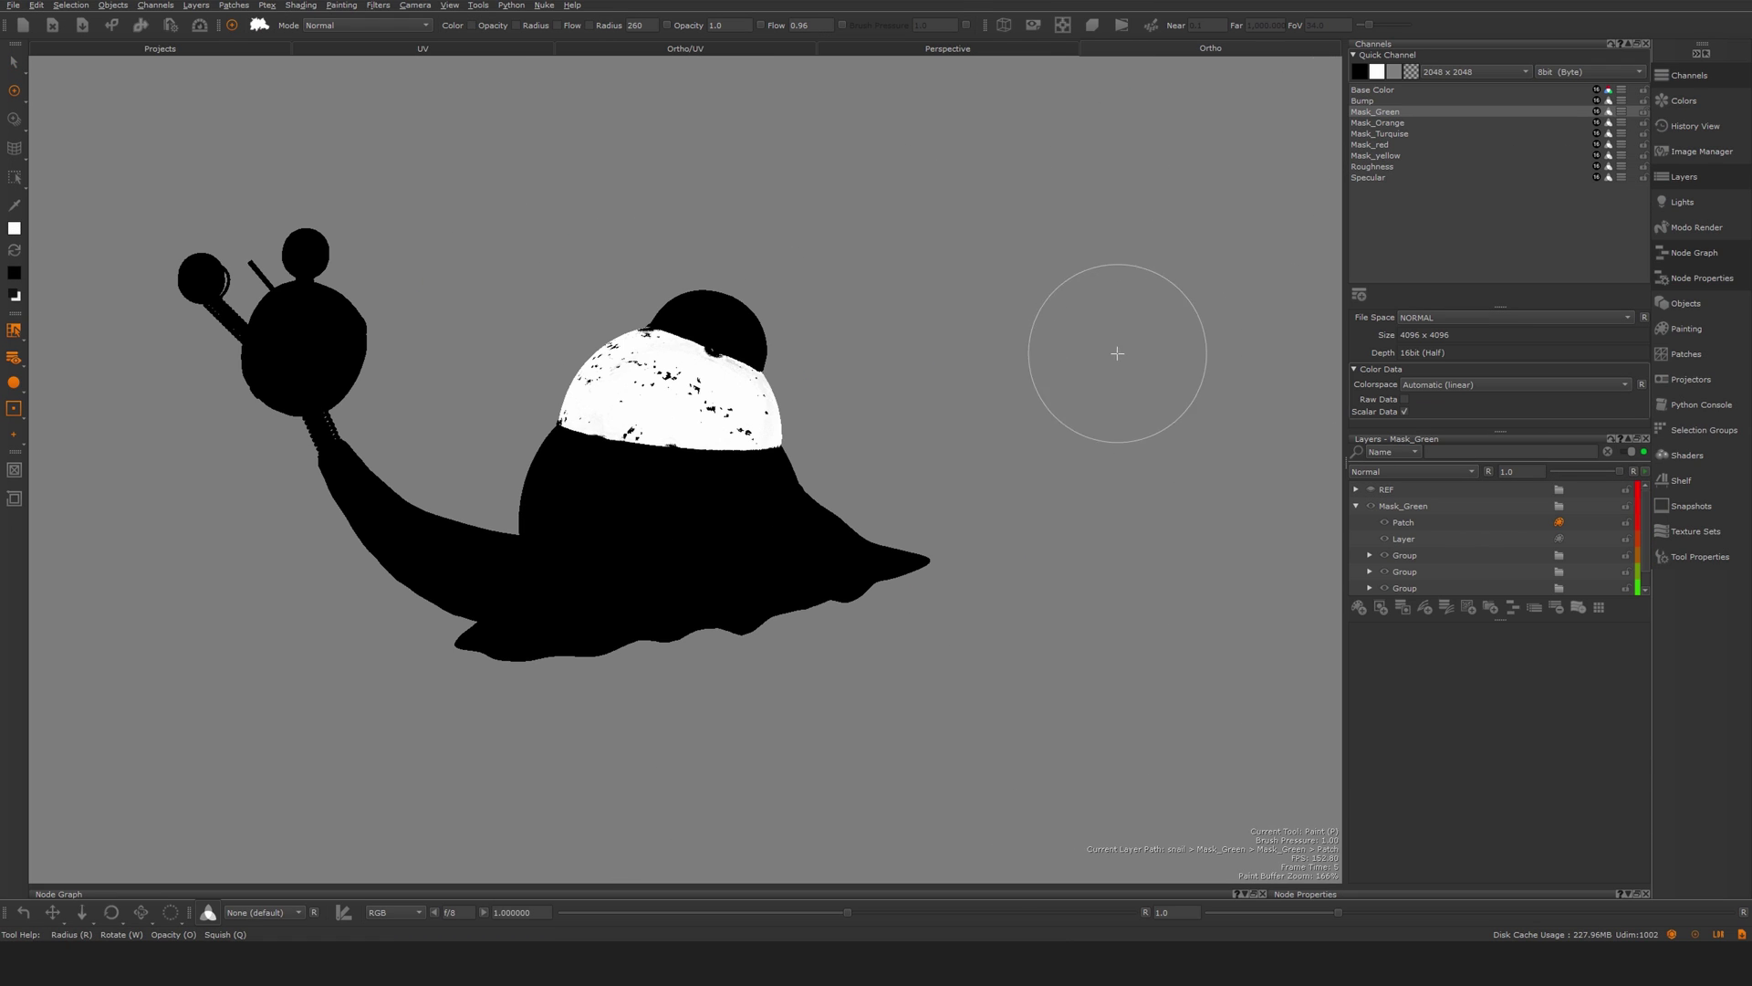
{"action": "left_click", "coordinate": [1392, 123]}
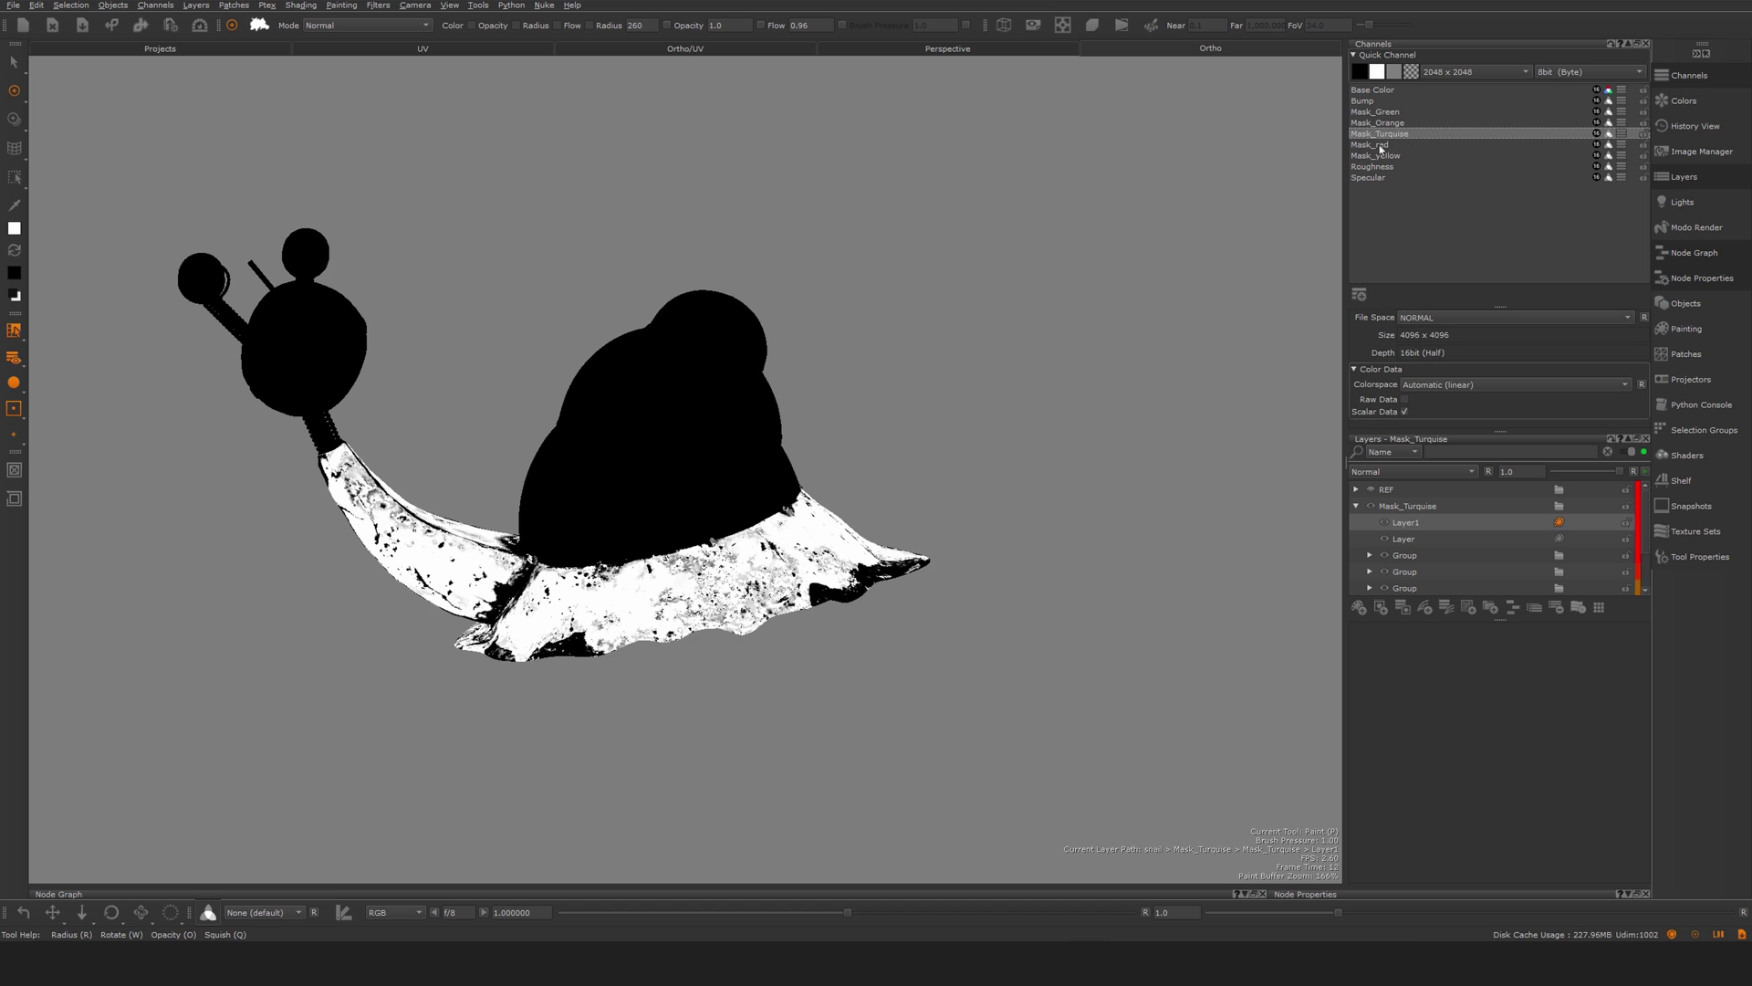
{"action": "left_click", "coordinate": [1376, 146]}
{"action": "left_click", "coordinate": [1387, 156]}
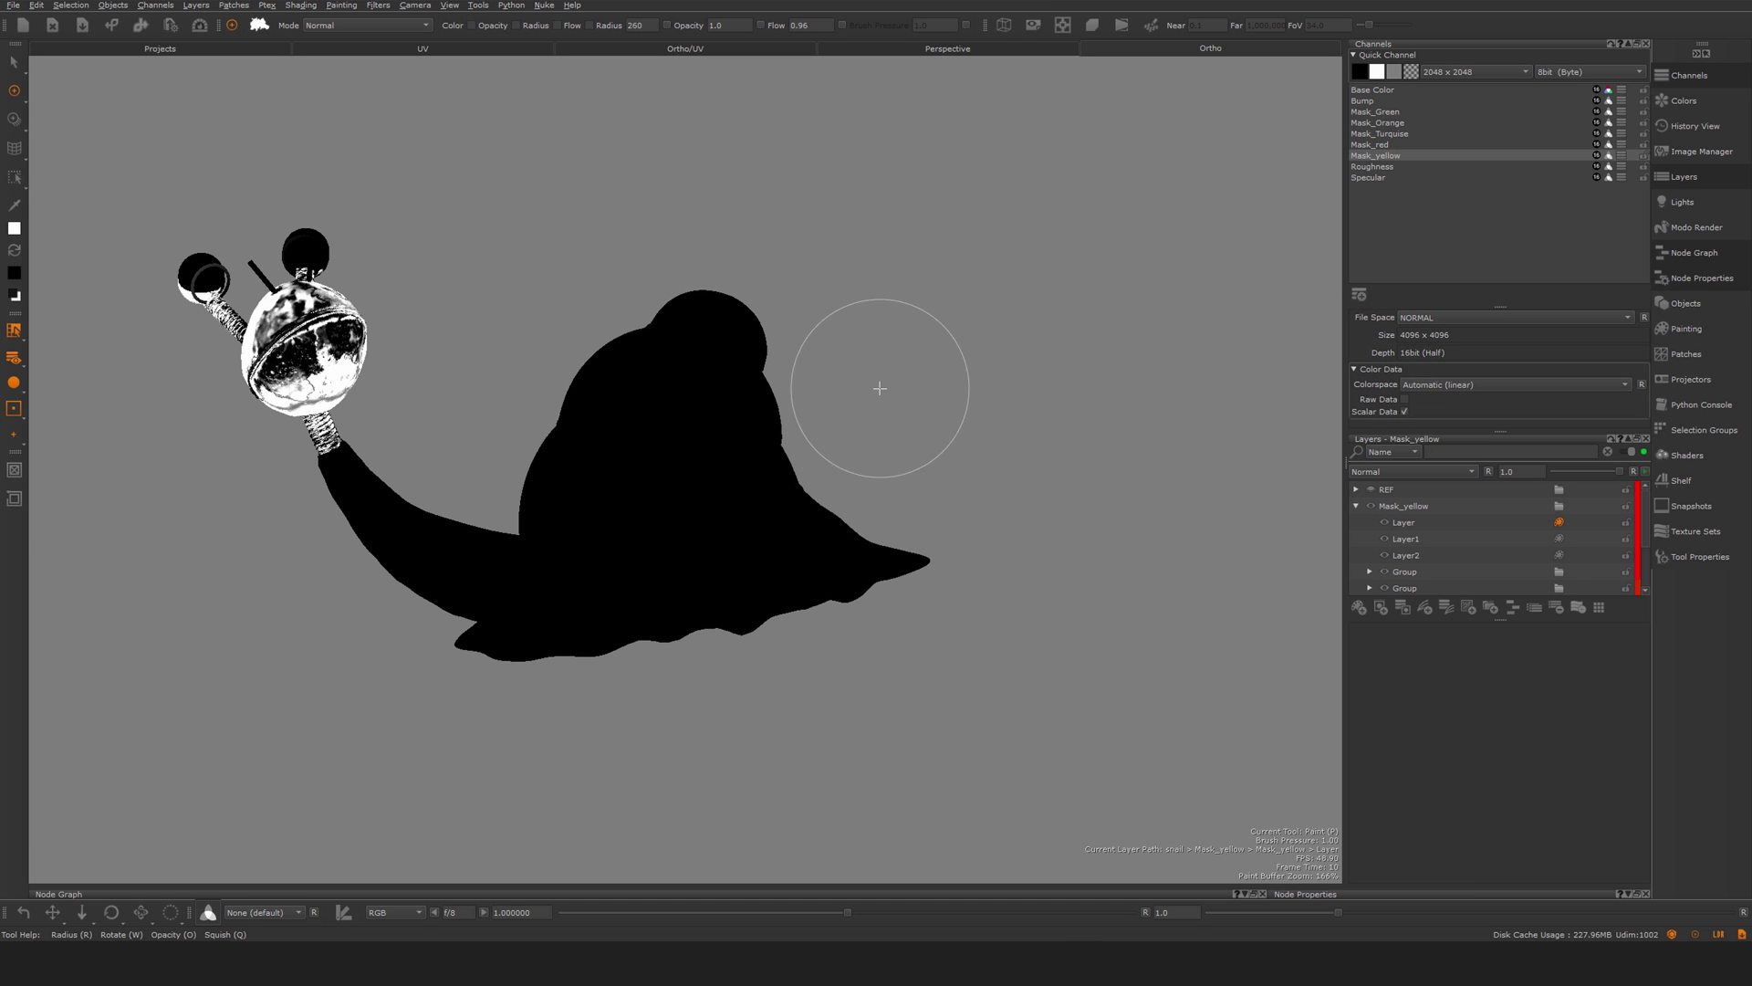
{"action": "middle_click_drag", "start_coordinate": [864, 332], "coordinate": [897, 433], "text": "alt"}
{"action": "right_click_drag", "start_coordinate": [897, 432], "coordinate": [775, 473], "text": "alt"}
{"action": "middle_click_drag", "start_coordinate": [735, 449], "coordinate": [1064, 469], "text": "alt"}
{"action": "right_click_drag", "start_coordinate": [1064, 470], "coordinate": [1126, 354], "text": "alt"}
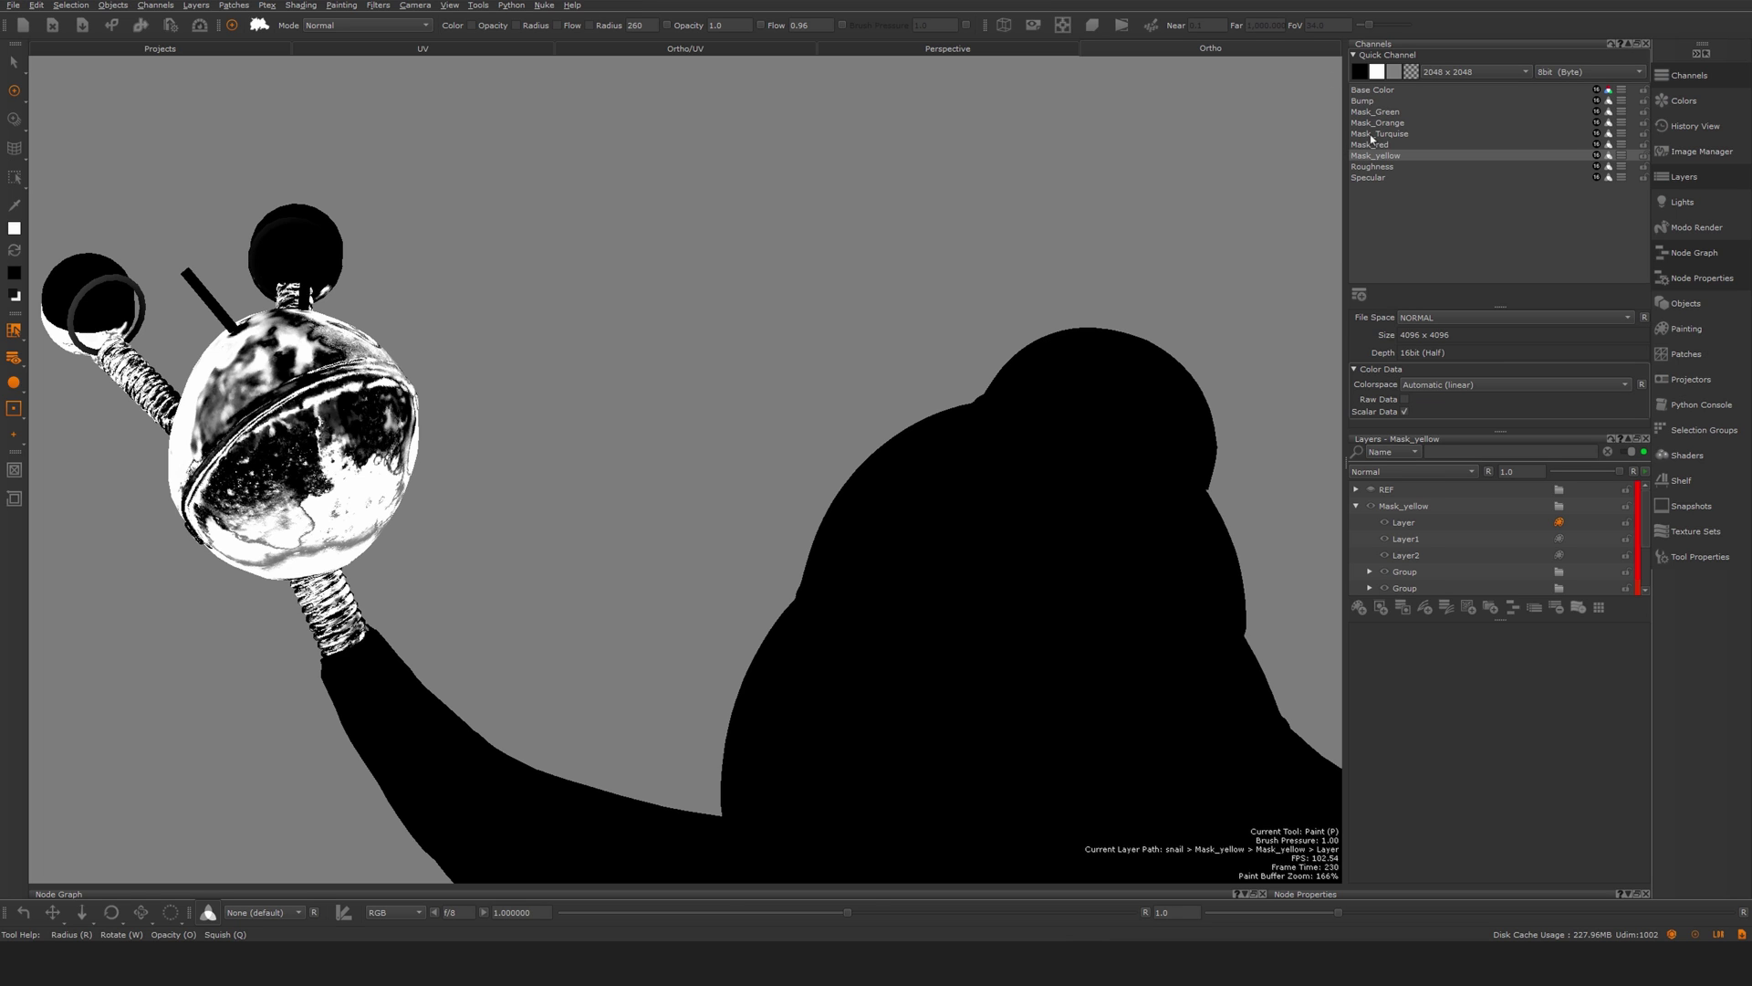
- Switch to the Mask_Turquise channel and hide every layer above its lowest group to inspect the base mask on the snail's body
{"action": "left_click", "coordinate": [1360, 134]}
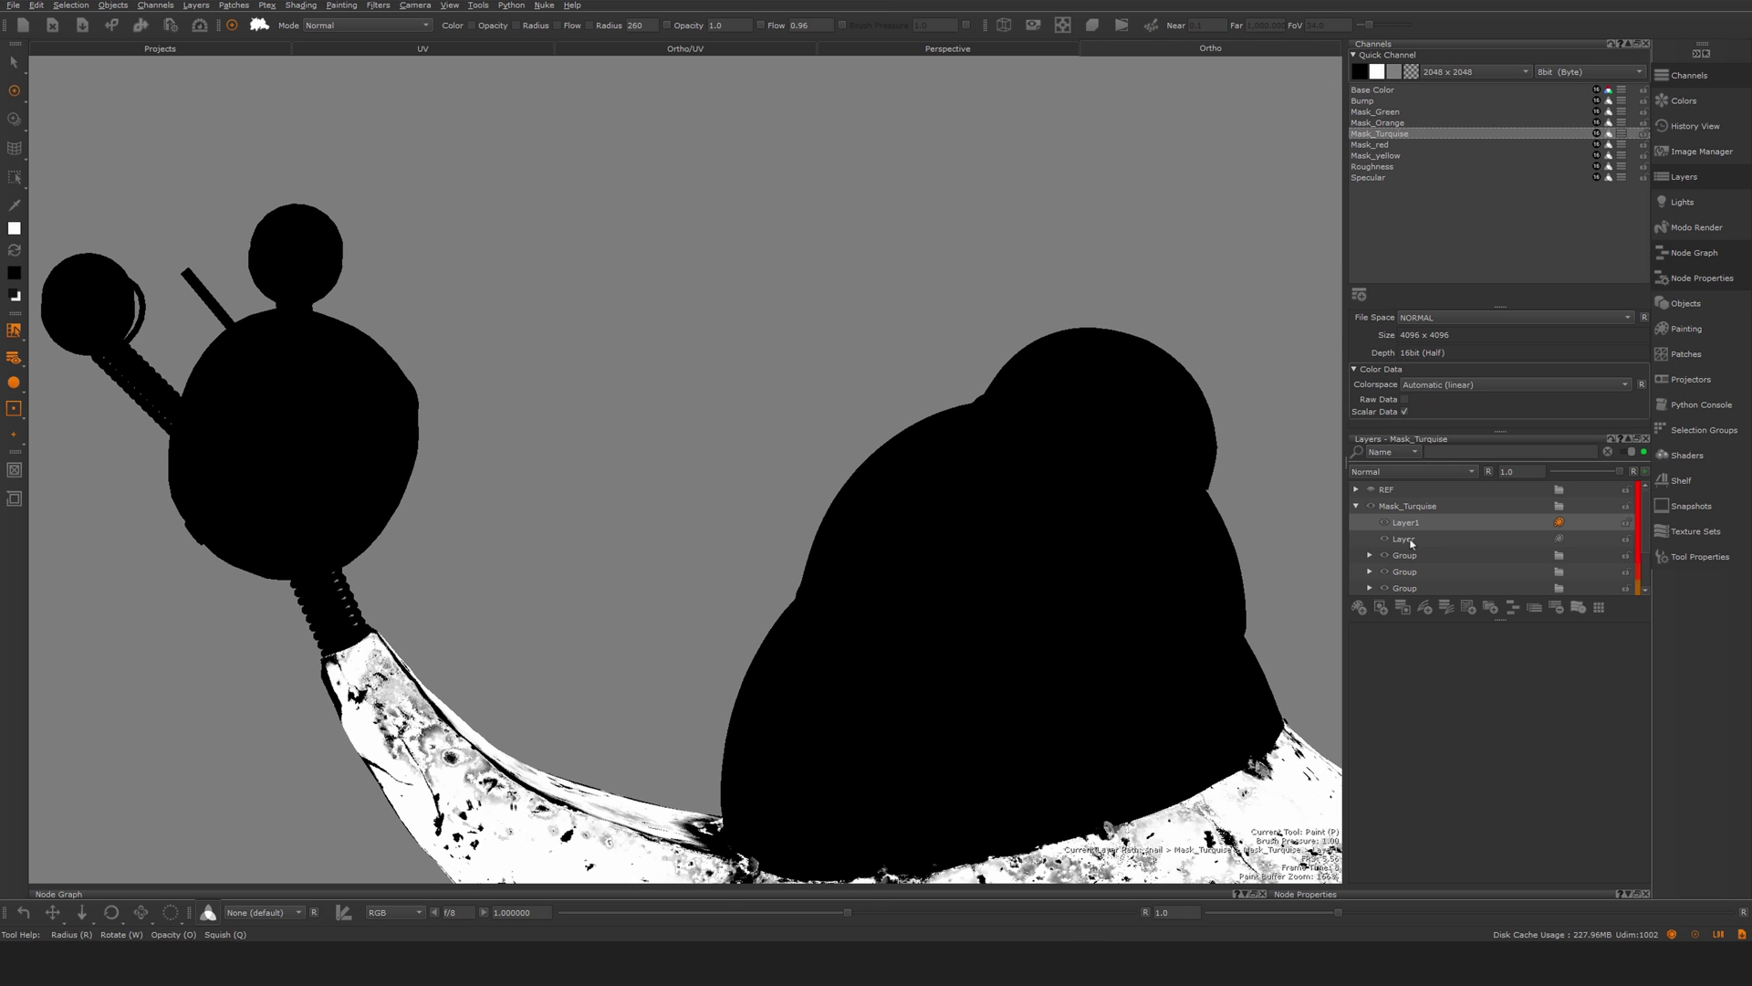
{"action": "left_click_drag", "start_coordinate": [1501, 621], "coordinate": [1492, 840]}
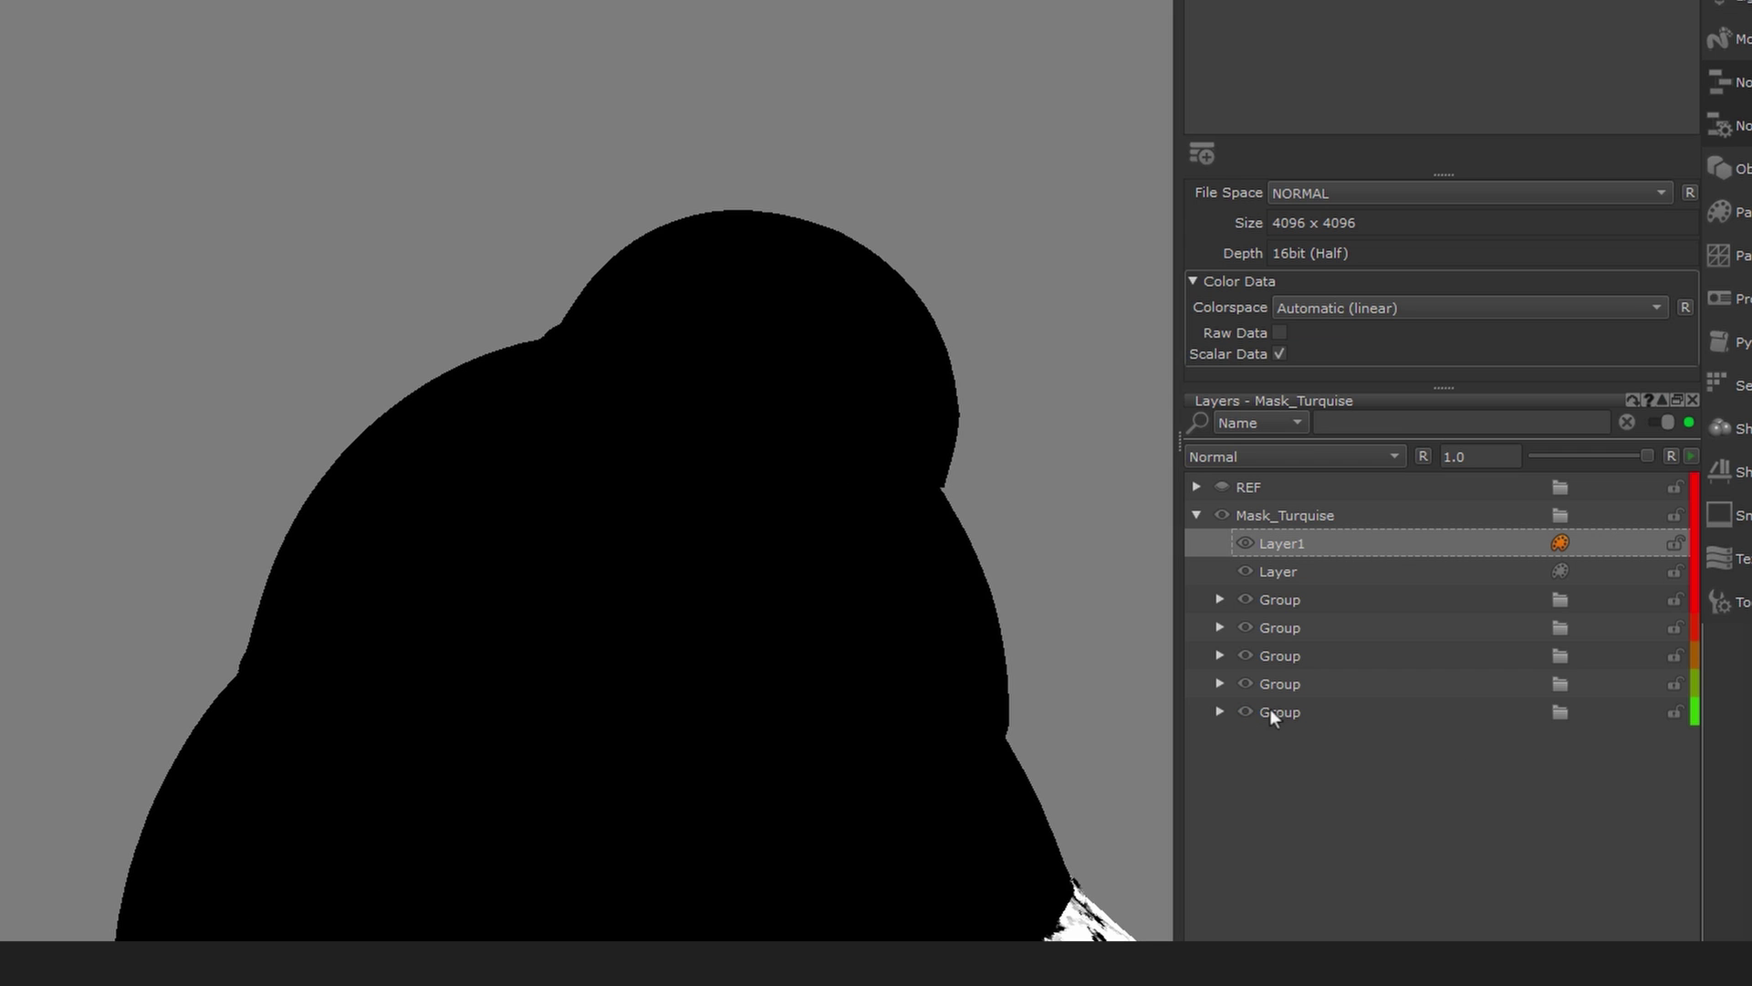
{"action": "left_click", "coordinate": [1245, 683]}
{"action": "left_click_drag", "start_coordinate": [1246, 630], "coordinate": [1239, 527]}
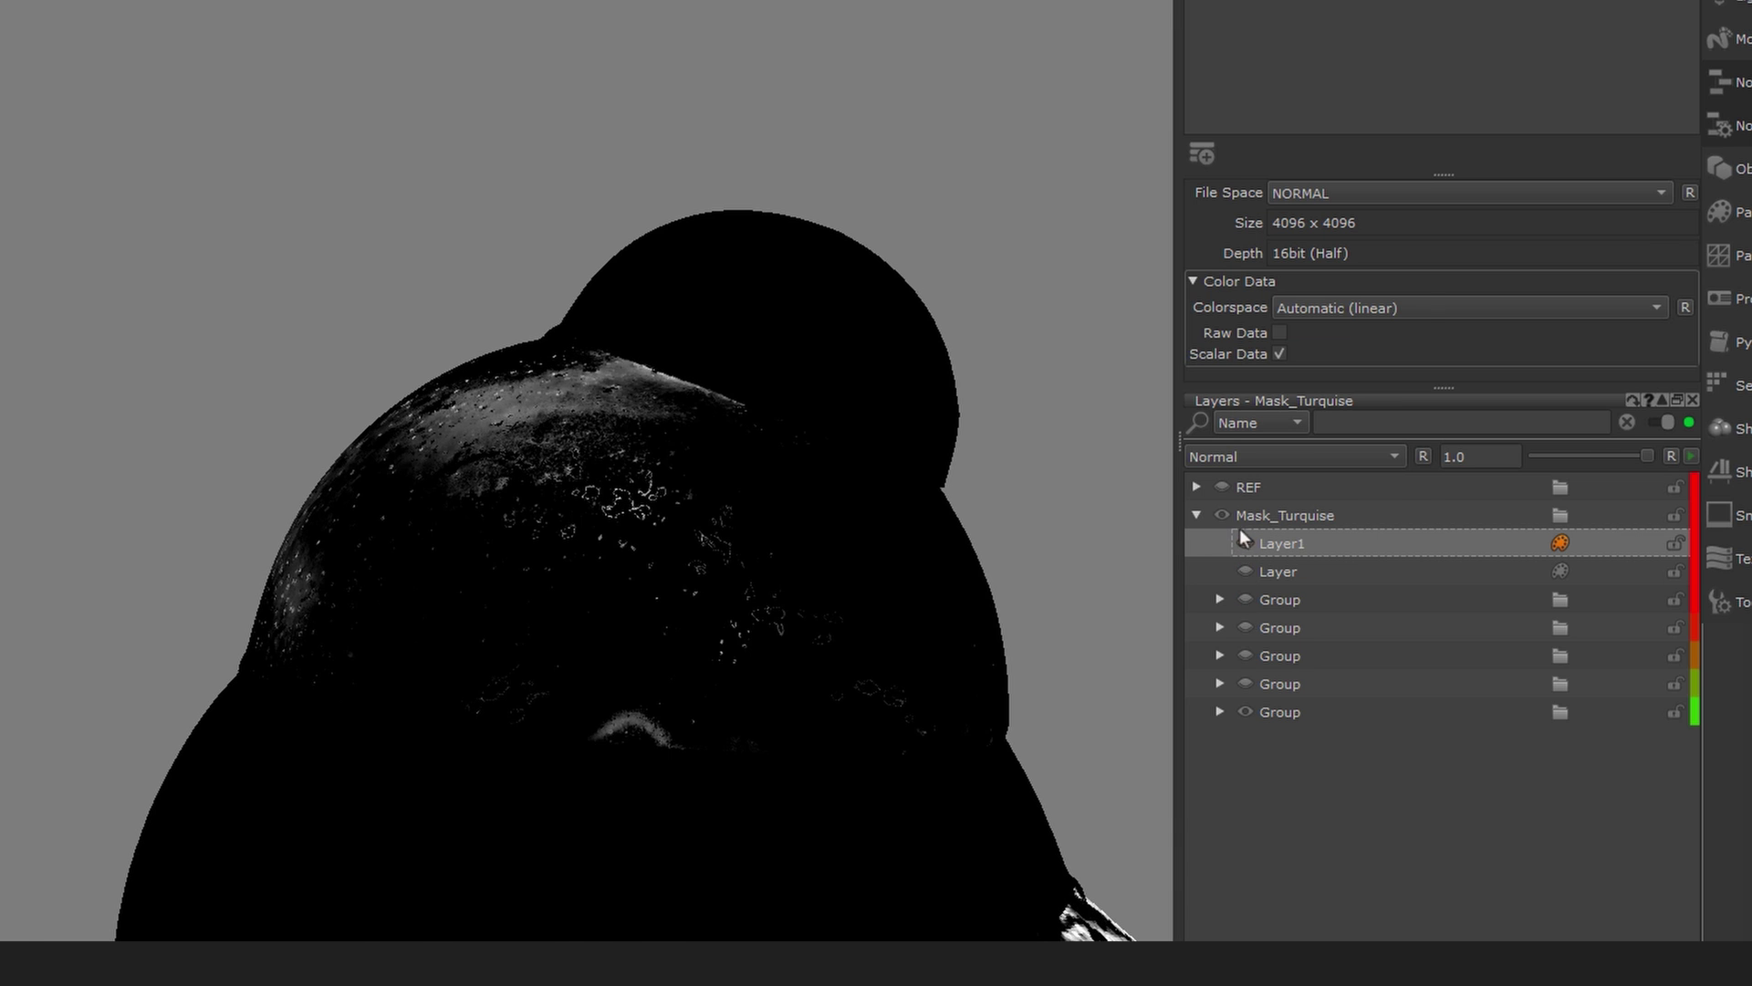
{"action": "middle_click_drag", "start_coordinate": [887, 507], "coordinate": [574, 95], "text": "alt"}
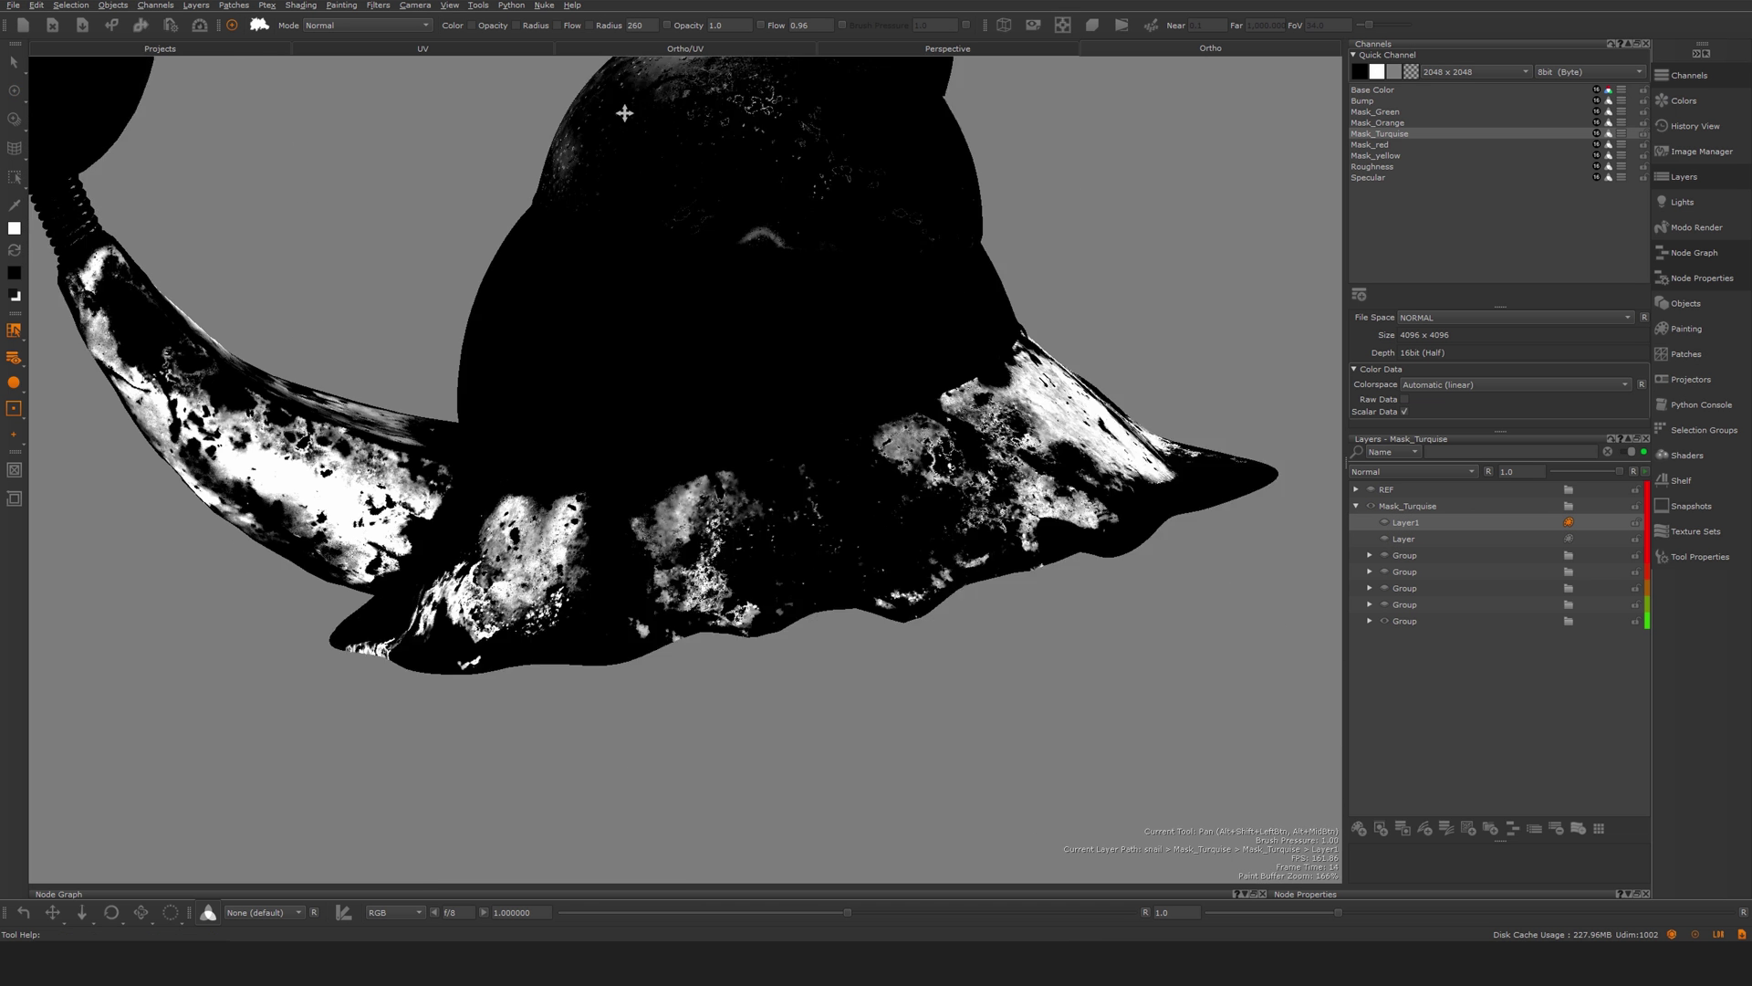
{"action": "right_click_drag", "start_coordinate": [574, 94], "coordinate": [539, 125], "text": "alt"}
{"action": "left_click_drag", "start_coordinate": [539, 125], "coordinate": [563, 239], "text": "alt"}
{"action": "middle_click_drag", "start_coordinate": [563, 238], "coordinate": [584, 293], "text": "alt"}
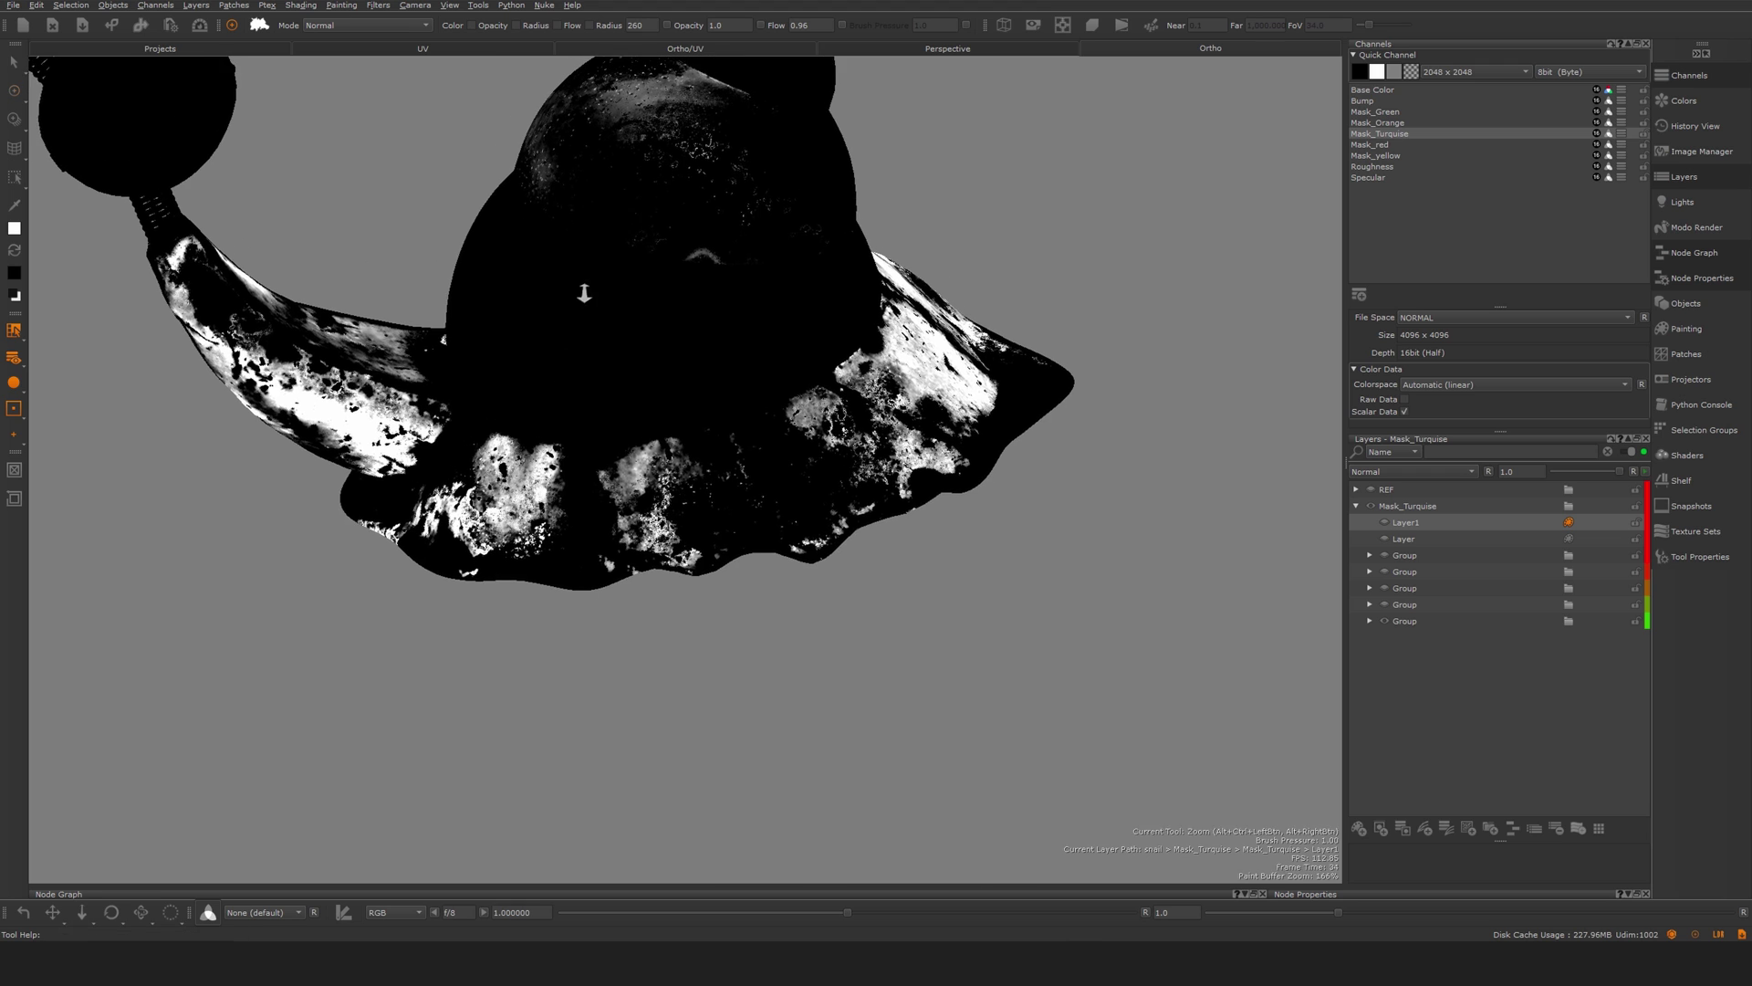
{"action": "key", "text": "p"}
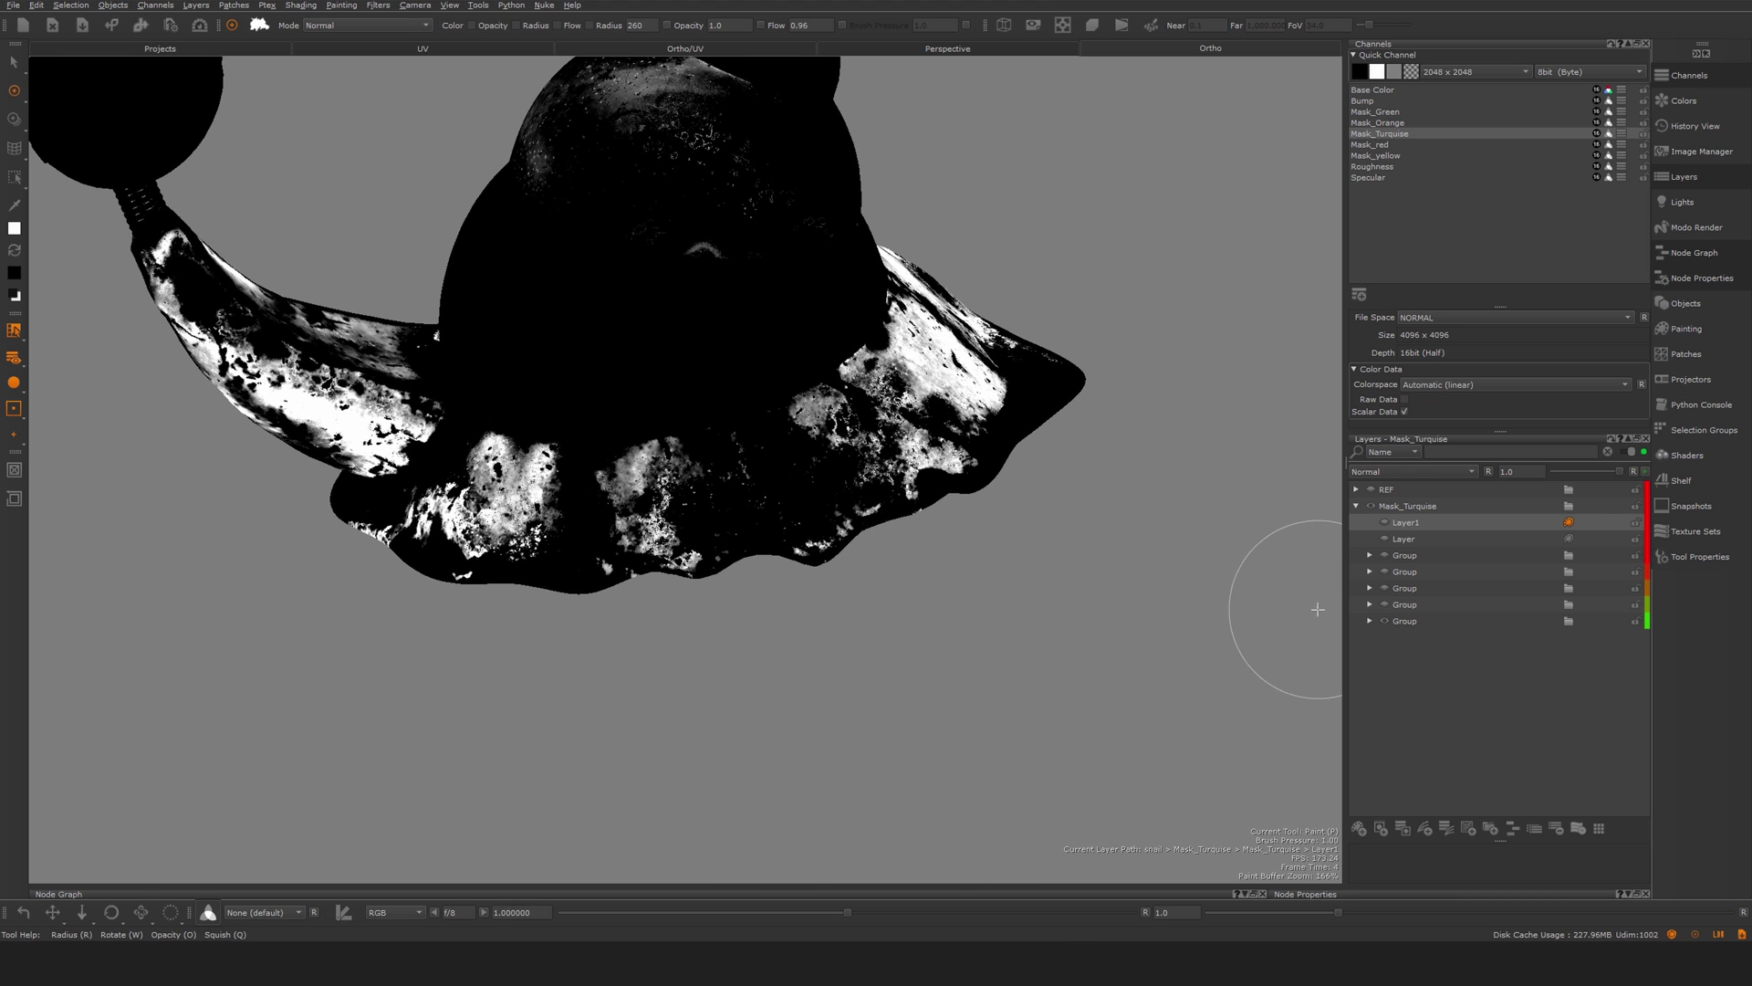
- Show the hidden groups and paint layers of the Mask_Turquise channel again one by one, from the lowest upwards
{"action": "left_click", "coordinate": [1386, 605]}
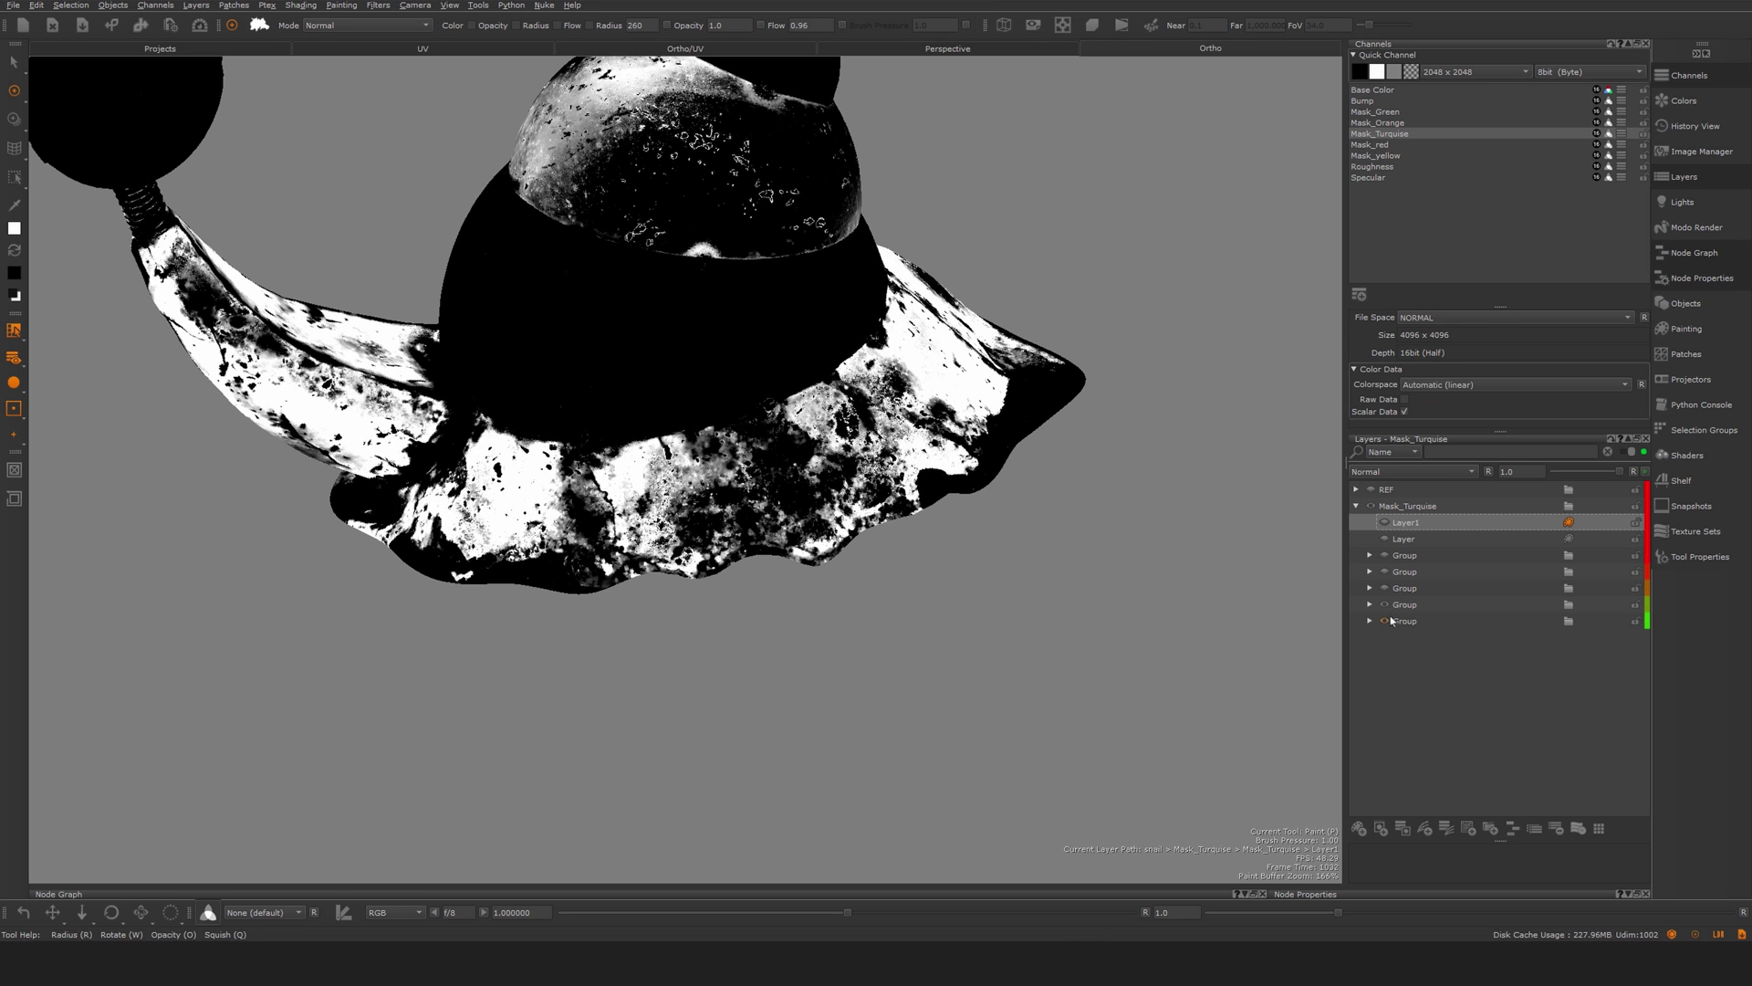
{"action": "left_click", "coordinate": [1386, 589]}
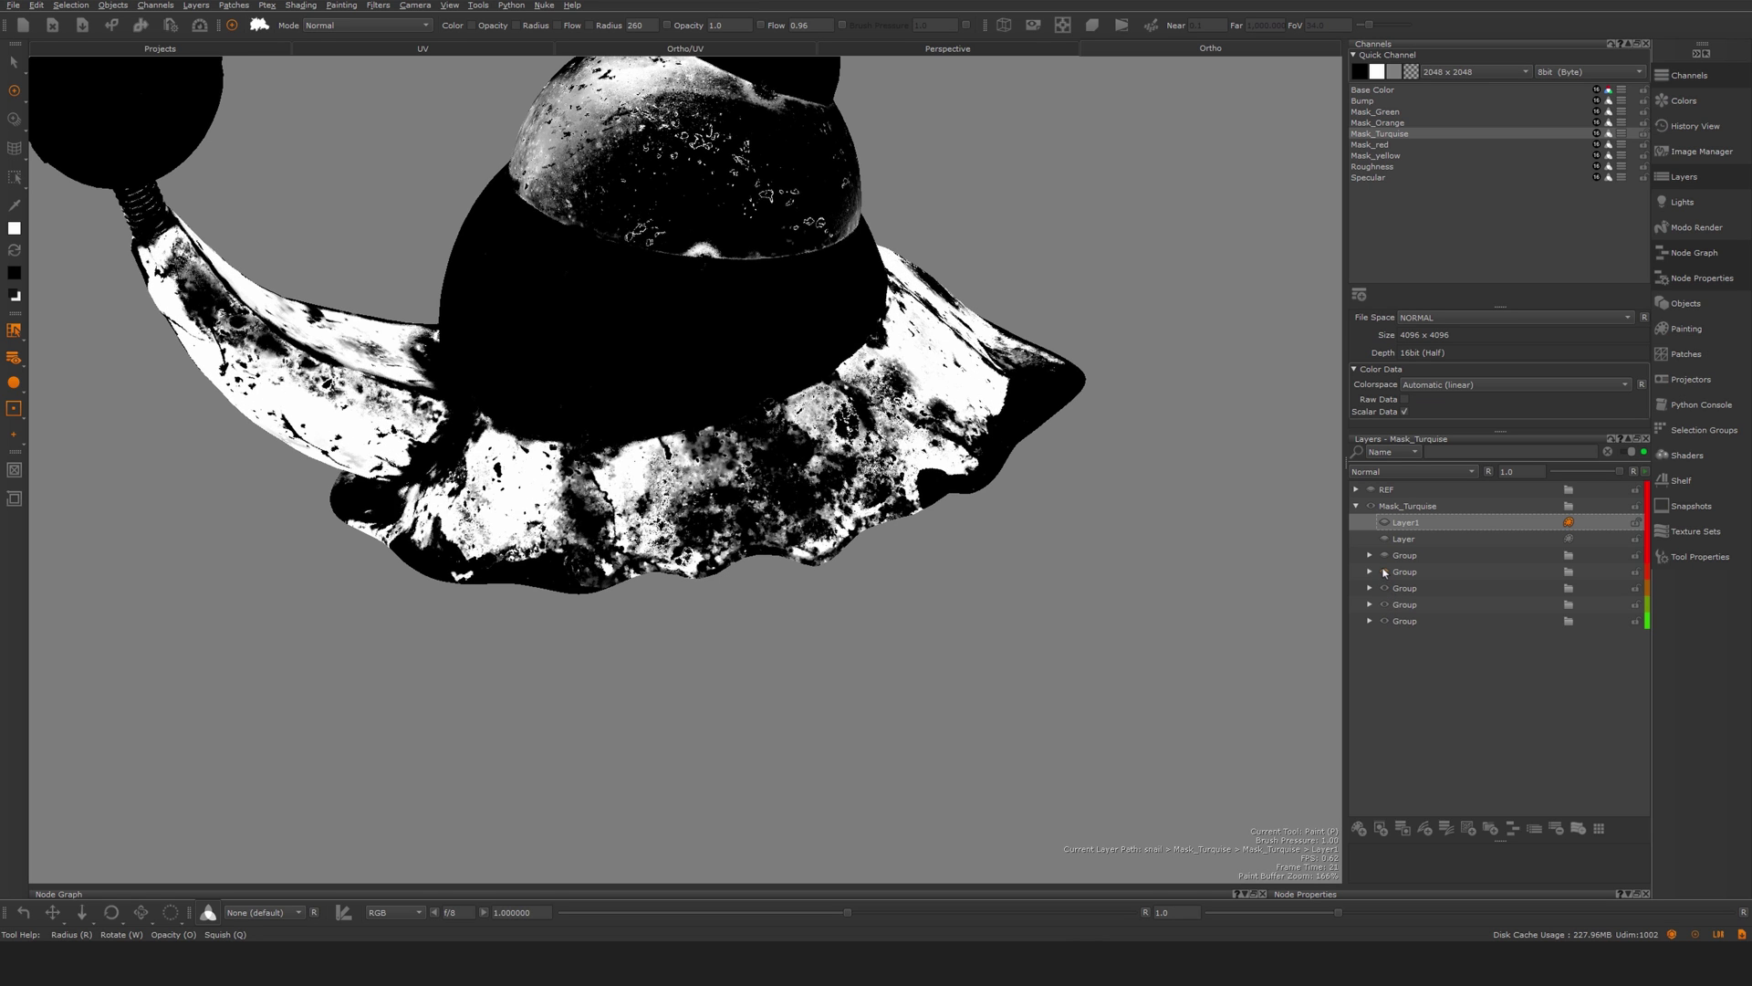
{"action": "left_click", "coordinate": [1386, 572]}
{"action": "left_click", "coordinate": [1386, 556]}
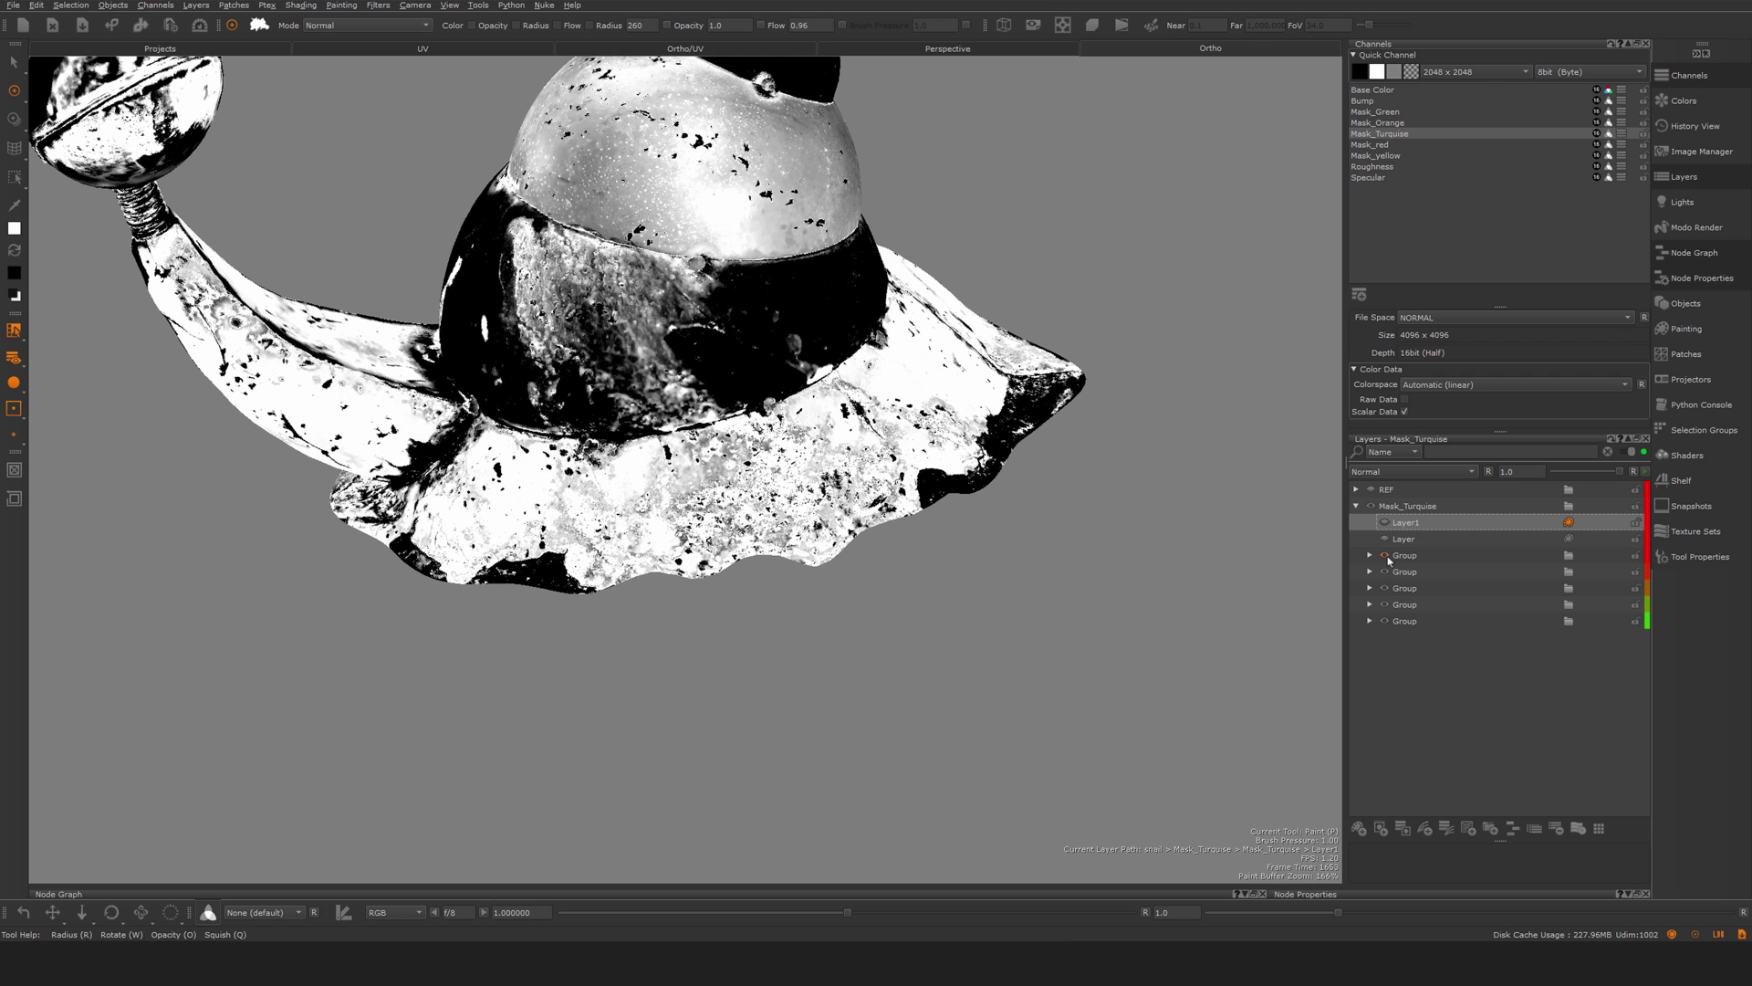
{"action": "left_click", "coordinate": [1386, 539]}
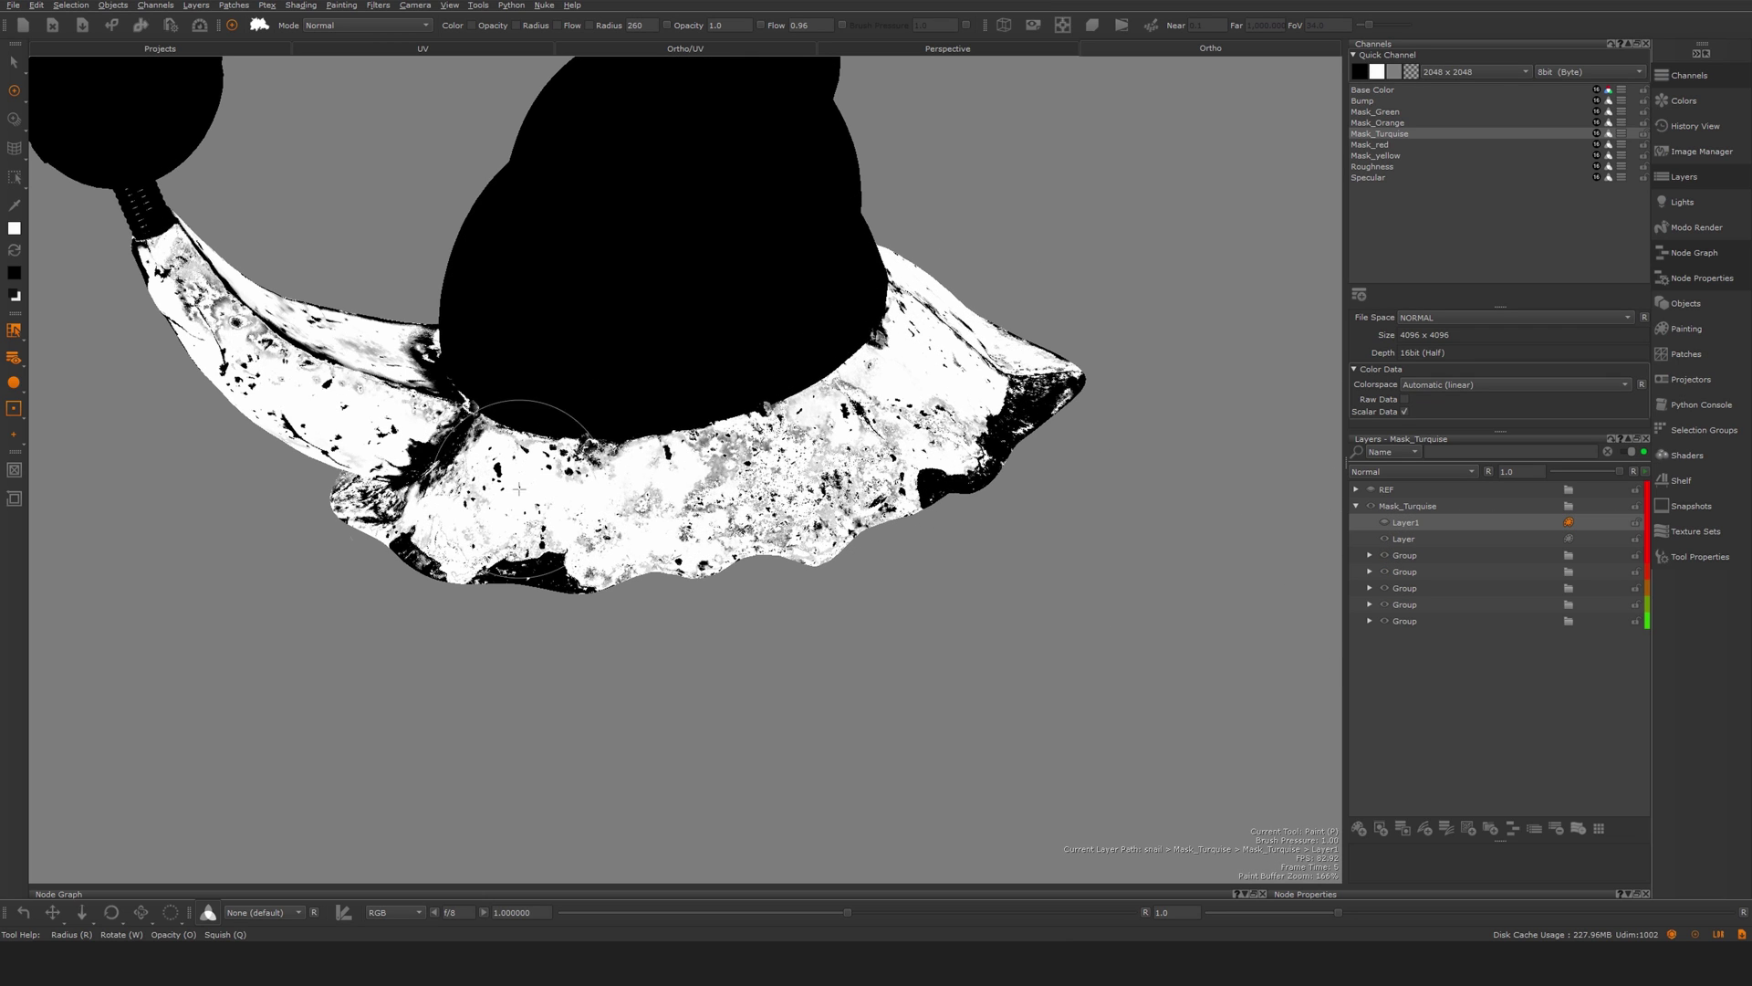
{"action": "left_click", "coordinate": [1399, 527]}
{"action": "left_click", "coordinate": [1385, 523]}
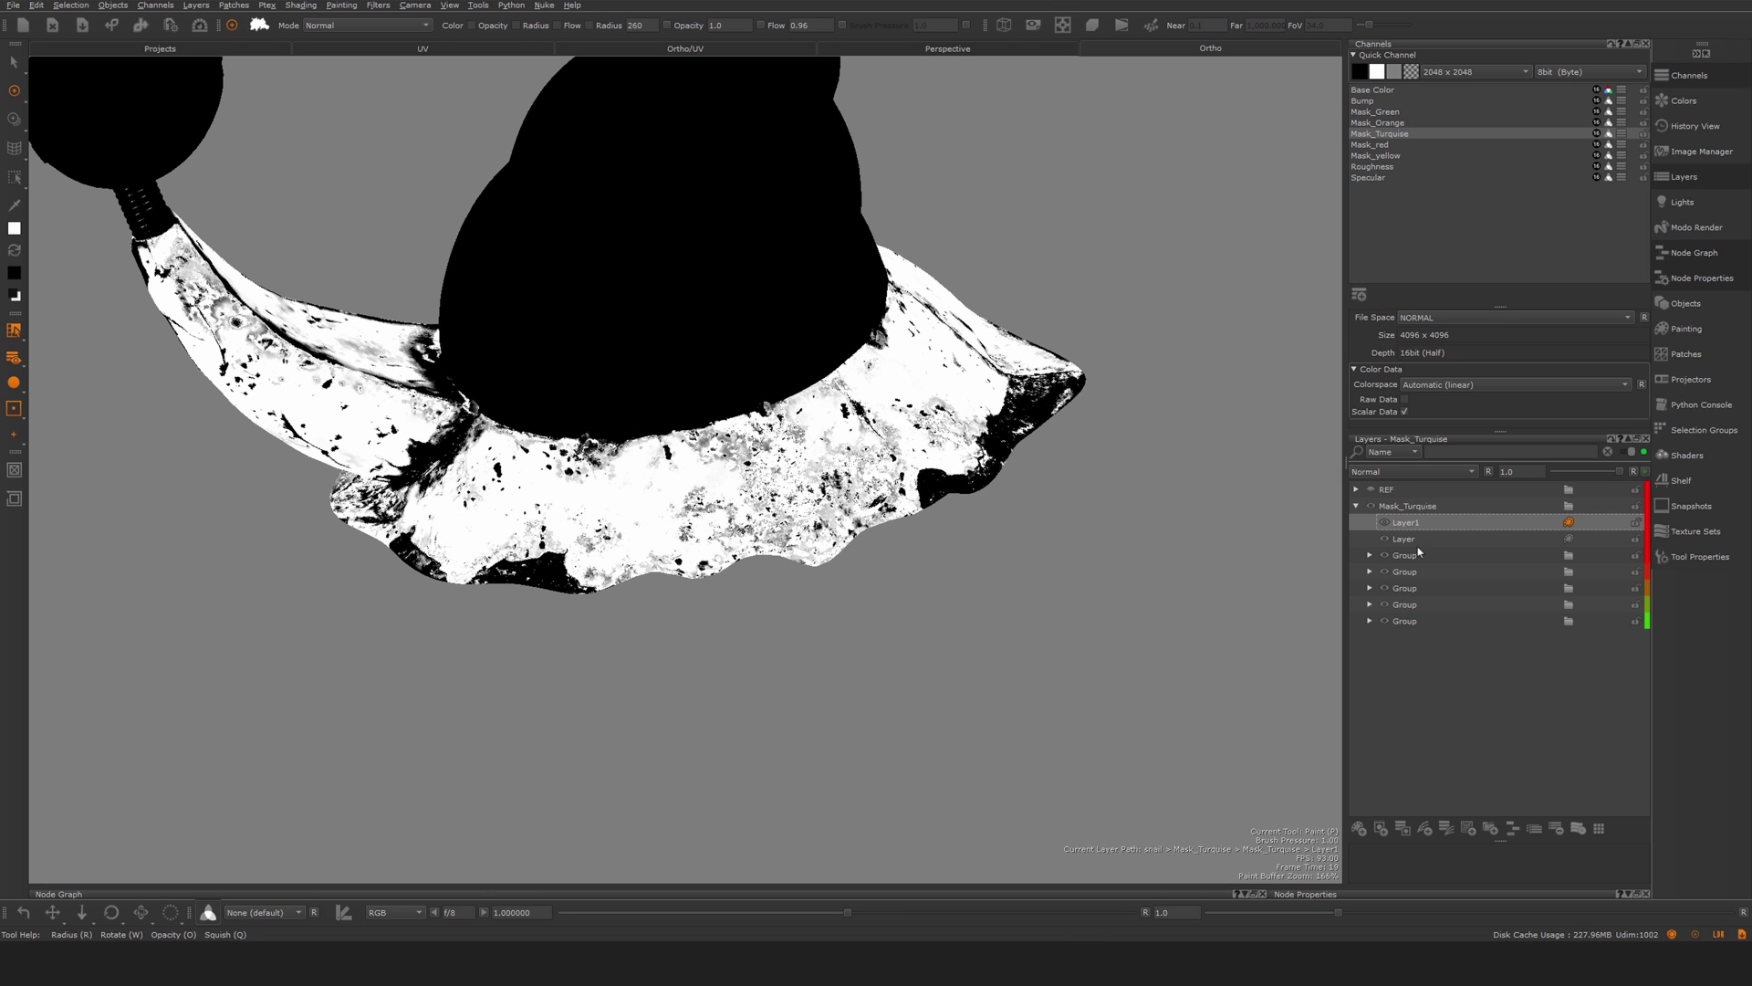
- Try painting on the speckled skirt below the shell in the turquoise mask and undo the strokes
{"action": "middle_click_drag", "start_coordinate": [827, 510], "coordinate": [824, 513], "text": "alt"}
{"action": "right_click_drag", "start_coordinate": [826, 514], "coordinate": [949, 513], "text": "alt"}
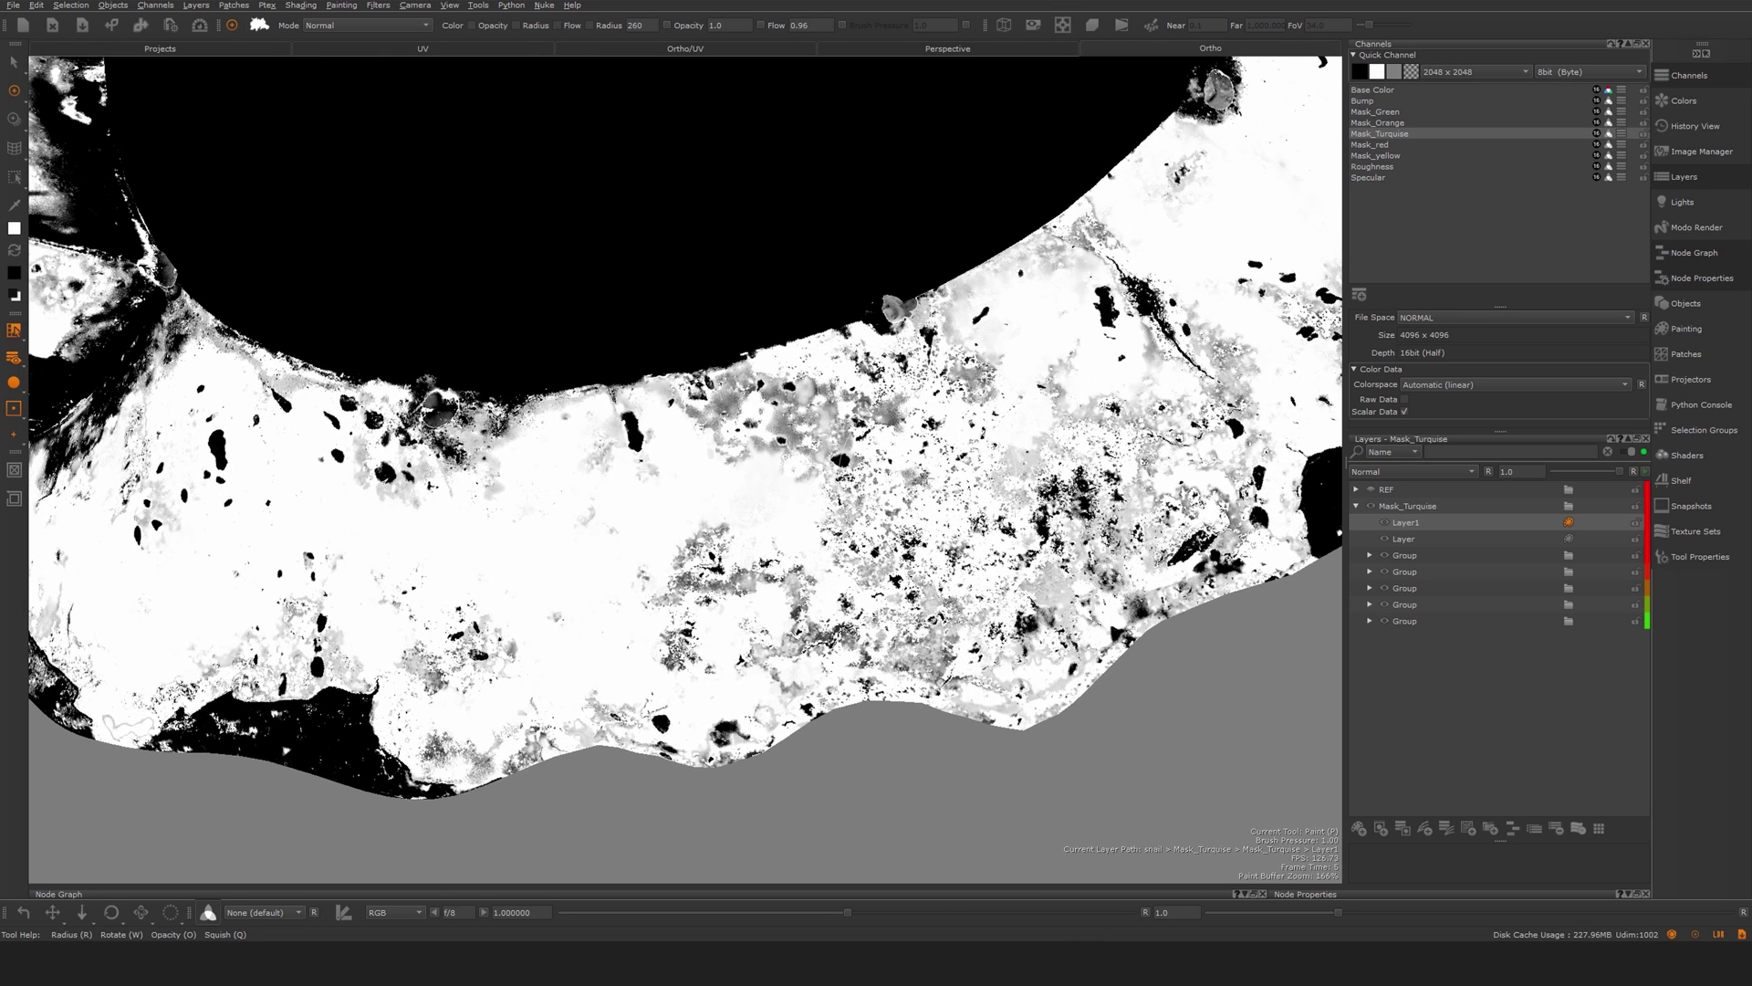
{"action": "left_click_drag", "start_coordinate": [923, 523], "coordinate": [1237, 444]}
{"action": "key", "text": "ctrl+z"}
{"action": "mouse_move", "coordinate": [922, 520]}
{"action": "left_mouse_down"}
{"action": "mouse_move", "coordinate": [856, 515]}
{"action": "mouse_move", "coordinate": [959, 475]}
{"action": "mouse_move", "coordinate": [978, 442]}
{"action": "mouse_move", "coordinate": [929, 504]}
{"action": "left_mouse_up"}
{"action": "key", "text": "ctrl+z"}
- Examine the complete turquoise mask up close along the snail's skirt and body
{"action": "right_click_drag", "start_coordinate": [918, 475], "coordinate": [769, 477], "text": "alt"}
{"action": "left_click_drag", "start_coordinate": [769, 477], "coordinate": [803, 484], "text": "alt"}
{"action": "middle_click_drag", "start_coordinate": [584, 493], "coordinate": [803, 484], "text": "alt"}
{"action": "right_click_drag", "start_coordinate": [711, 484], "coordinate": [839, 484], "text": "alt"}
{"action": "left_click_drag", "start_coordinate": [821, 493], "coordinate": [767, 456], "text": "alt"}
{"action": "right_click_drag", "start_coordinate": [675, 477], "coordinate": [790, 478], "text": "alt"}
{"action": "left_click_drag", "start_coordinate": [791, 476], "coordinate": [708, 465]}
- Switch to the Mask_Orange channel and review its mask on the snail's top shell ball and its layer groups
{"action": "left_click", "coordinate": [1378, 122]}
{"action": "right_click_drag", "start_coordinate": [986, 205], "coordinate": [844, 289], "text": "alt"}
{"action": "middle_click_drag", "start_coordinate": [1022, 291], "coordinate": [932, 421], "text": "alt"}
{"action": "left_click_drag", "start_coordinate": [930, 422], "coordinate": [1041, 434], "text": "ctrl+alt"}
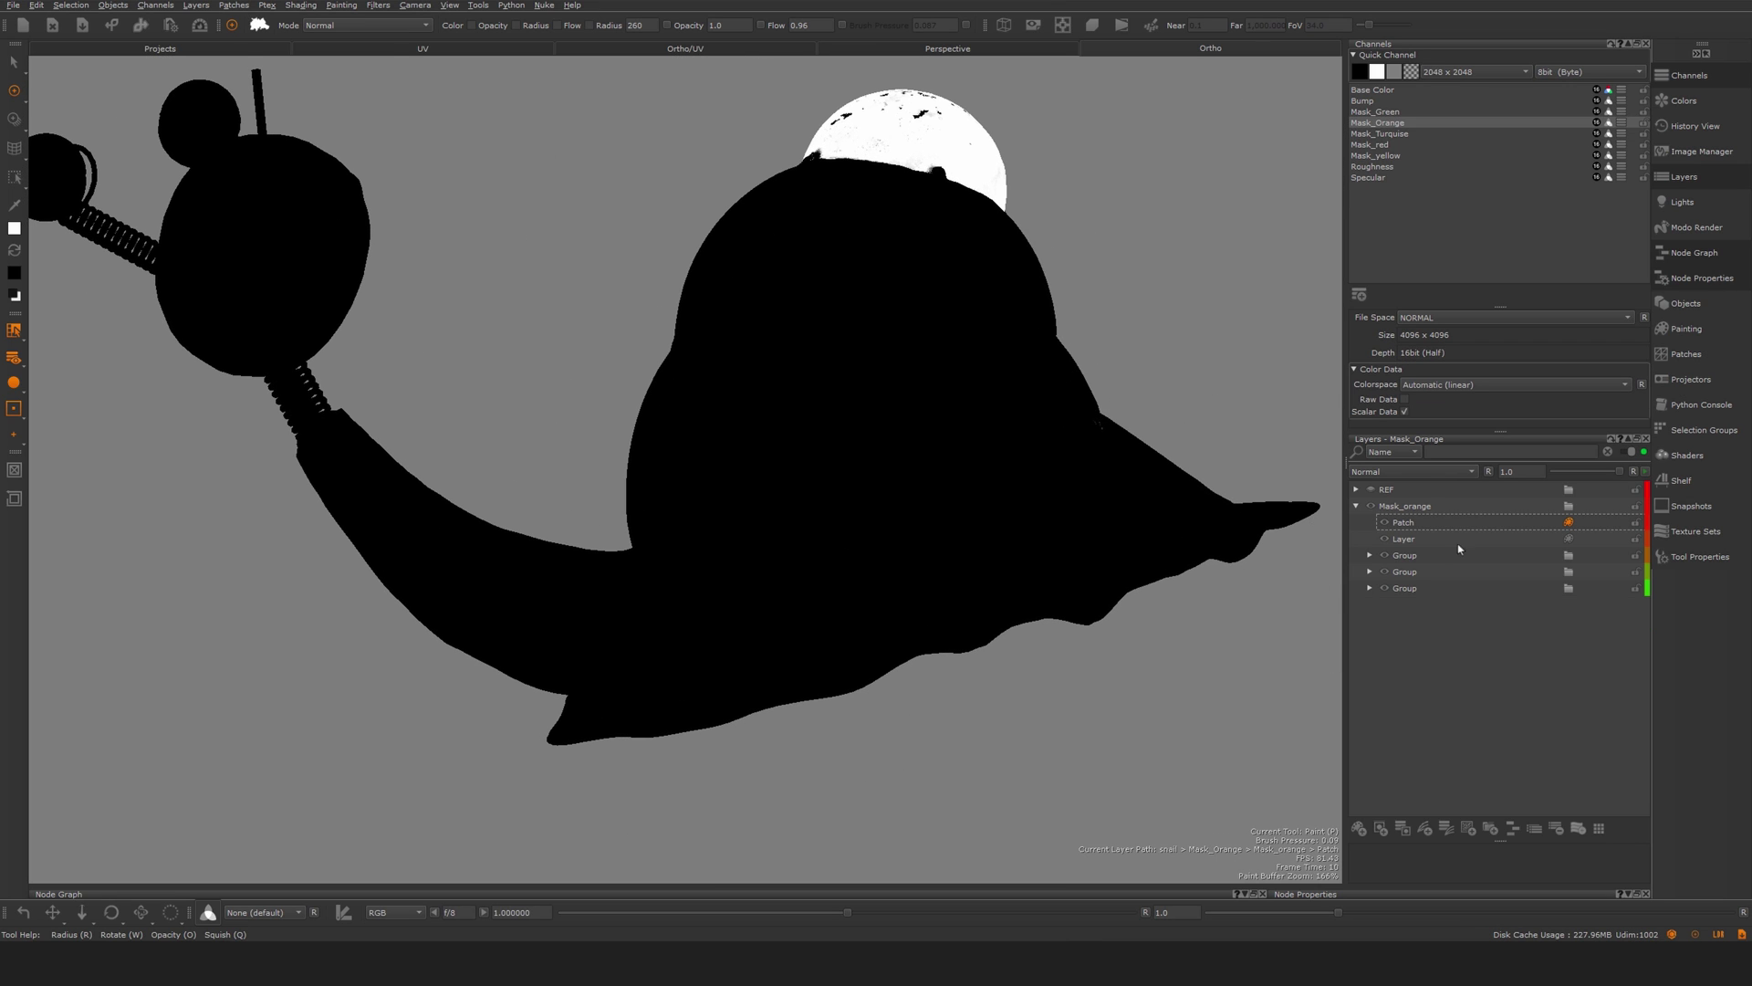
{"action": "left_click_drag", "start_coordinate": [1036, 204], "coordinate": [1026, 333], "text": "ctrl+alt"}
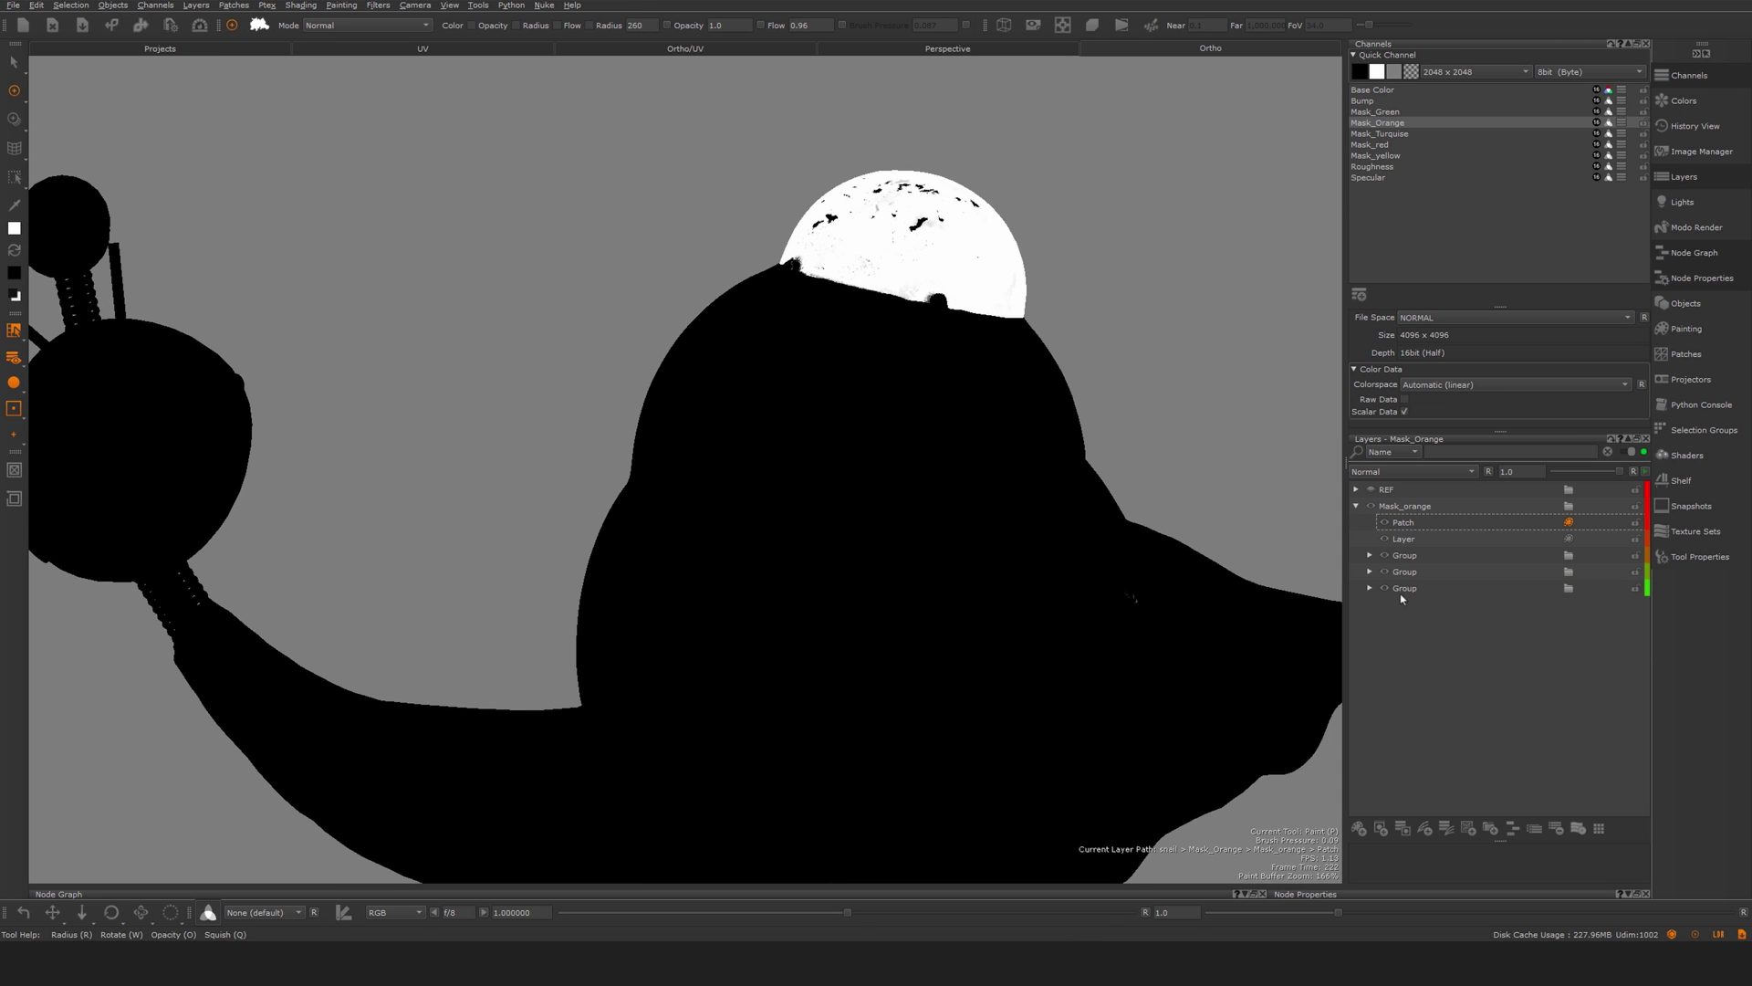
{"action": "left_click", "coordinate": [1369, 572]}
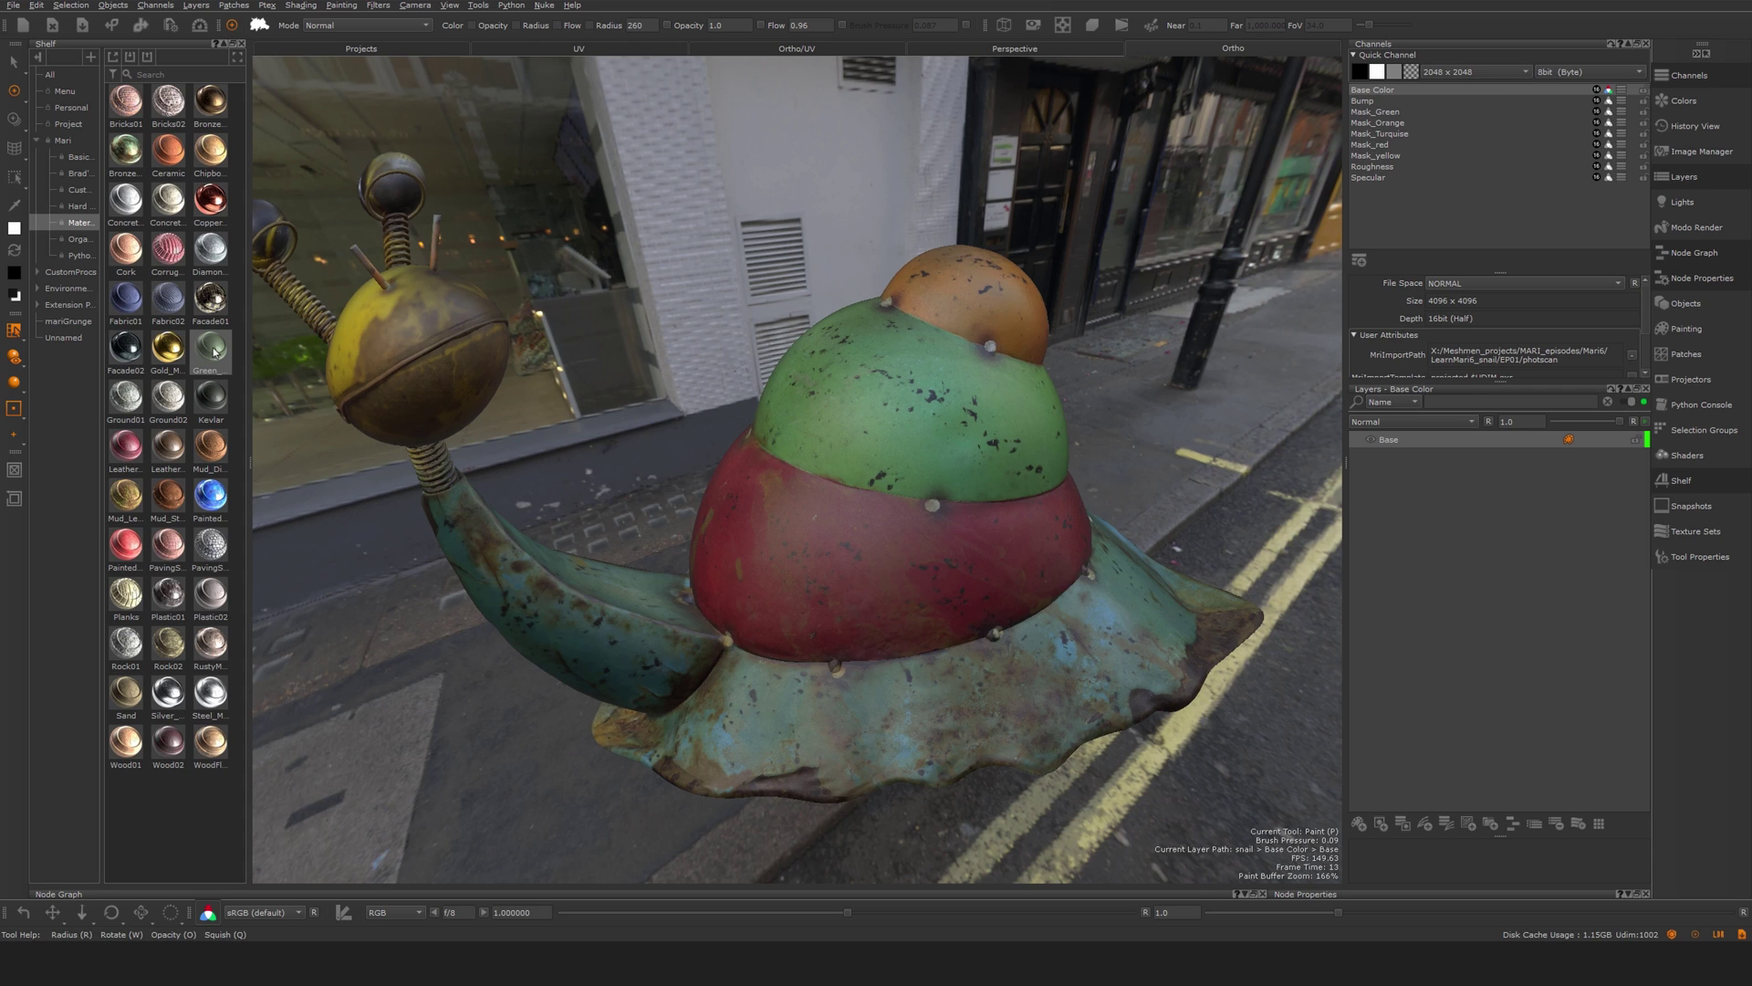
- Add the green_metal_rust material from Mari's shelf materials above the Base layer and check it on the snail
{"action": "mouse_move", "coordinate": [214, 354]}
{"action": "left_click_drag", "start_coordinate": [219, 359], "coordinate": [1427, 440]}
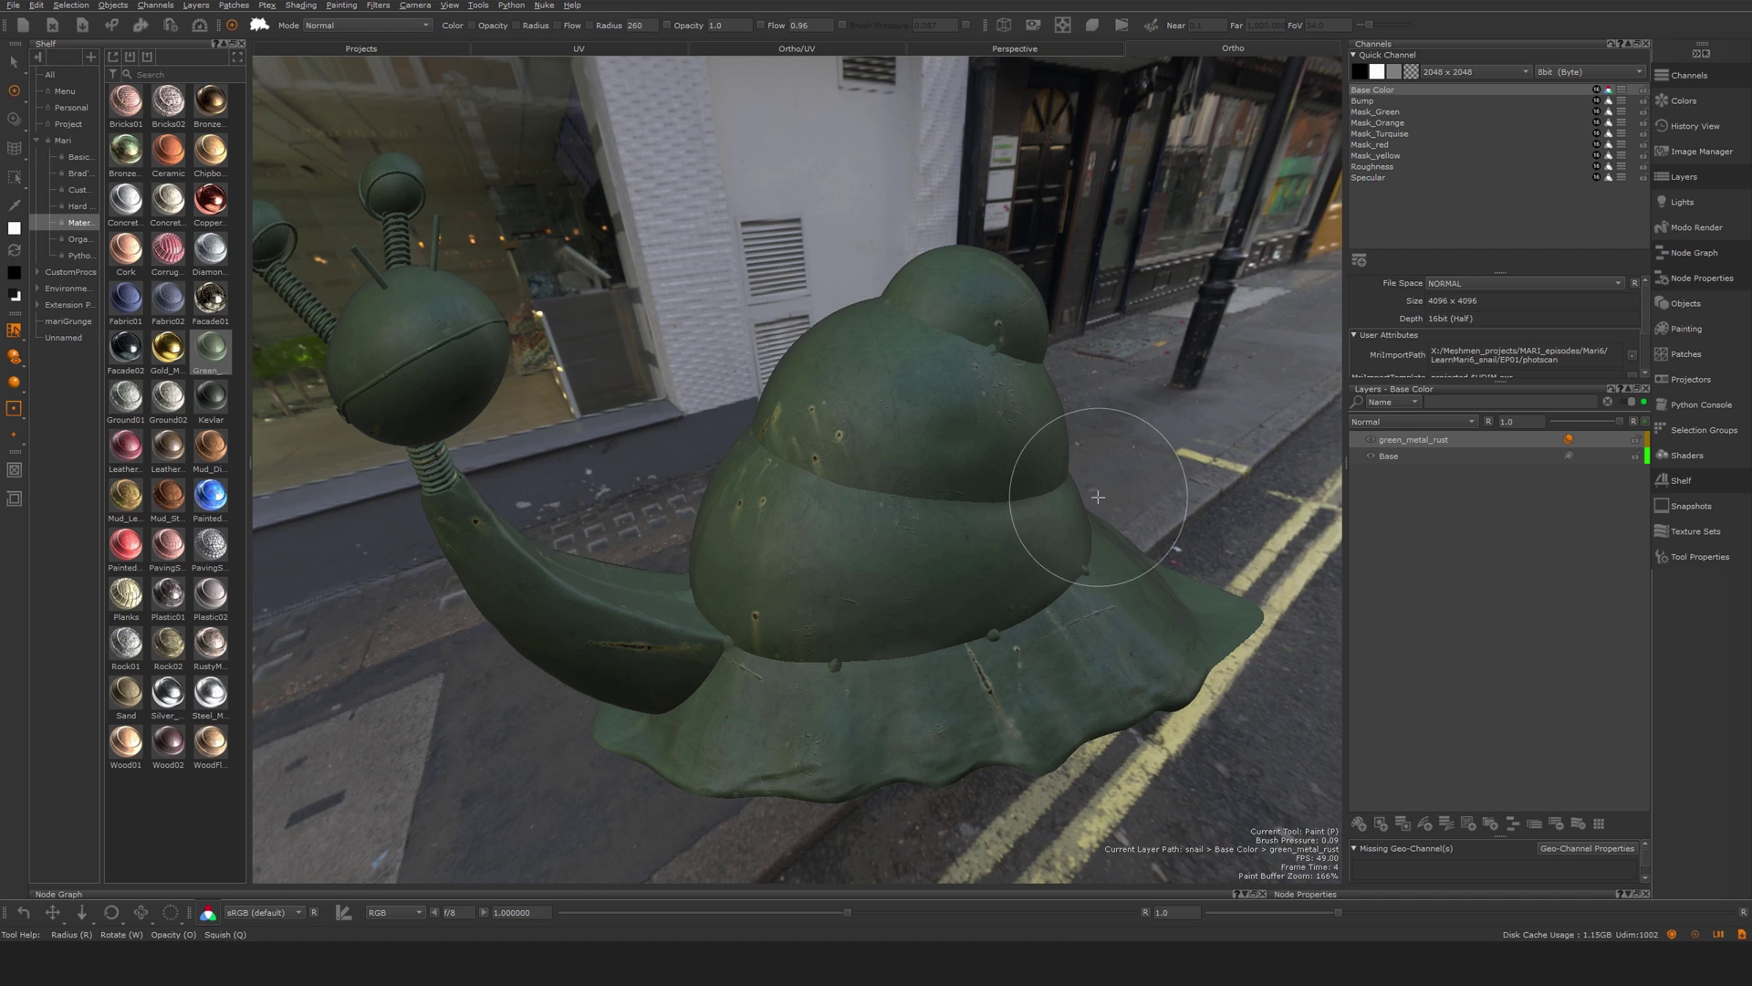
{"action": "left_click_drag", "start_coordinate": [1038, 506], "coordinate": [990, 544], "text": "alt"}
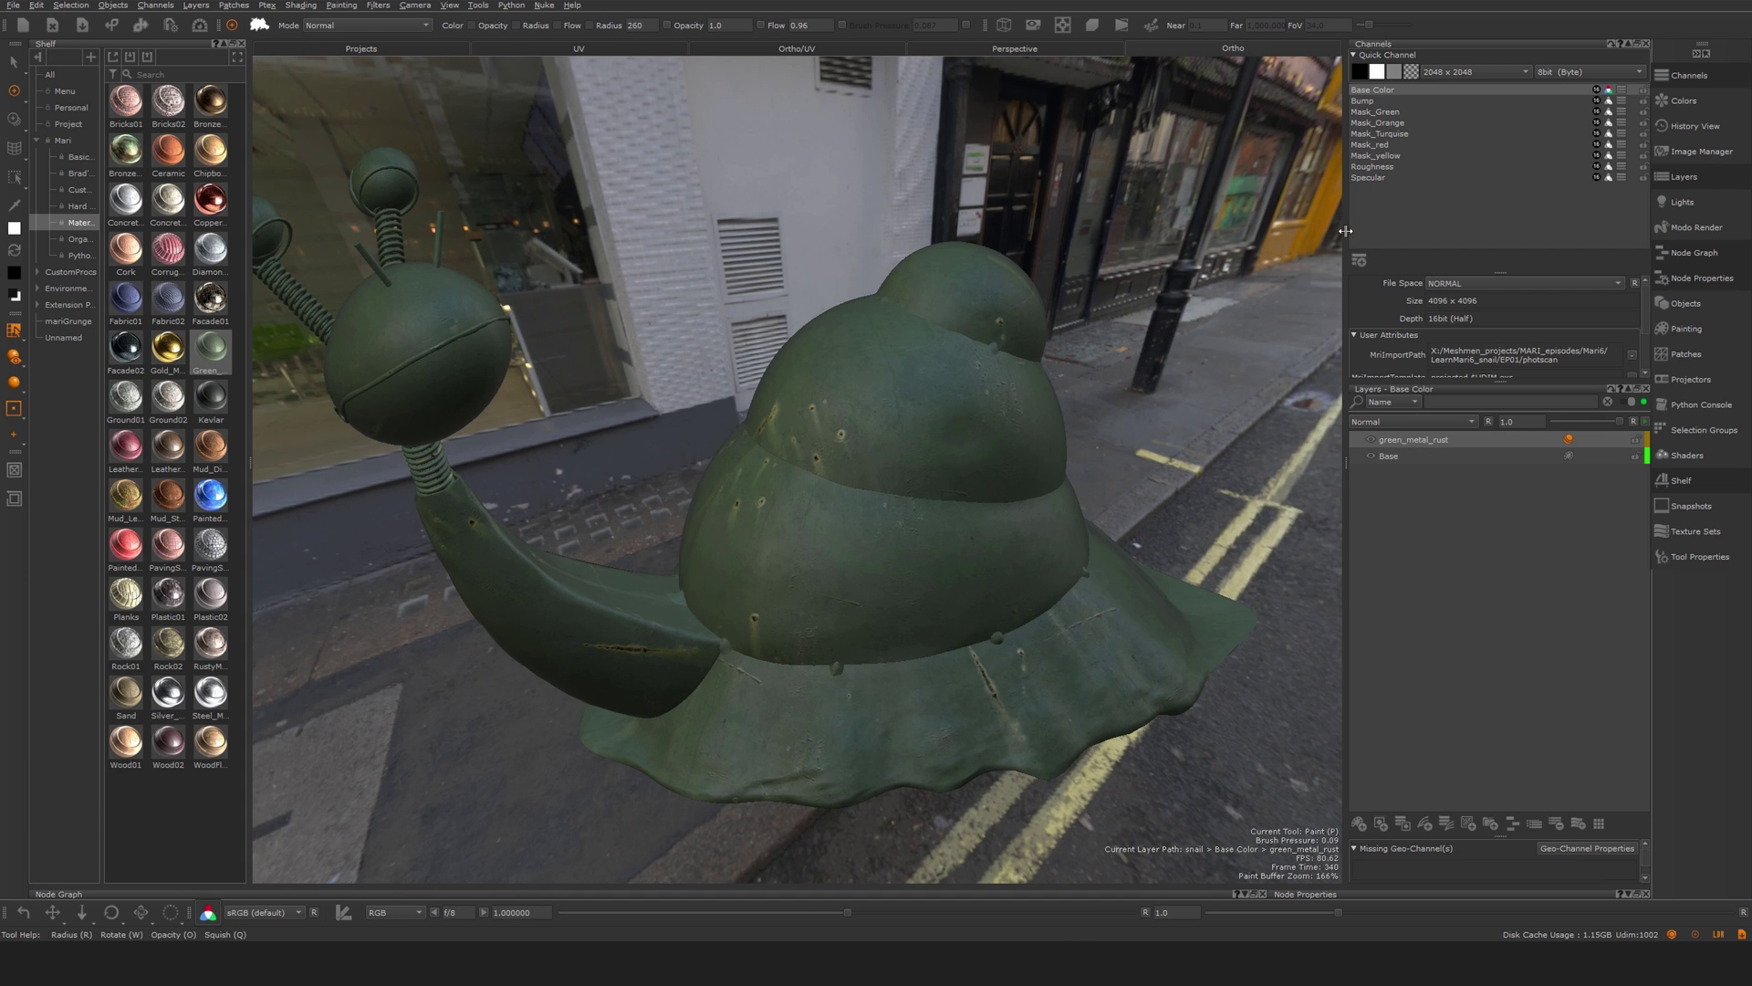
{"action": "left_click_drag", "start_coordinate": [1051, 438], "coordinate": [1021, 439], "text": "alt"}
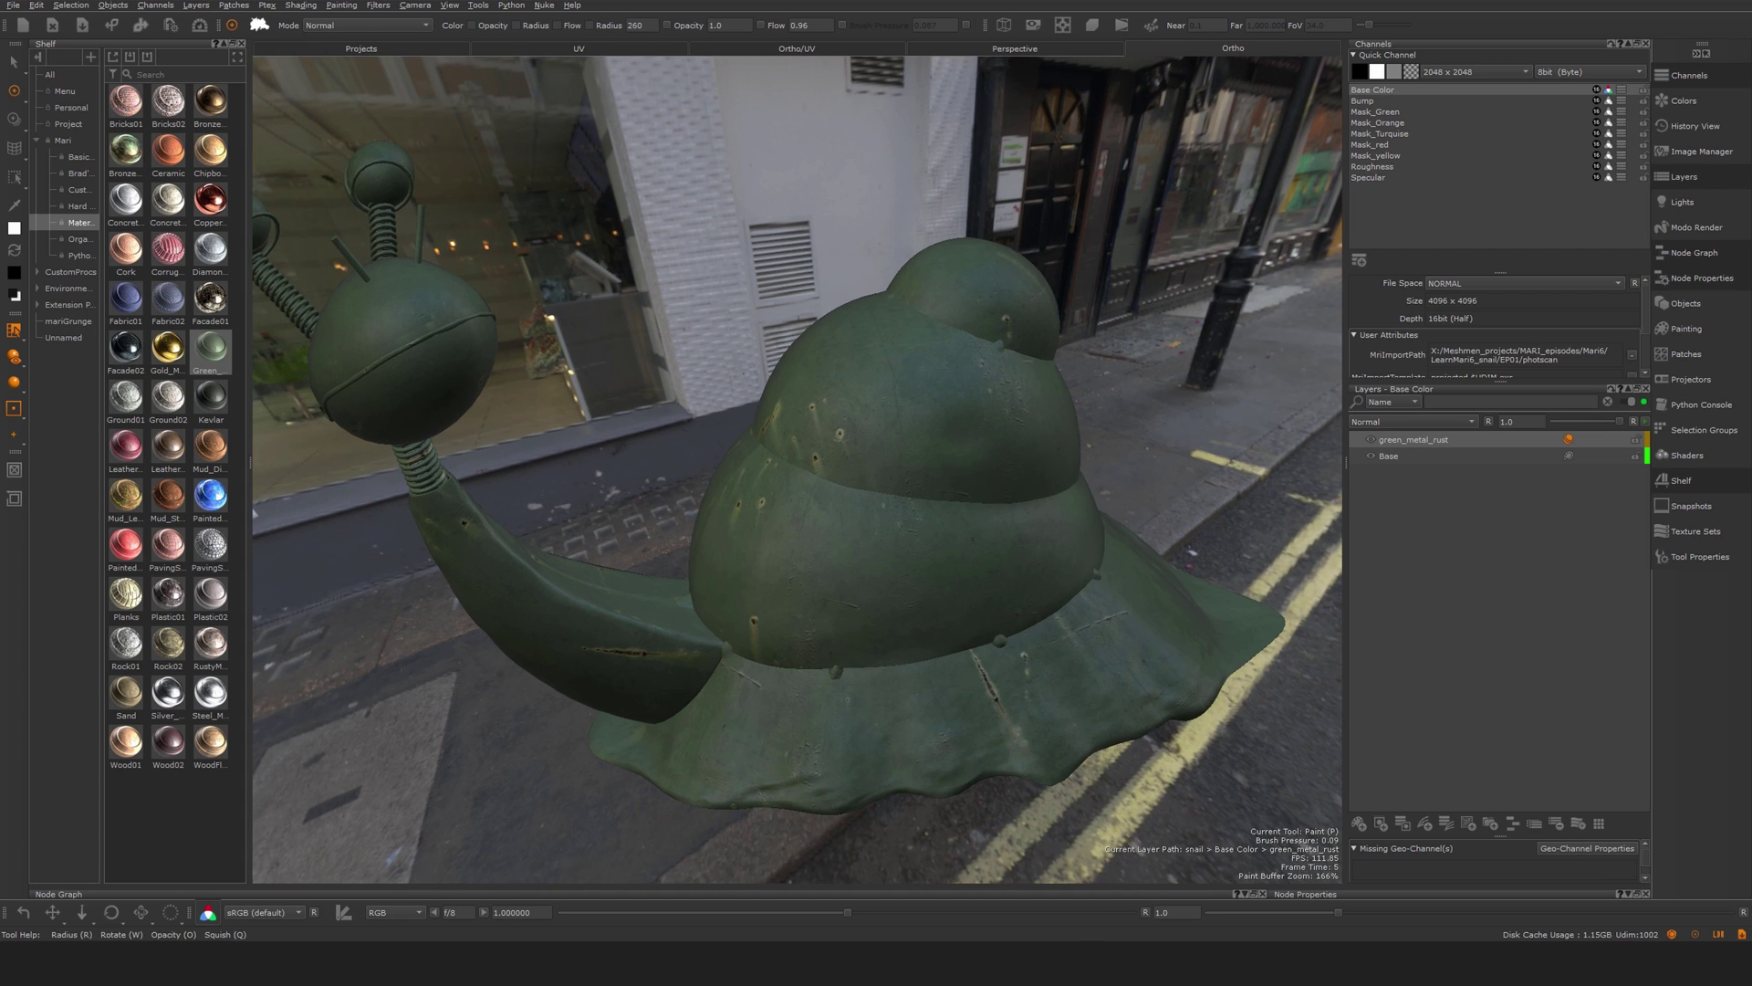
- View the material's Bump channel with the Current Channel shader and inspect its Roughness and Specular channels on the snail
{"action": "left_click", "coordinate": [1367, 101]}
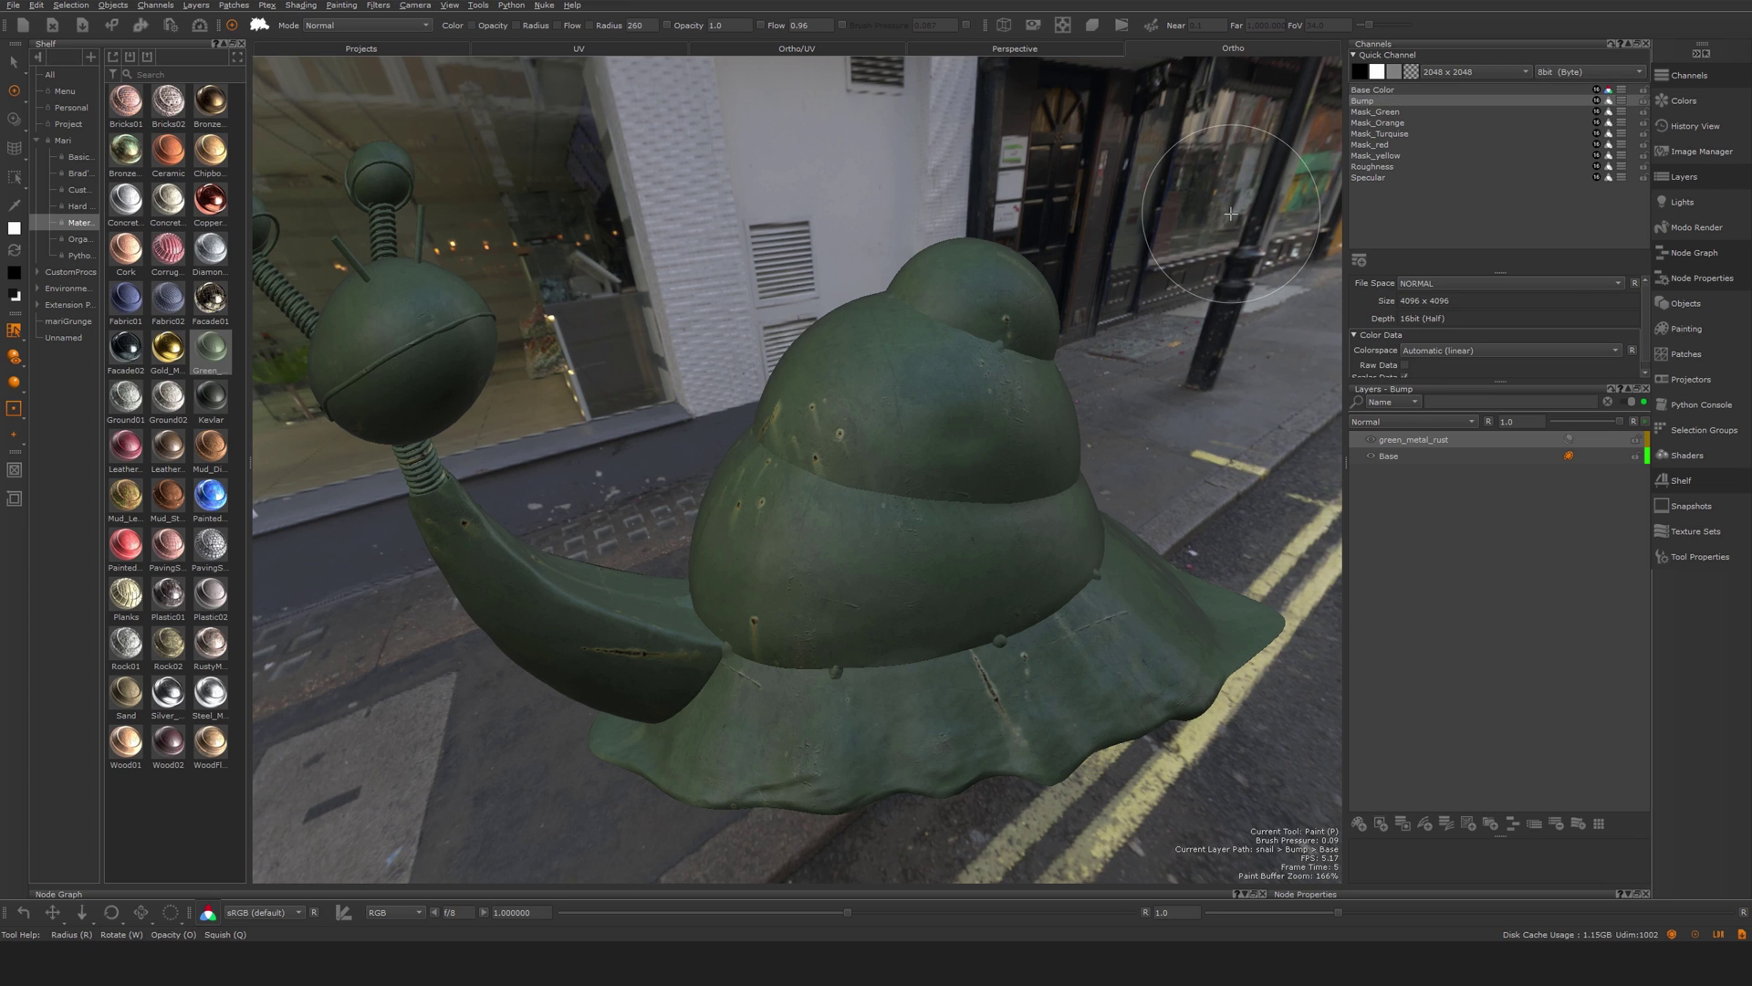
{"action": "key", "text": "grave"}
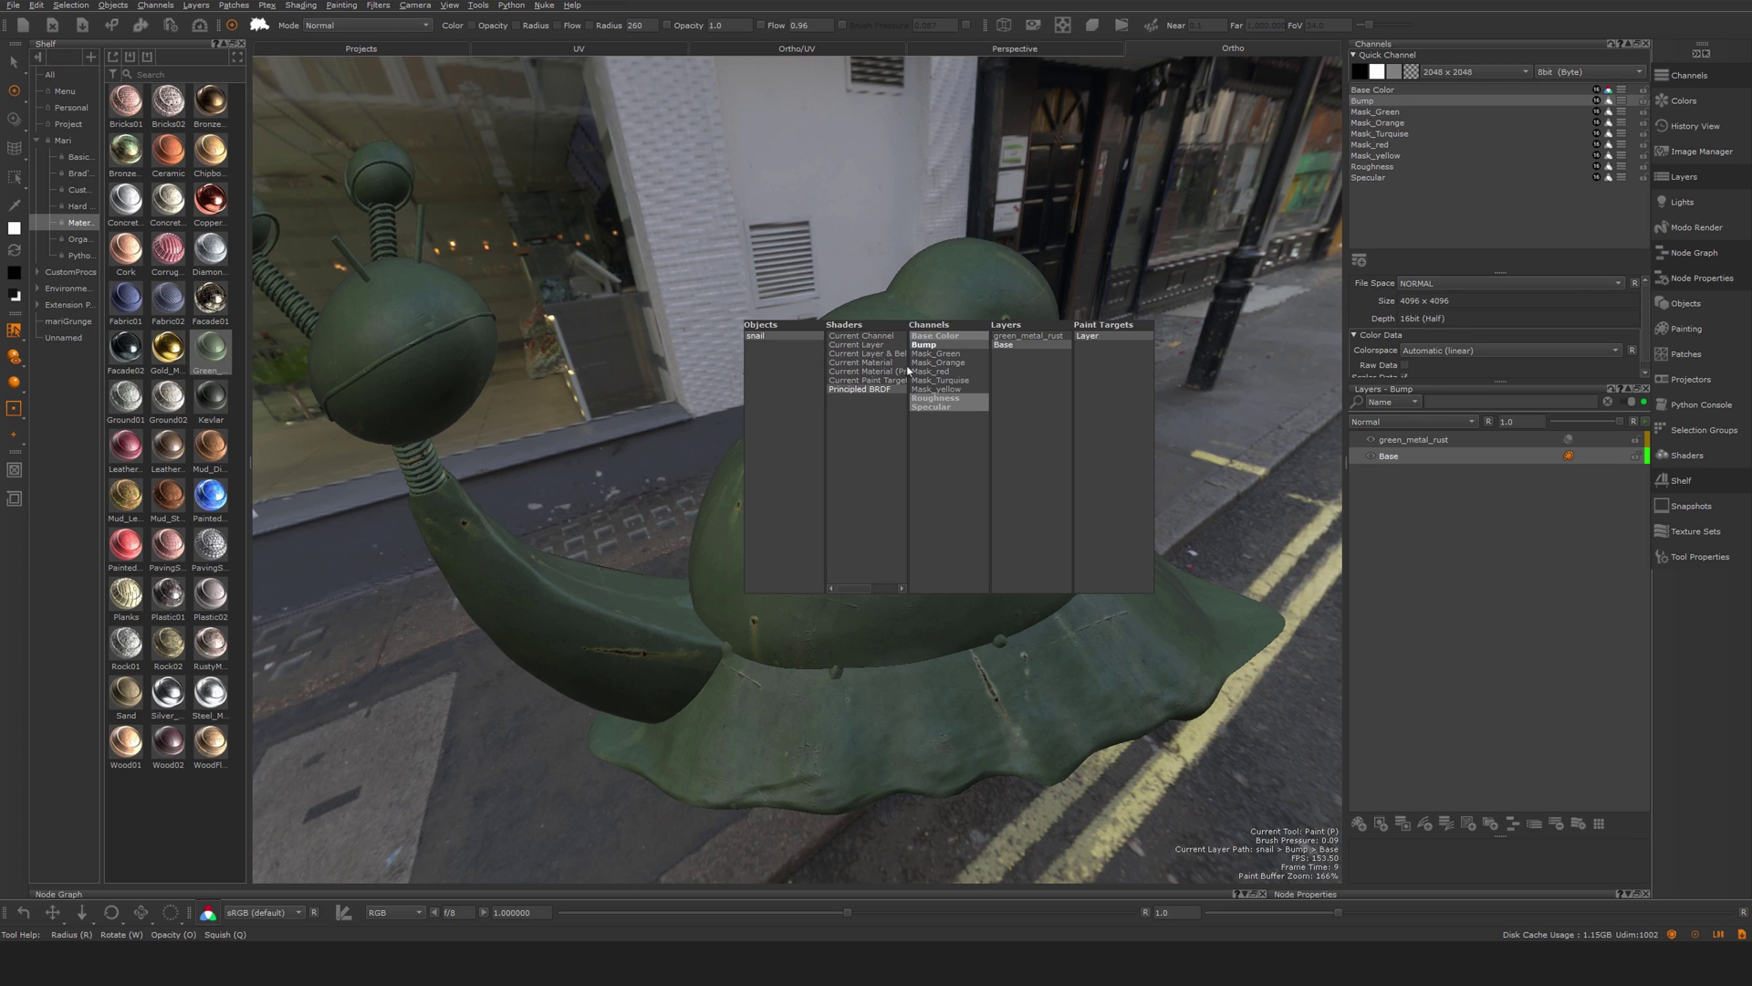
{"action": "left_click", "coordinate": [873, 336]}
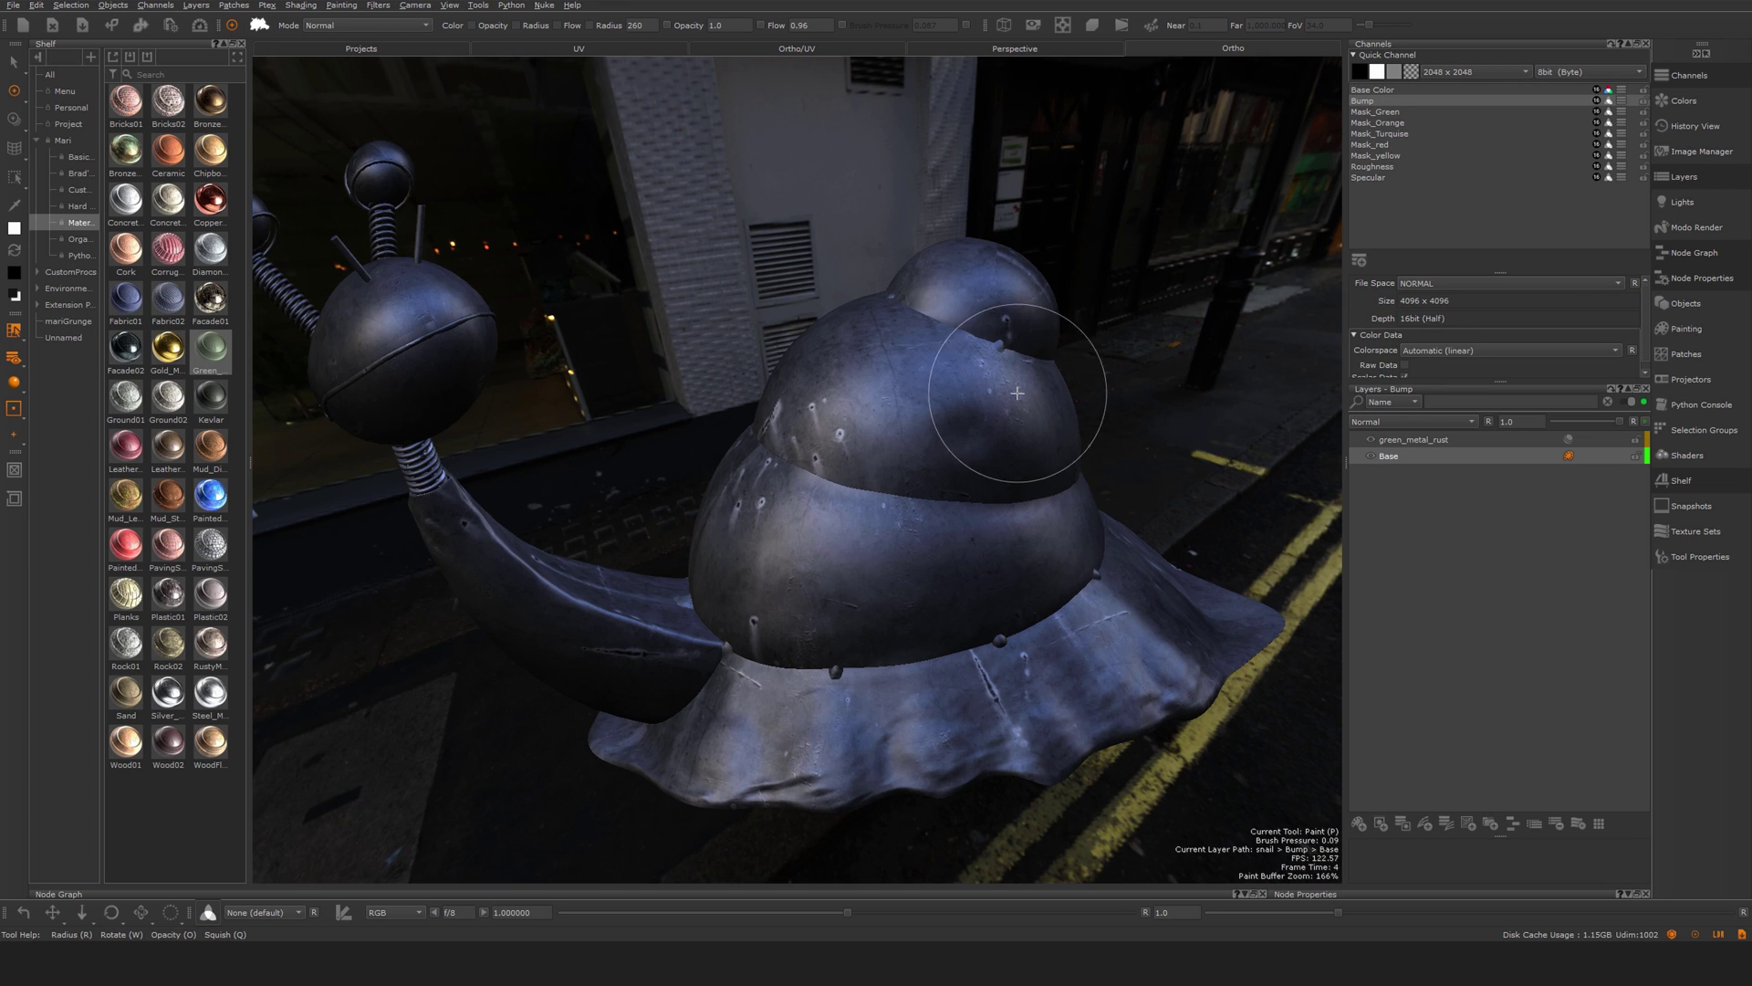
{"action": "left_click_drag", "start_coordinate": [890, 493], "coordinate": [848, 493], "text": "alt"}
{"action": "right_click_drag", "start_coordinate": [849, 493], "coordinate": [958, 489], "text": "alt"}
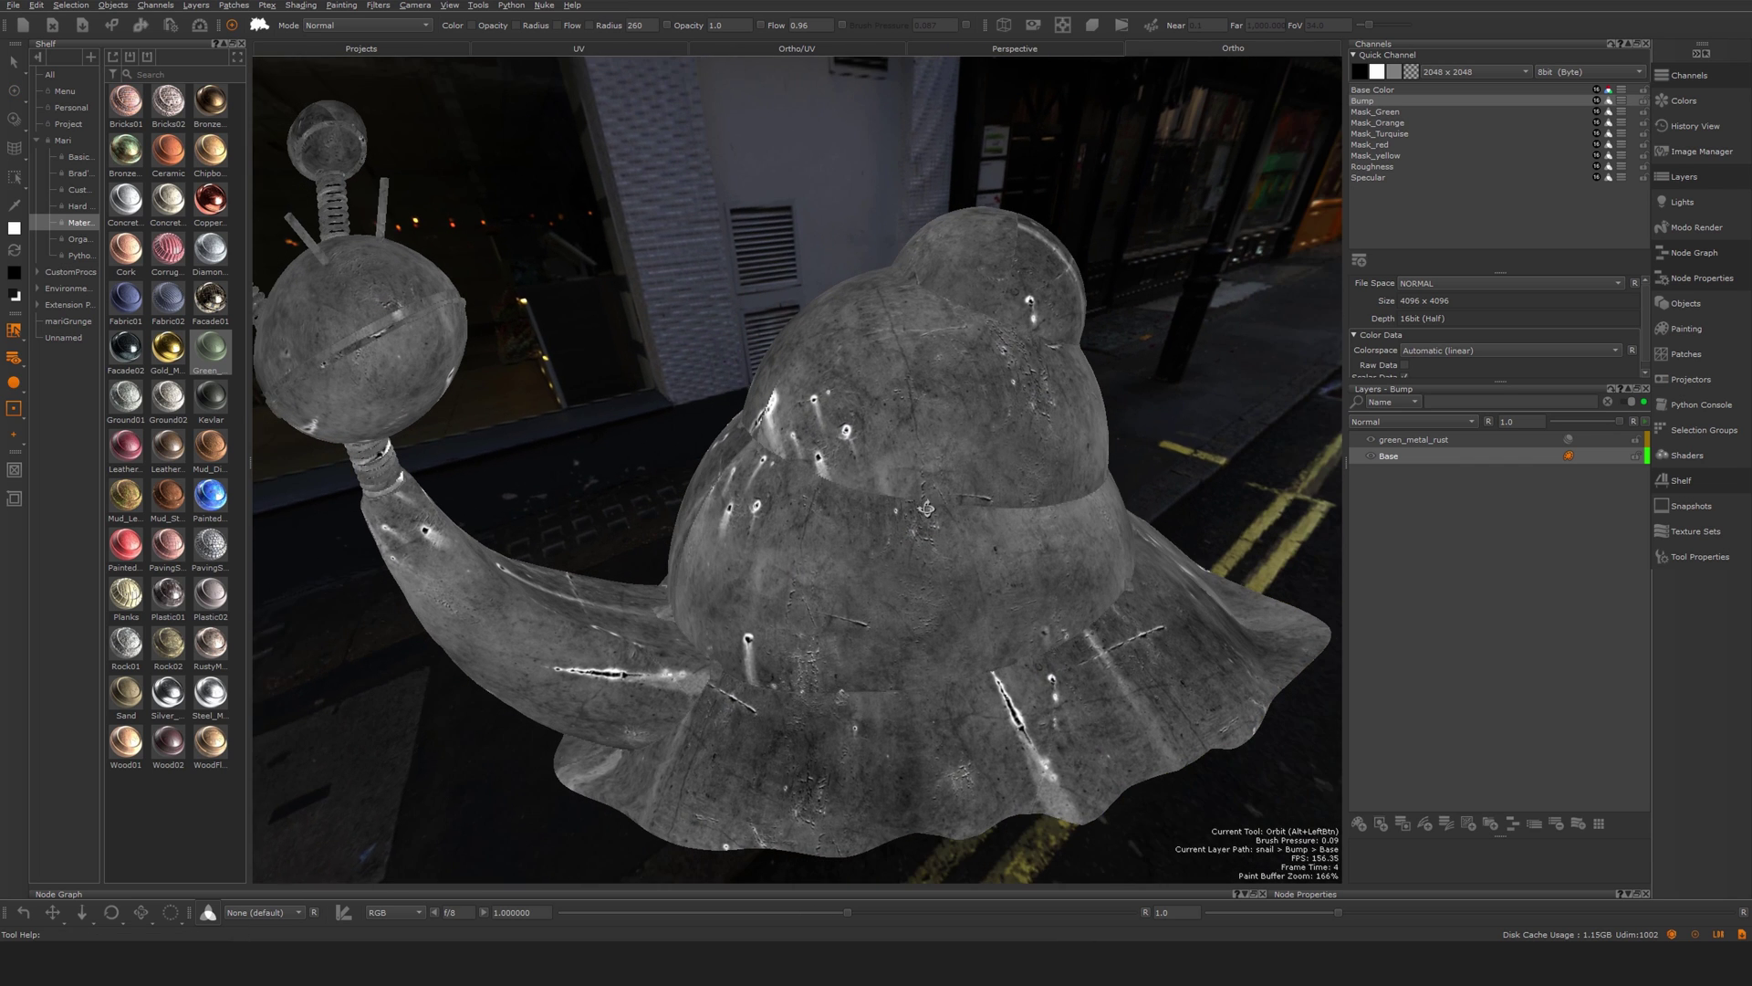
{"action": "left_click_drag", "start_coordinate": [958, 488], "coordinate": [1095, 465], "text": "alt"}
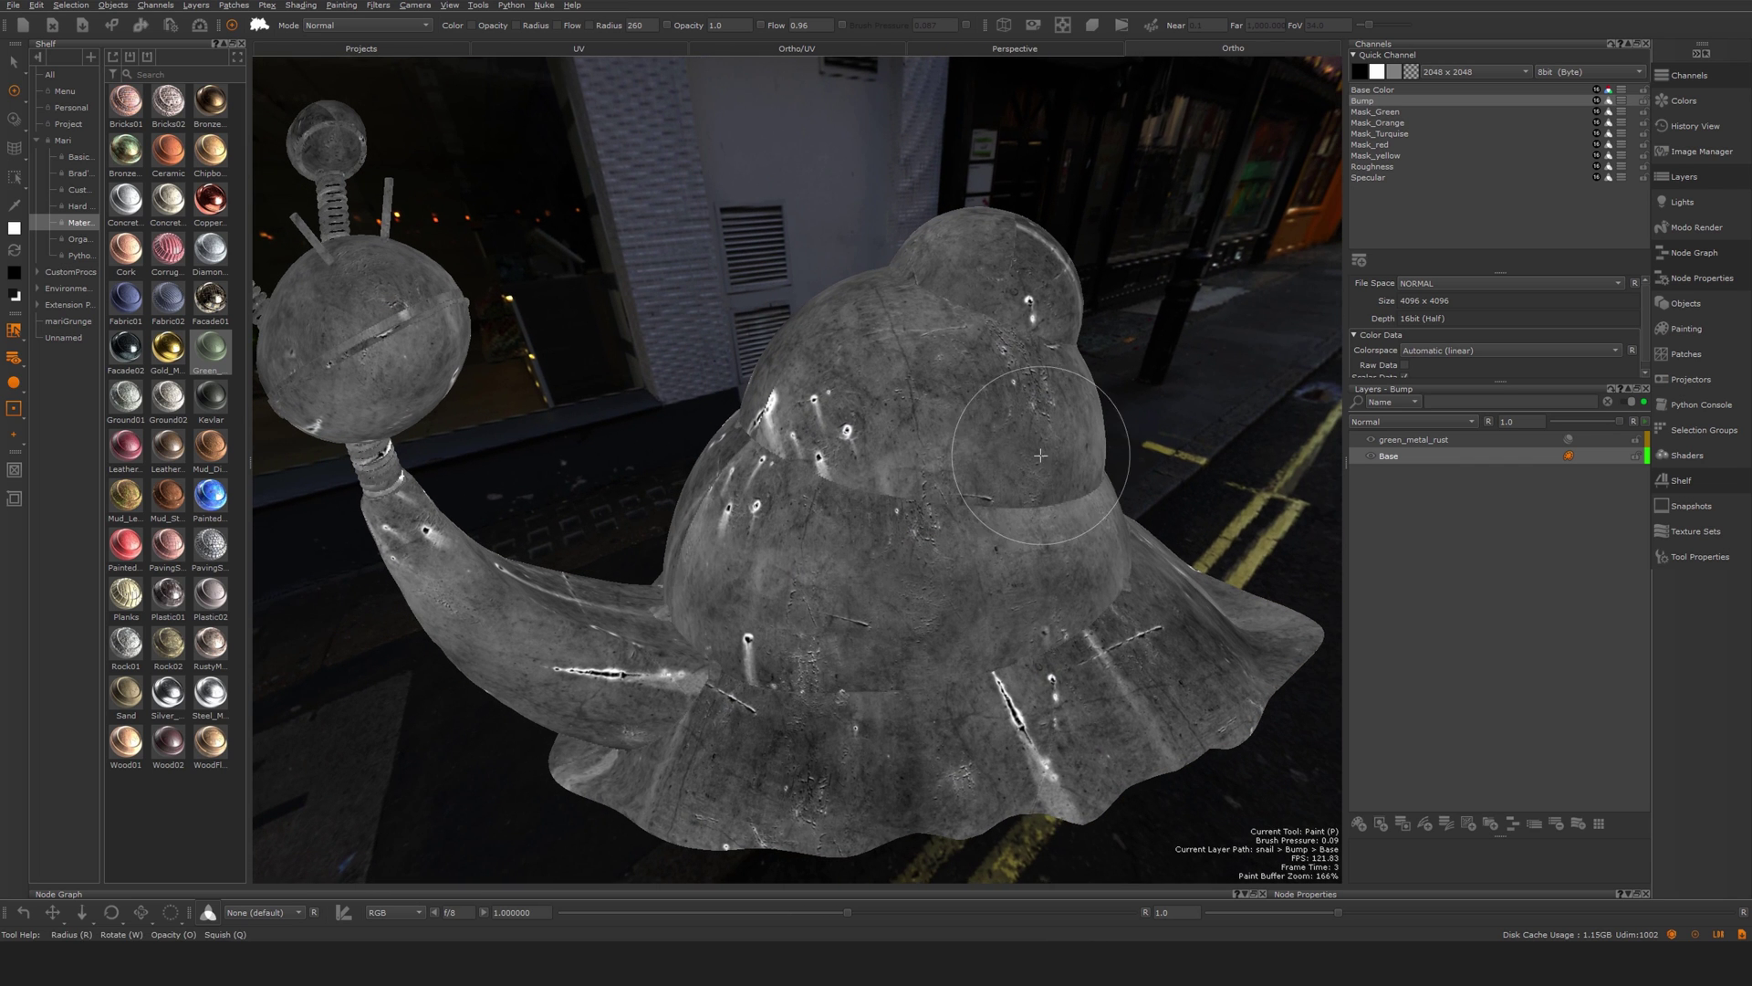
{"action": "left_click", "coordinate": [1385, 166]}
{"action": "left_click", "coordinate": [1369, 177]}
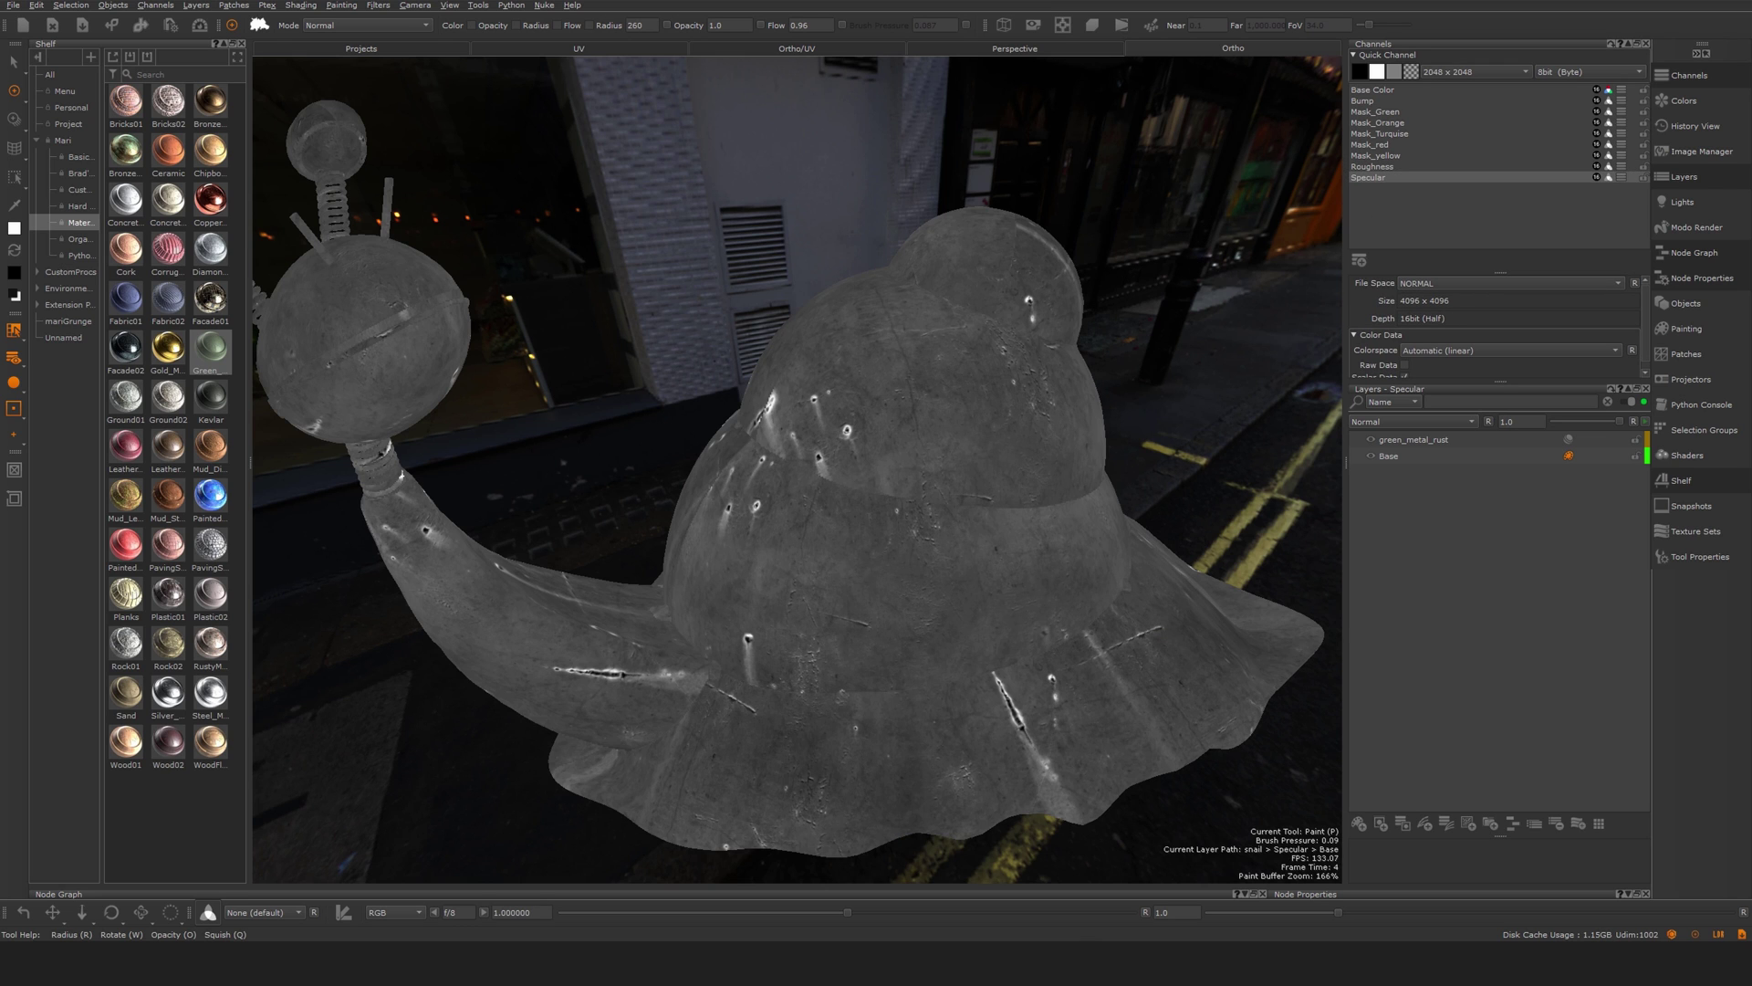
- Select the green_metal_rust layer, return to the Base Color channel and review the snail with lighting and the Principled BRDF shader
{"action": "left_click", "coordinate": [1554, 549]}
{"action": "left_click", "coordinate": [1464, 441]}
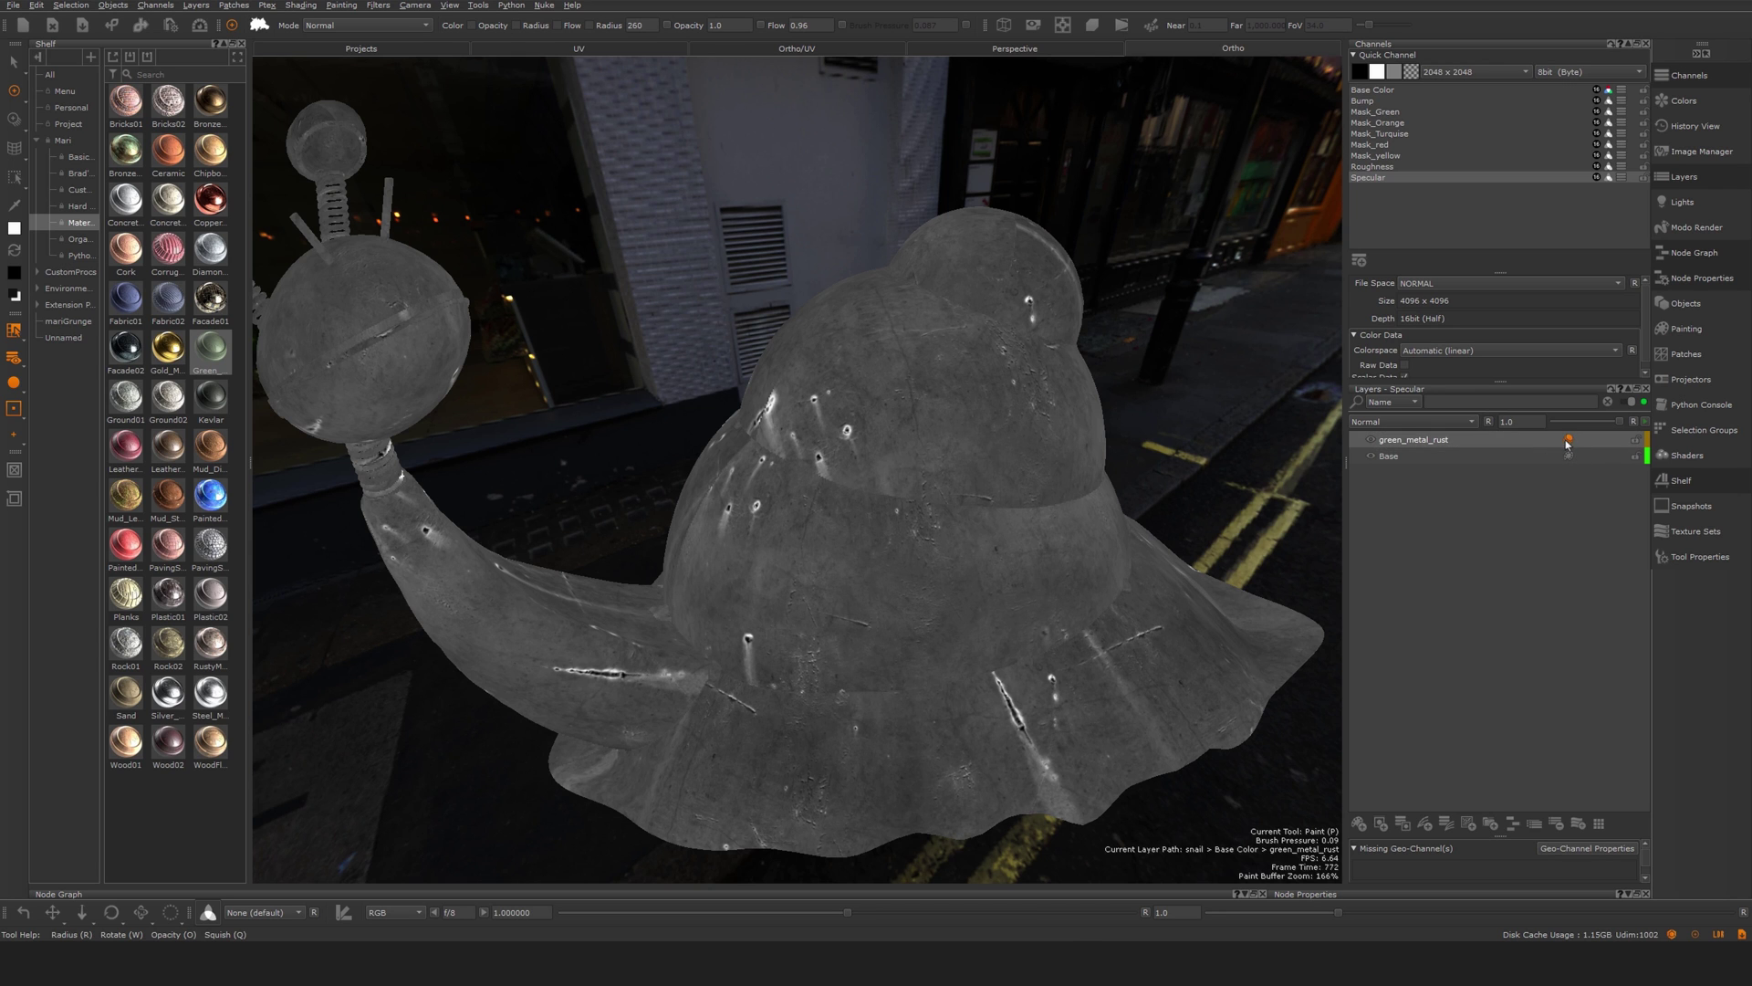
{"action": "left_click", "coordinate": [1373, 90]}
{"action": "left_click_drag", "start_coordinate": [849, 462], "coordinate": [845, 495], "text": "alt"}
{"action": "right_click_drag", "start_coordinate": [845, 496], "coordinate": [852, 507], "text": "alt"}
{"action": "key", "text": "F2"}
{"action": "key", "text": "F3"}
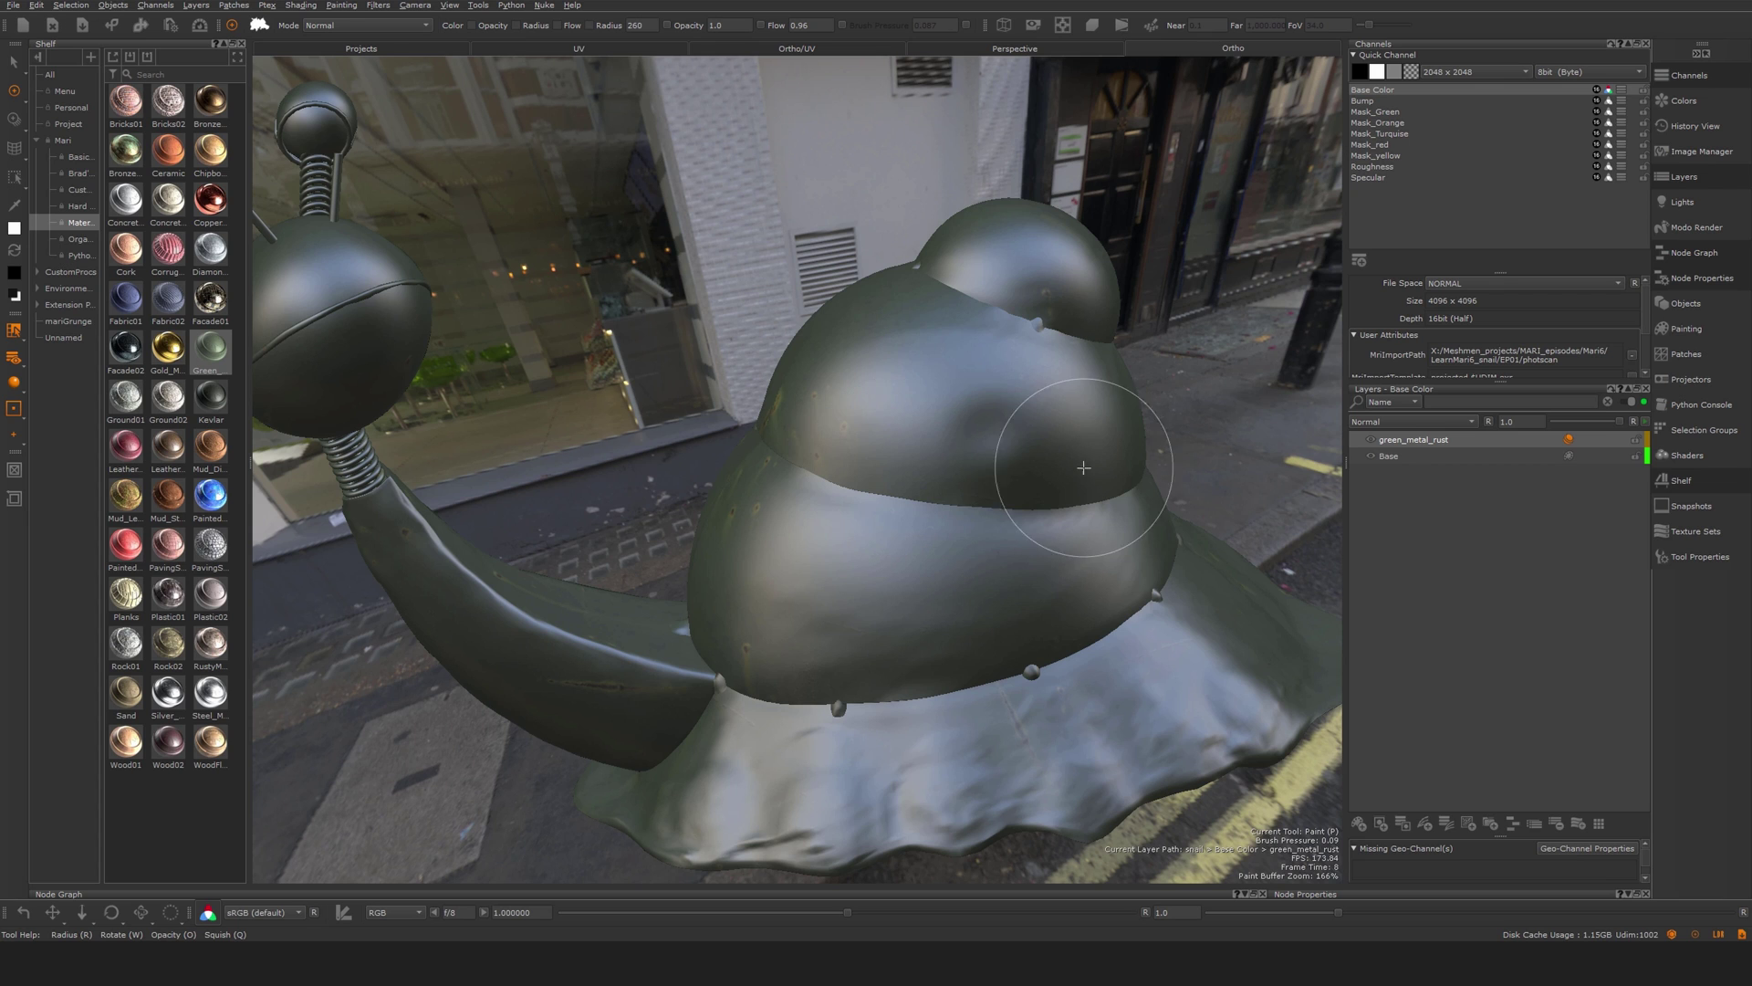
{"action": "key", "text": "n"}
{"action": "left_click", "coordinate": [795, 411]}
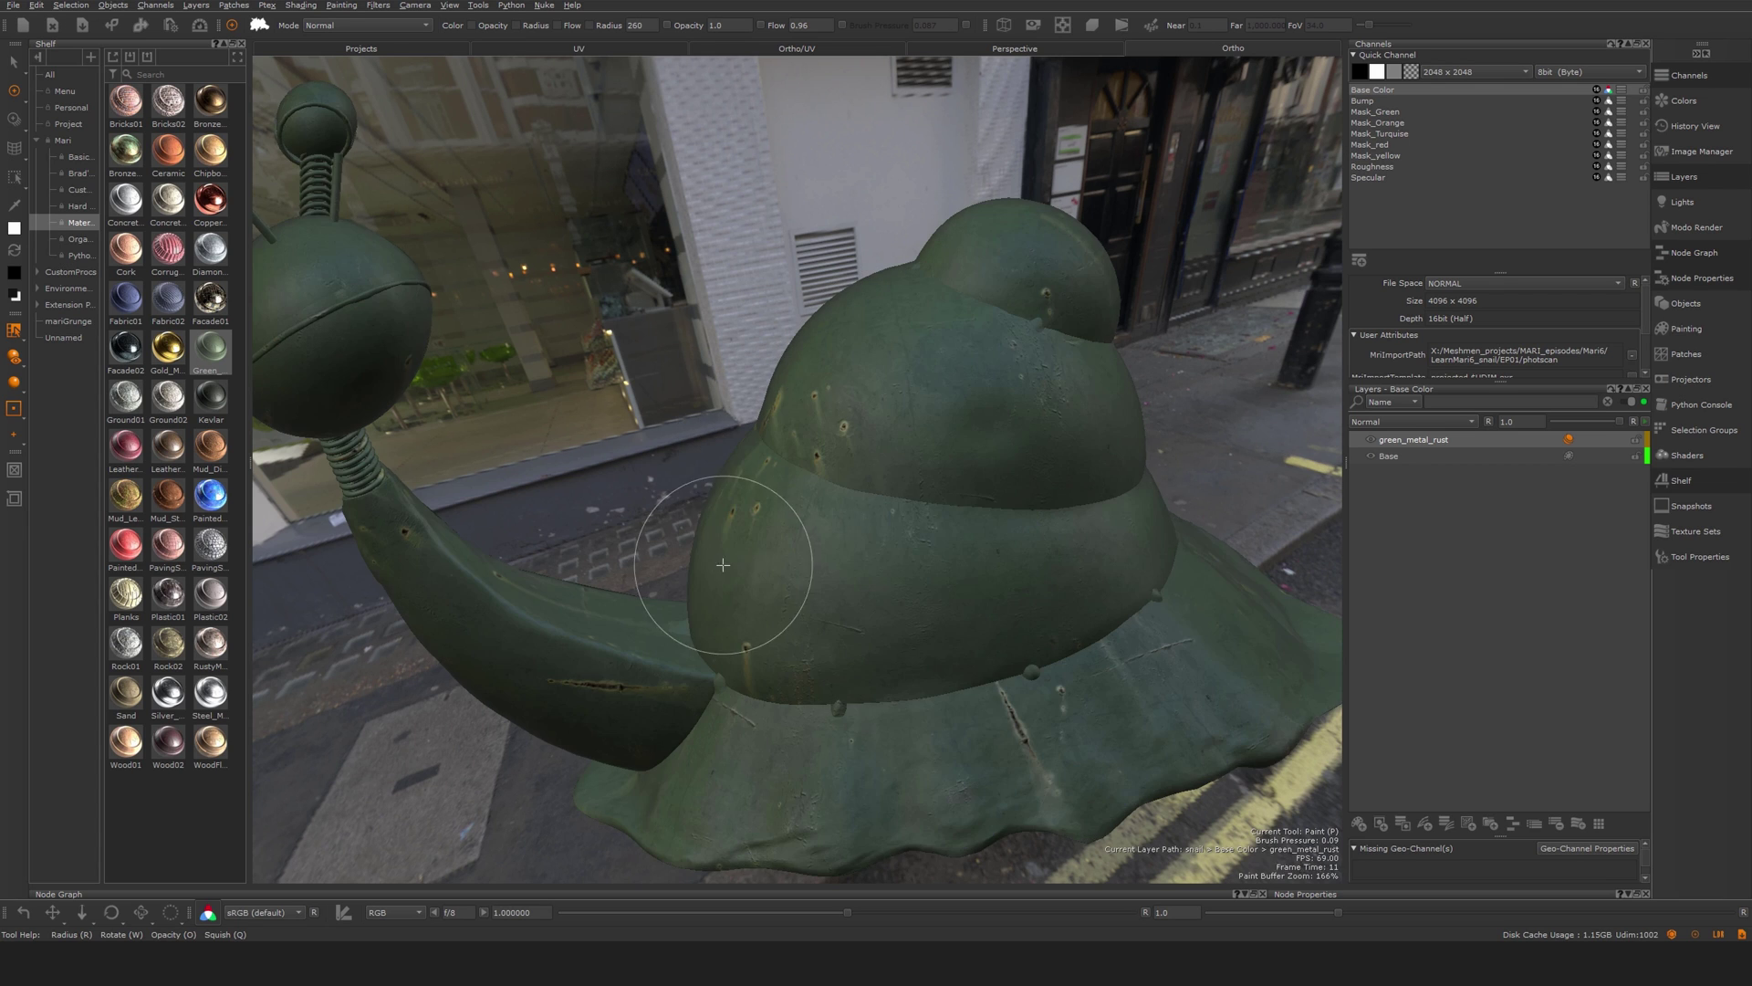
{"action": "left_click_drag", "start_coordinate": [724, 565], "coordinate": [763, 567], "text": "alt"}
{"action": "right_click_drag", "start_coordinate": [763, 567], "coordinate": [772, 576], "text": "alt"}
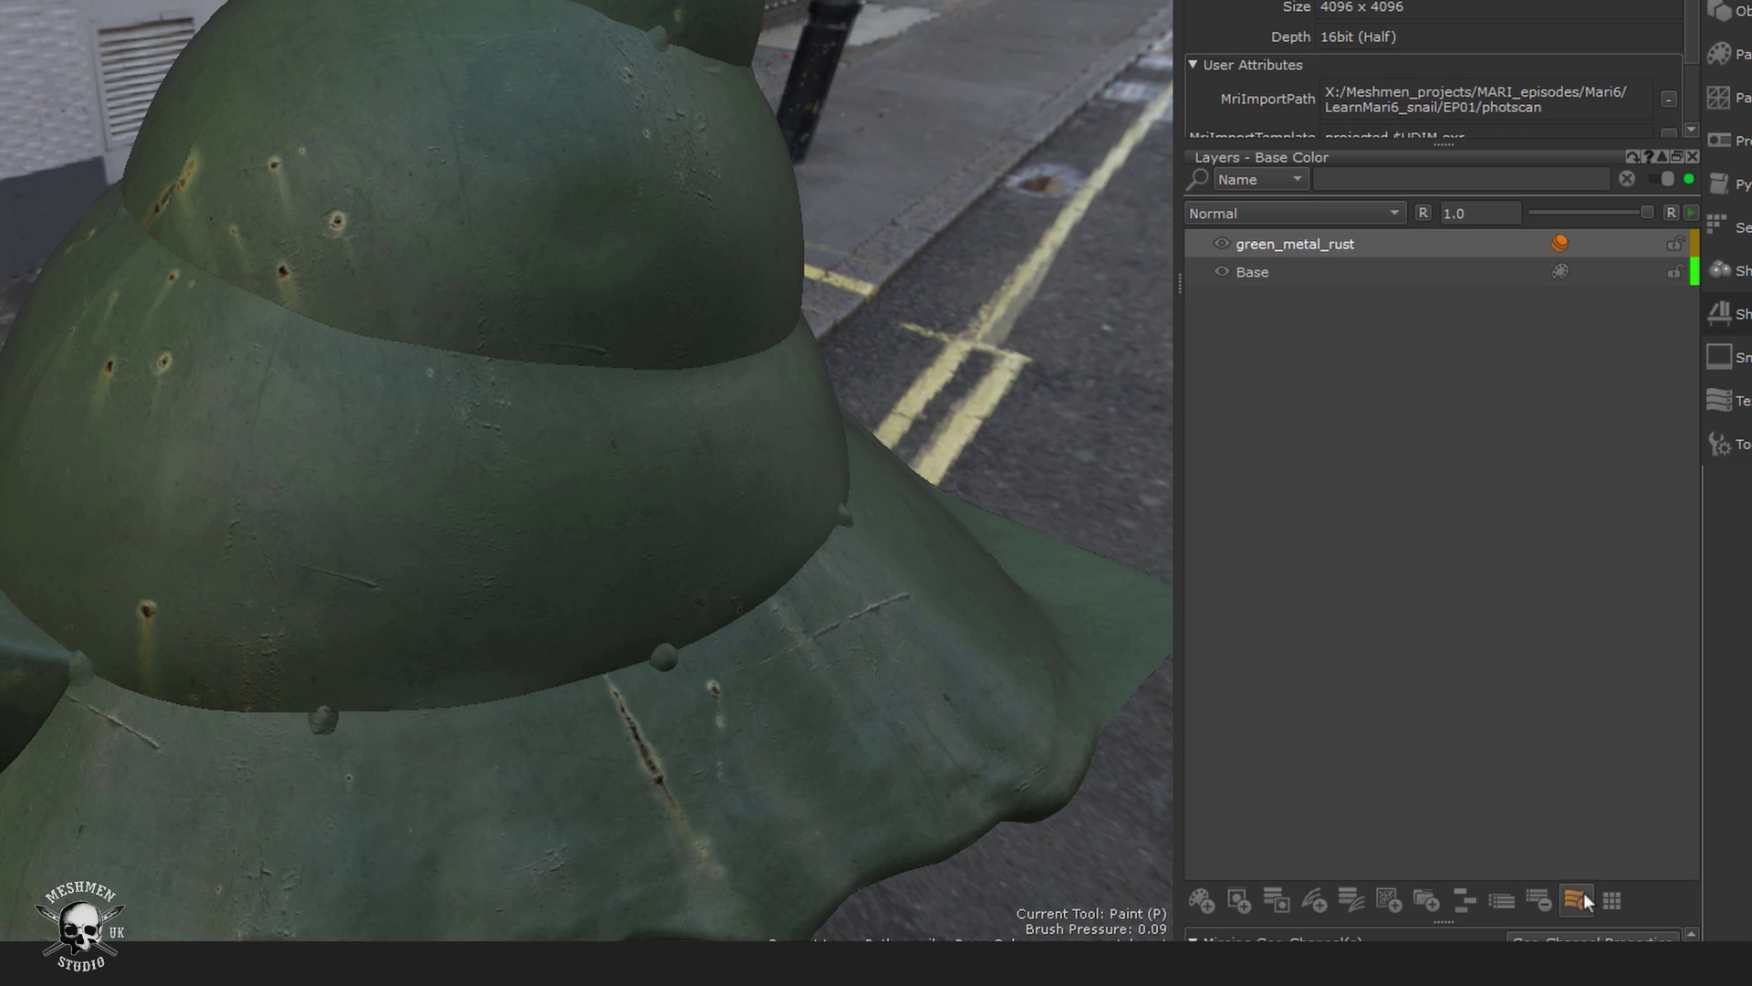
- Put the green_metal_rust layer into a new multi-channel group and rename the group Turquise_mat
{"action": "left_click", "coordinate": [1580, 822]}
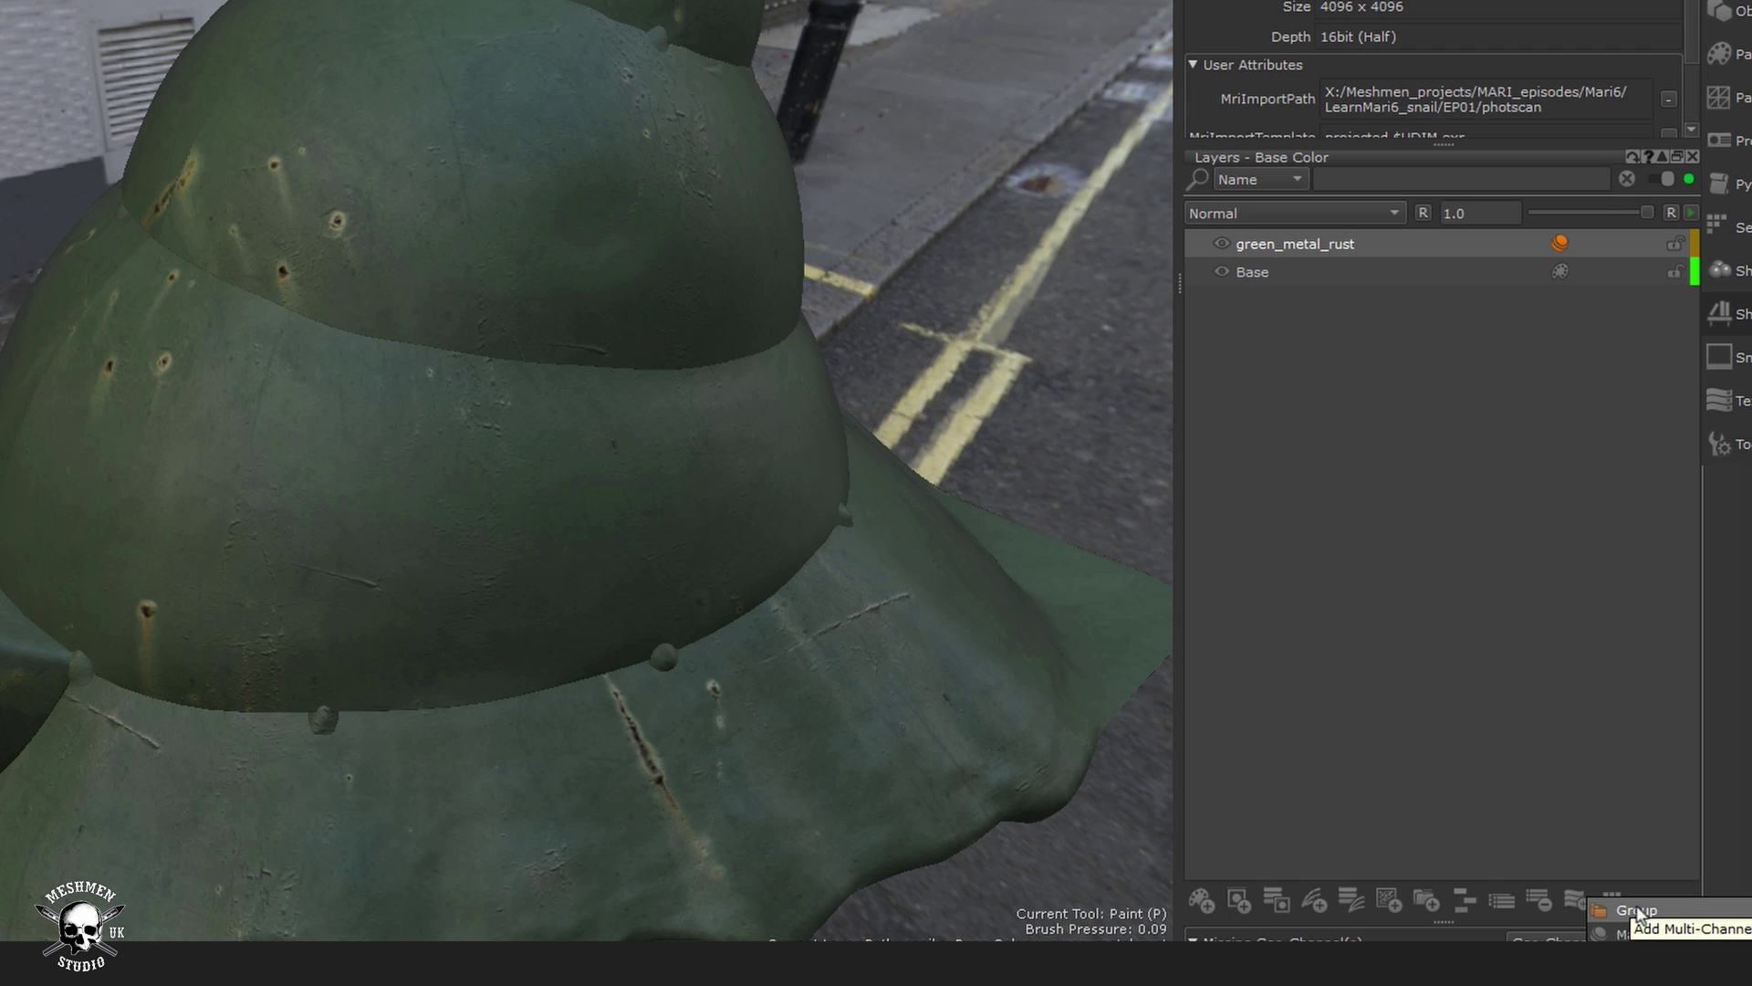
{"action": "left_click", "coordinate": [1459, 624]}
{"action": "left_click", "coordinate": [1475, 251]}
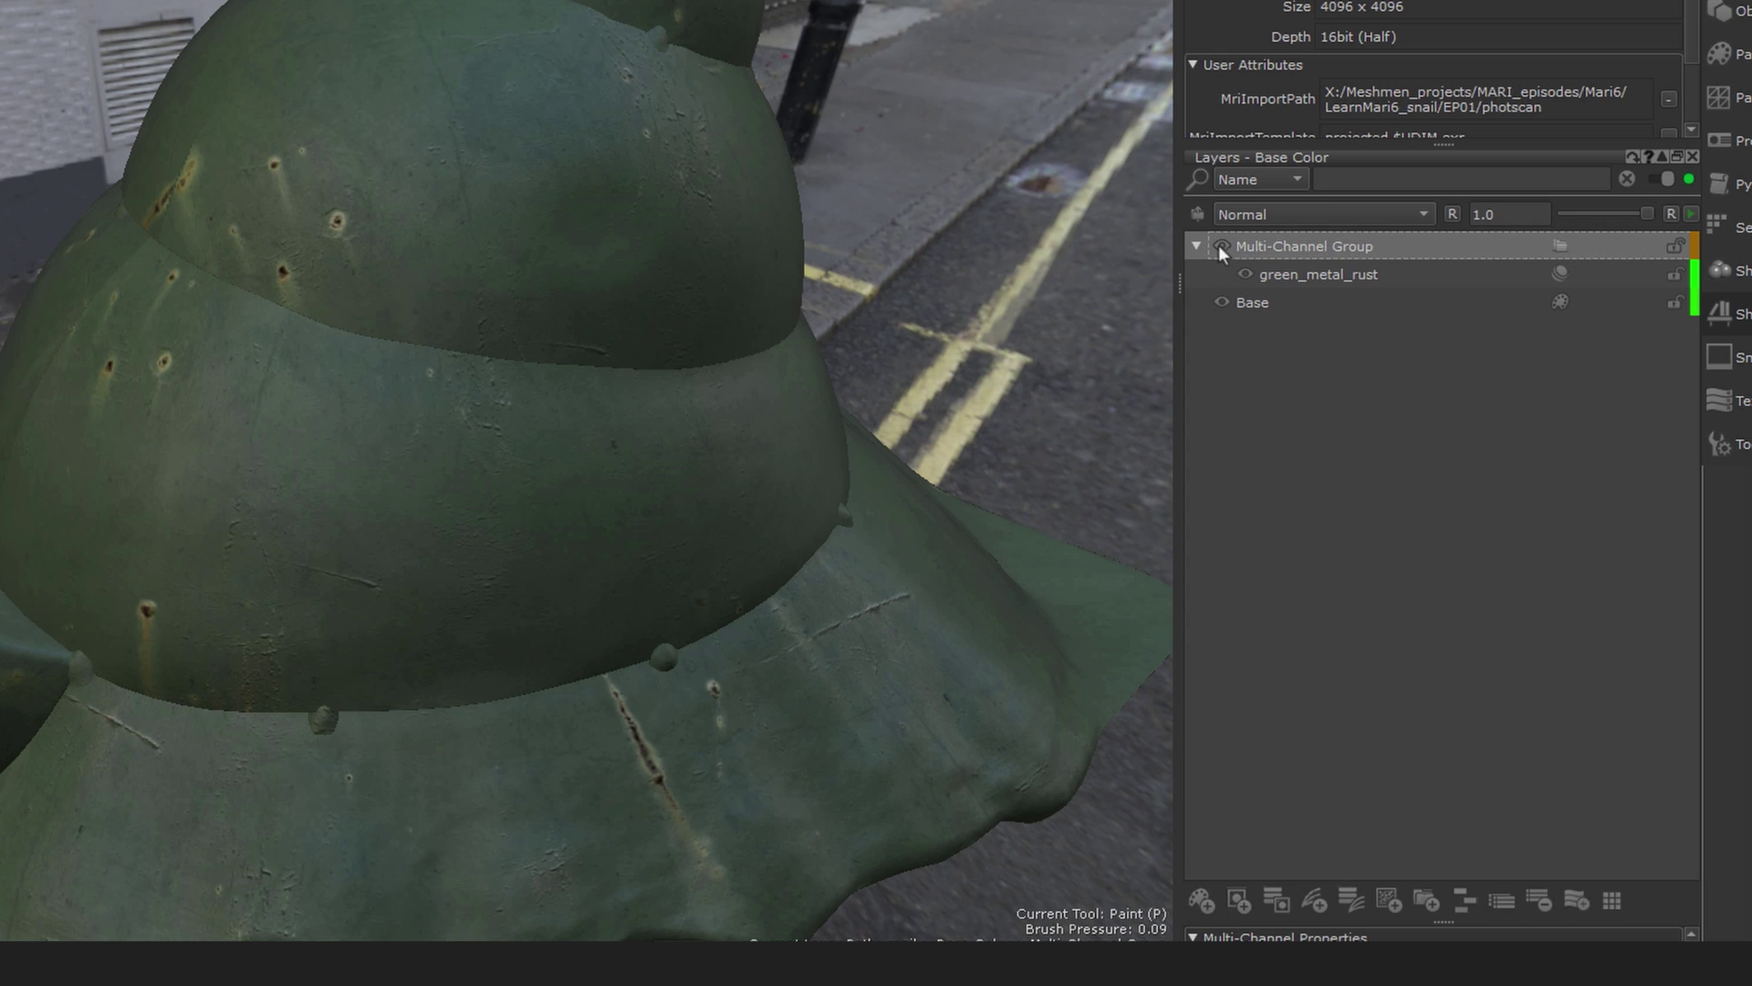
{"action": "left_click", "coordinate": [1195, 246]}
{"action": "left_click", "coordinate": [1196, 246]}
{"action": "double_click", "coordinate": [1301, 246]}
{"action": "type", "text": "Turquise"}
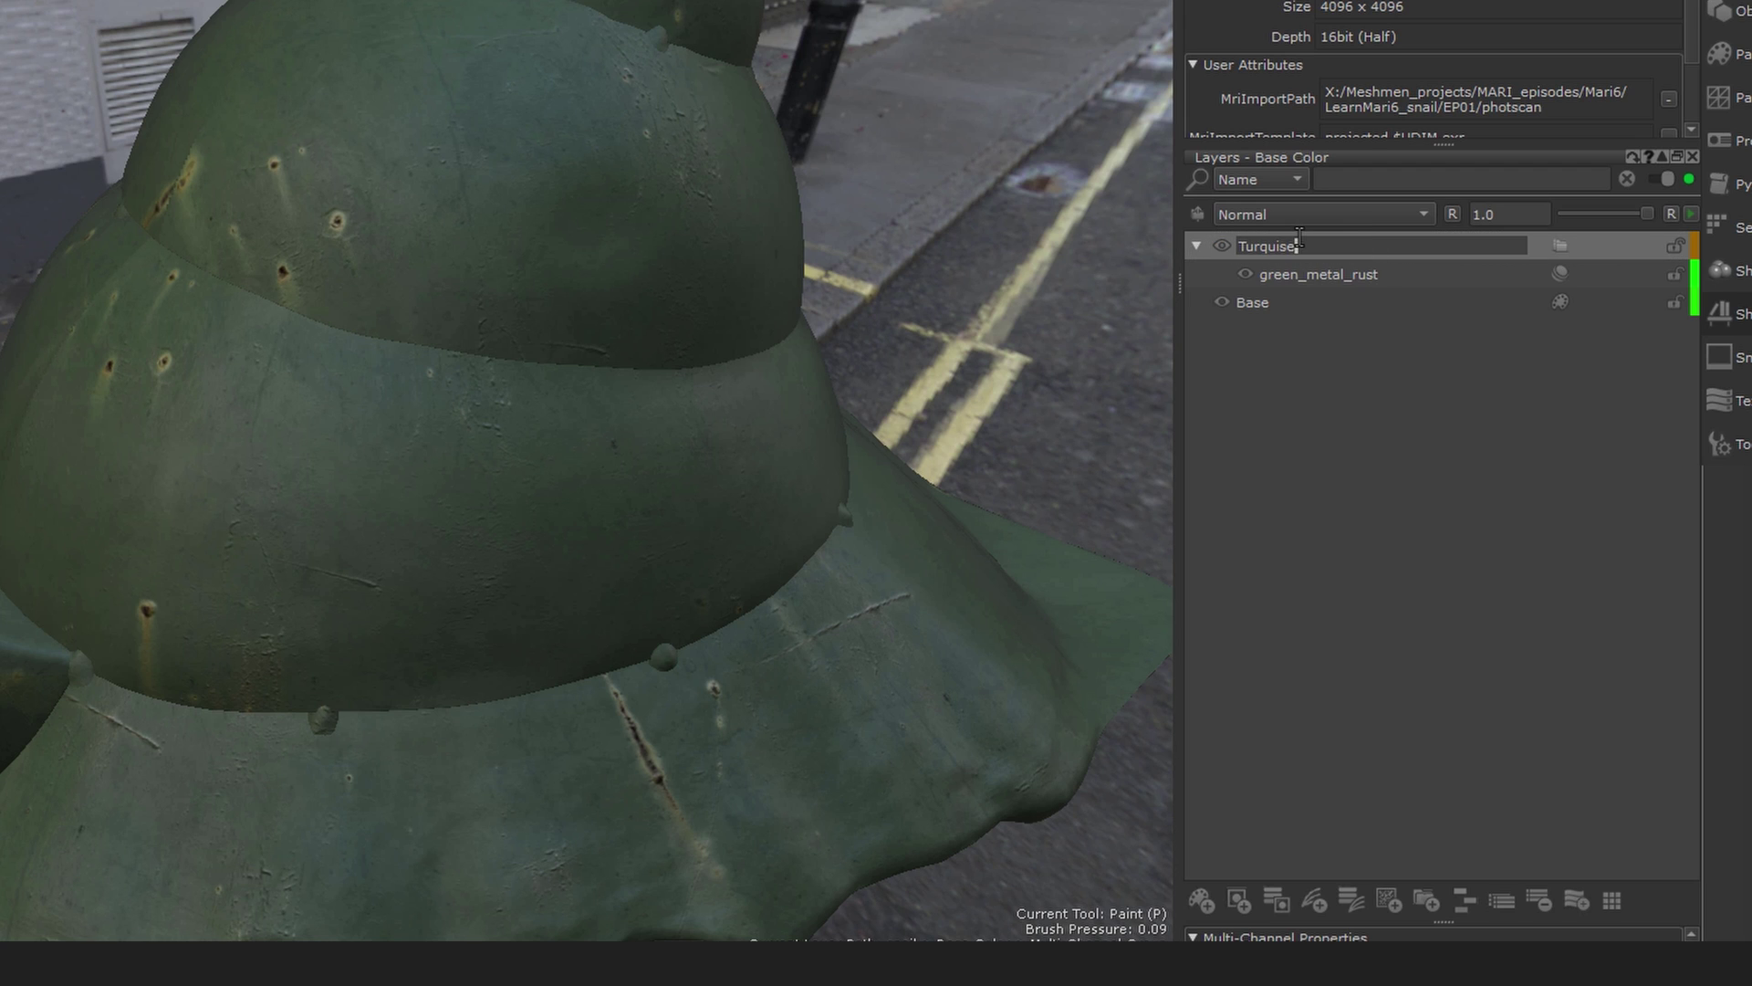
{"action": "type", "text": "_mat"}
{"action": "key", "text": "Return"}
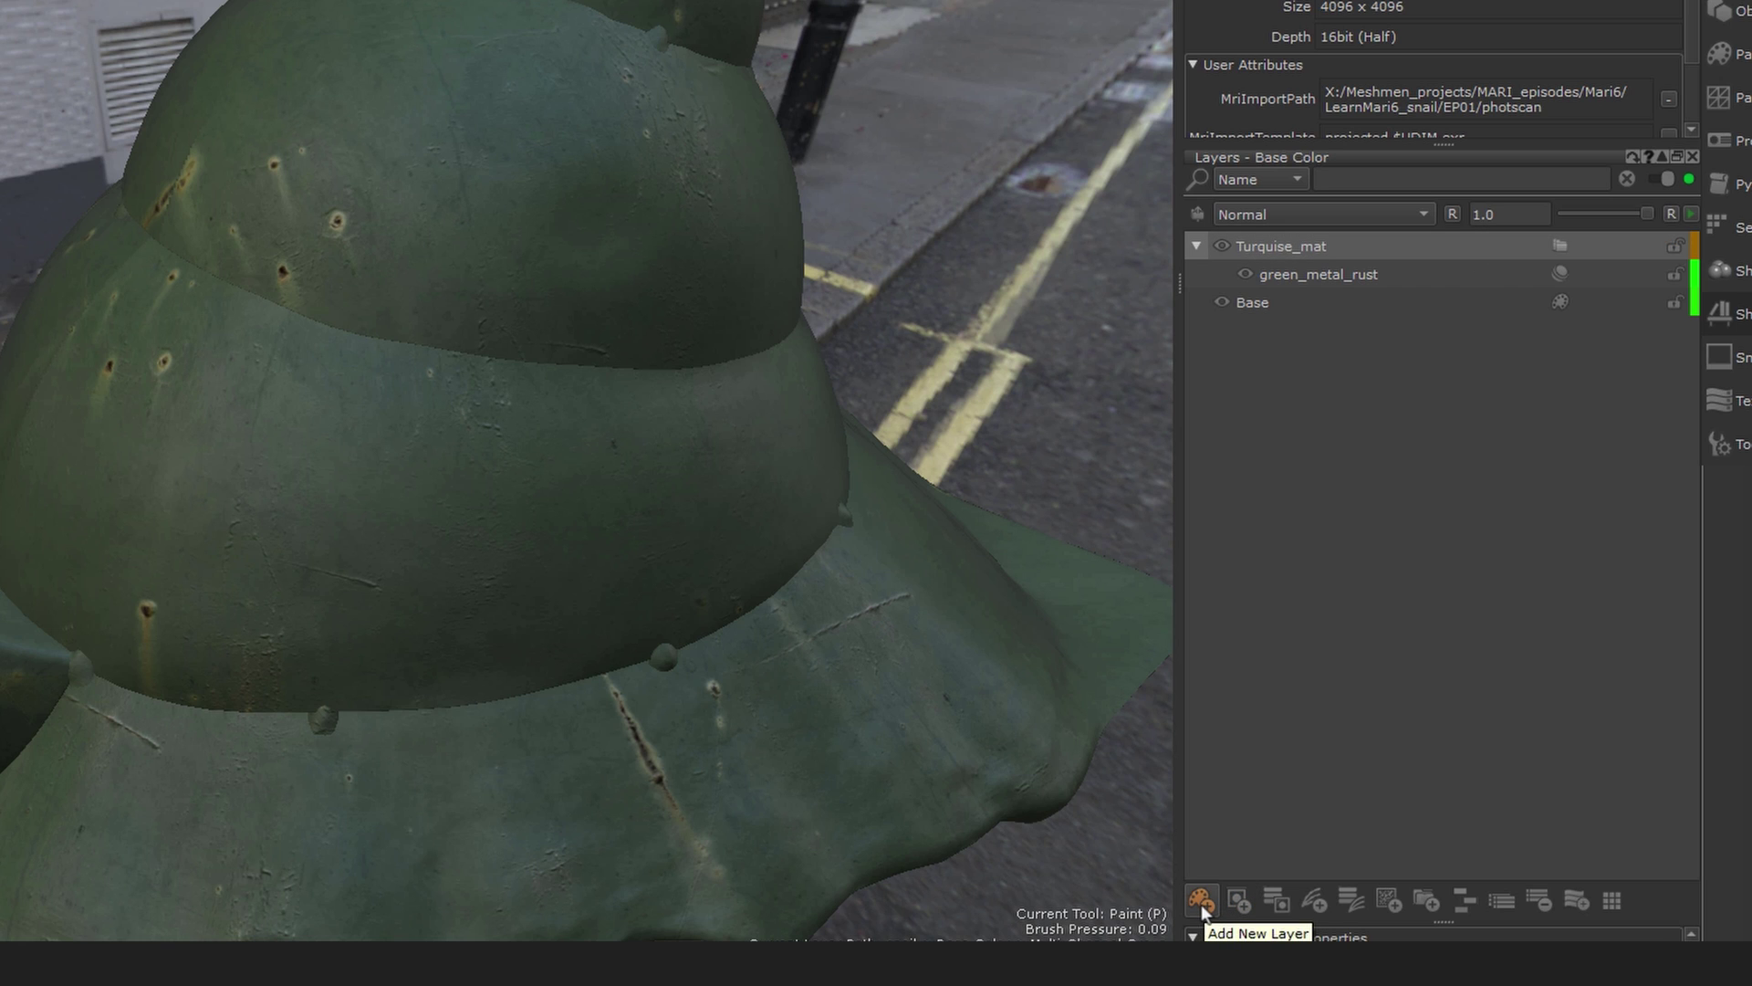
- Add a mask stack to the Turquise_mat group and display the Mask_Turquise channel on the snail with the Current Channel shader
{"action": "left_click", "coordinate": [1280, 901]}
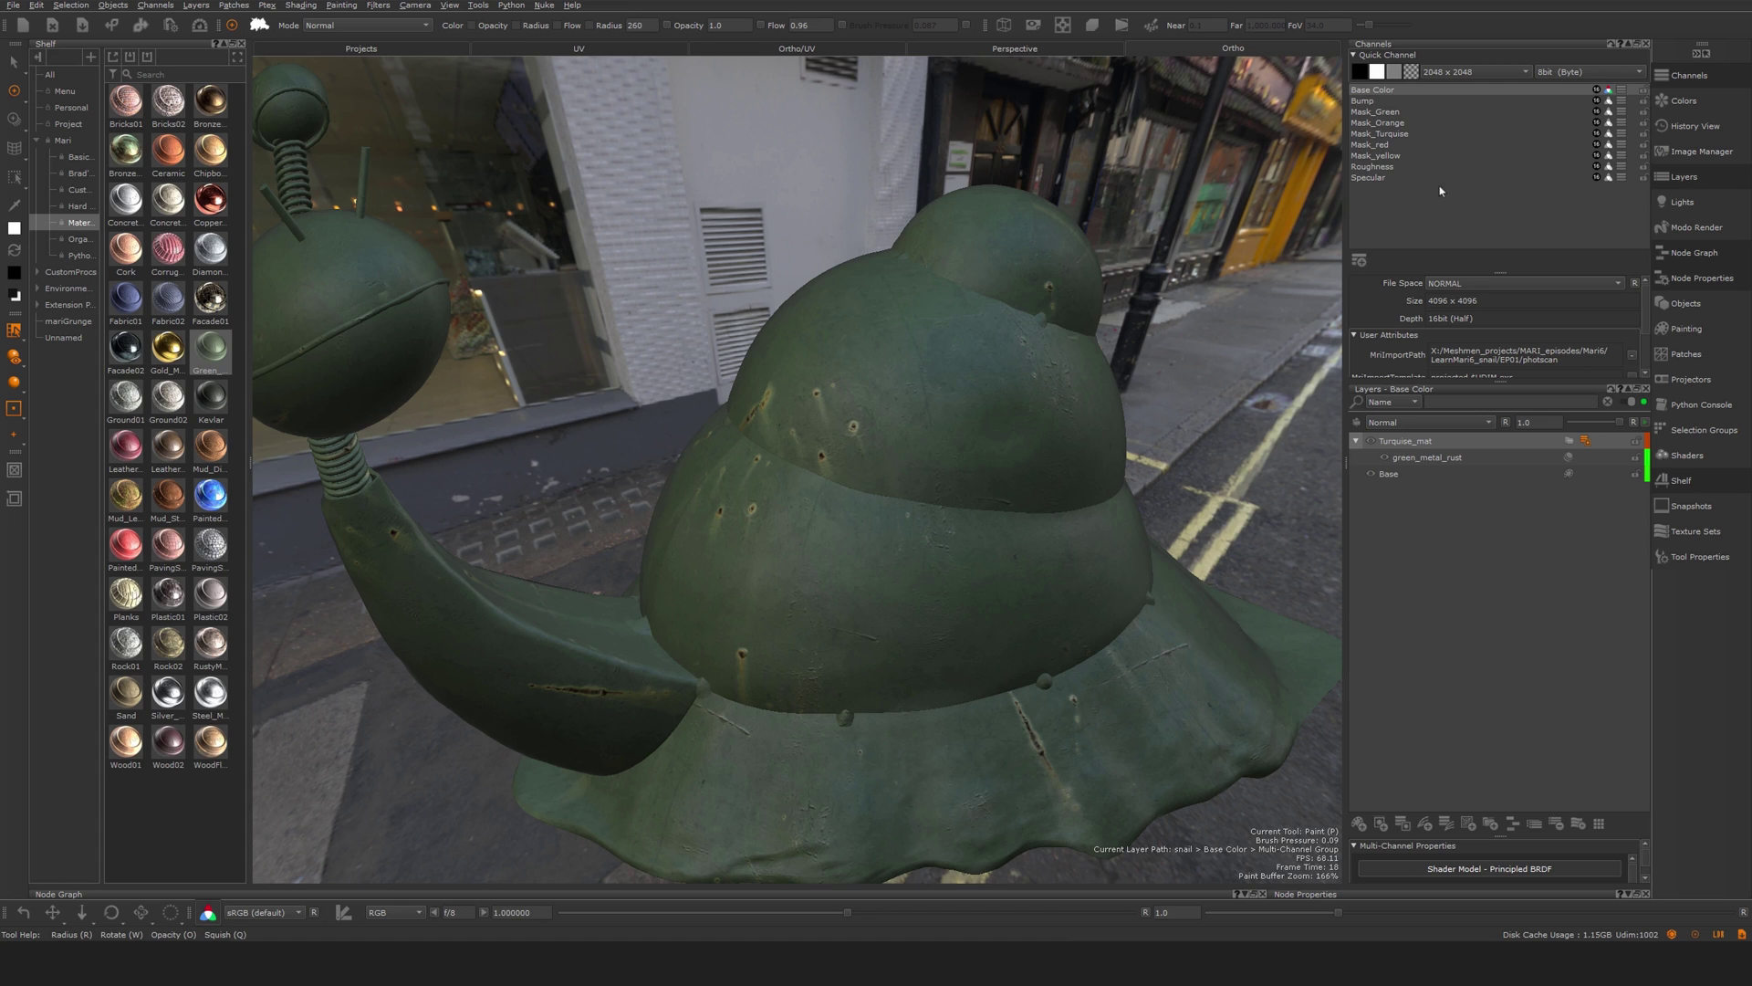
{"action": "left_click", "coordinate": [1381, 136]}
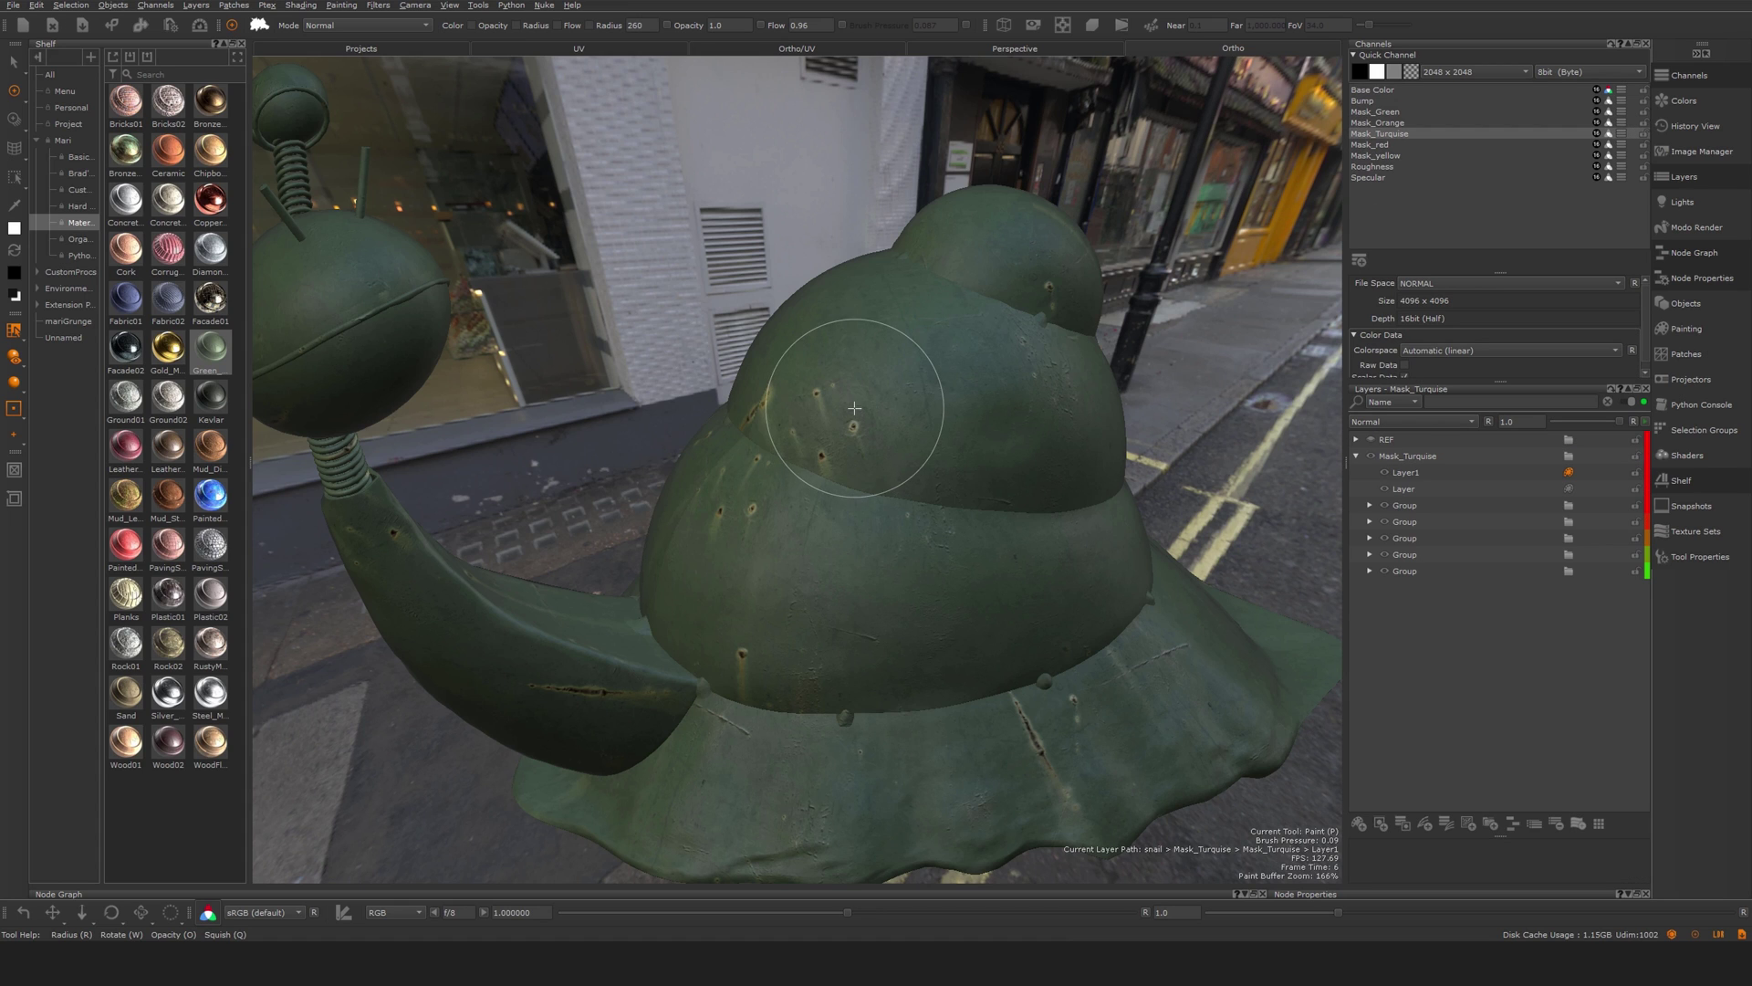
{"action": "key", "text": "u"}
{"action": "left_click", "coordinate": [773, 410]}
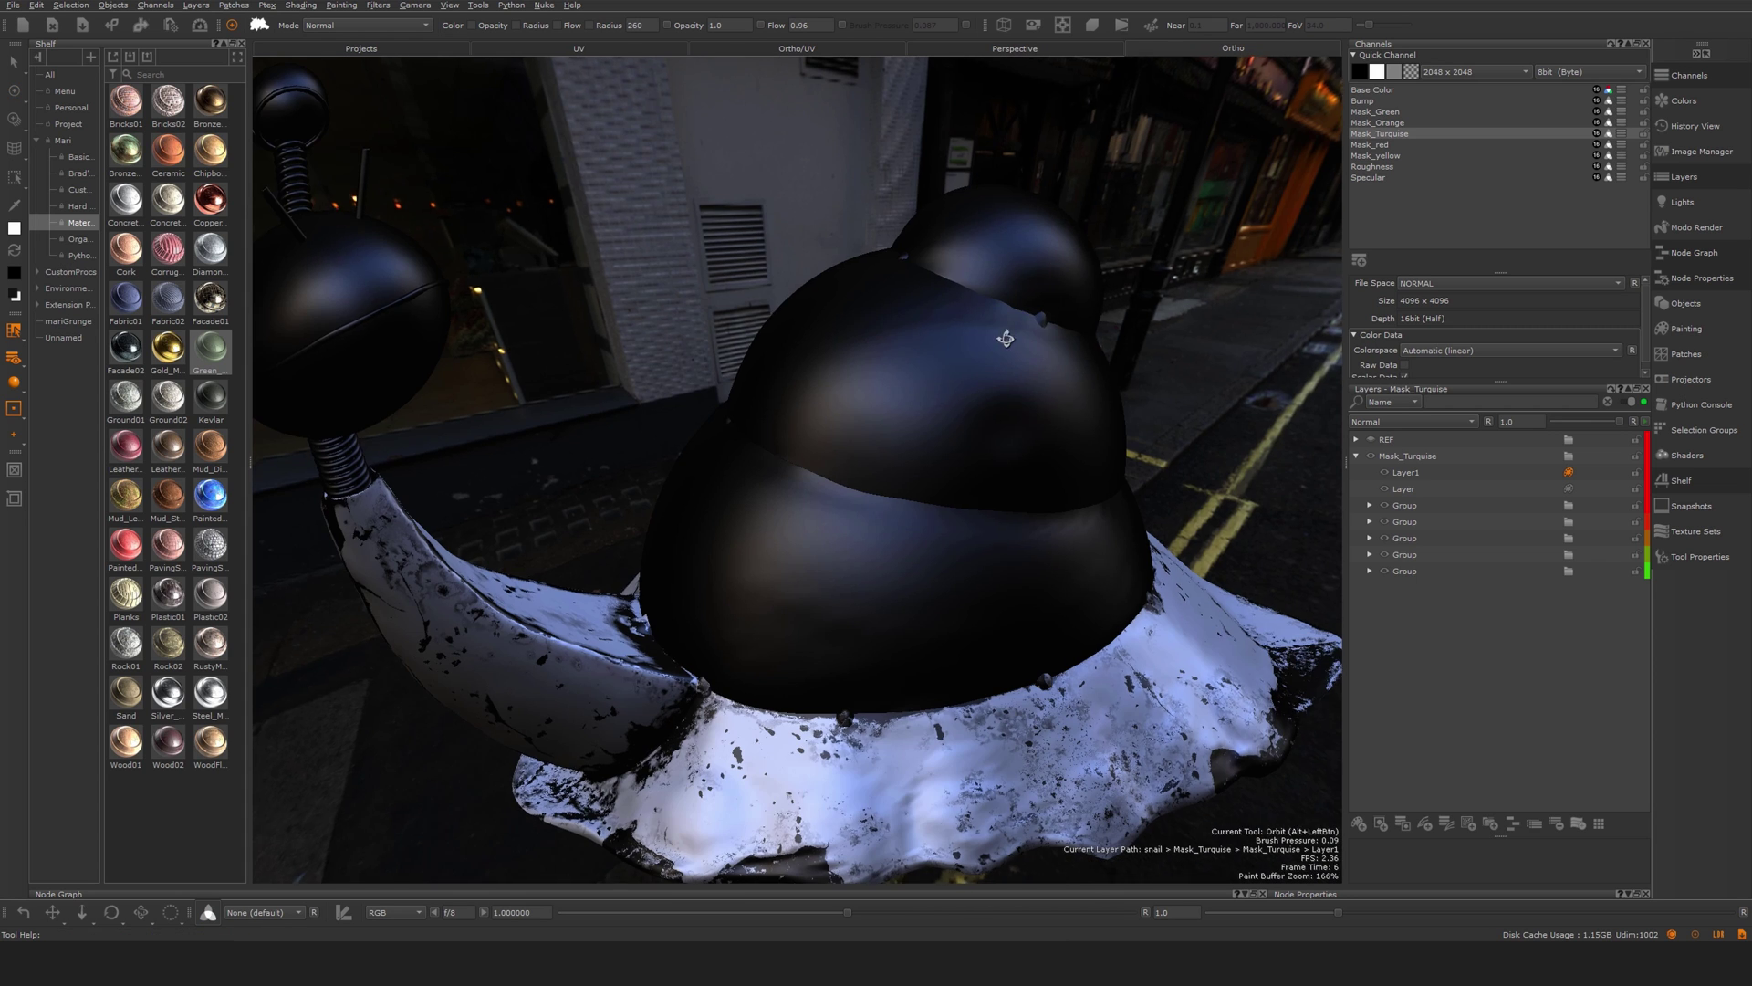
- Switch the viewport to flat lighting and inspect the Mask_Turquise mask on the snail's body
{"action": "left_click_drag", "start_coordinate": [1004, 337], "coordinate": [970, 395], "text": "alt"}
{"action": "middle_click_drag", "start_coordinate": [970, 395], "coordinate": [970, 377], "text": "alt"}
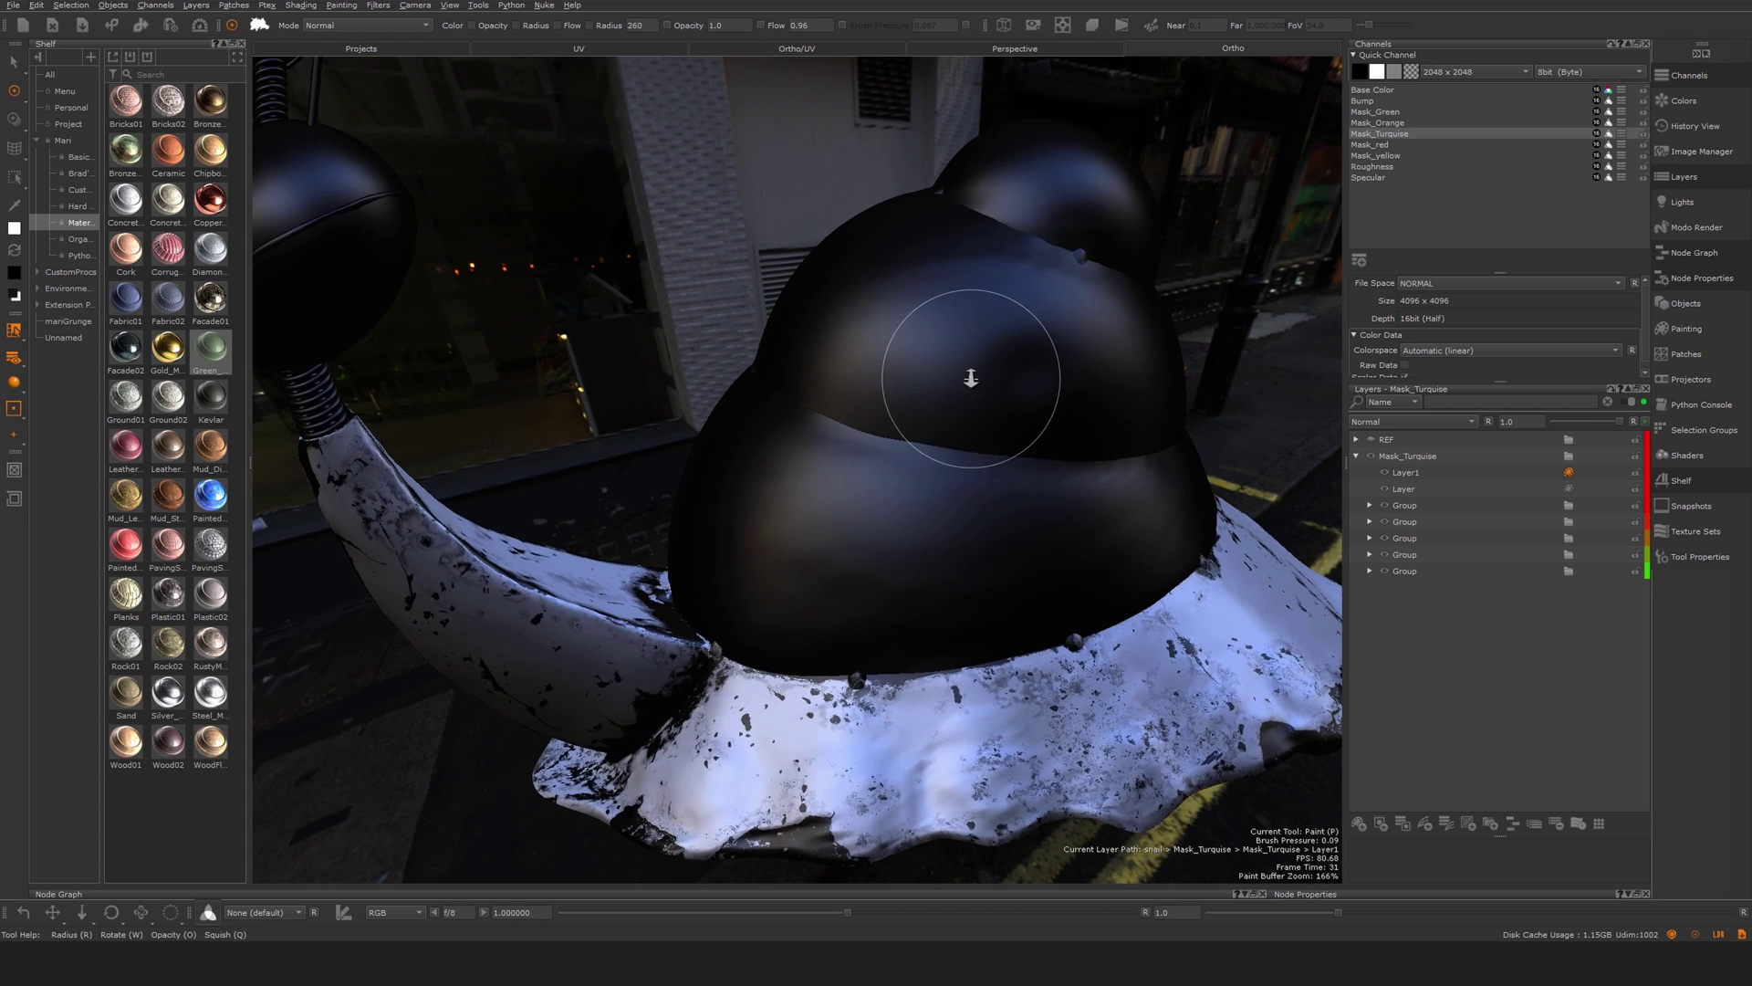
{"action": "key", "text": "F1"}
{"action": "middle_click_drag", "start_coordinate": [870, 495], "coordinate": [887, 391], "text": "alt"}
{"action": "right_click_drag", "start_coordinate": [887, 390], "coordinate": [841, 443], "text": "alt"}
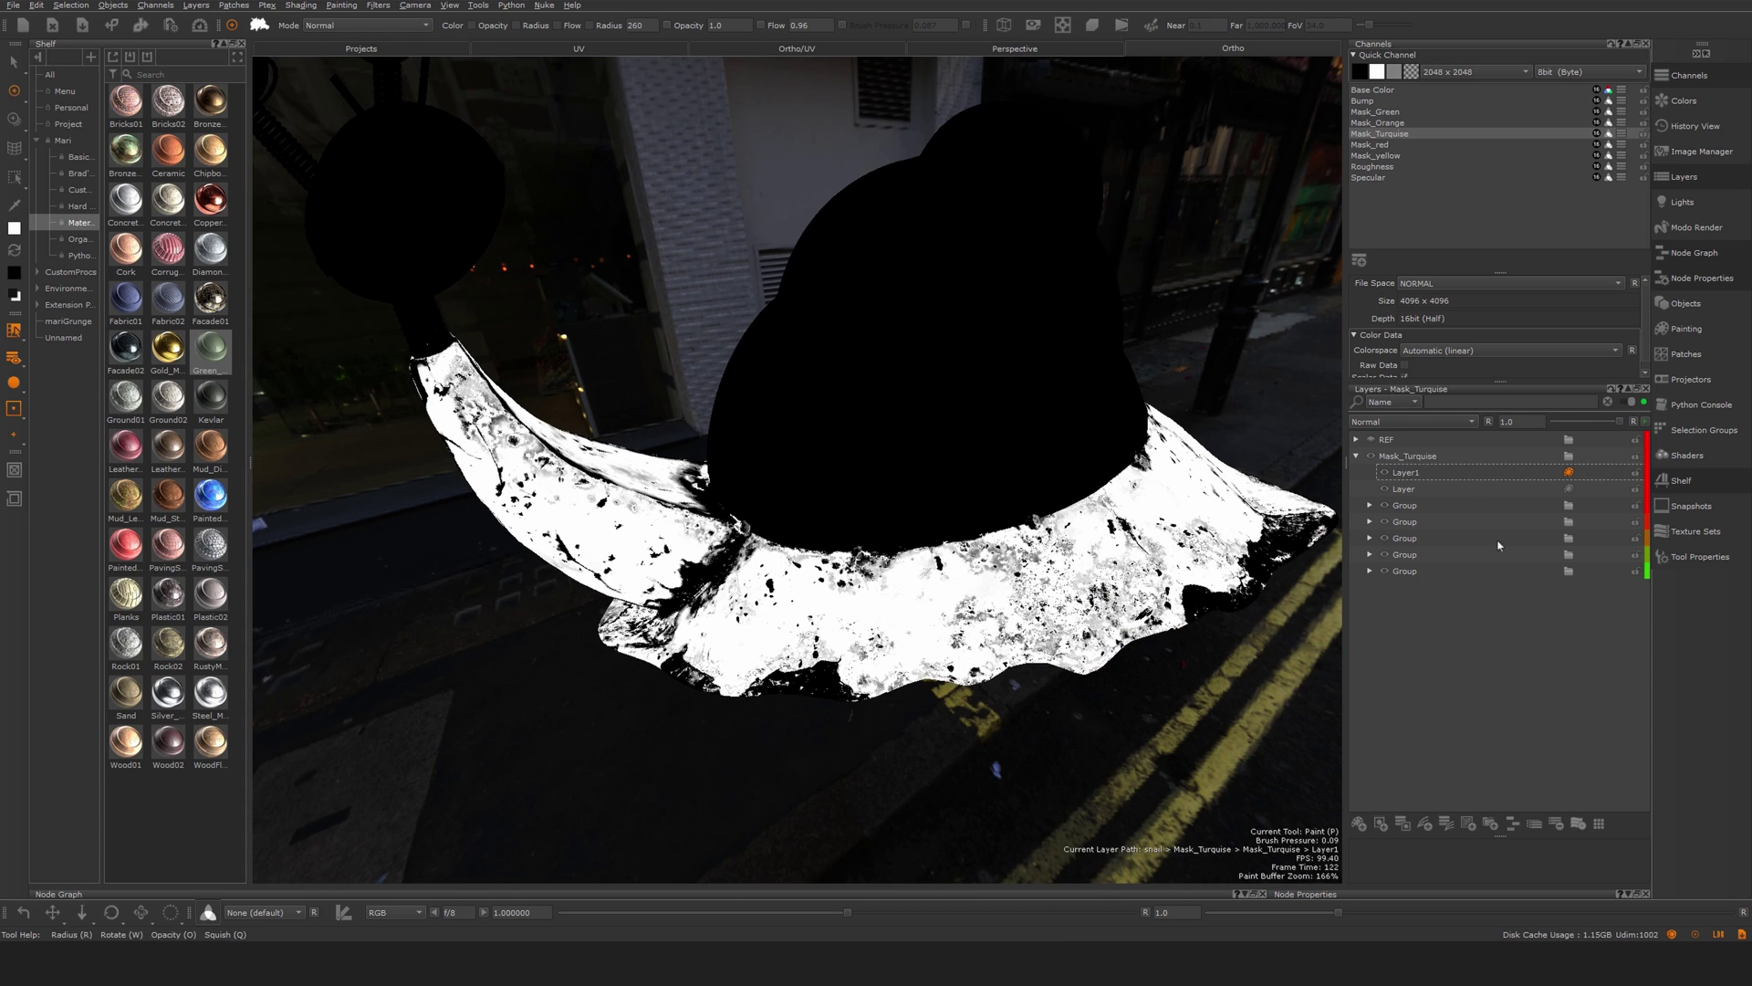
- Duplicate the Mask_Turquise group within its channel and flatten the copy into a single layer
{"action": "left_click", "coordinate": [1363, 458]}
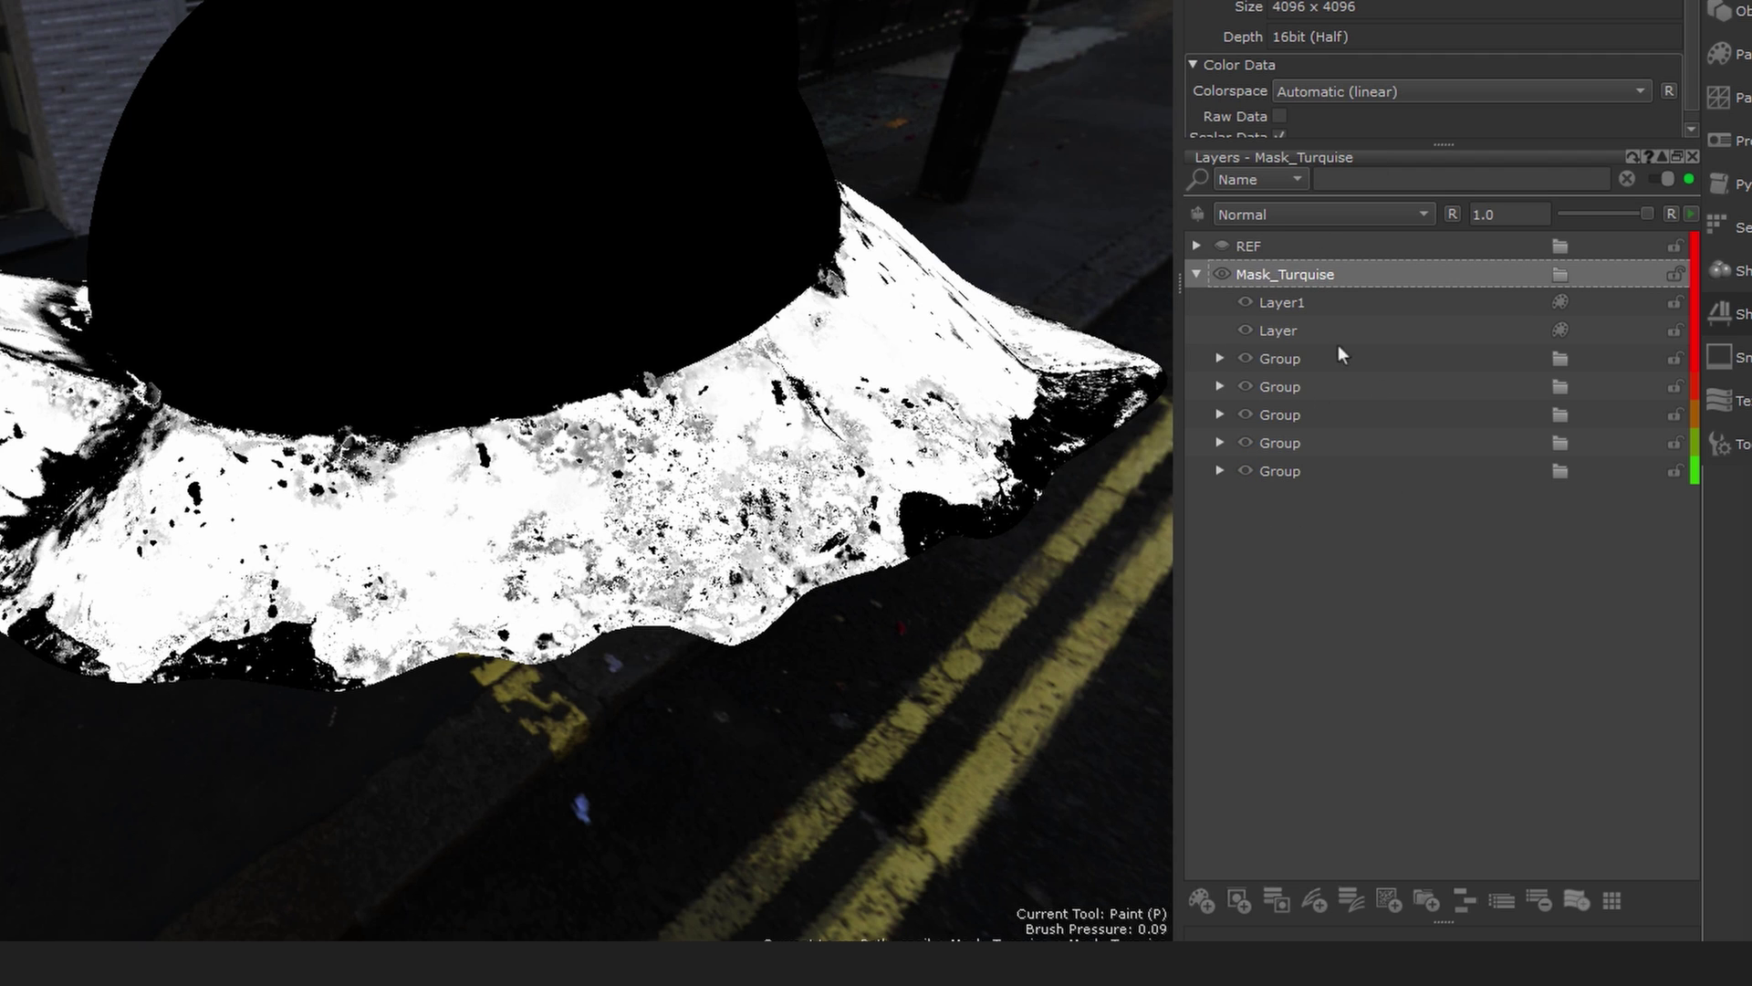
{"action": "left_click", "coordinate": [1195, 274]}
{"action": "right_click", "coordinate": [1294, 275]}
{"action": "left_click", "coordinate": [1392, 390]}
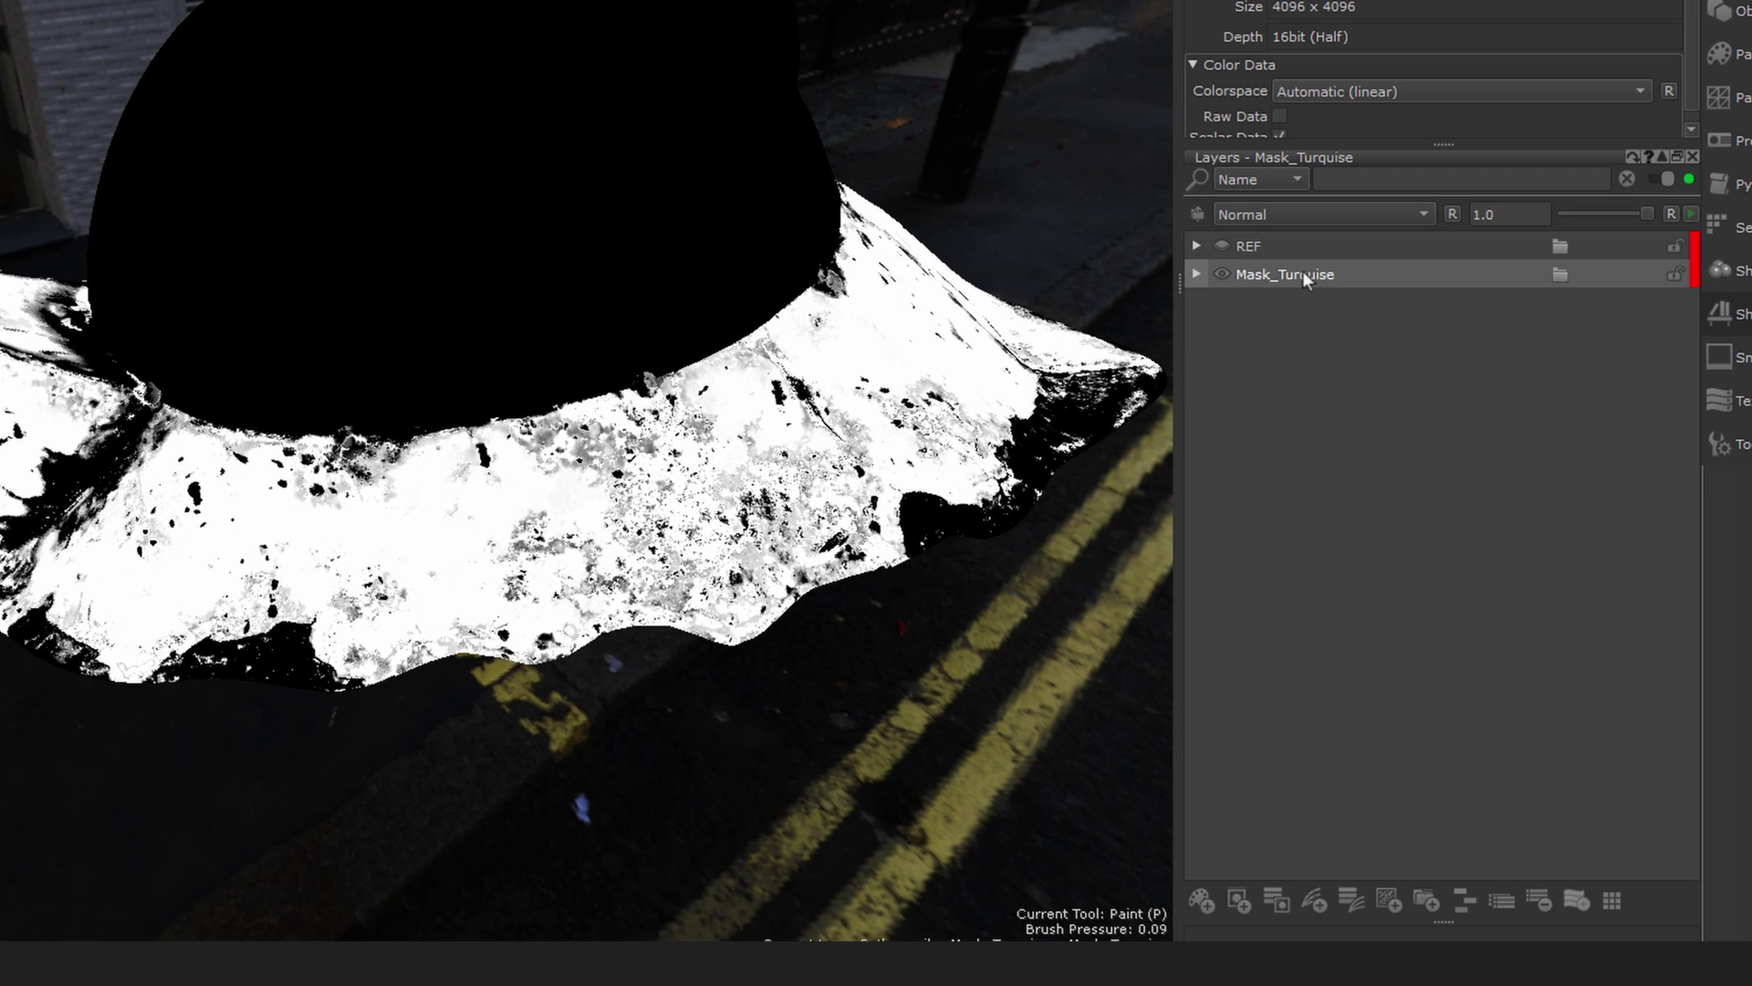
{"action": "right_click", "coordinate": [1296, 282]}
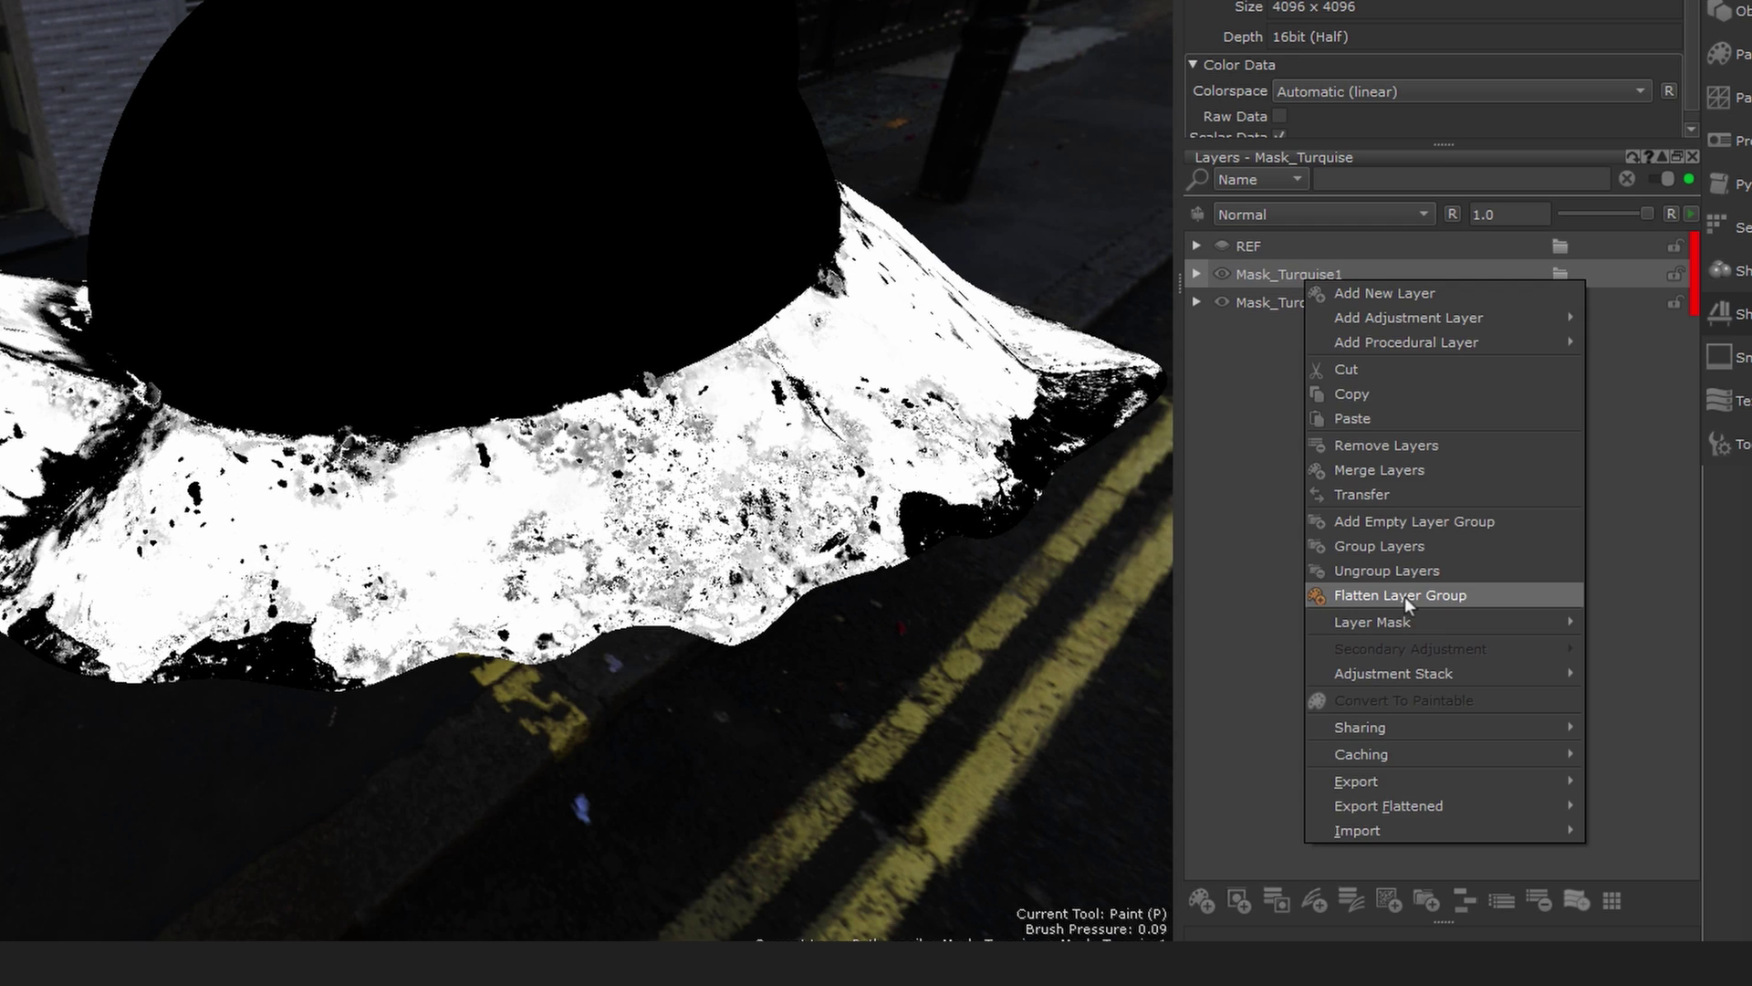
{"action": "left_click", "coordinate": [1404, 596]}
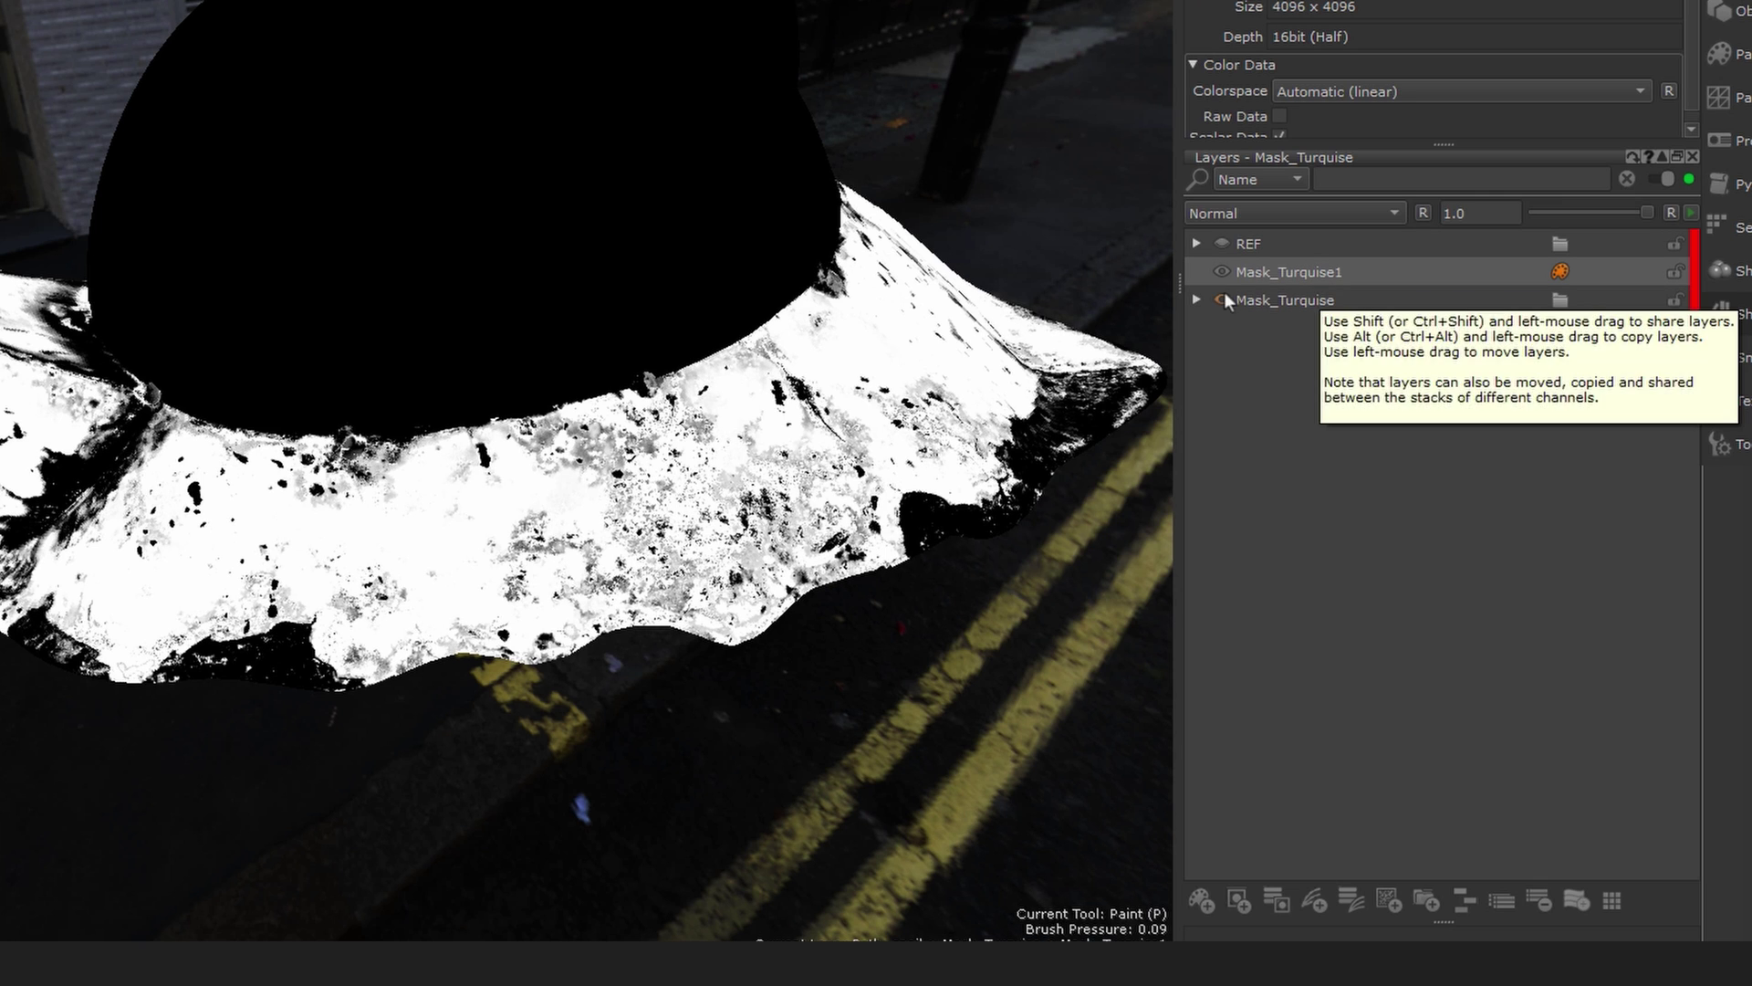
- Copy the flattened Mask_Turquise1 layer into the mask stack of the Turquise_mat group in the Base Color channel
{"action": "left_click", "coordinate": [1327, 274]}
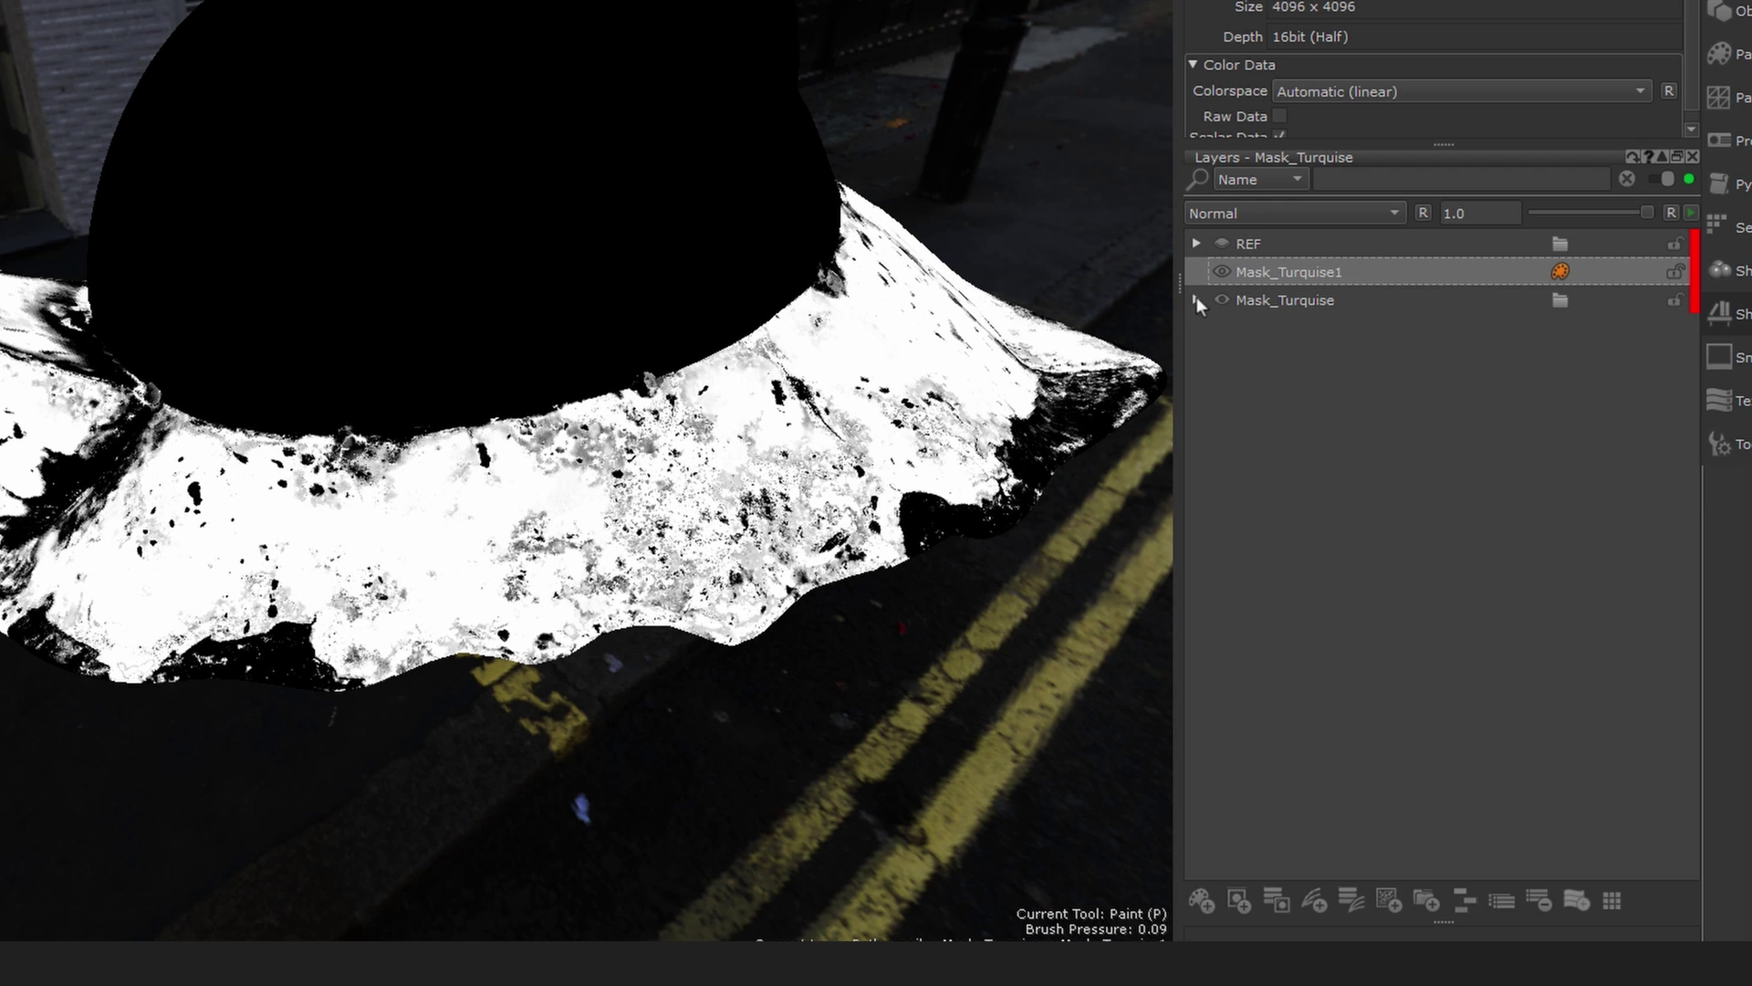
{"action": "left_click", "coordinate": [1196, 298]}
{"action": "left_click", "coordinate": [1196, 301]}
{"action": "right_click", "coordinate": [1315, 277]}
{"action": "left_click", "coordinate": [1373, 396]}
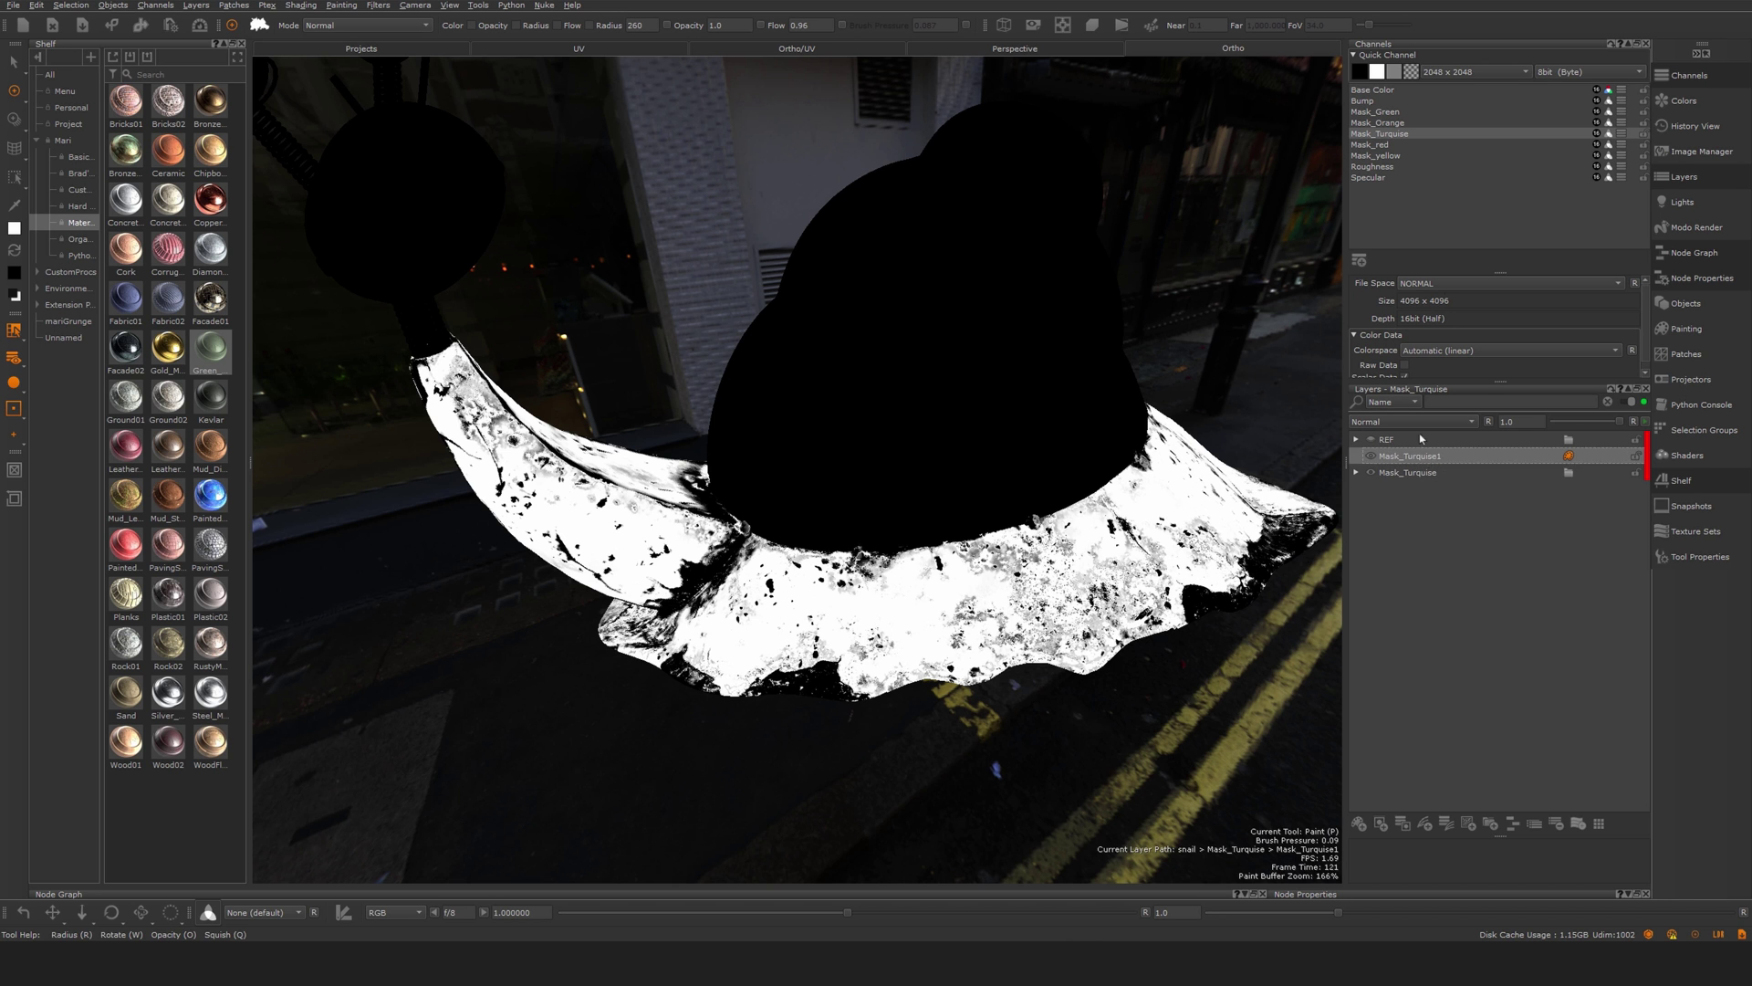
{"action": "left_click", "coordinate": [1373, 89]}
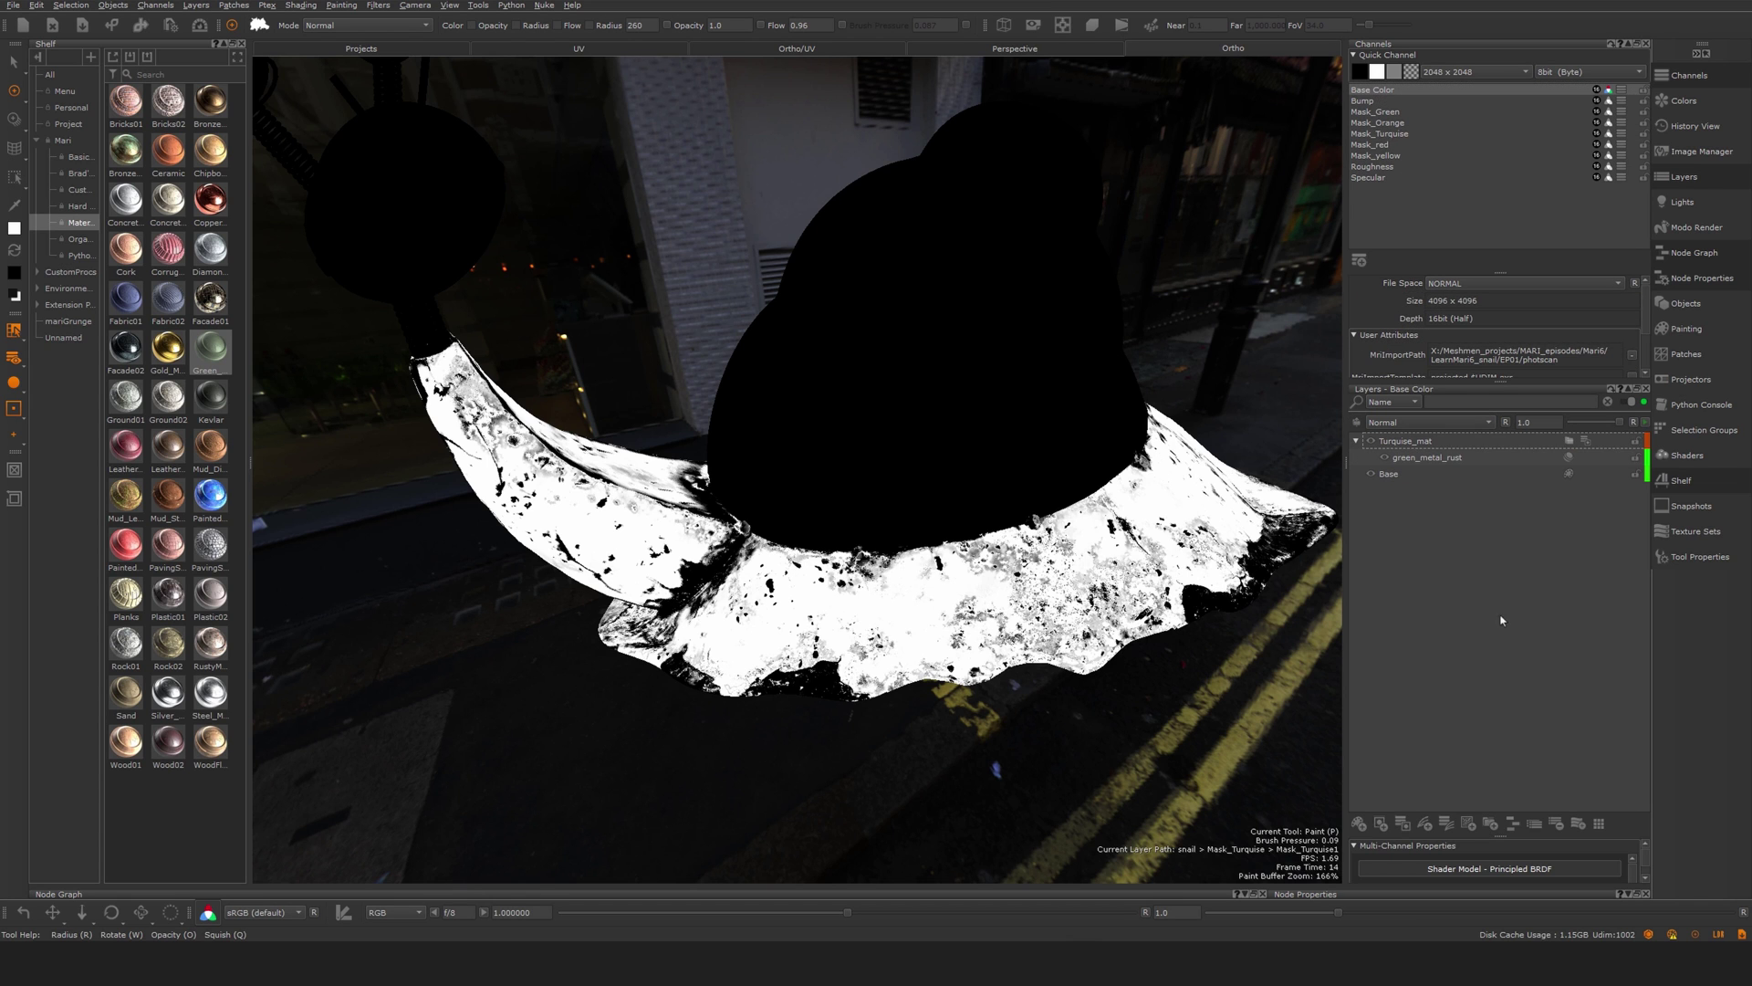
{"action": "left_click", "coordinate": [1585, 440]}
{"action": "left_click_drag", "start_coordinate": [1583, 293], "coordinate": [123, 545]}
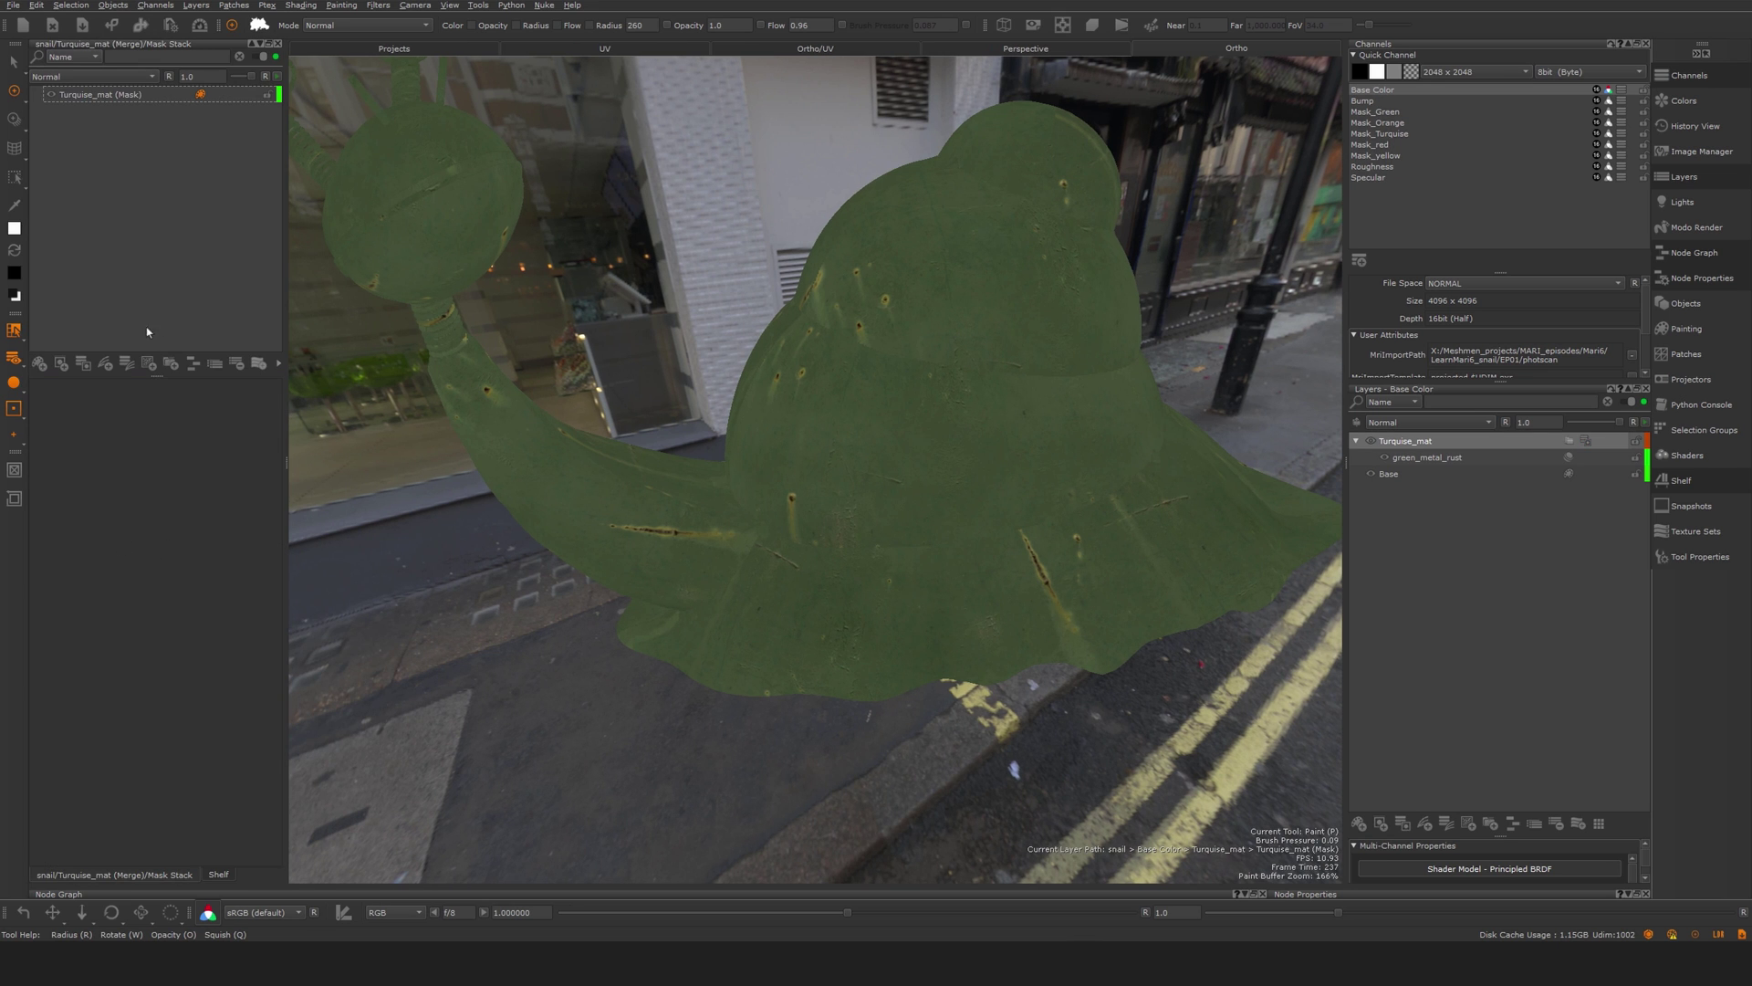
{"action": "key", "text": "ctrl+v"}
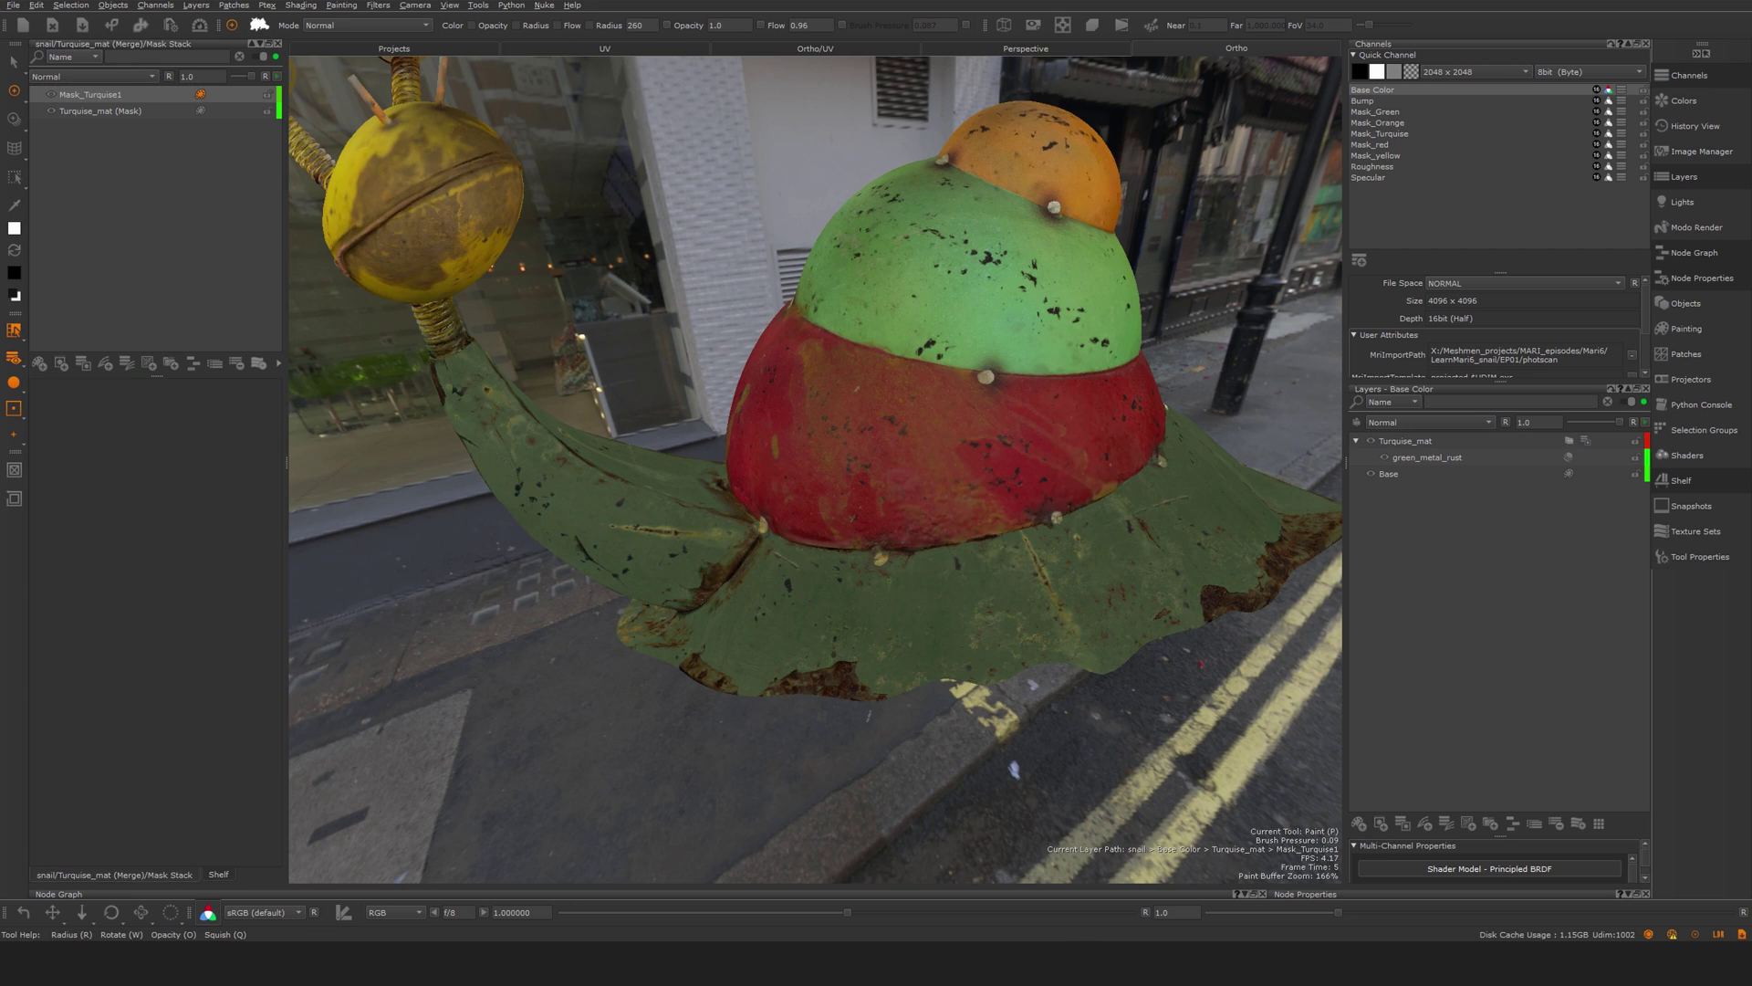
- Examine up close how the masked green_metal_rust material covers the snail's neck and skirt around the rusty edges
{"action": "left_click_drag", "start_coordinate": [684, 507], "coordinate": [1033, 713], "text": "alt"}
{"action": "right_click_drag", "start_coordinate": [1033, 713], "coordinate": [950, 660], "text": "alt"}
{"action": "left_click_drag", "start_coordinate": [709, 446], "coordinate": [697, 501], "text": "alt"}
{"action": "middle_click_drag", "start_coordinate": [966, 546], "coordinate": [646, 461], "text": "alt"}
{"action": "right_click_drag", "start_coordinate": [646, 461], "coordinate": [658, 515], "text": "alt"}
{"action": "mouse_move", "coordinate": [658, 515]}
{"action": "middle_mouse_down"}
{"action": "mouse_move", "coordinate": [849, 498]}
{"action": "mouse_move", "coordinate": [822, 548]}
{"action": "middle_mouse_up"}
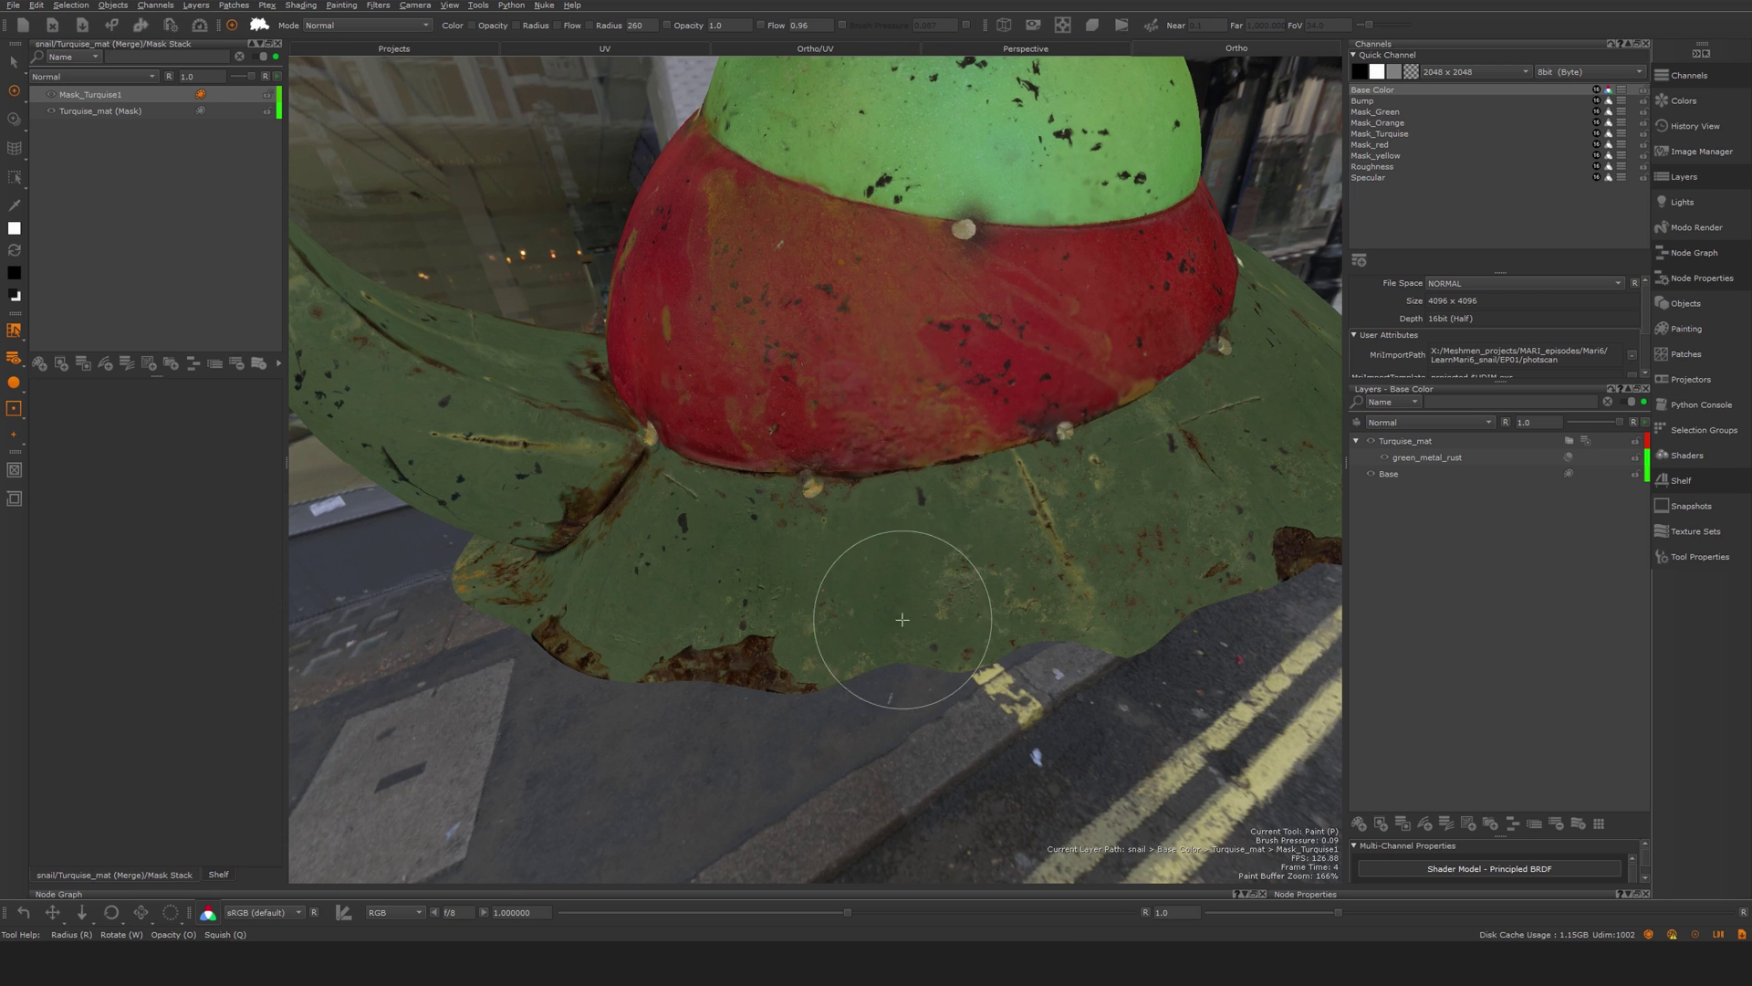
{"action": "left_click_drag", "start_coordinate": [948, 583], "coordinate": [965, 587], "text": "alt"}
{"action": "right_click_drag", "start_coordinate": [966, 586], "coordinate": [950, 603], "text": "alt"}
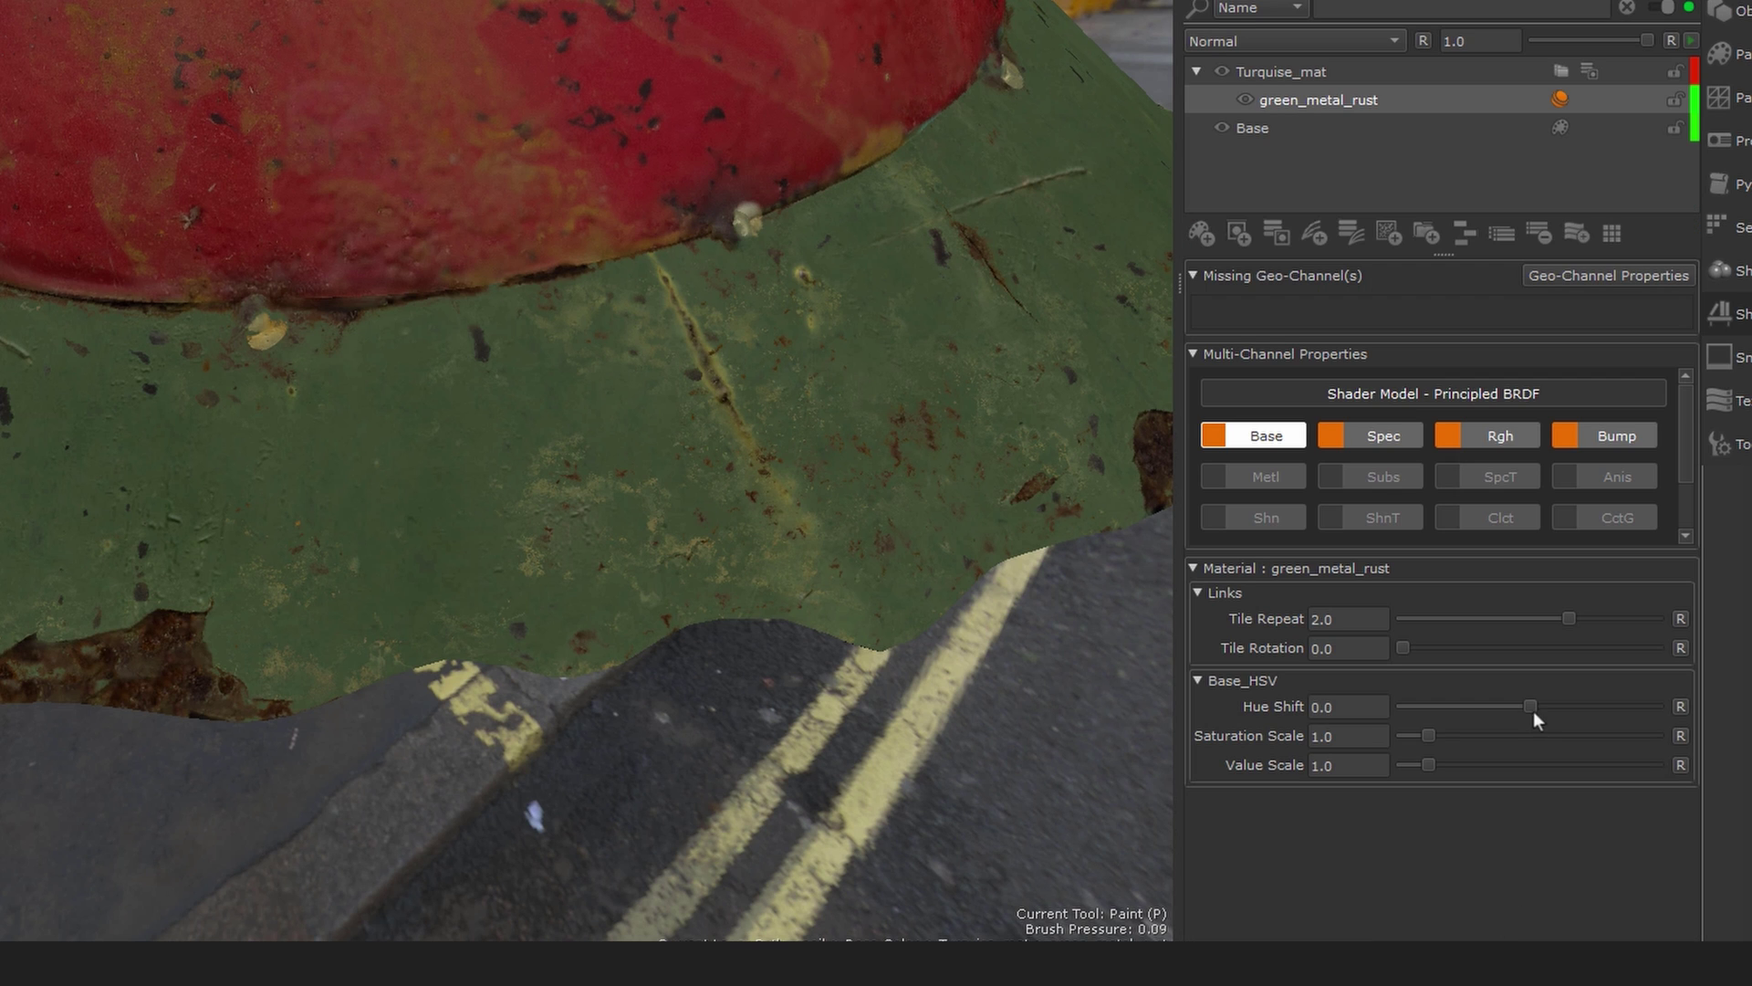
- Shift green_metal_rust to turquoise with Hue Shift about 78.8, Saturation Scale about 1.57 and Value Scale 2.35
{"action": "left_click_drag", "start_coordinate": [1533, 708], "coordinate": [1588, 708]}
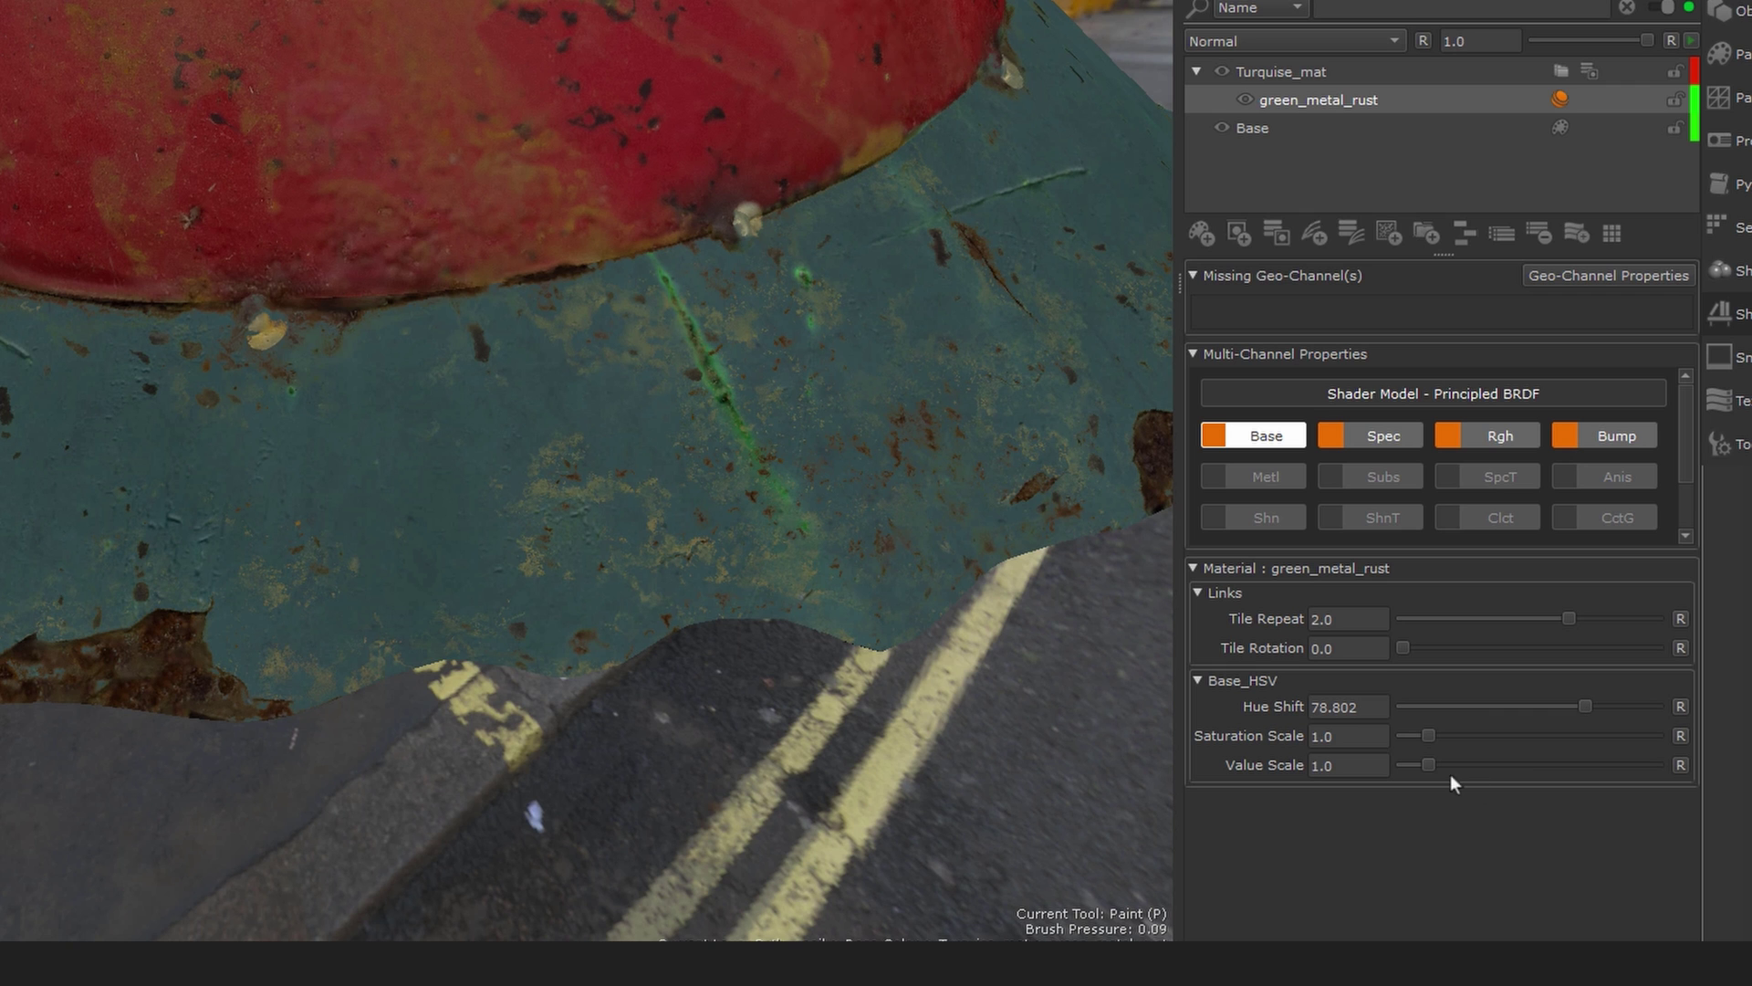
{"action": "left_click_drag", "start_coordinate": [1427, 739], "coordinate": [1460, 764]}
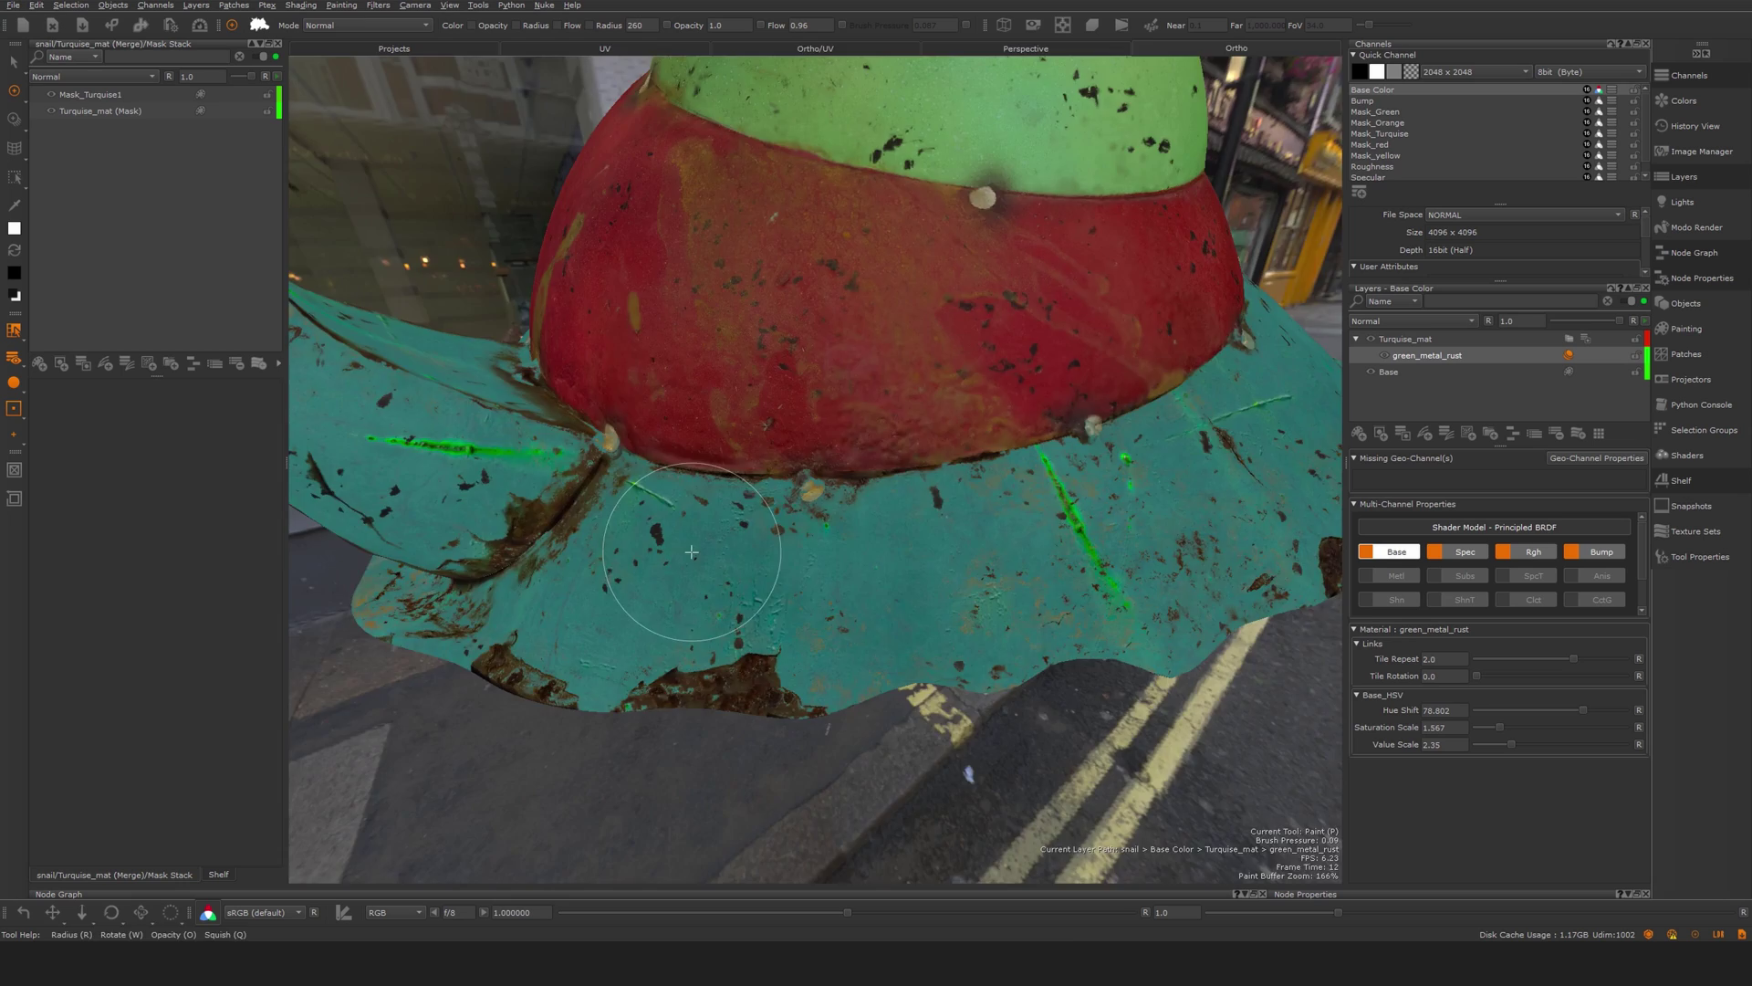
{"action": "right_click_drag", "start_coordinate": [692, 553], "coordinate": [912, 479], "text": "alt"}
{"action": "right_click_drag", "start_coordinate": [980, 592], "coordinate": [803, 493], "text": "alt"}
- Add a paint layer above Mask_Turquise1 in Turquise_mat's mask stack and paint black on the snail's neck to reveal the original paint
{"action": "left_click", "coordinate": [1561, 339]}
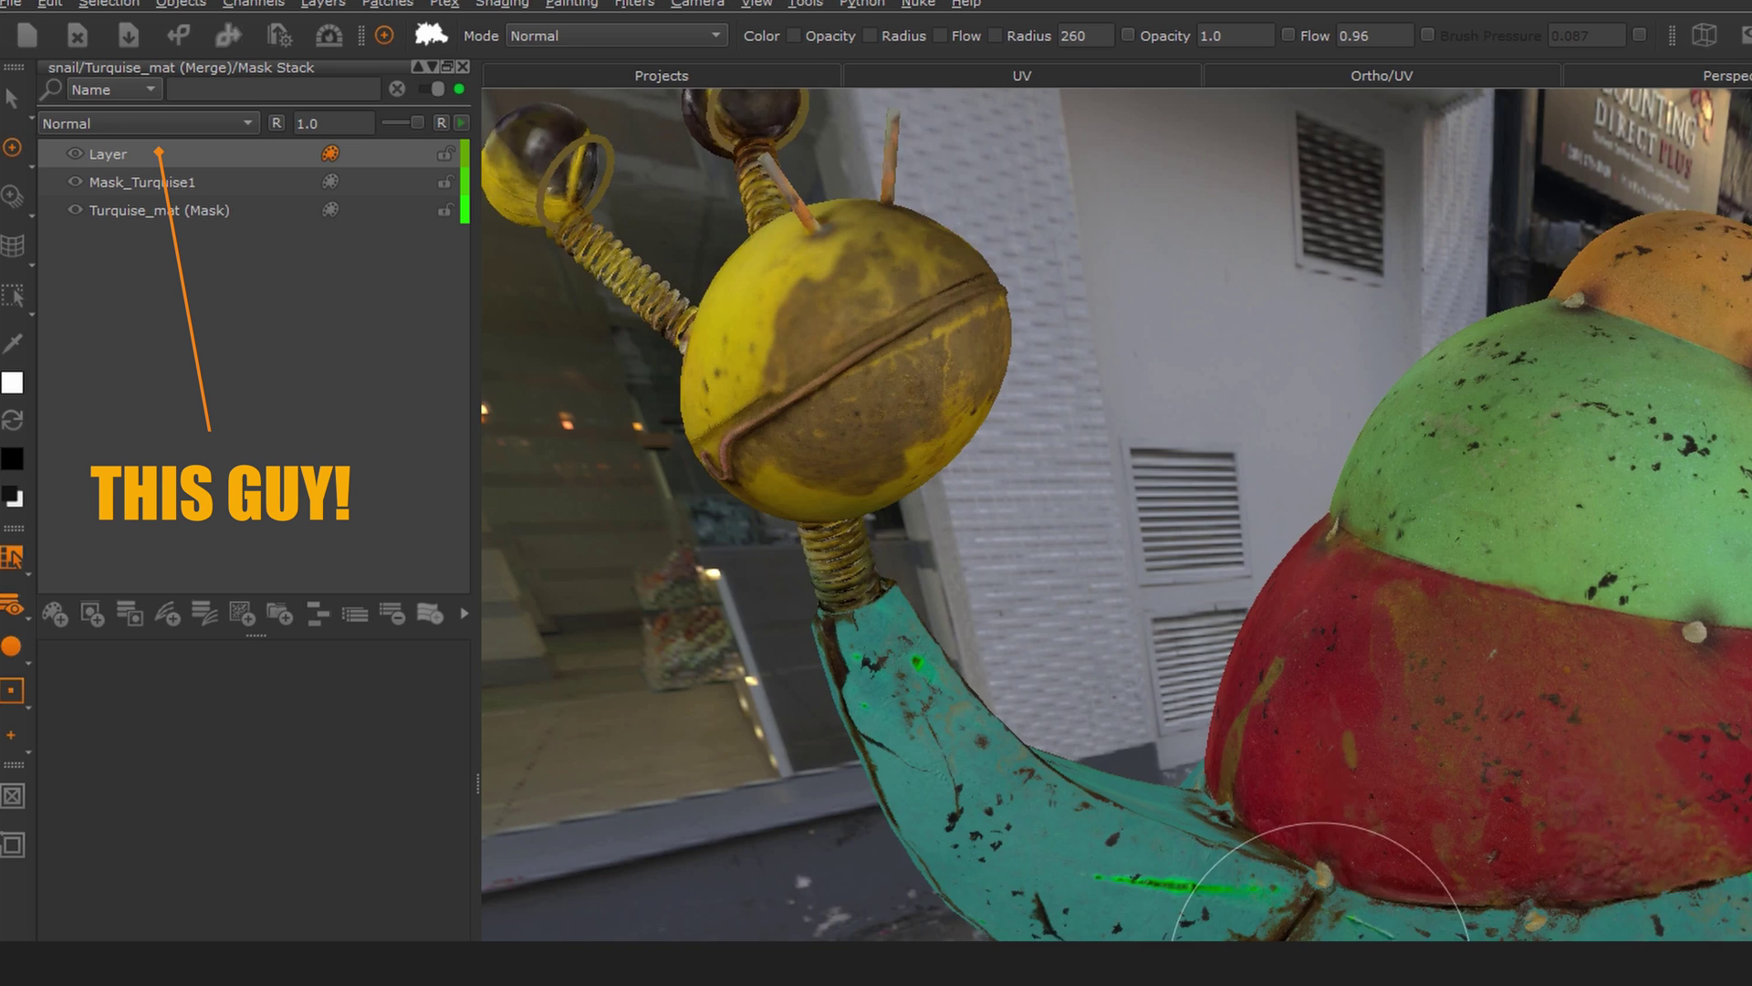
{"action": "middle_click_drag", "start_coordinate": [1321, 970], "coordinate": [1365, 911], "text": "alt"}
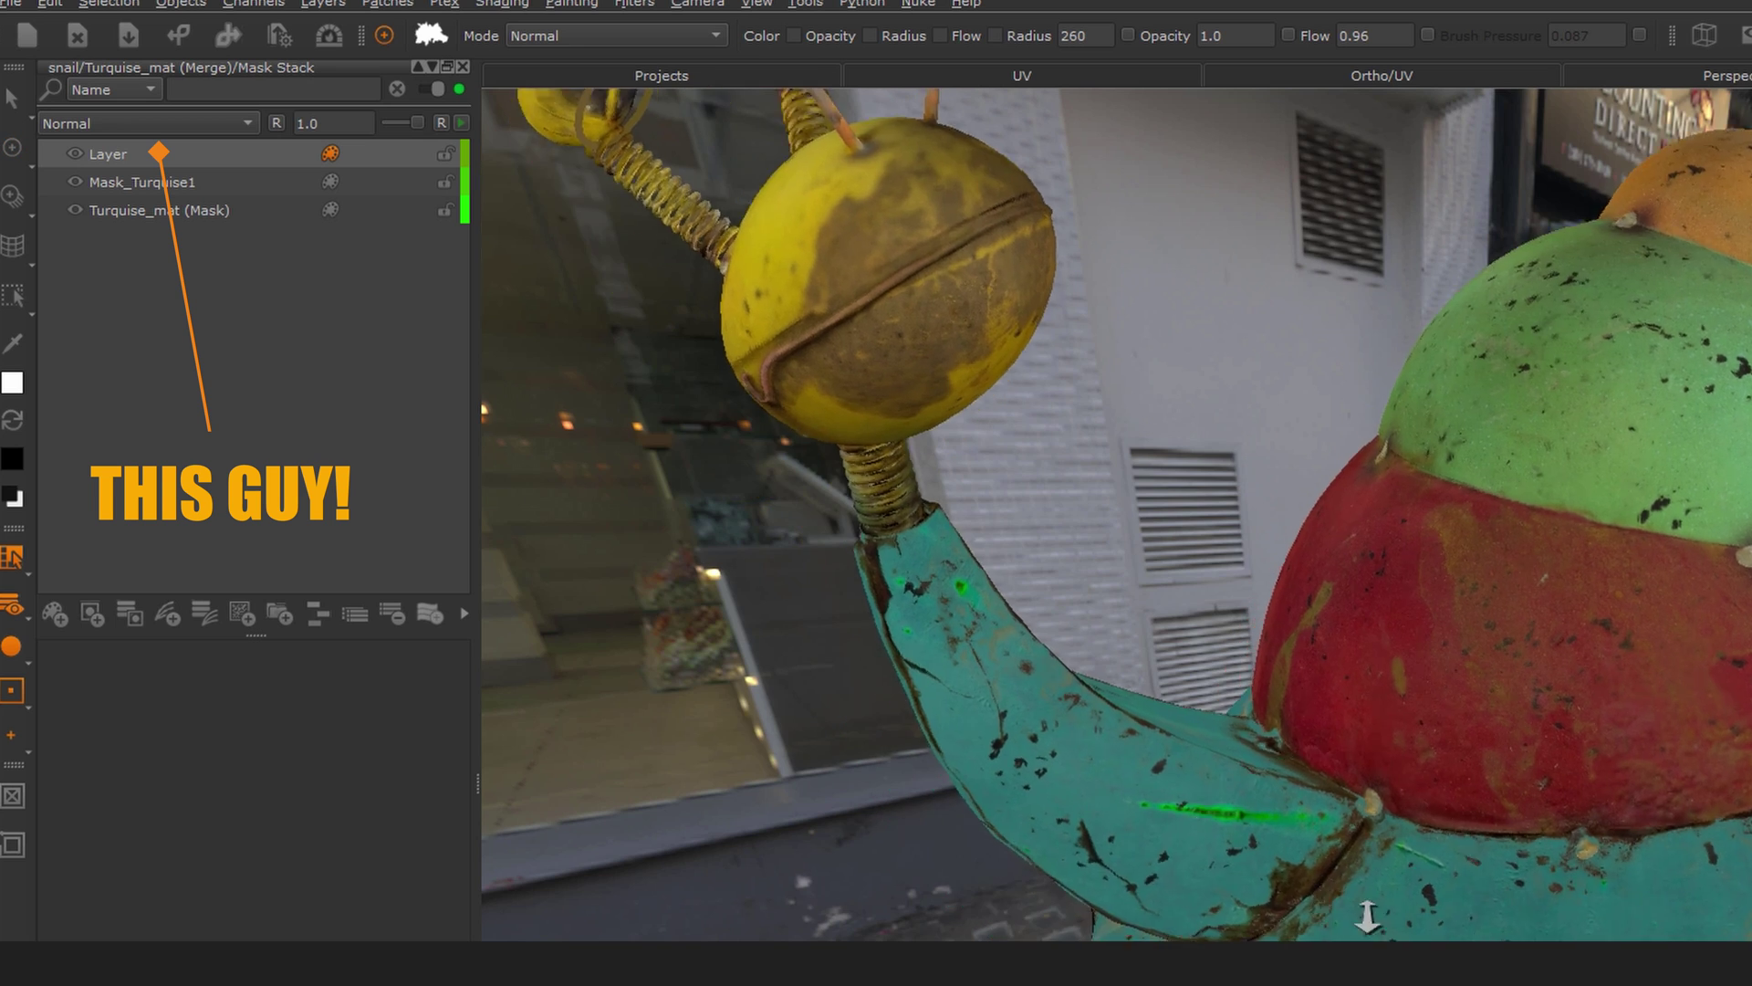
{"action": "right_click_drag", "start_coordinate": [1365, 911], "coordinate": [1579, 876], "text": "alt"}
{"action": "middle_click_drag", "start_coordinate": [974, 976], "coordinate": [1521, 958], "text": "alt"}
{"action": "left_click_drag", "start_coordinate": [1522, 958], "coordinate": [1360, 824], "text": "alt"}
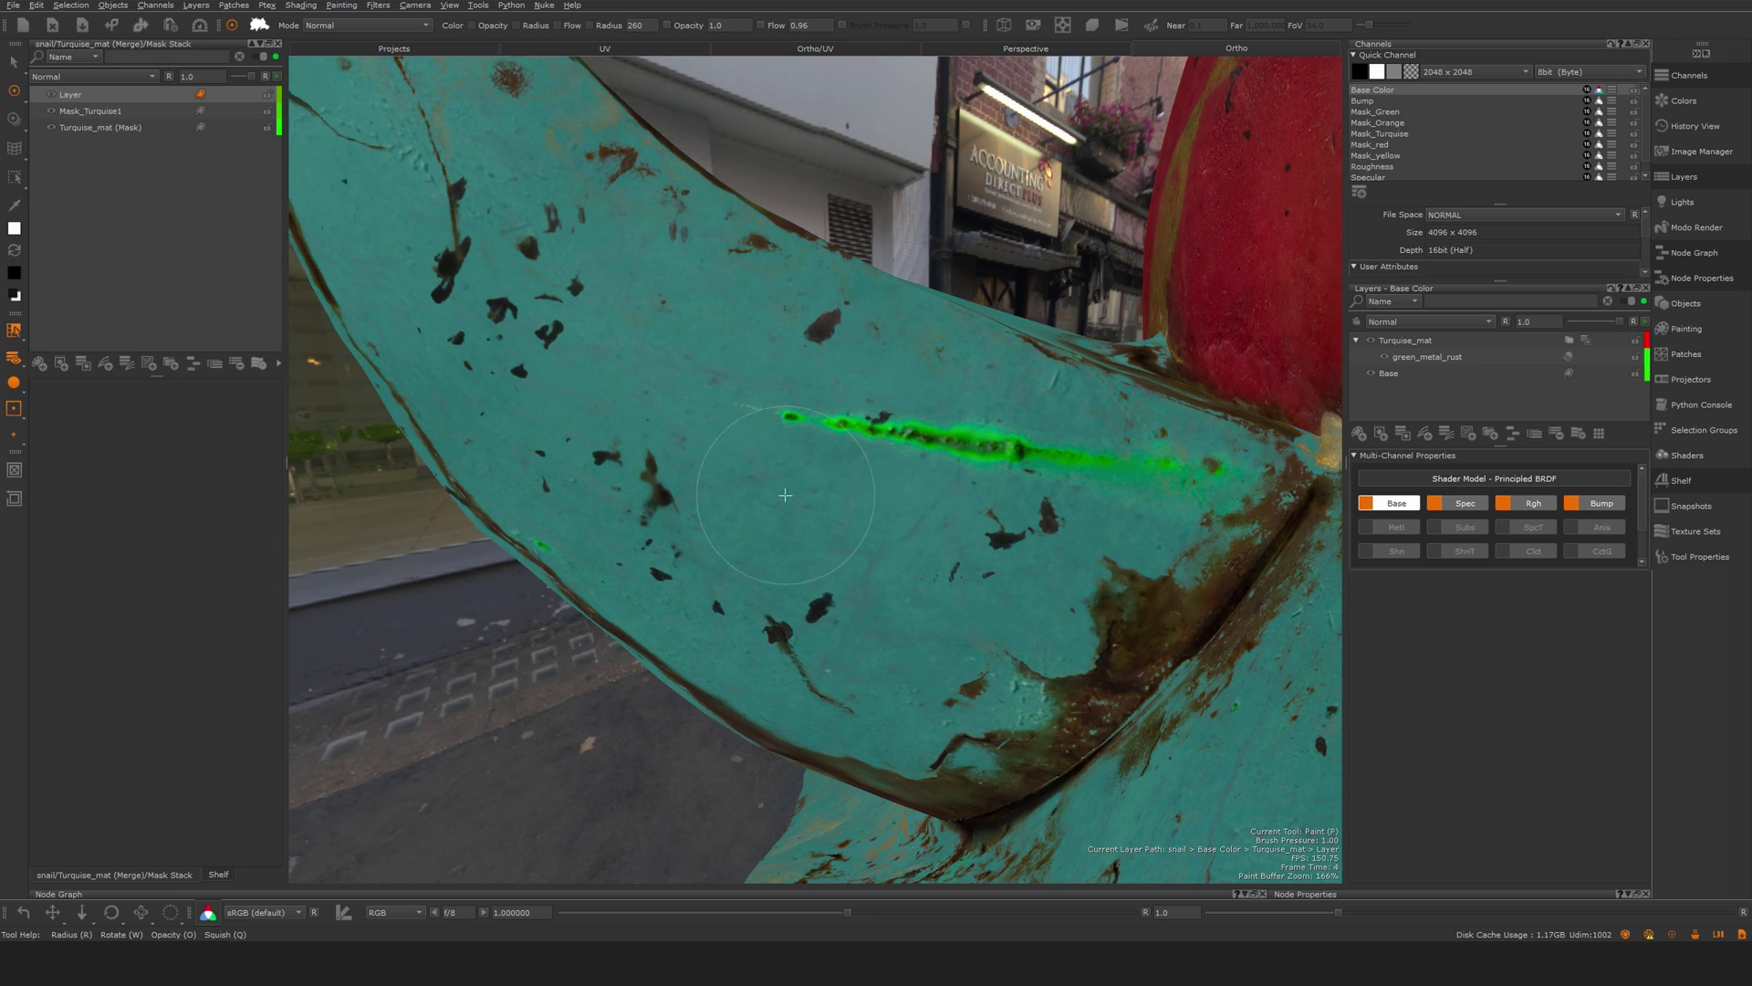
{"action": "mouse_move", "coordinate": [785, 495]}
{"action": "left_mouse_down"}
{"action": "mouse_move", "coordinate": [821, 548]}
{"action": "mouse_move", "coordinate": [1007, 580]}
{"action": "left_mouse_up"}
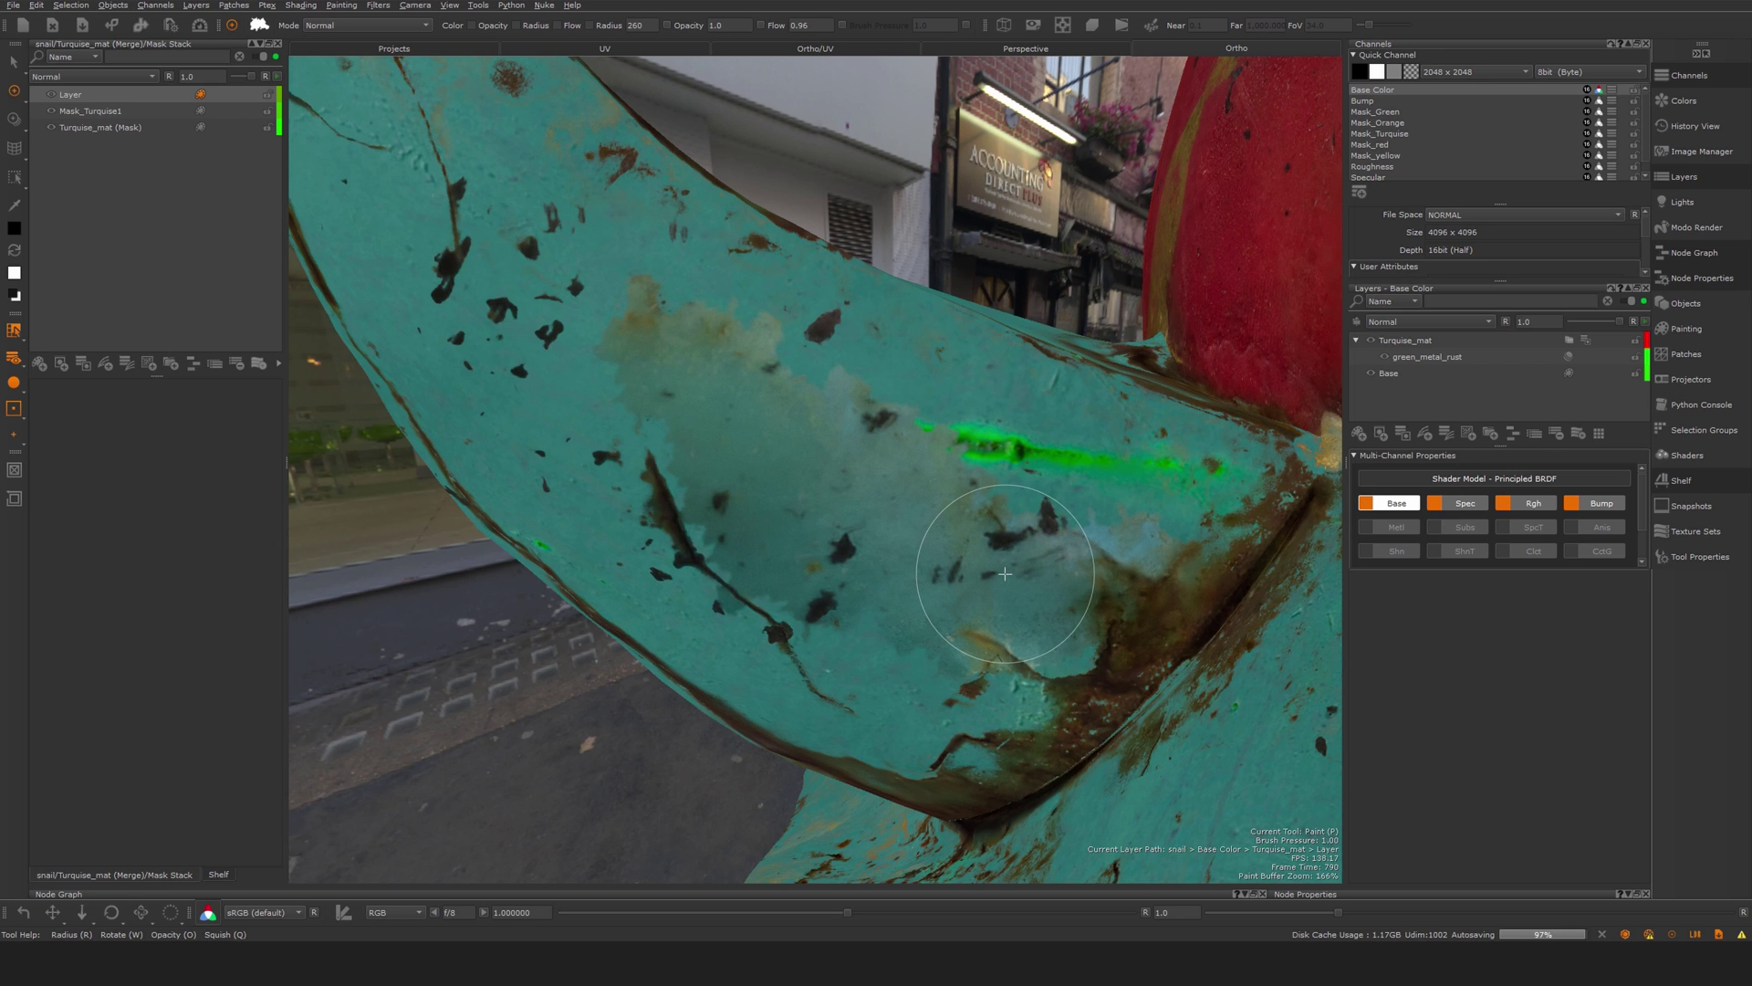
{"action": "left_click_drag", "start_coordinate": [1004, 573], "coordinate": [1059, 592], "text": "alt"}
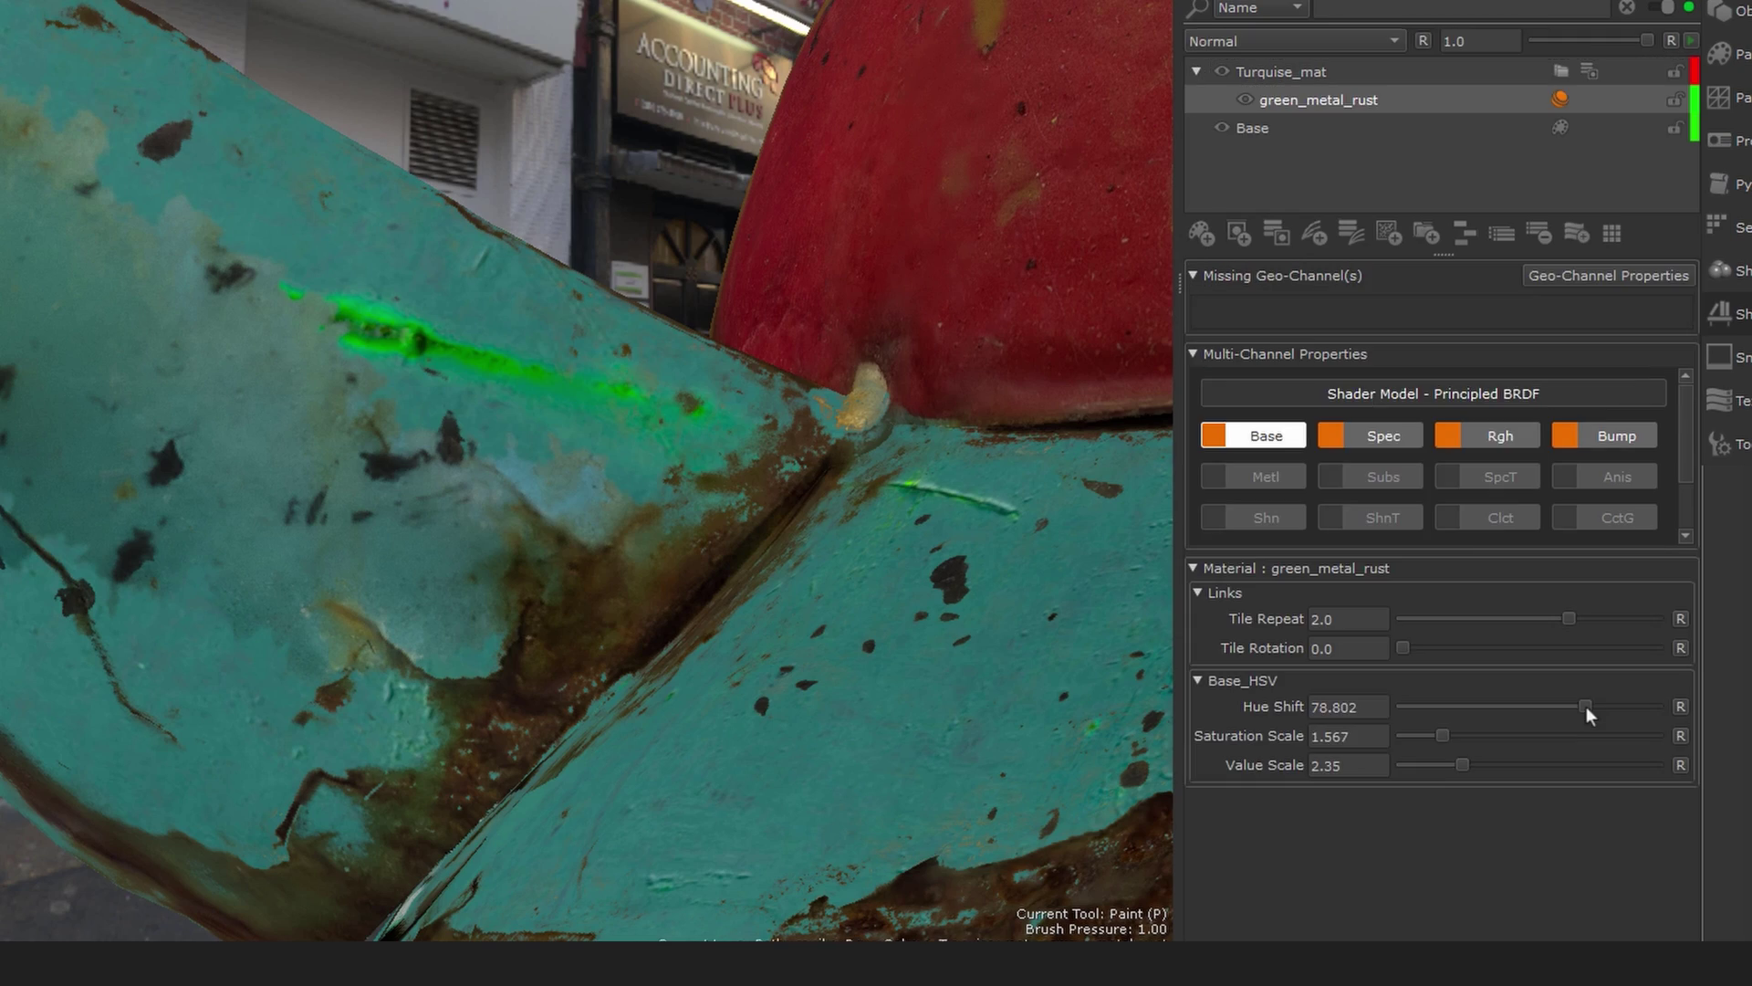
- Set the green_metal_rust material's Hue Shift to about 77.1 and Tile Repeat to about 4.16
{"action": "left_click_drag", "start_coordinate": [1584, 707], "coordinate": [1585, 706]}
{"action": "left_click_drag", "start_coordinate": [966, 606], "coordinate": [626, 776], "text": "alt"}
{"action": "middle_click_drag", "start_coordinate": [688, 676], "coordinate": [78, 606], "text": "alt"}
{"action": "right_click_drag", "start_coordinate": [78, 606], "coordinate": [110, 639], "text": "alt"}
{"action": "left_click_drag", "start_coordinate": [110, 639], "coordinate": [126, 683], "text": "alt"}
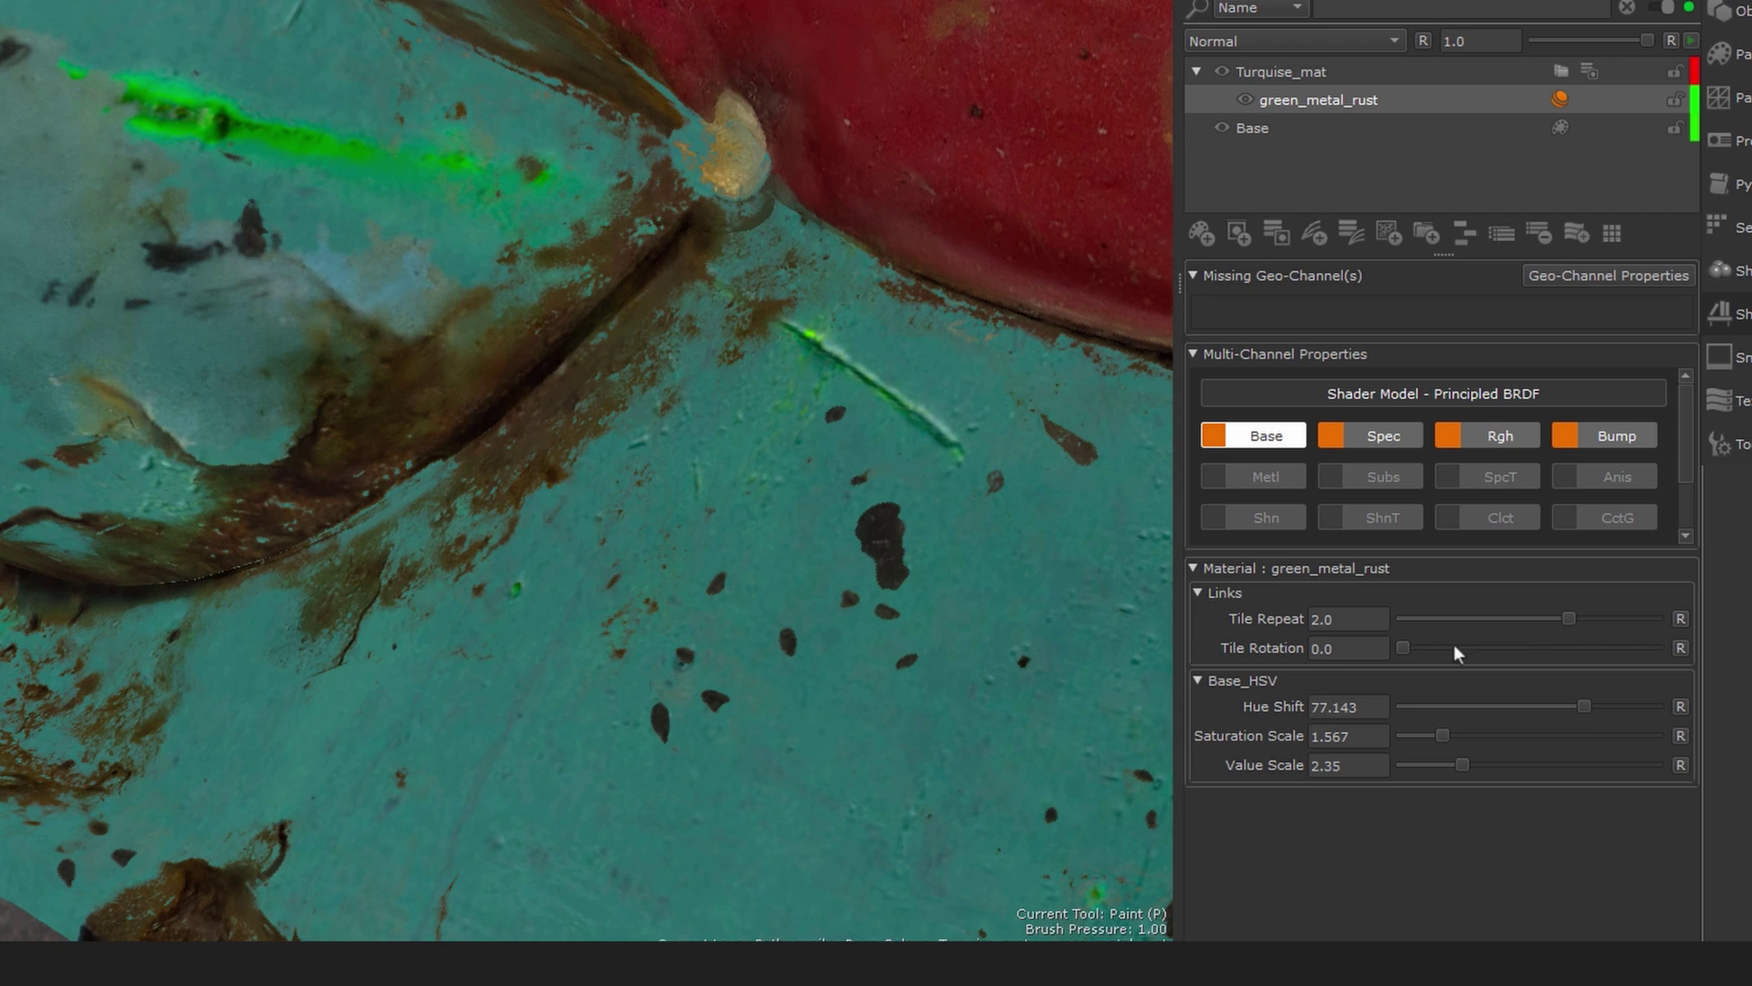
{"action": "mouse_move", "coordinate": [1567, 620]}
{"action": "left_mouse_down"}
{"action": "mouse_move", "coordinate": [1531, 617]}
{"action": "mouse_move", "coordinate": [1589, 661]}
{"action": "mouse_move", "coordinate": [1576, 676]}
{"action": "left_mouse_up"}
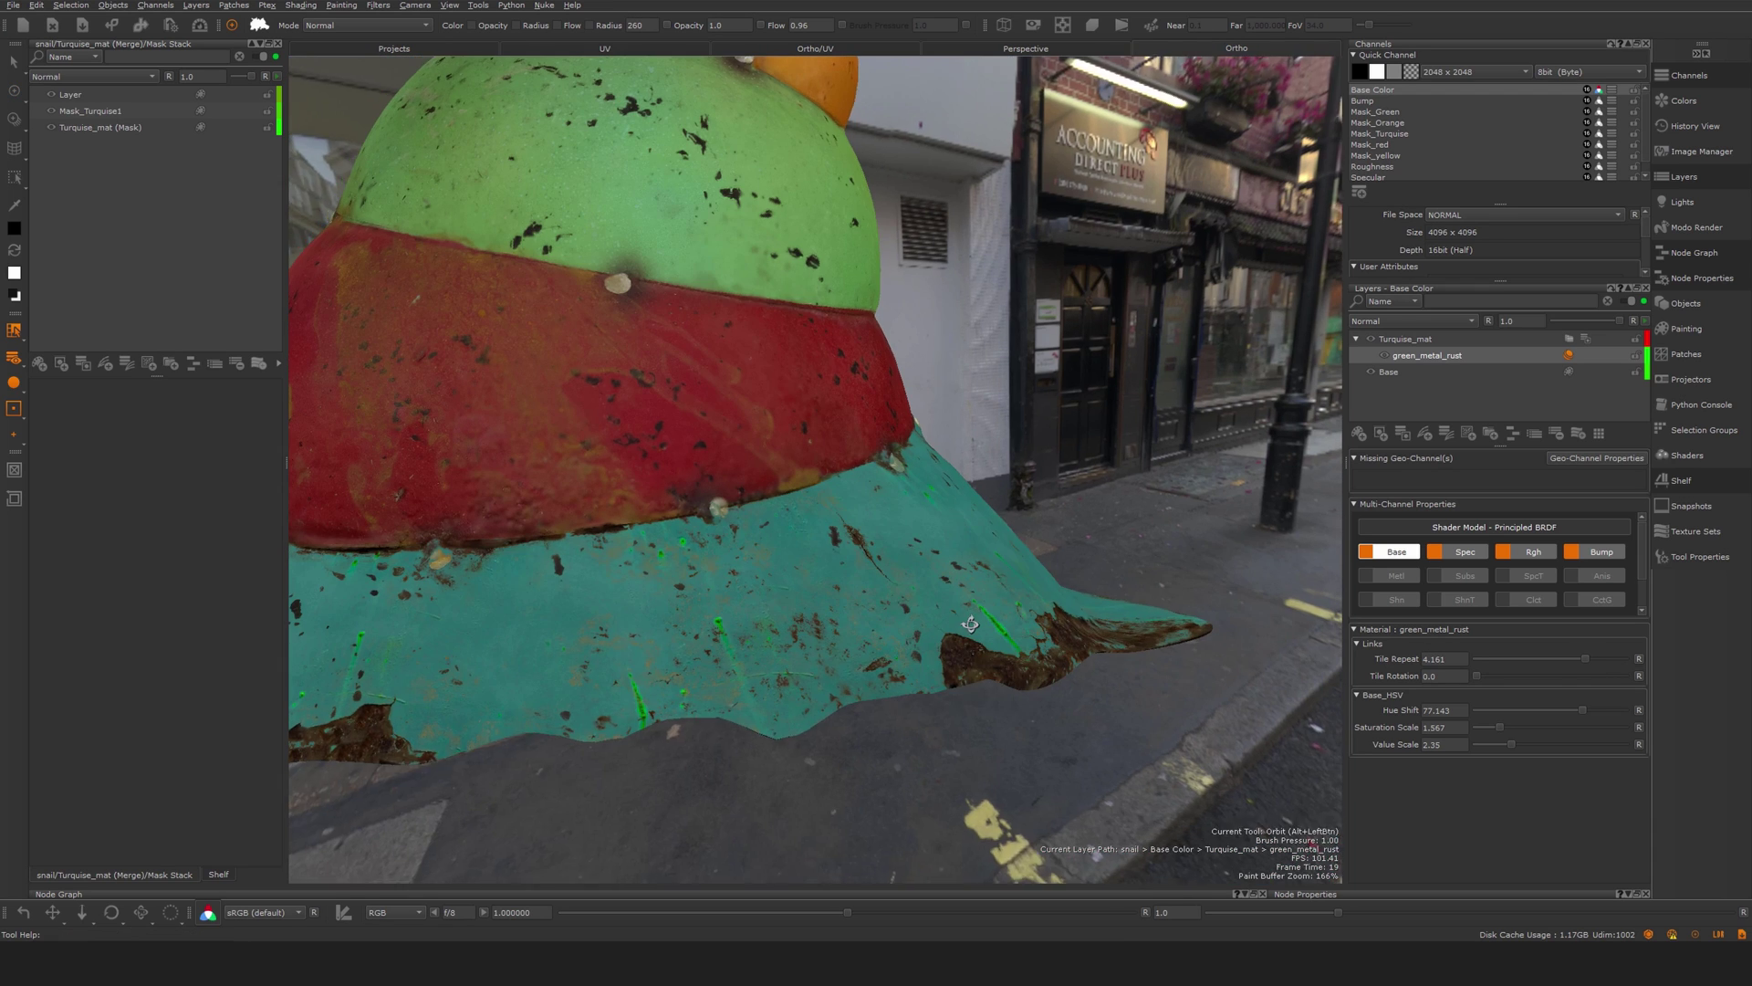
- Collapse the Turquise_mat group, add another green_metal_rust material above it and put that material into a new multi-channel group
{"action": "scroll", "coordinate": [1125, 383], "scroll_direction": "up", "scroll_amount": 3}
{"action": "left_click", "coordinate": [1356, 339]}
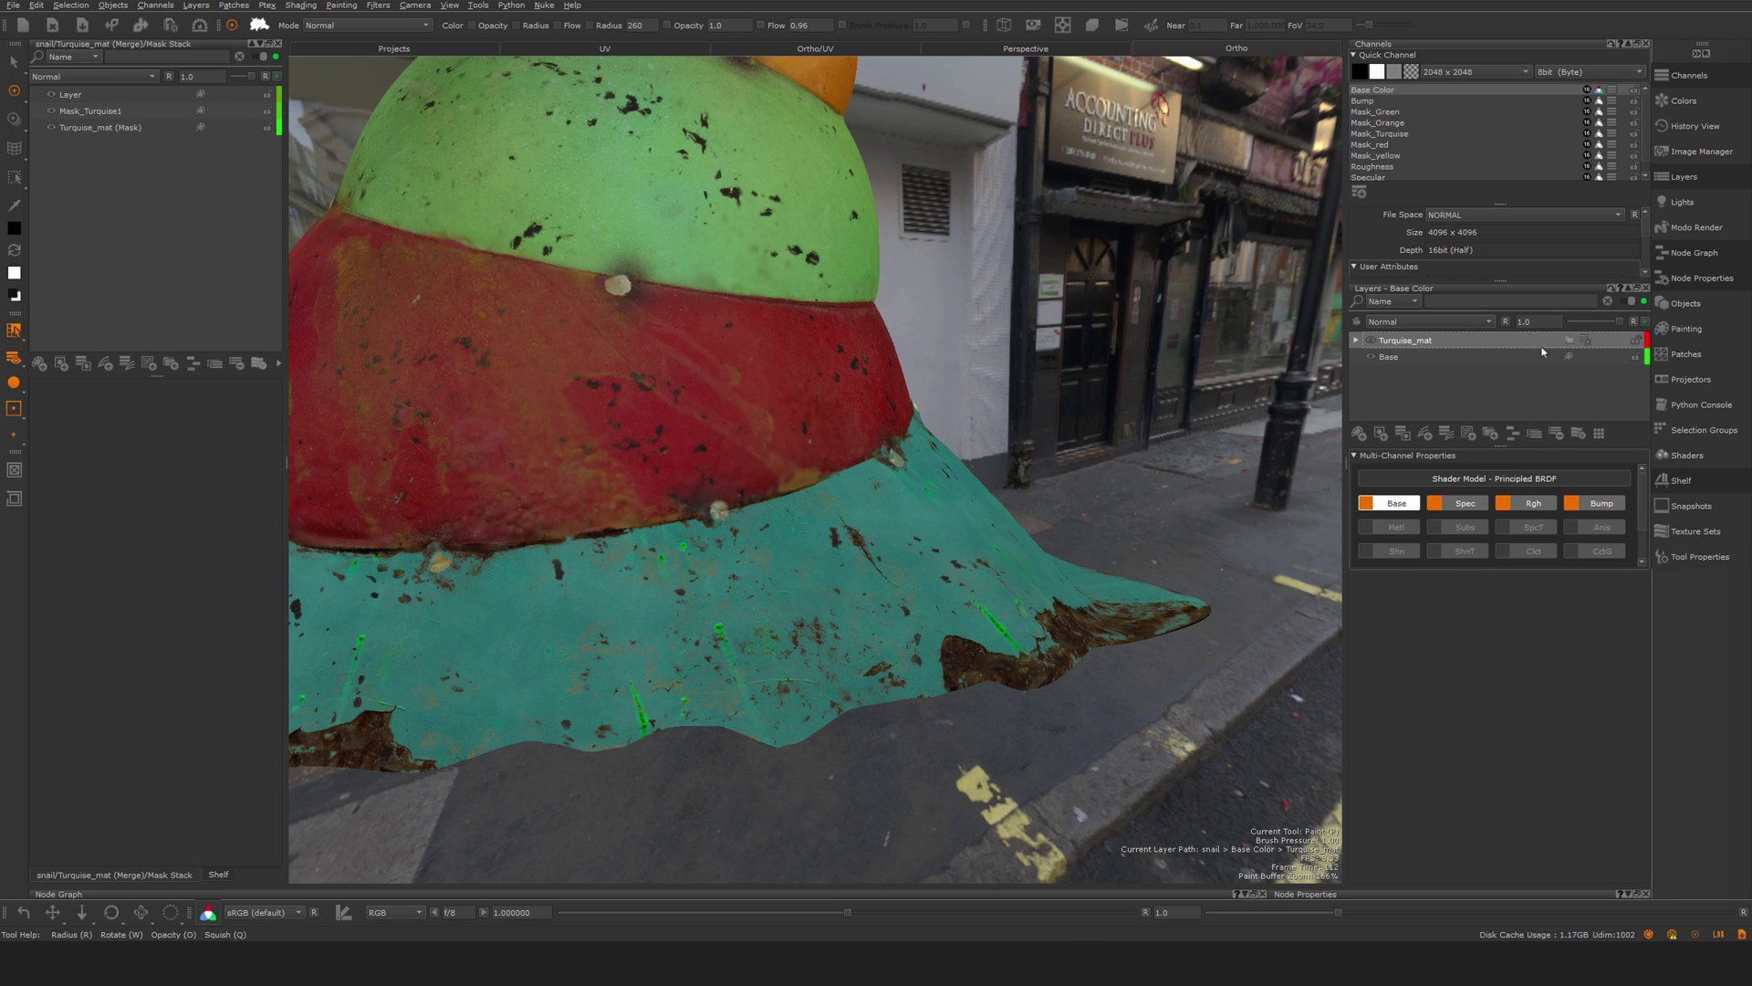
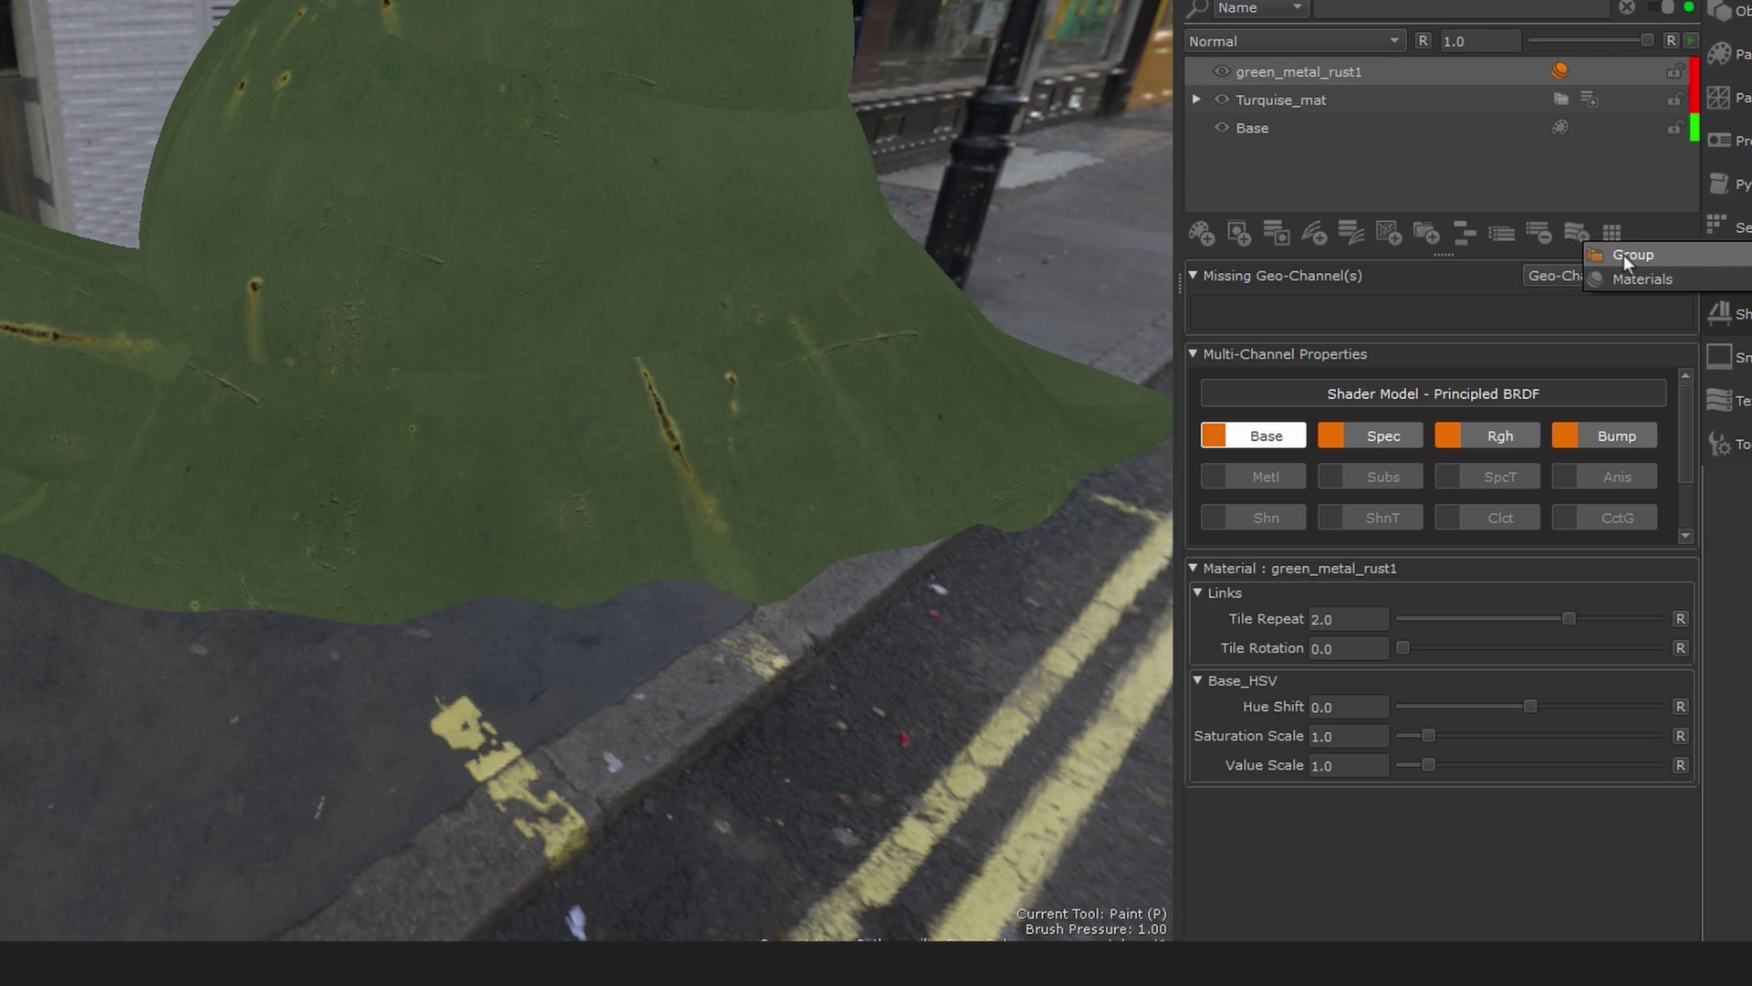
{"action": "key", "text": "ctrl+g"}
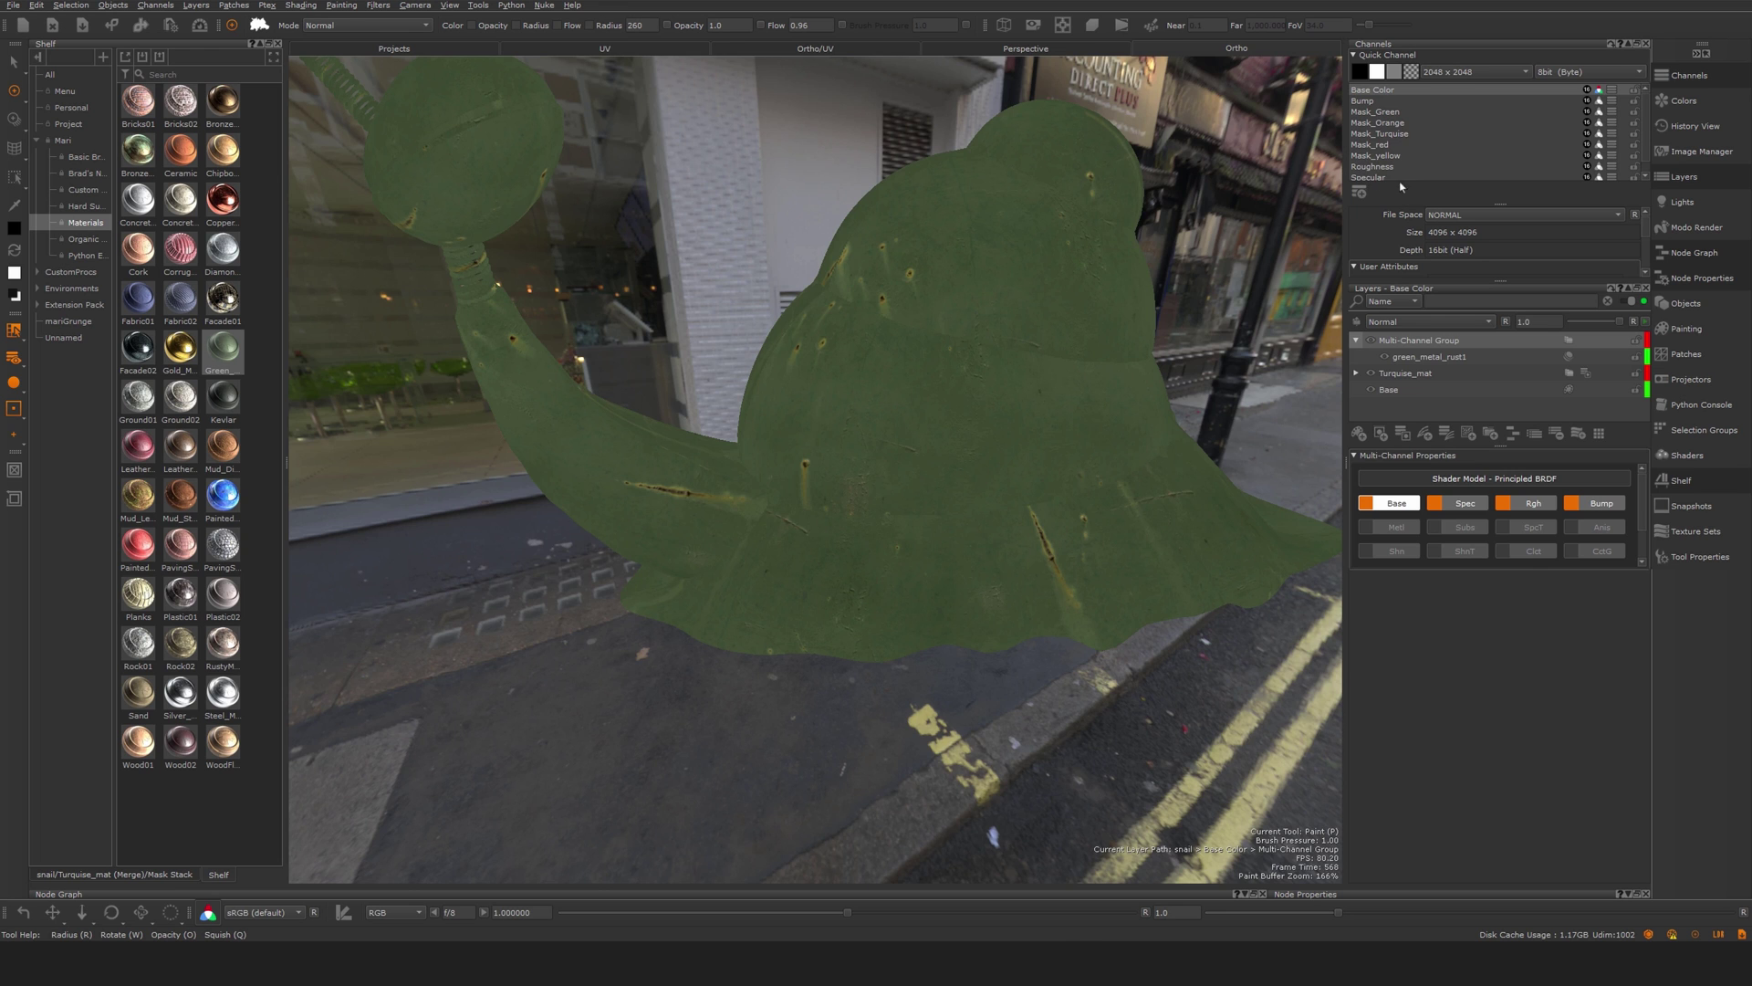
- Duplicate and flatten the Mask_red group in its channel, and place the flattened copy in the new multi-channel group's mask stack
{"action": "left_click", "coordinate": [1401, 144]}
{"action": "left_click", "coordinate": [1395, 356]}
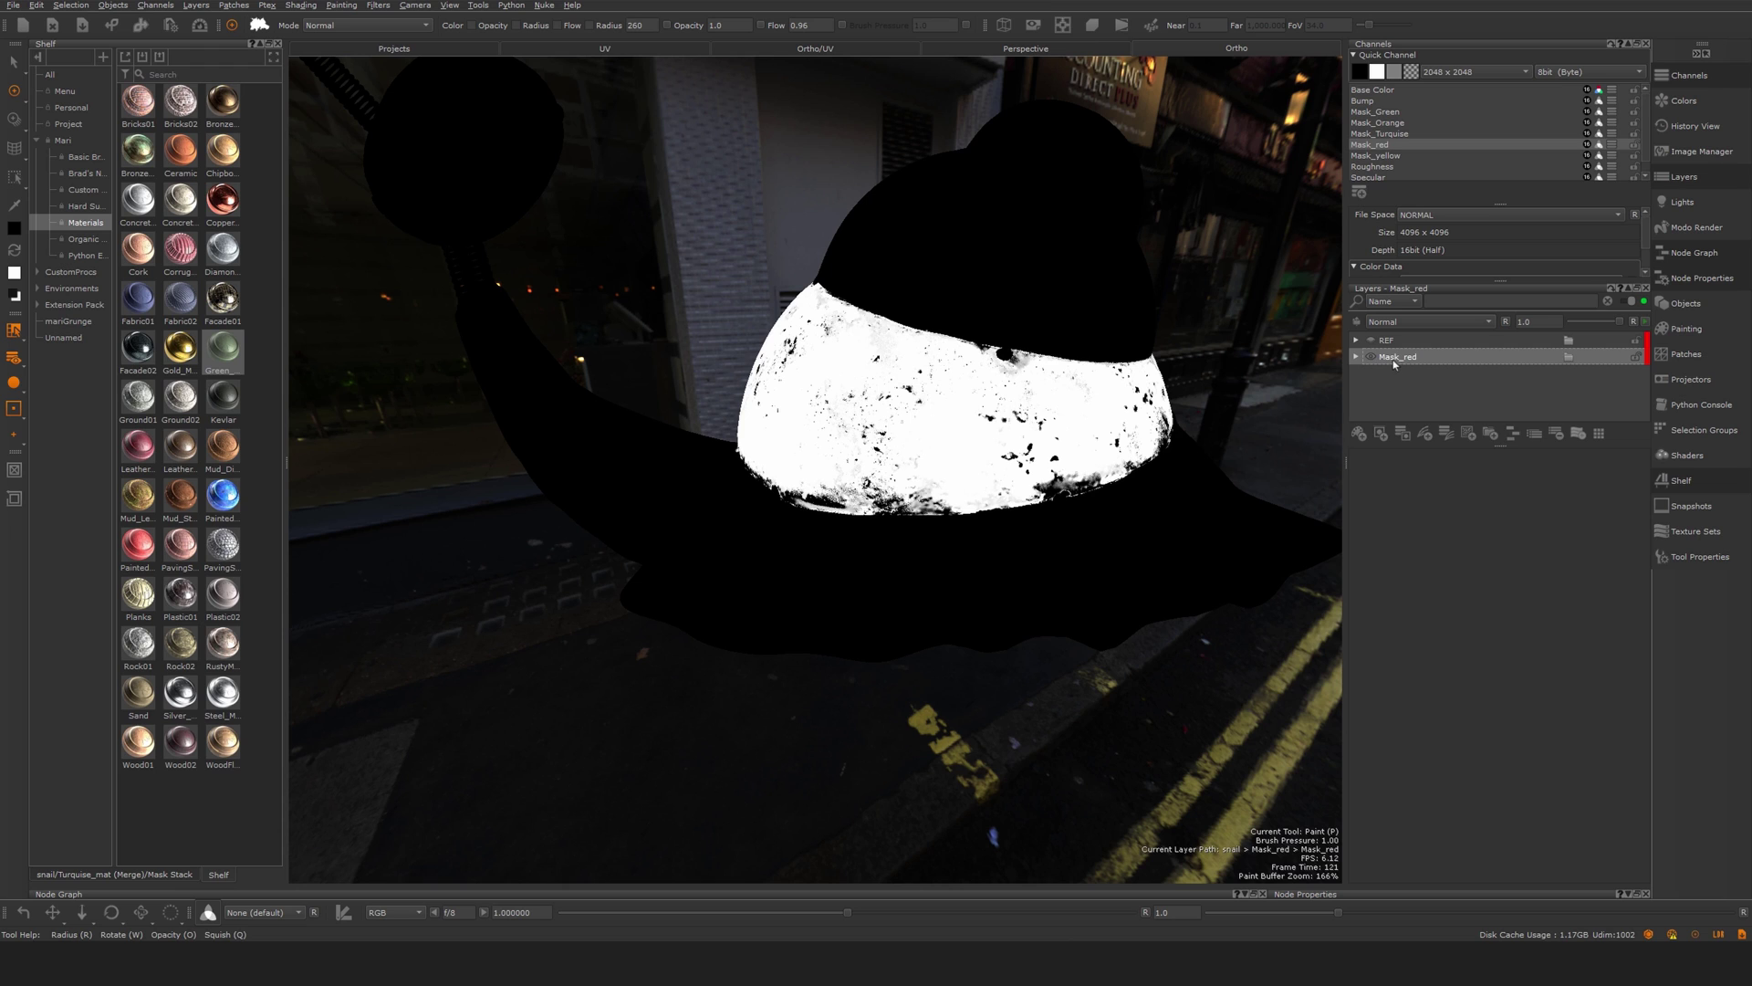
{"action": "right_click", "coordinate": [1394, 362]}
{"action": "left_click", "coordinate": [1465, 546]}
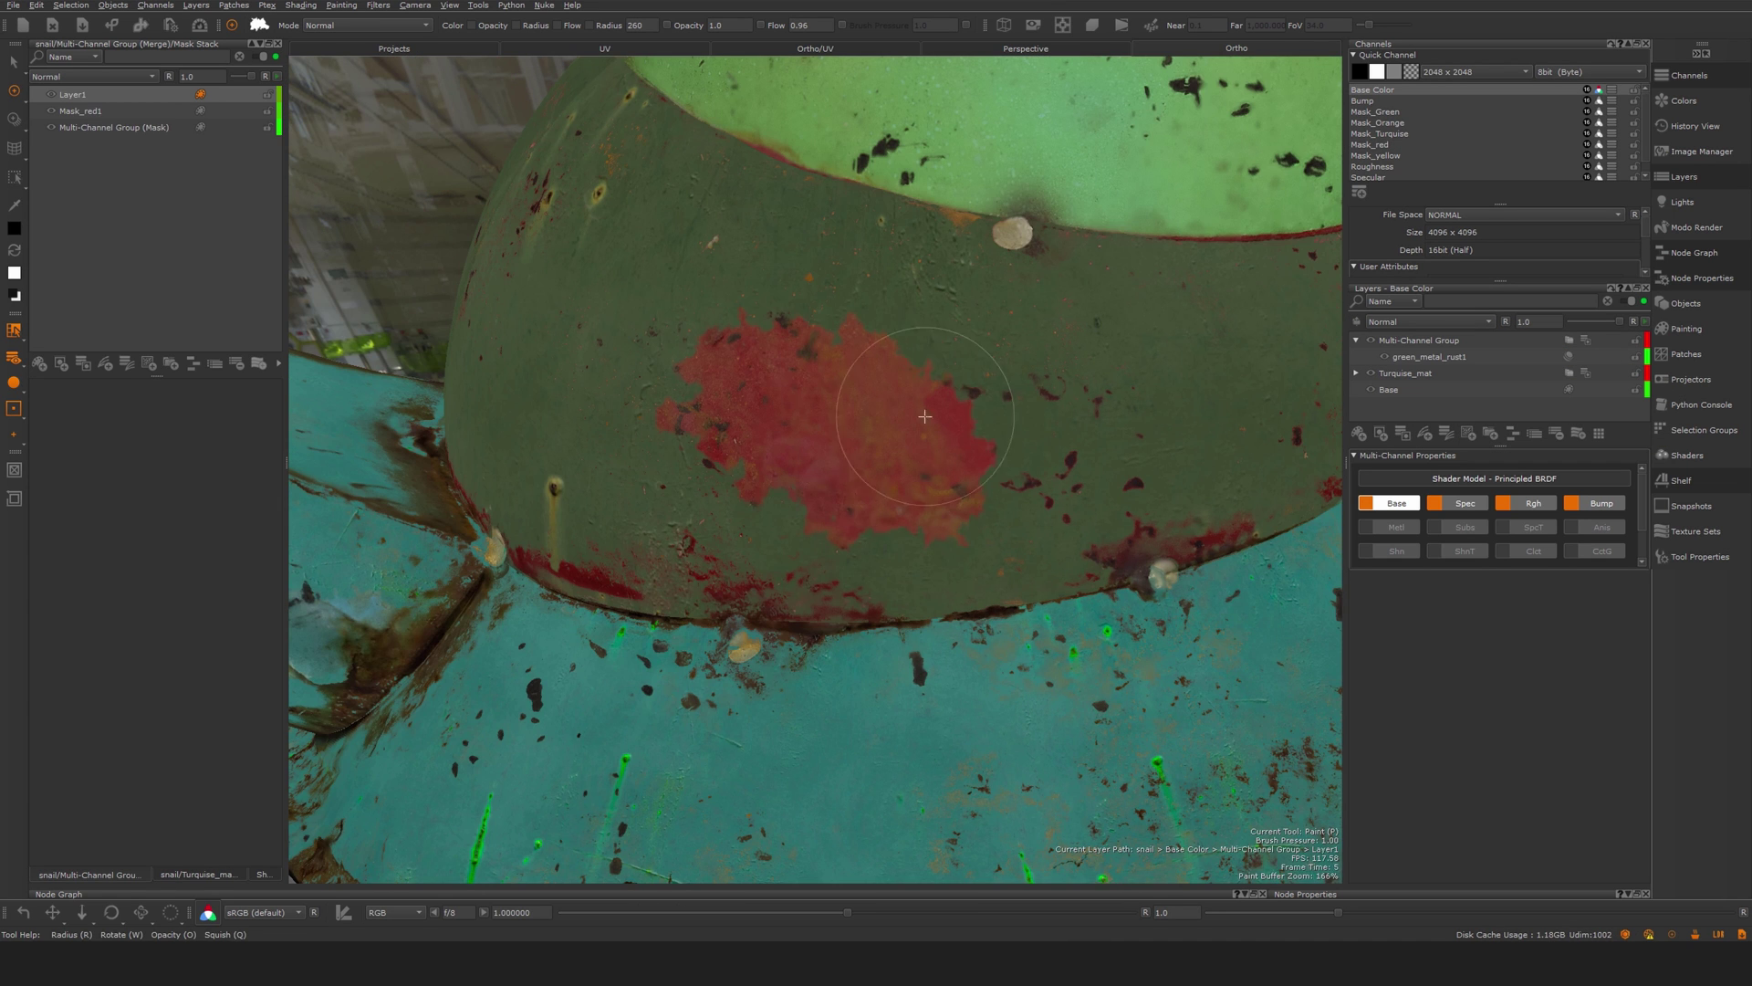
- Paint black on the mask stack's top layer across the snail's red band to reveal the original red paint
{"action": "left_click_drag", "start_coordinate": [924, 416], "coordinate": [1001, 493]}
{"action": "right_click_drag", "start_coordinate": [1001, 493], "coordinate": [1004, 540], "text": "alt"}
- Add a Cloud procedural layer above green_metal_rust1 inside the new multi-channel group
{"action": "left_click", "coordinate": [1460, 357]}
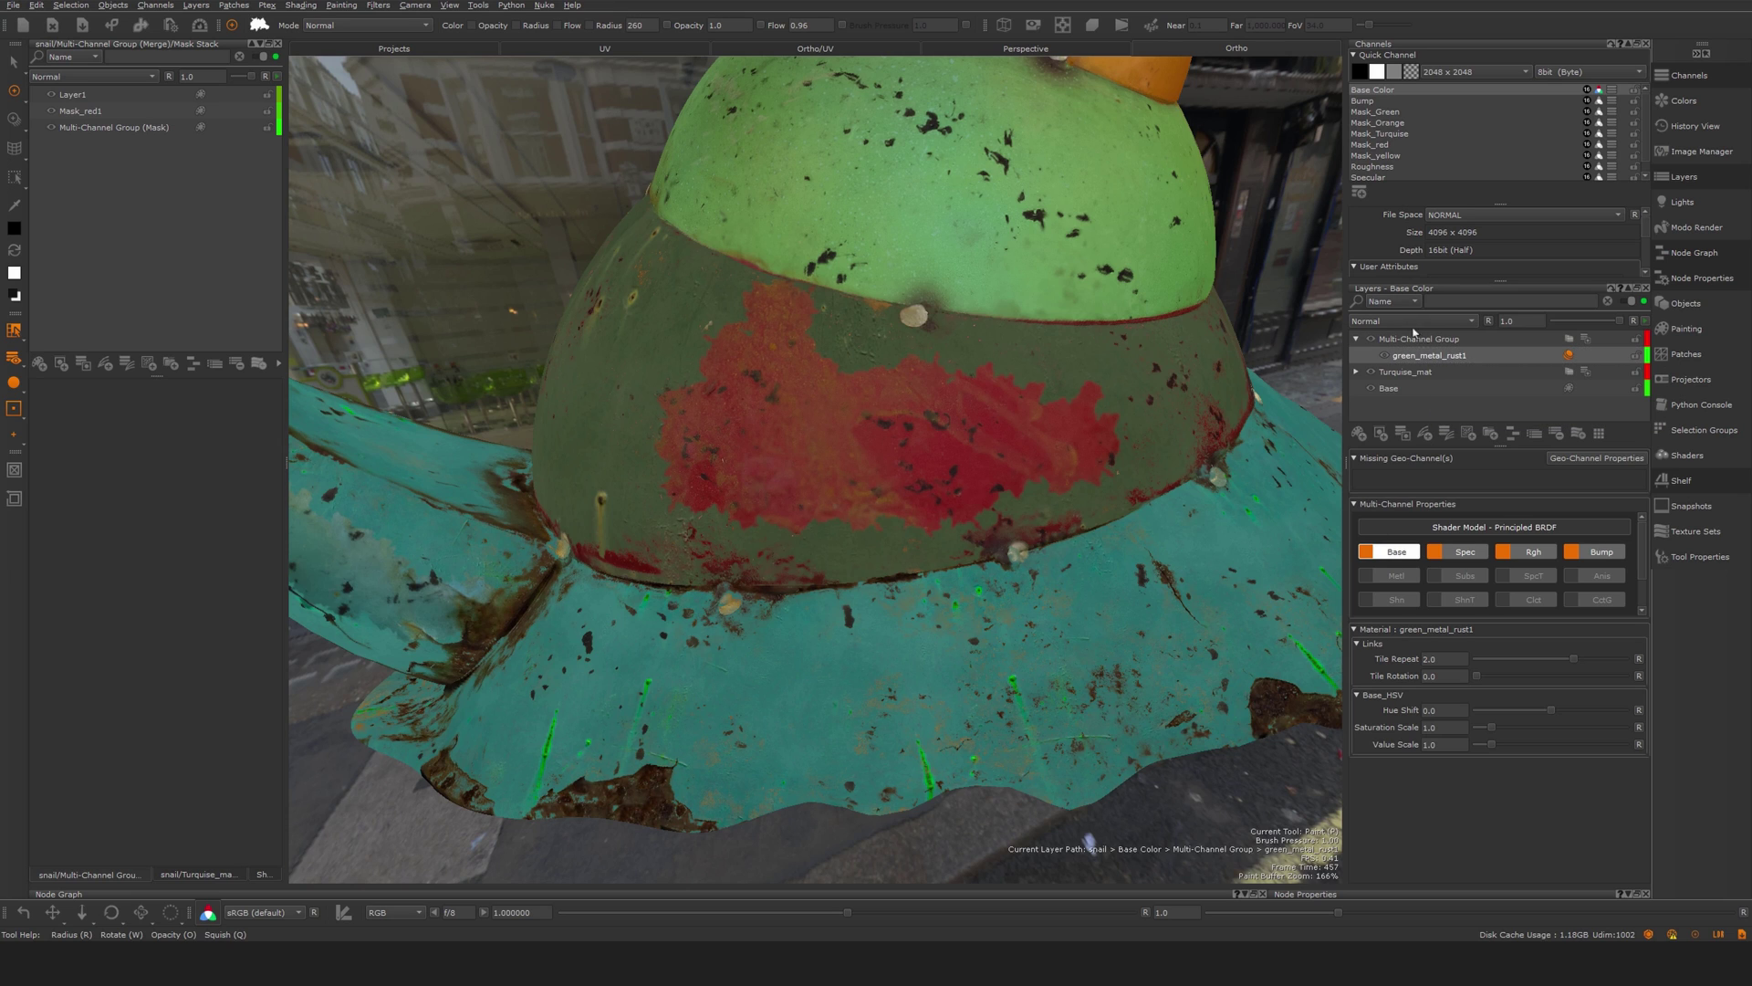
{"action": "key", "text": "Tab"}
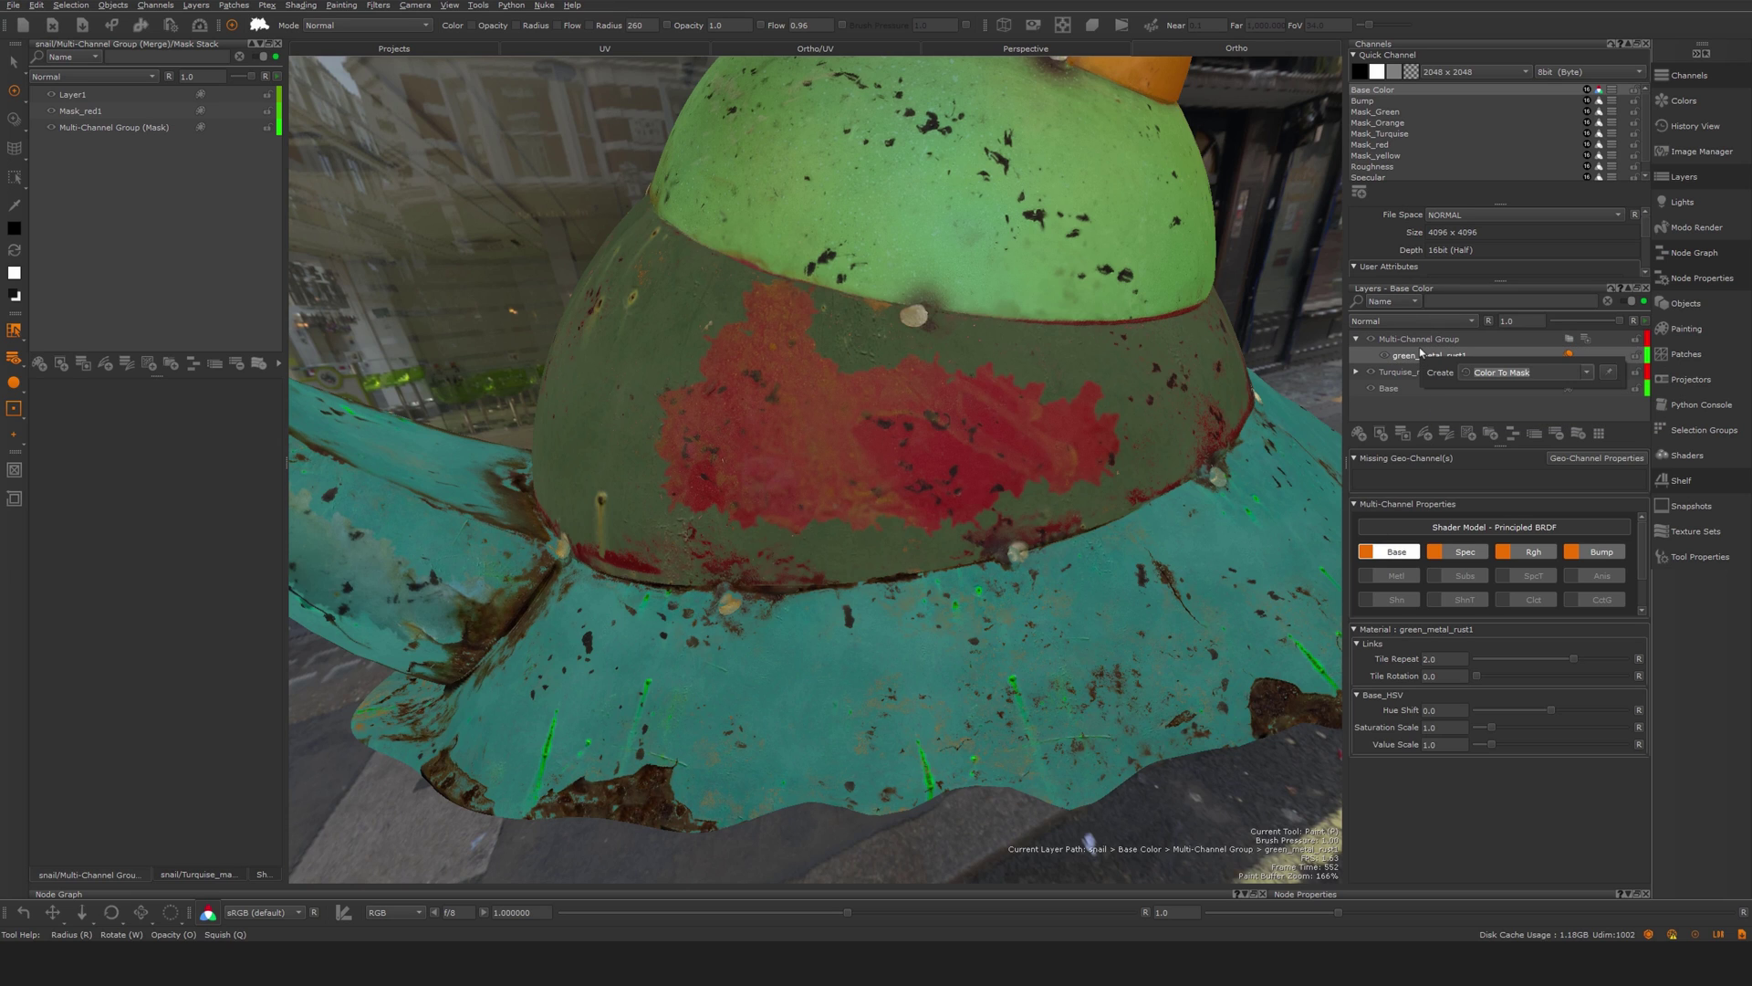
{"action": "key", "text": "Escape"}
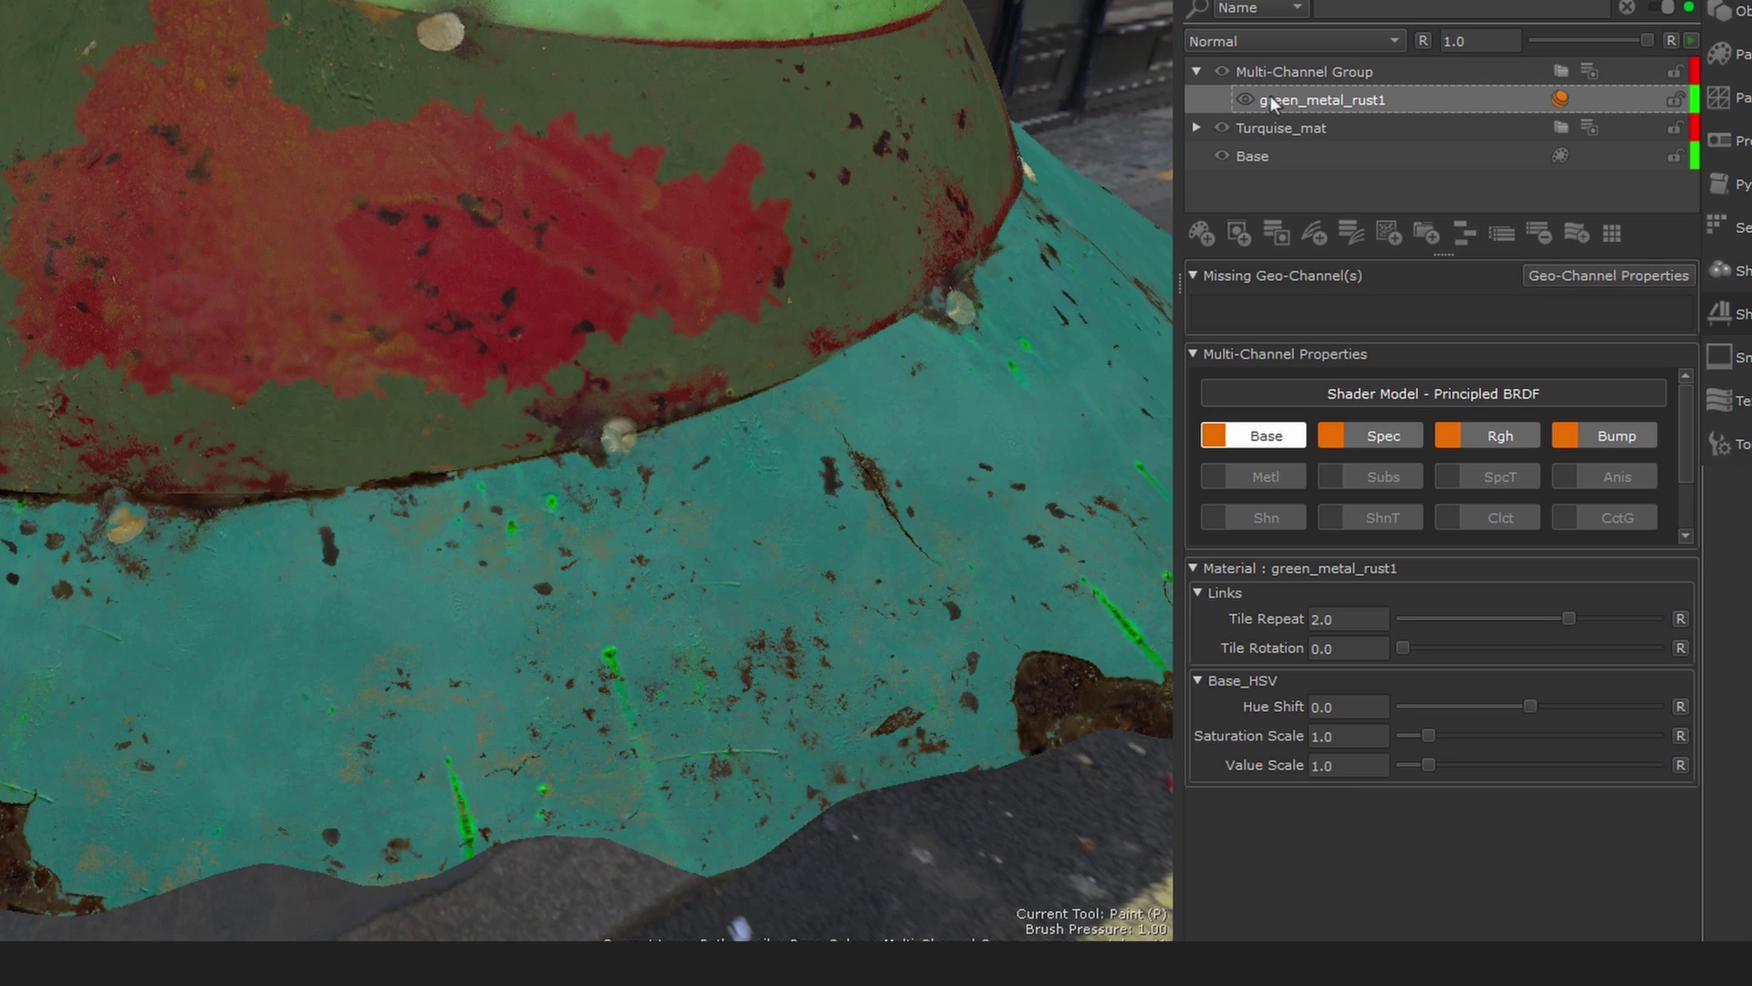
{"action": "key", "text": "Tab"}
{"action": "type", "text": "cl"}
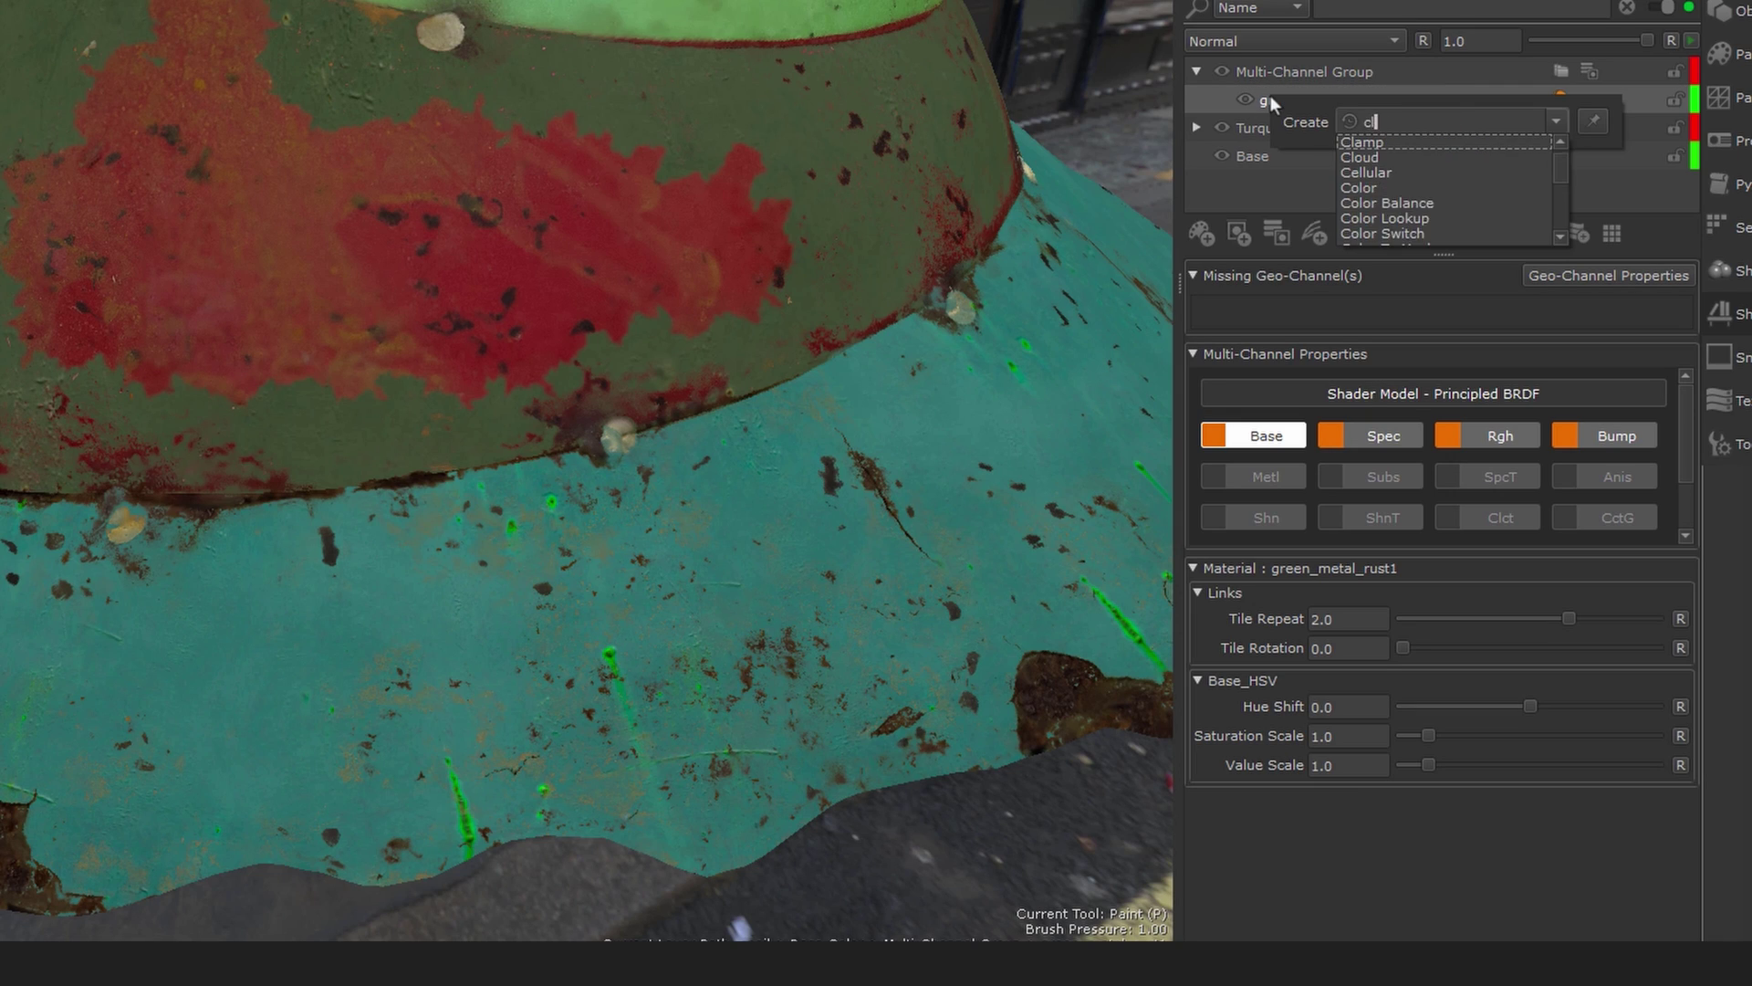
{"action": "type", "text": "o"}
{"action": "key", "text": "Return"}
- Set the Cloud layer's Size to about 0.34 for the shell's masked red band
{"action": "left_click_drag", "start_coordinate": [731, 347], "coordinate": [880, 403], "text": "alt"}
{"action": "left_click_drag", "start_coordinate": [1463, 298], "coordinate": [1440, 297]}
{"action": "right_click_drag", "start_coordinate": [779, 286], "coordinate": [643, 314], "text": "alt"}
{"action": "left_click_drag", "start_coordinate": [643, 315], "coordinate": [502, 205], "text": "alt"}
{"action": "right_click_drag", "start_coordinate": [502, 206], "coordinate": [575, 298], "text": "alt"}
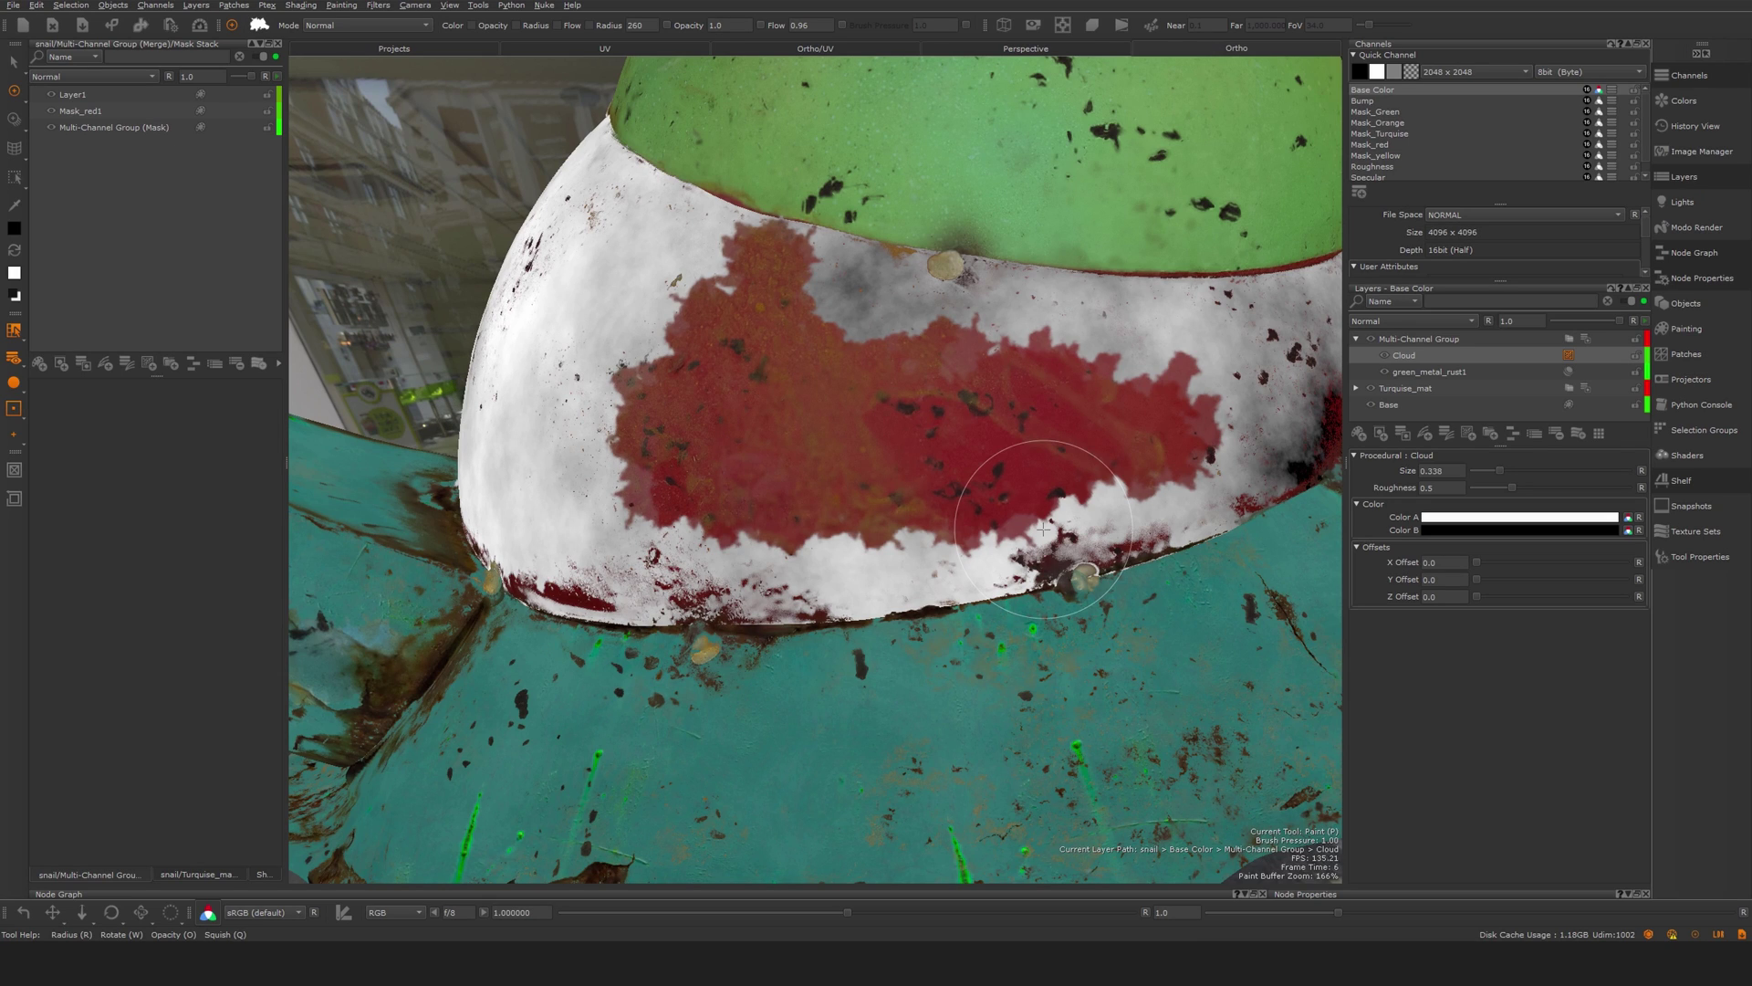
- Sample the Cloud's Color A as a brownish red and Color B as a deep red from the snail's original paint
{"action": "left_click", "coordinate": [1520, 521]}
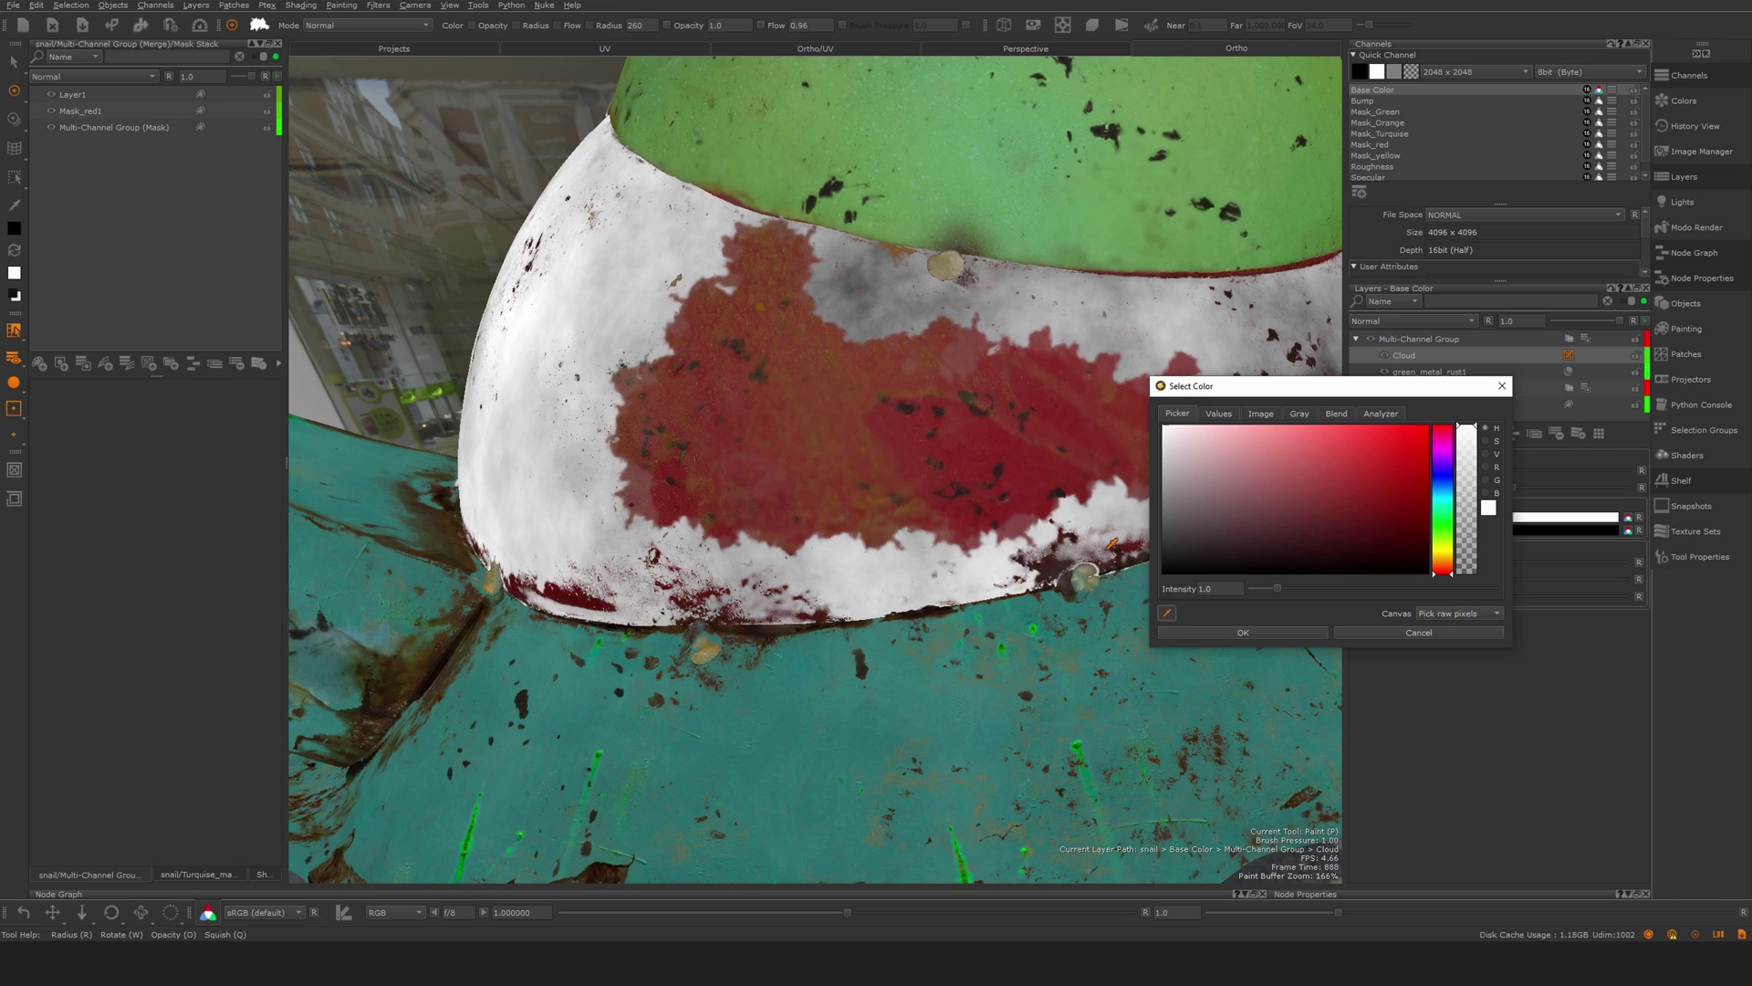
{"action": "left_click", "coordinate": [826, 427]}
{"action": "left_click", "coordinate": [1244, 632]}
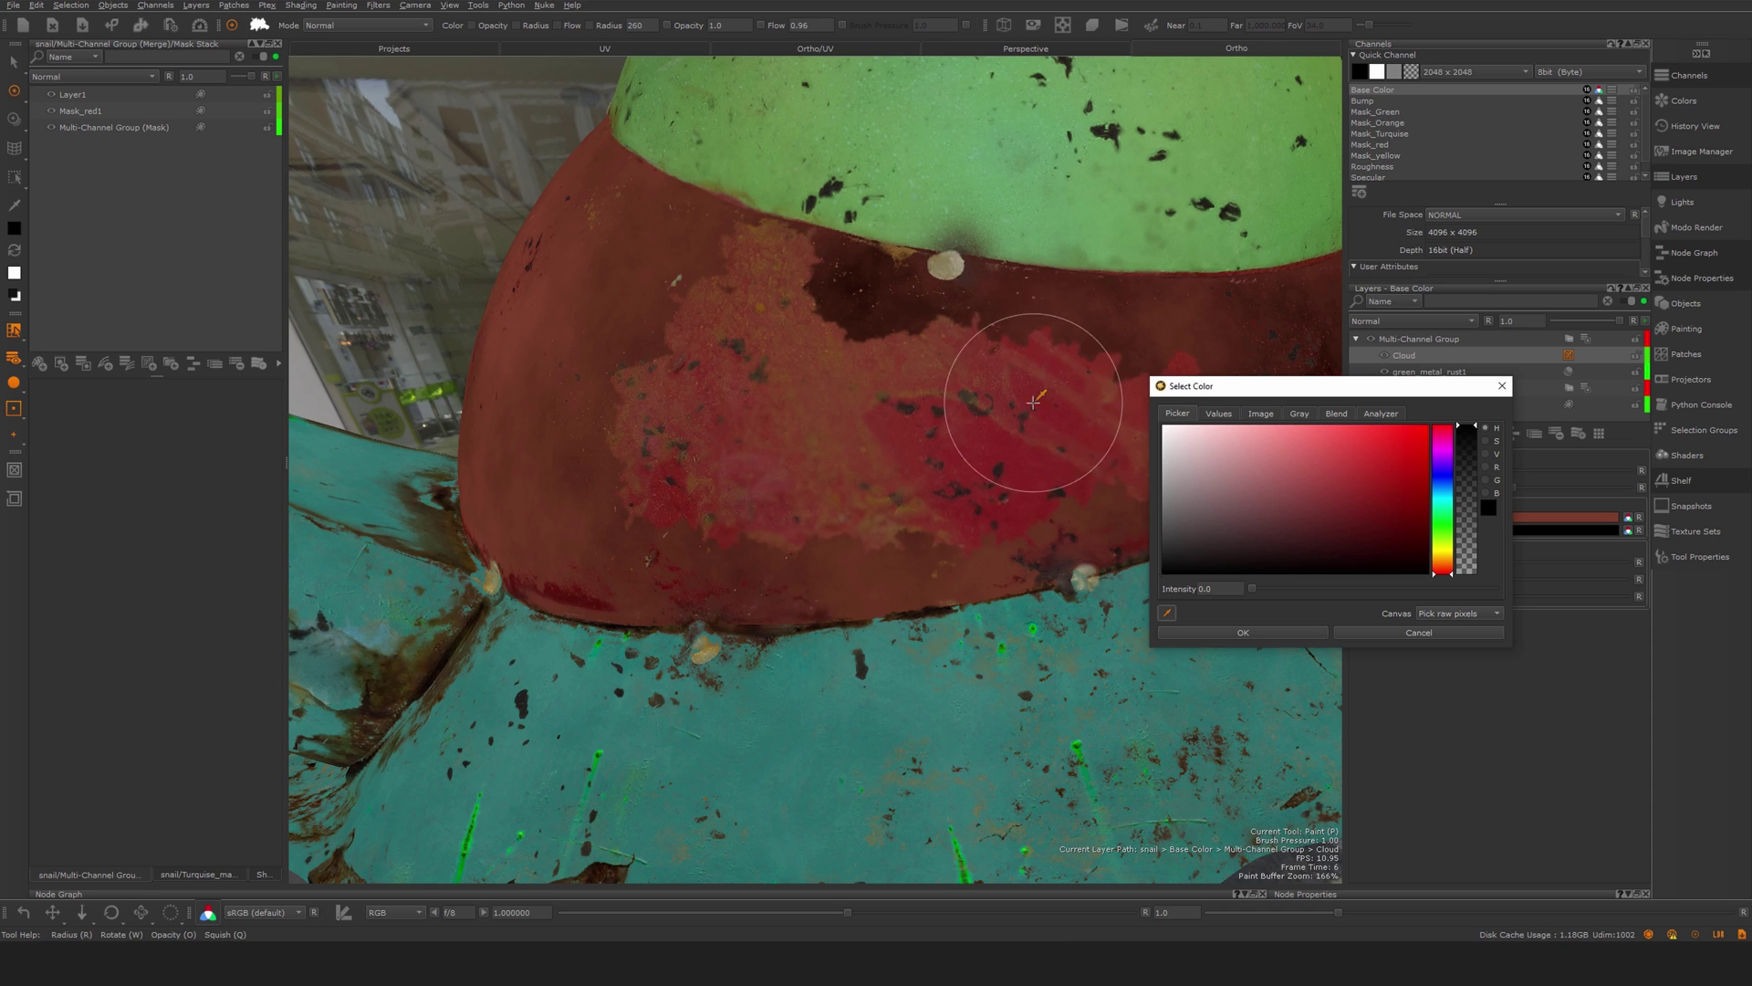
{"action": "left_click", "coordinate": [922, 438]}
{"action": "left_click", "coordinate": [1260, 637]}
{"action": "middle_click_drag", "start_coordinate": [786, 543], "coordinate": [583, 564]}
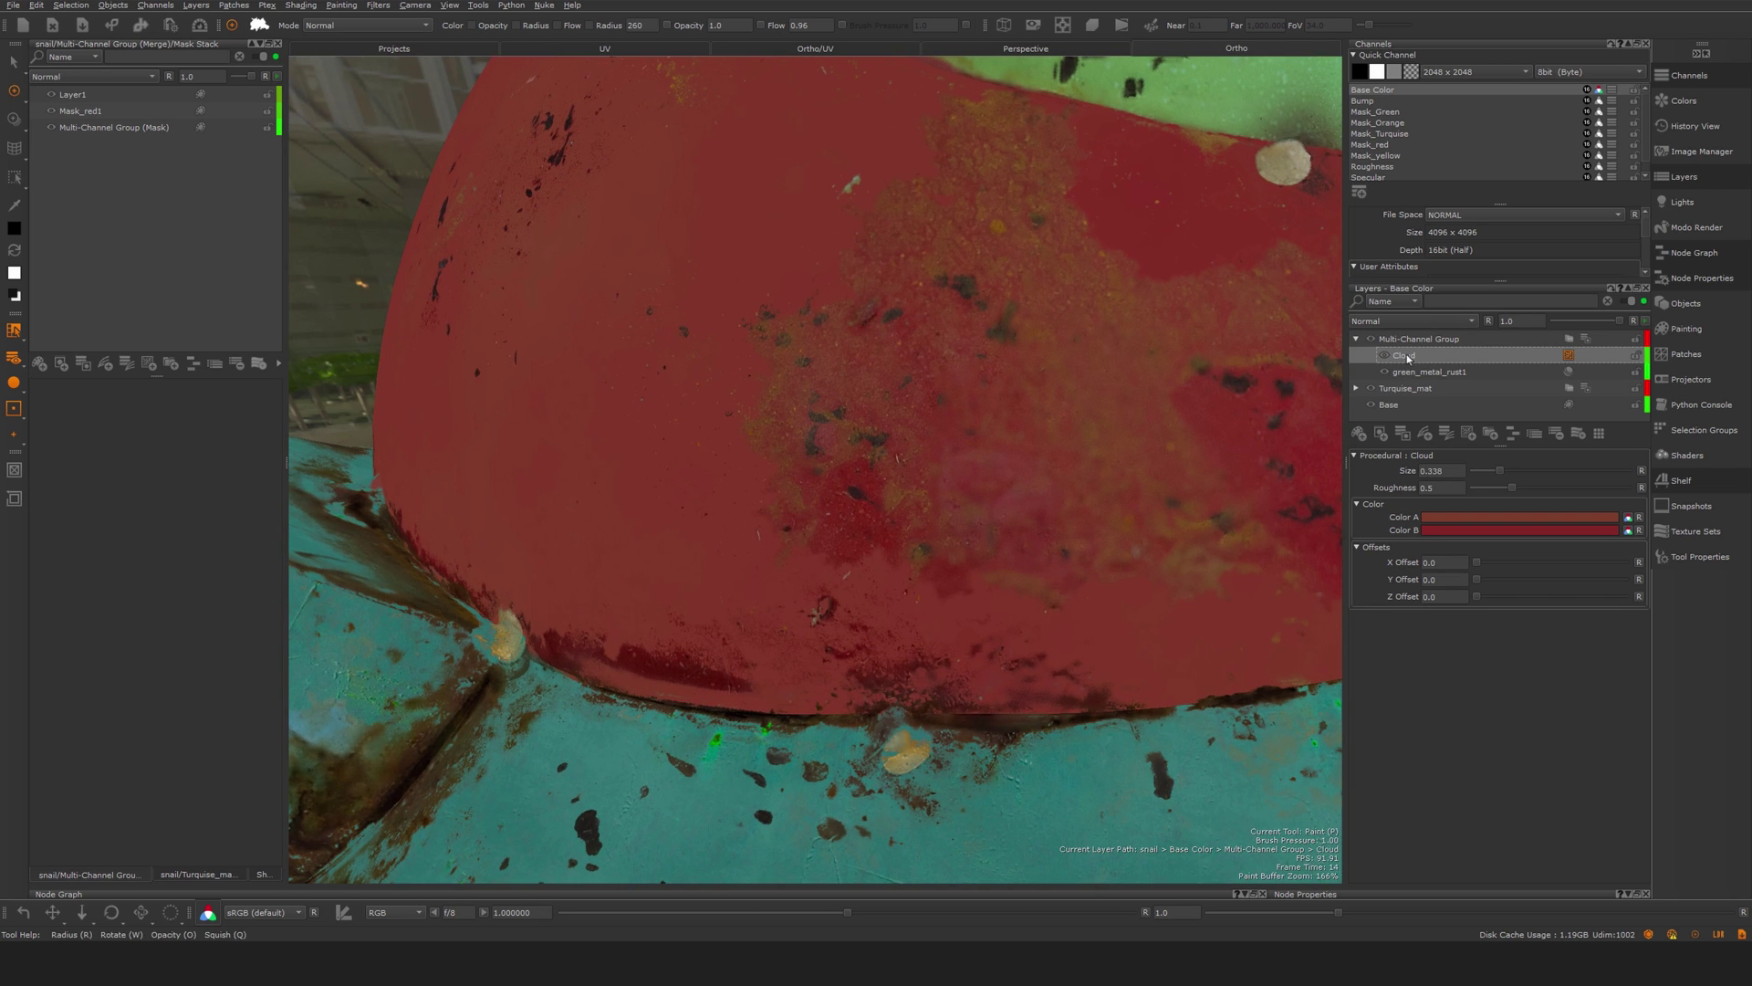
- Set the Cloud layer's blend mode to Color so it tints the red band's rust material
{"action": "left_click", "coordinate": [1418, 323]}
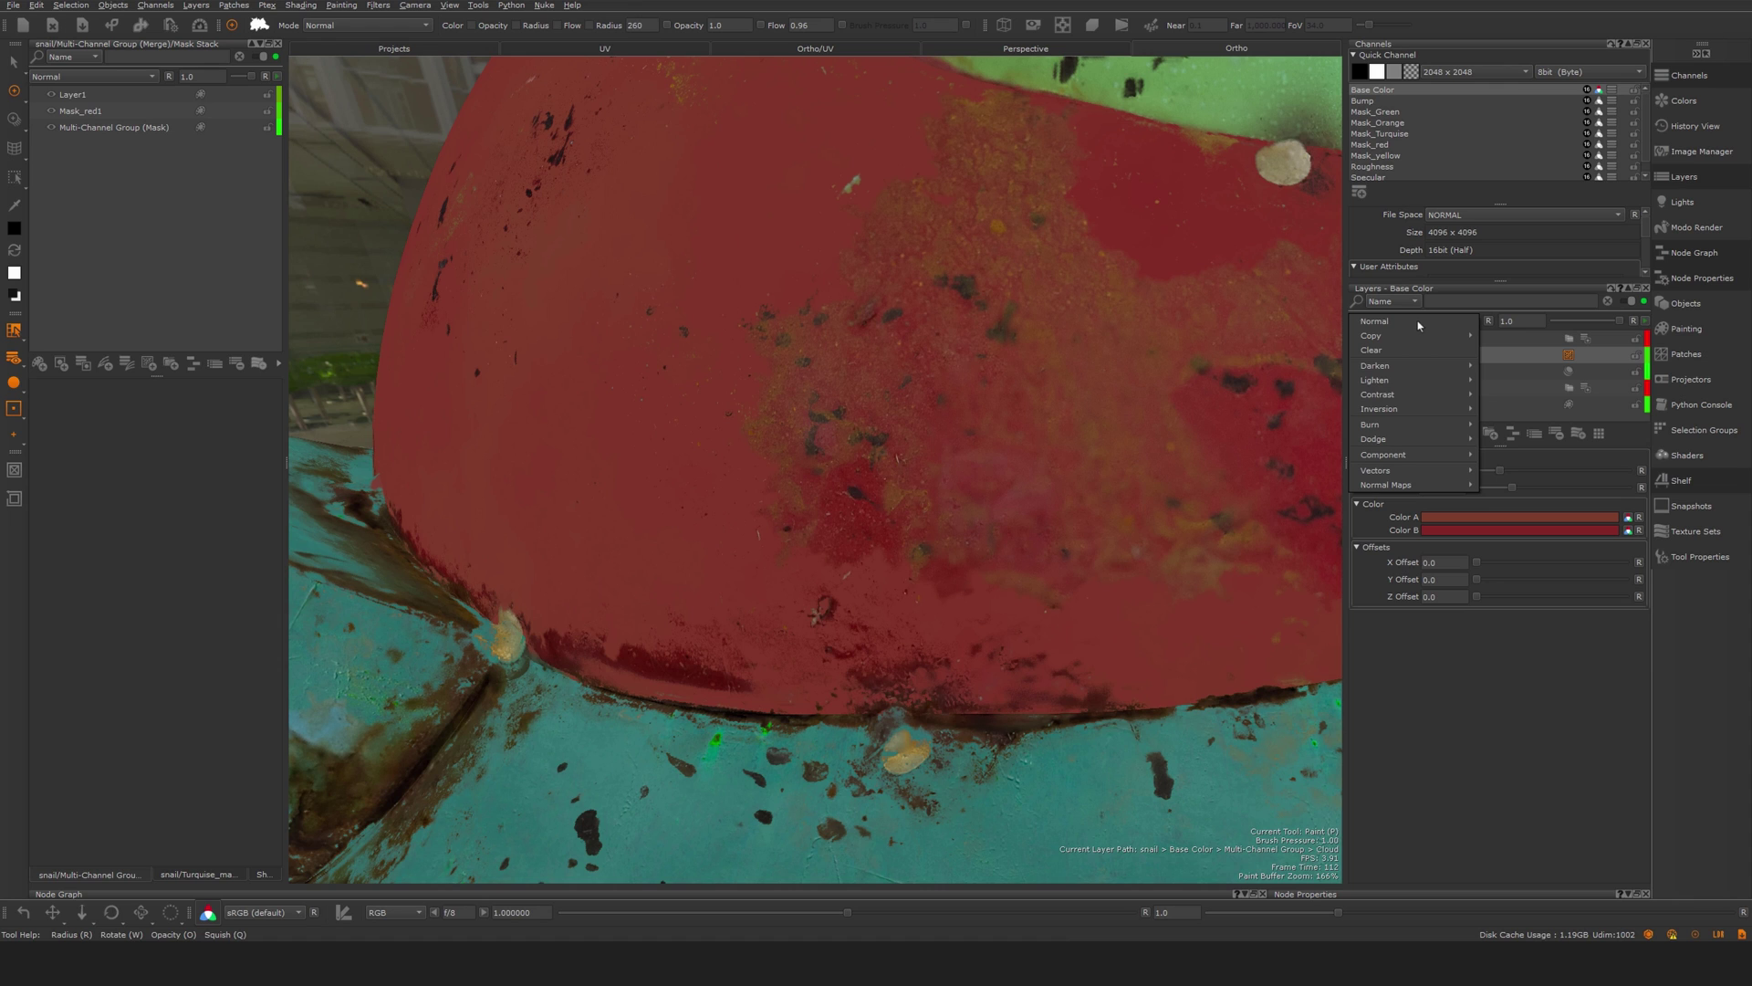
{"action": "mouse_move", "coordinate": [1404, 432]}
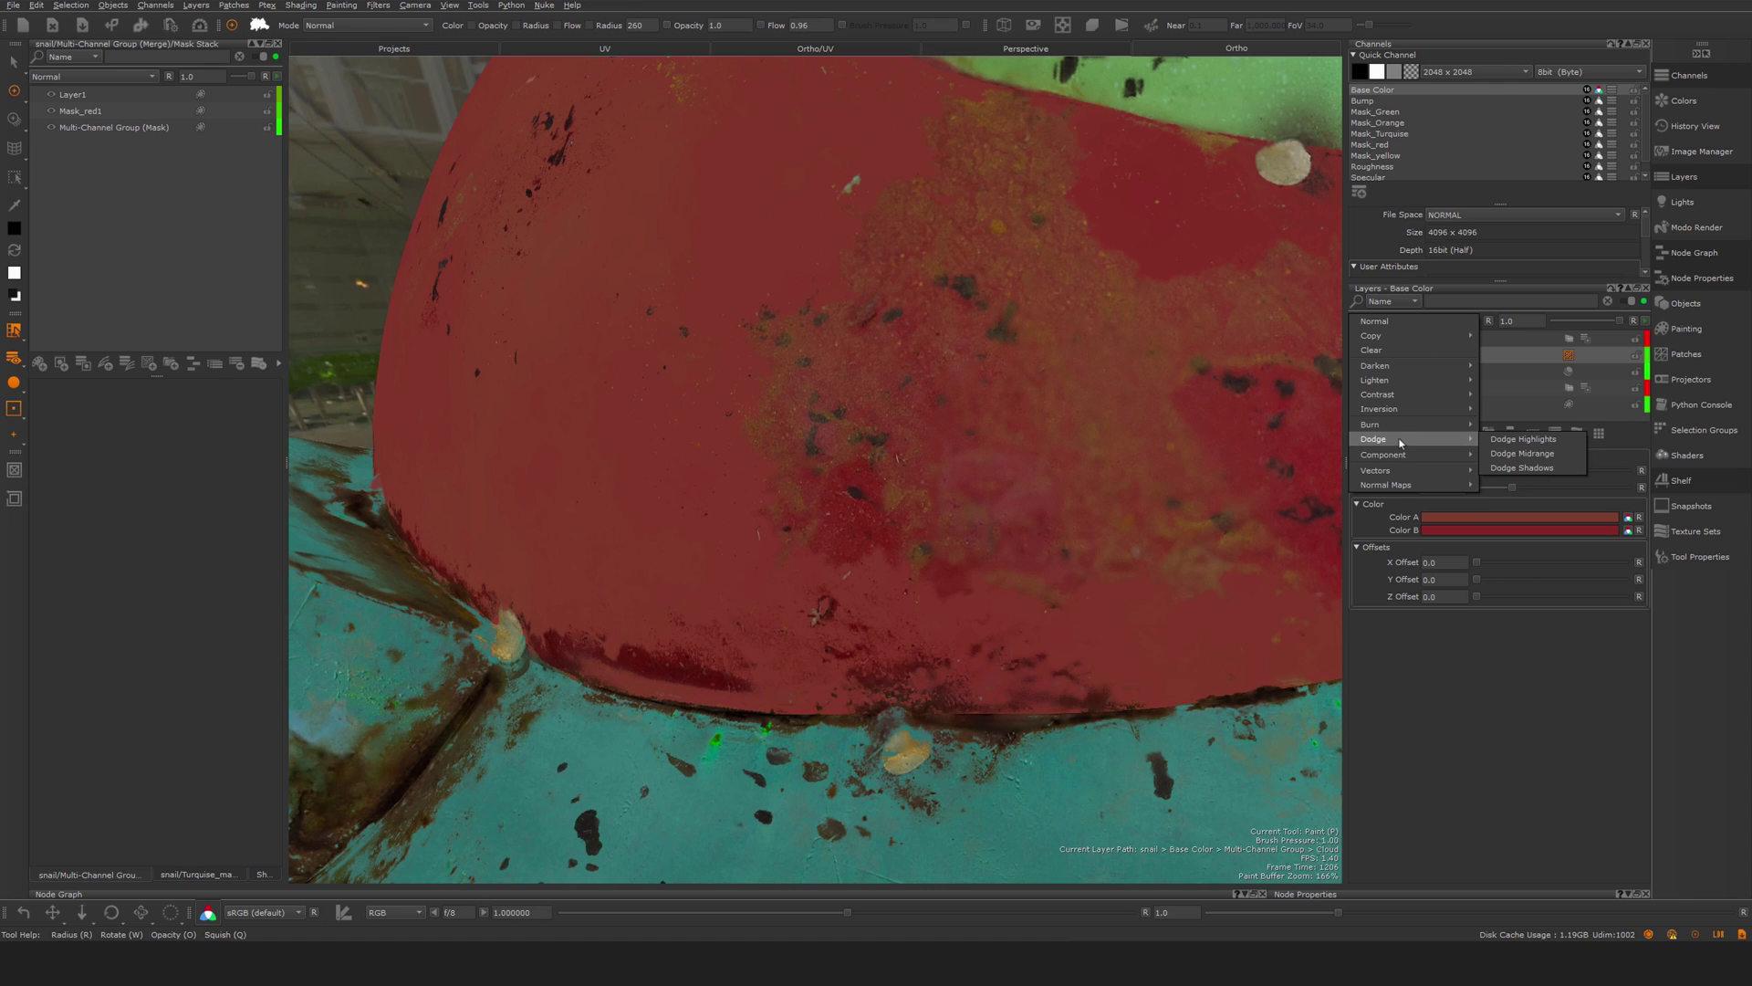
{"action": "key", "text": "Escape"}
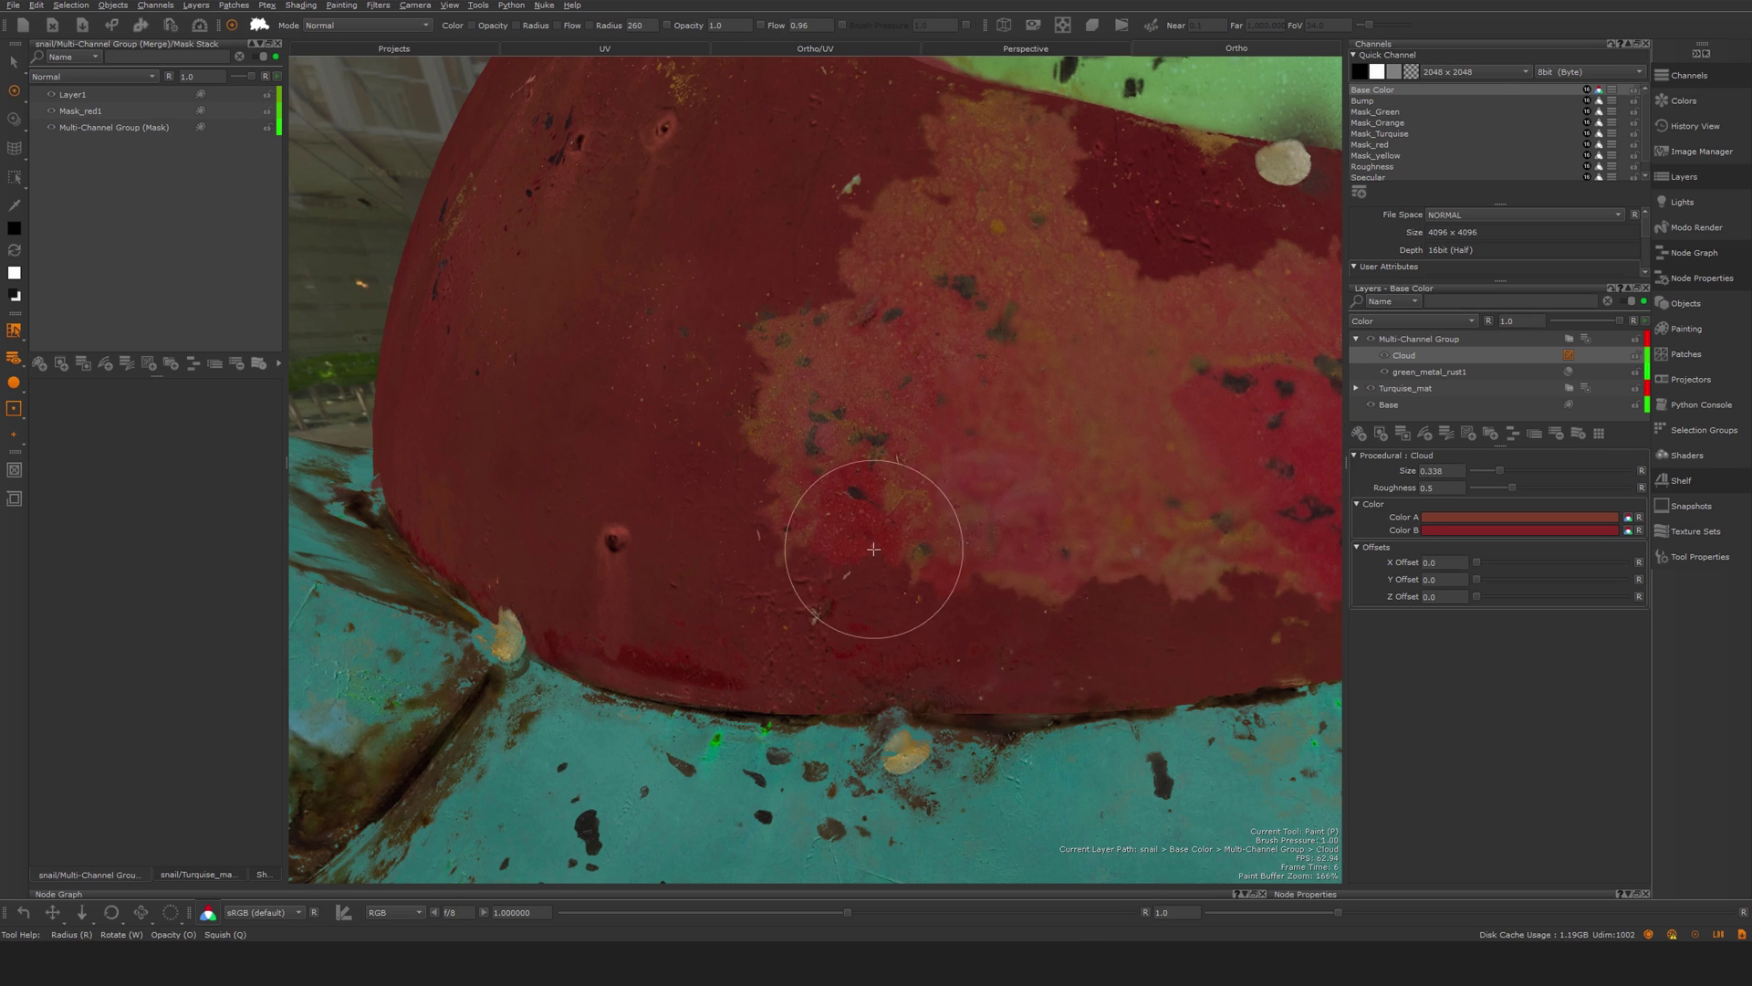
{"action": "left_click_drag", "start_coordinate": [857, 520], "coordinate": [1032, 520], "text": "alt"}
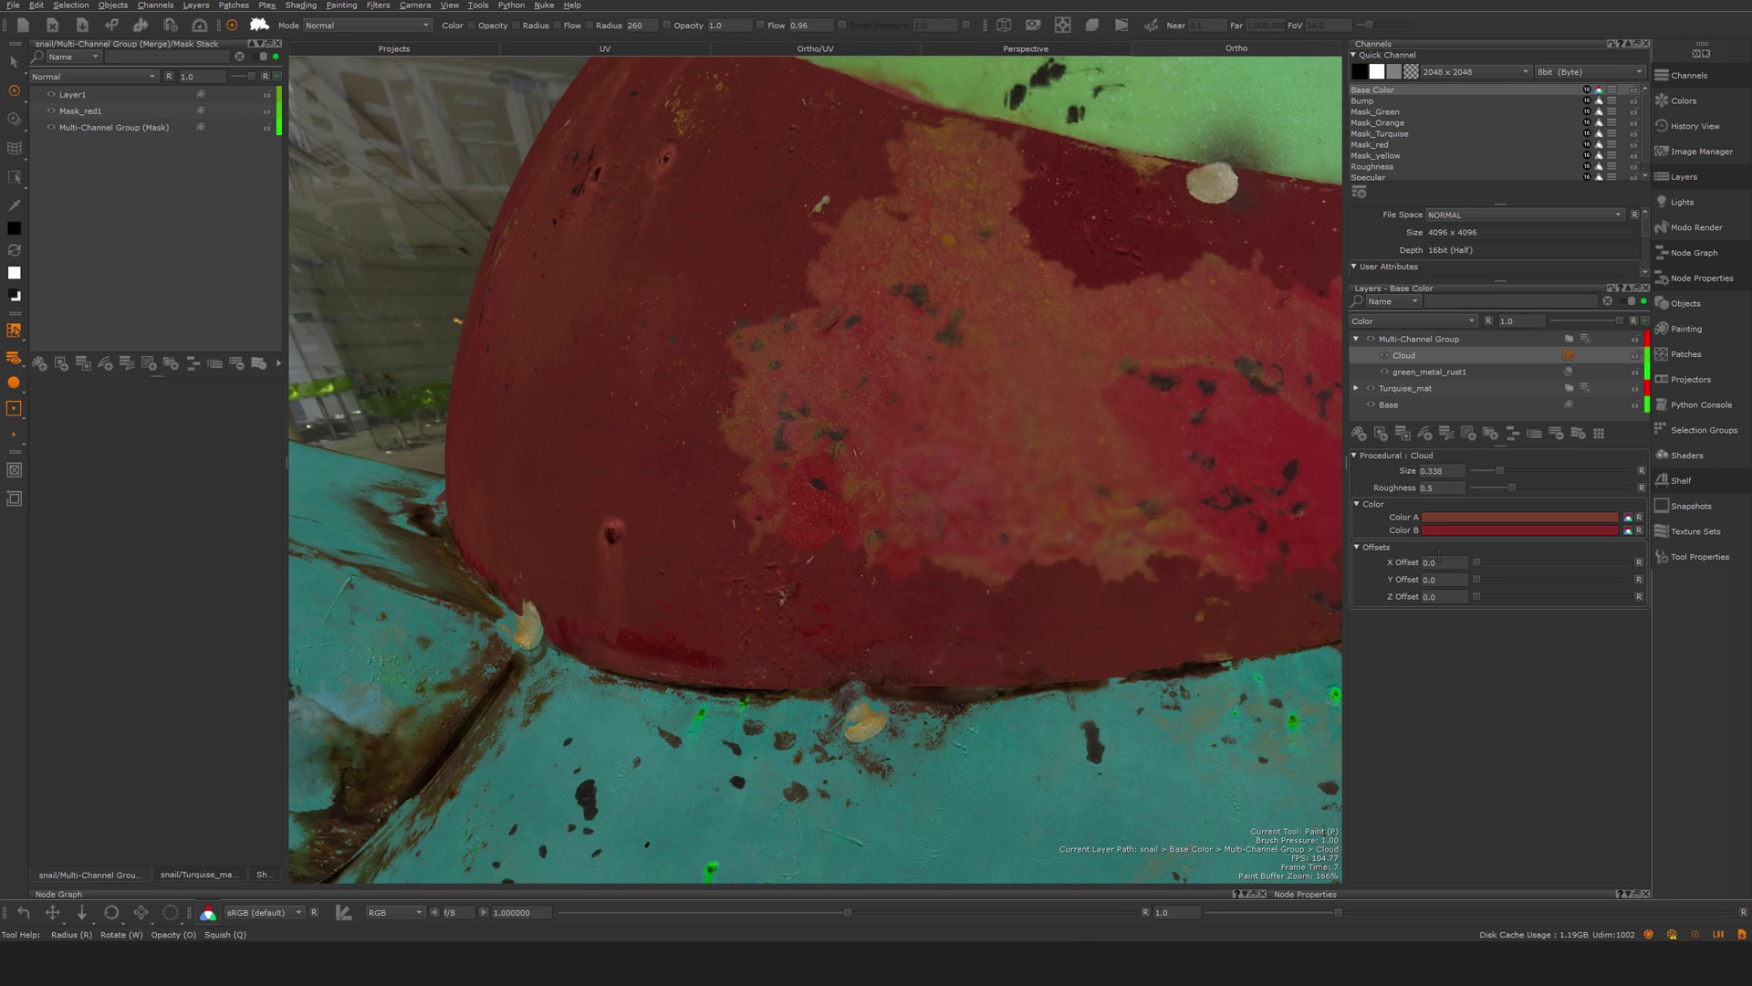
- Raise the Value Scale of the red band's green_metal_rust1 material to about 1.8
{"action": "left_click", "coordinate": [1452, 371]}
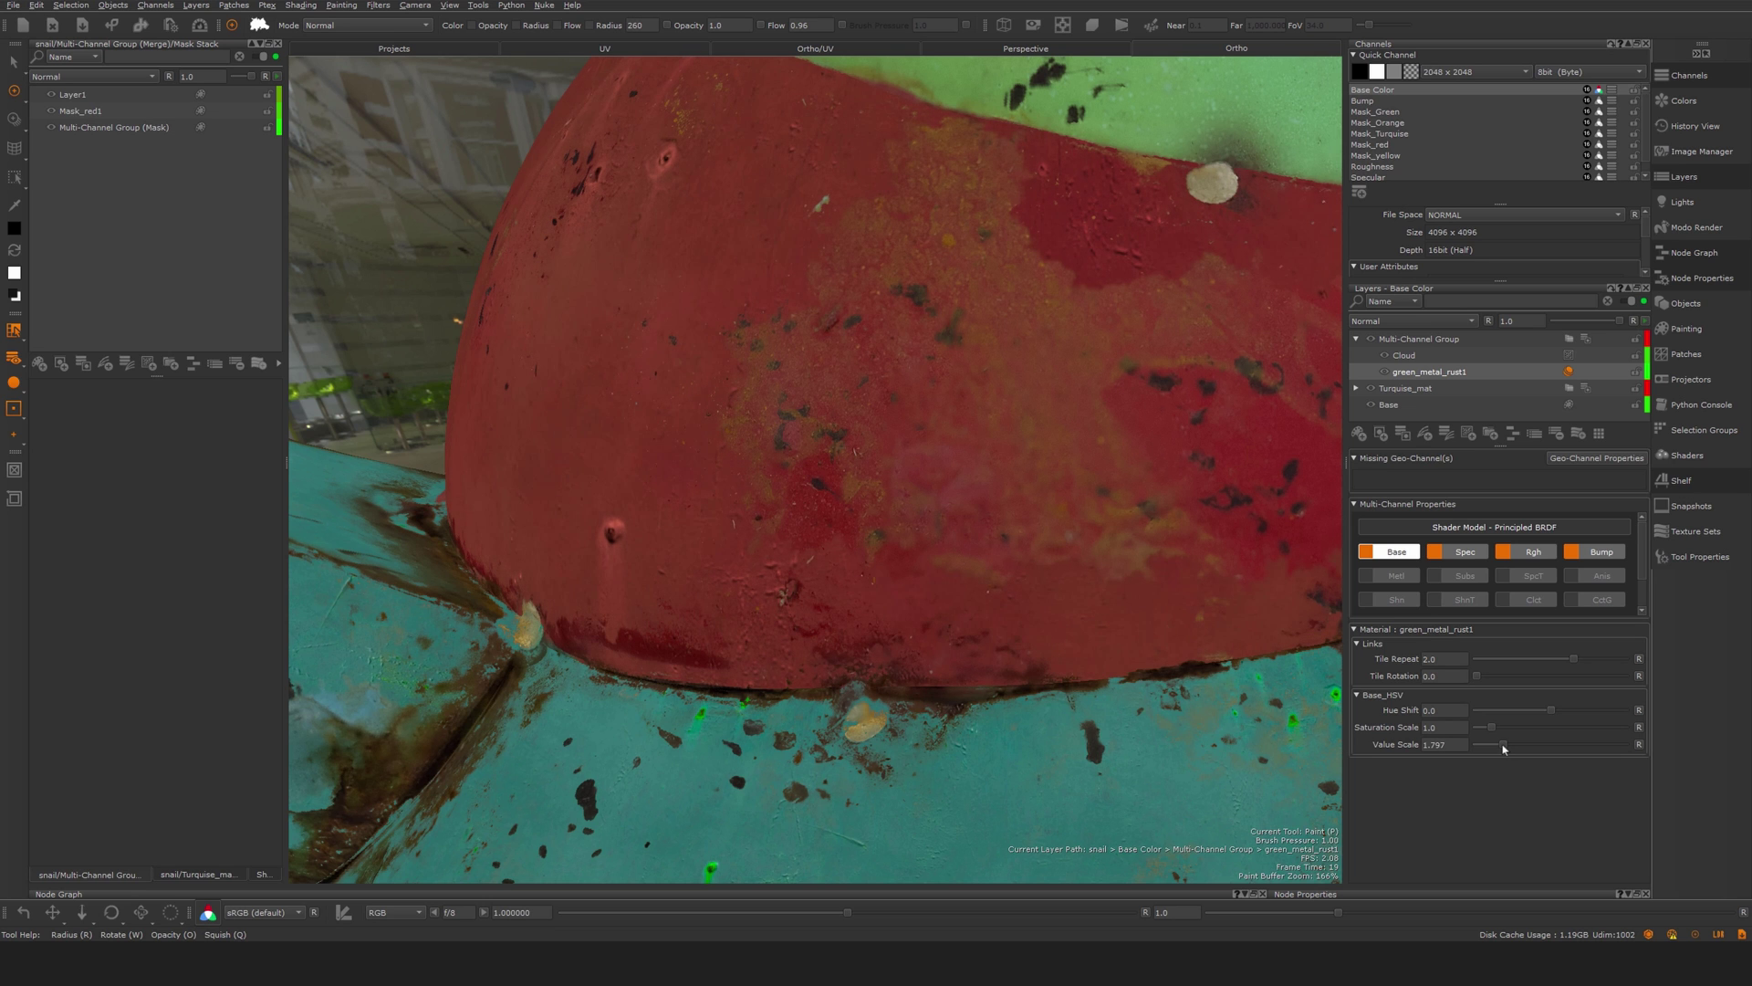
{"action": "right_click_drag", "start_coordinate": [1038, 646], "coordinate": [803, 587], "text": "alt"}
{"action": "left_click_drag", "start_coordinate": [802, 587], "coordinate": [840, 584], "text": "alt"}
{"action": "right_click_drag", "start_coordinate": [841, 584], "coordinate": [922, 589], "text": "alt"}
- Delete the painted Layer1 from the red group's mask stack so Mask_red1 alone controls the masking
{"action": "left_click", "coordinate": [78, 99]}
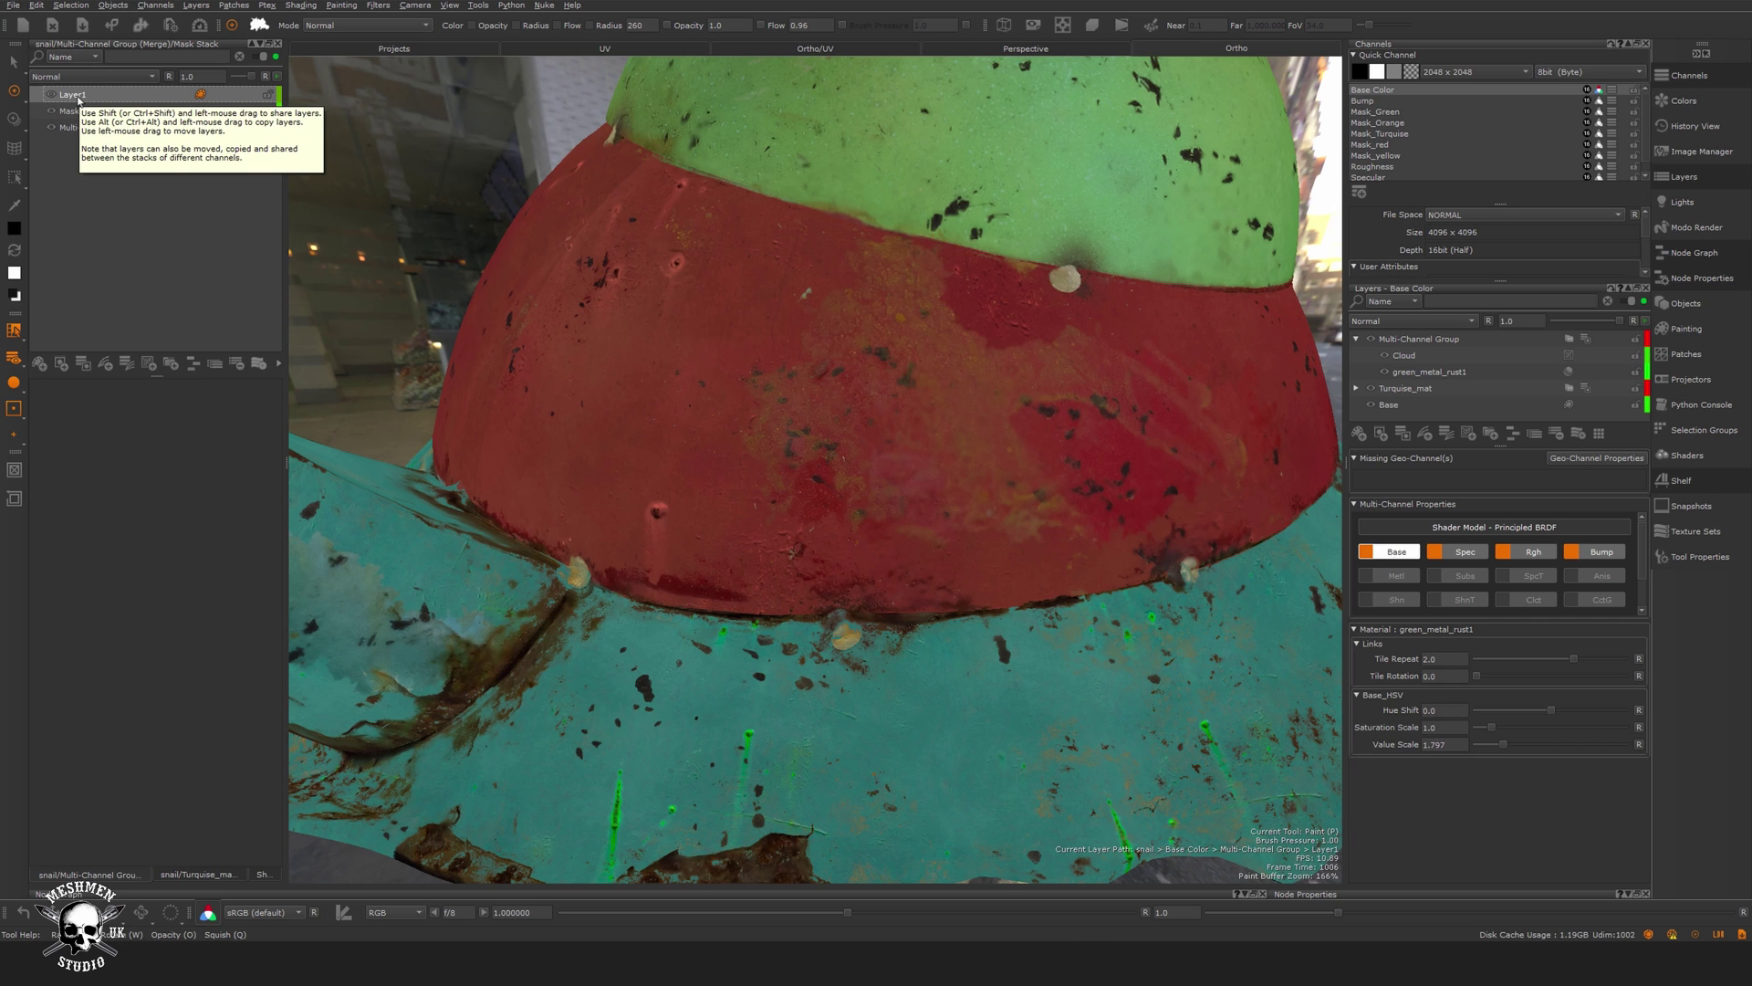
{"action": "key", "text": "Delete"}
{"action": "left_click_drag", "start_coordinate": [838, 395], "coordinate": [829, 407], "text": "alt"}
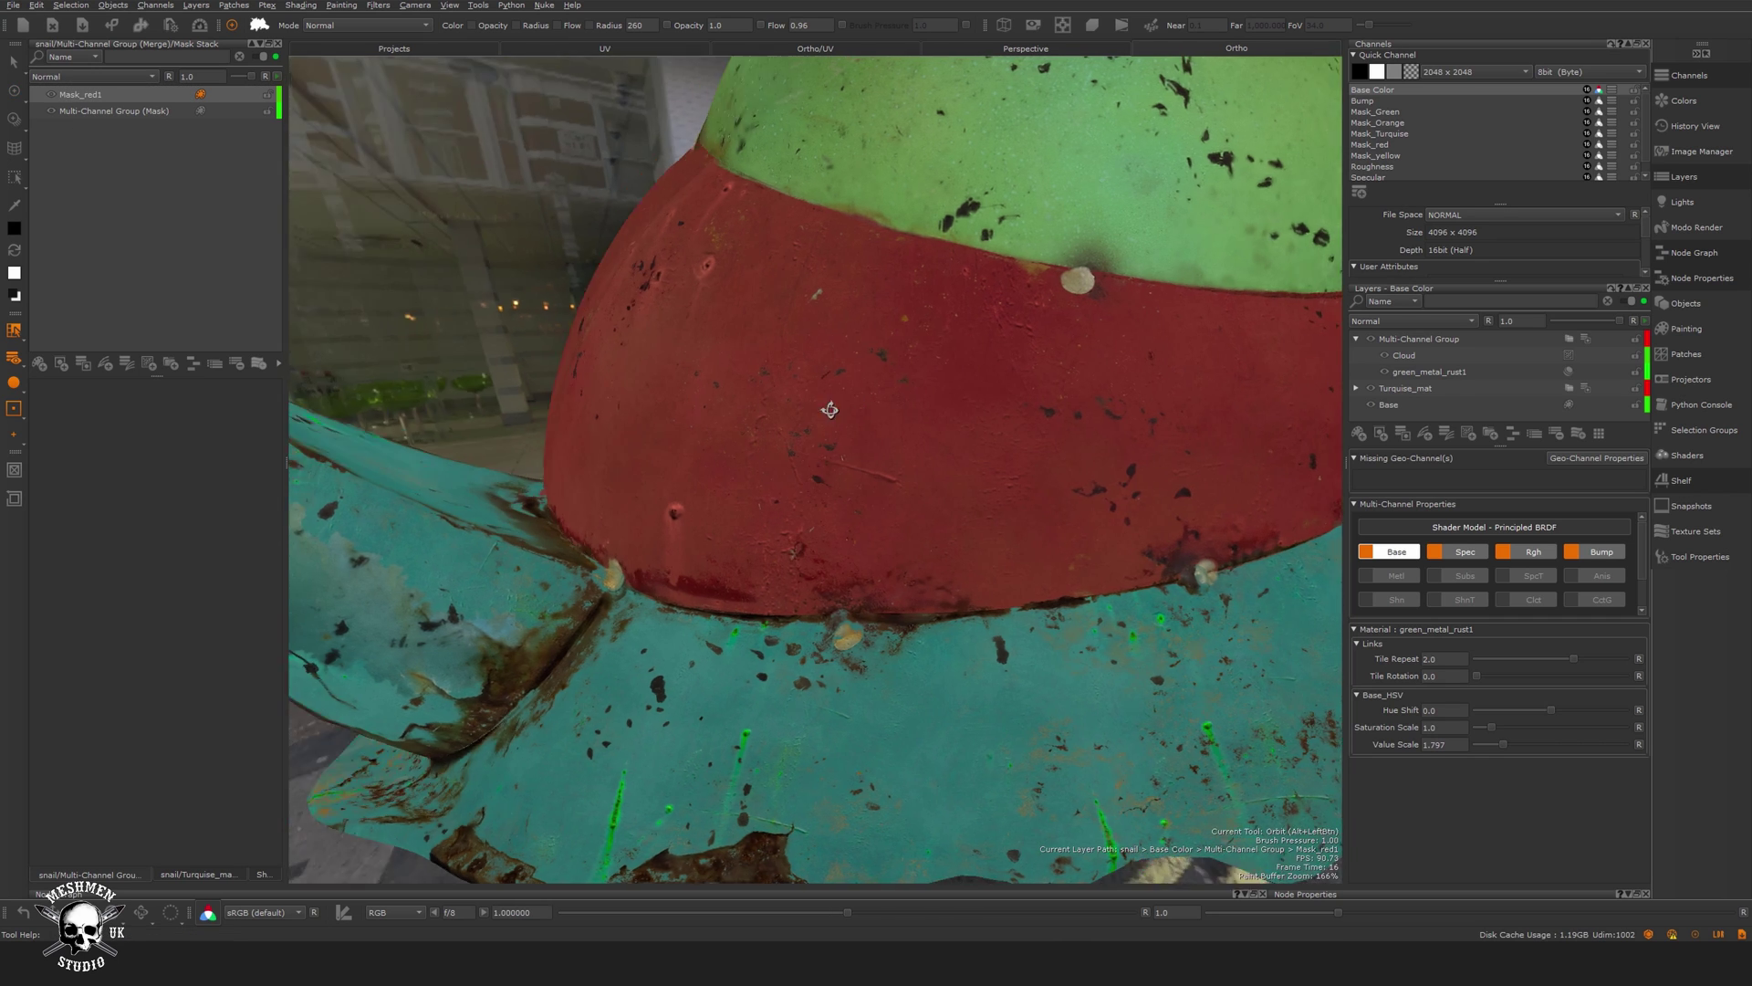
- Display the snail with the Principled BRDF shader
{"action": "right_click_drag", "start_coordinate": [830, 407], "coordinate": [815, 560], "text": "alt"}
{"action": "scroll", "coordinate": [815, 559], "scroll_direction": "up", "scroll_amount": 5}
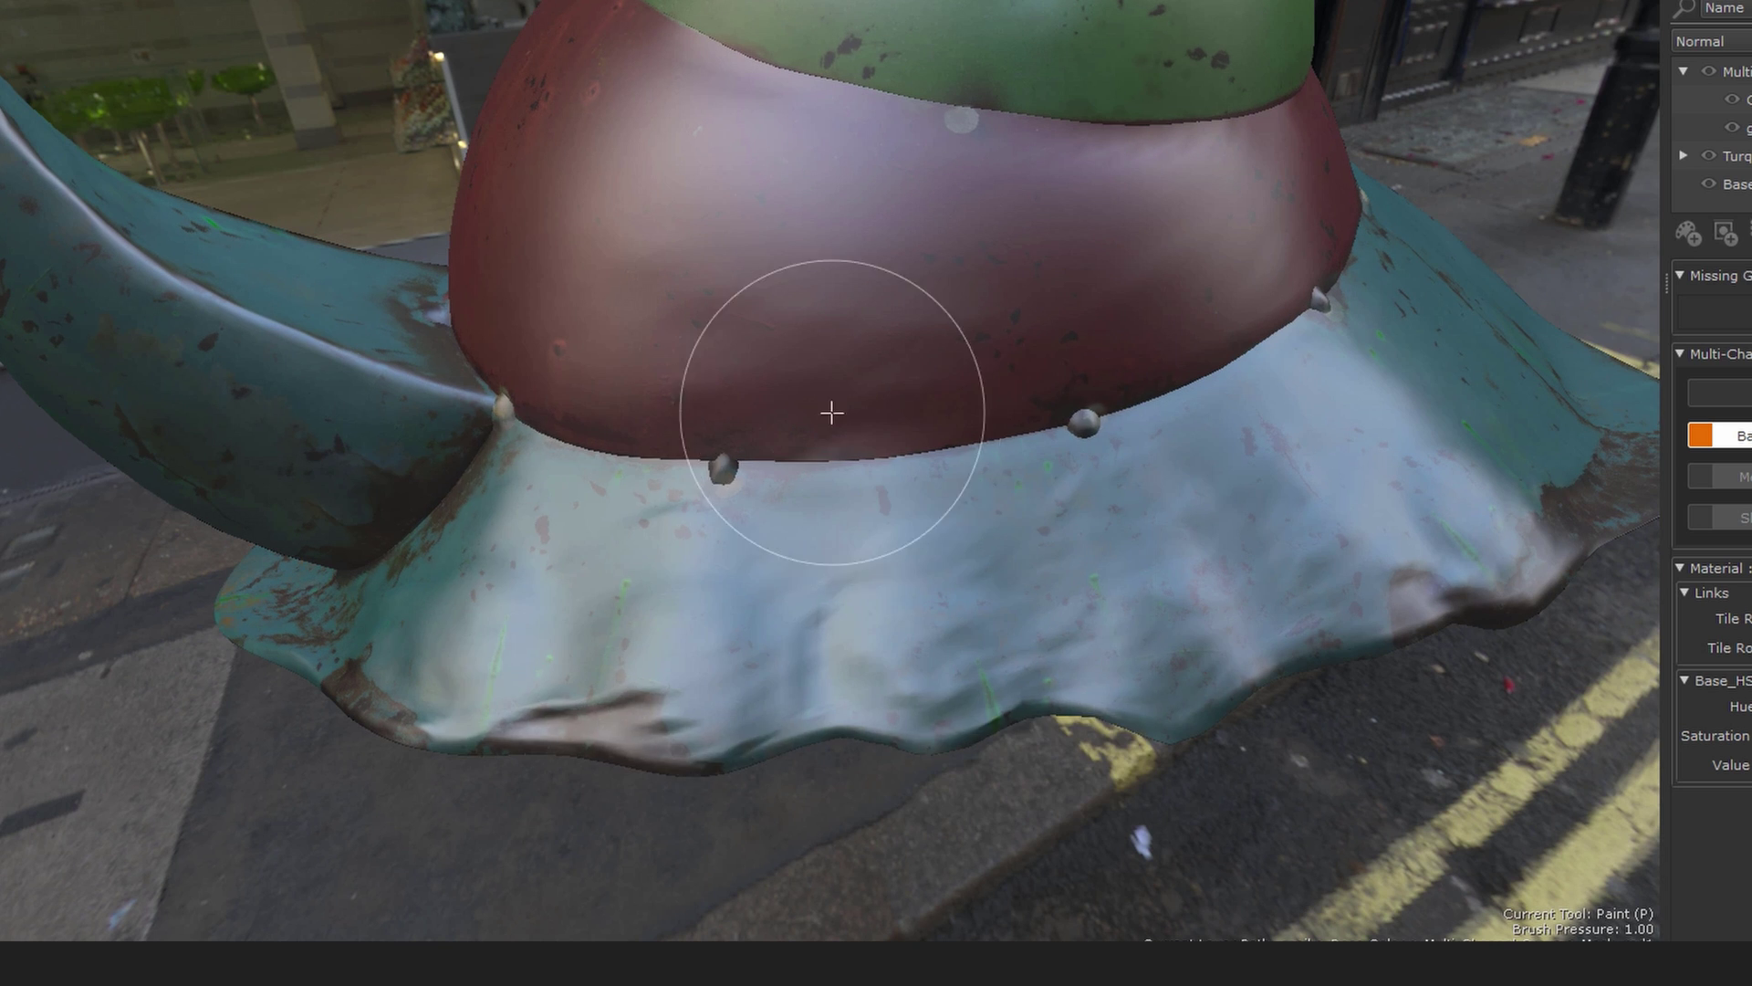
{"action": "key", "text": "u"}
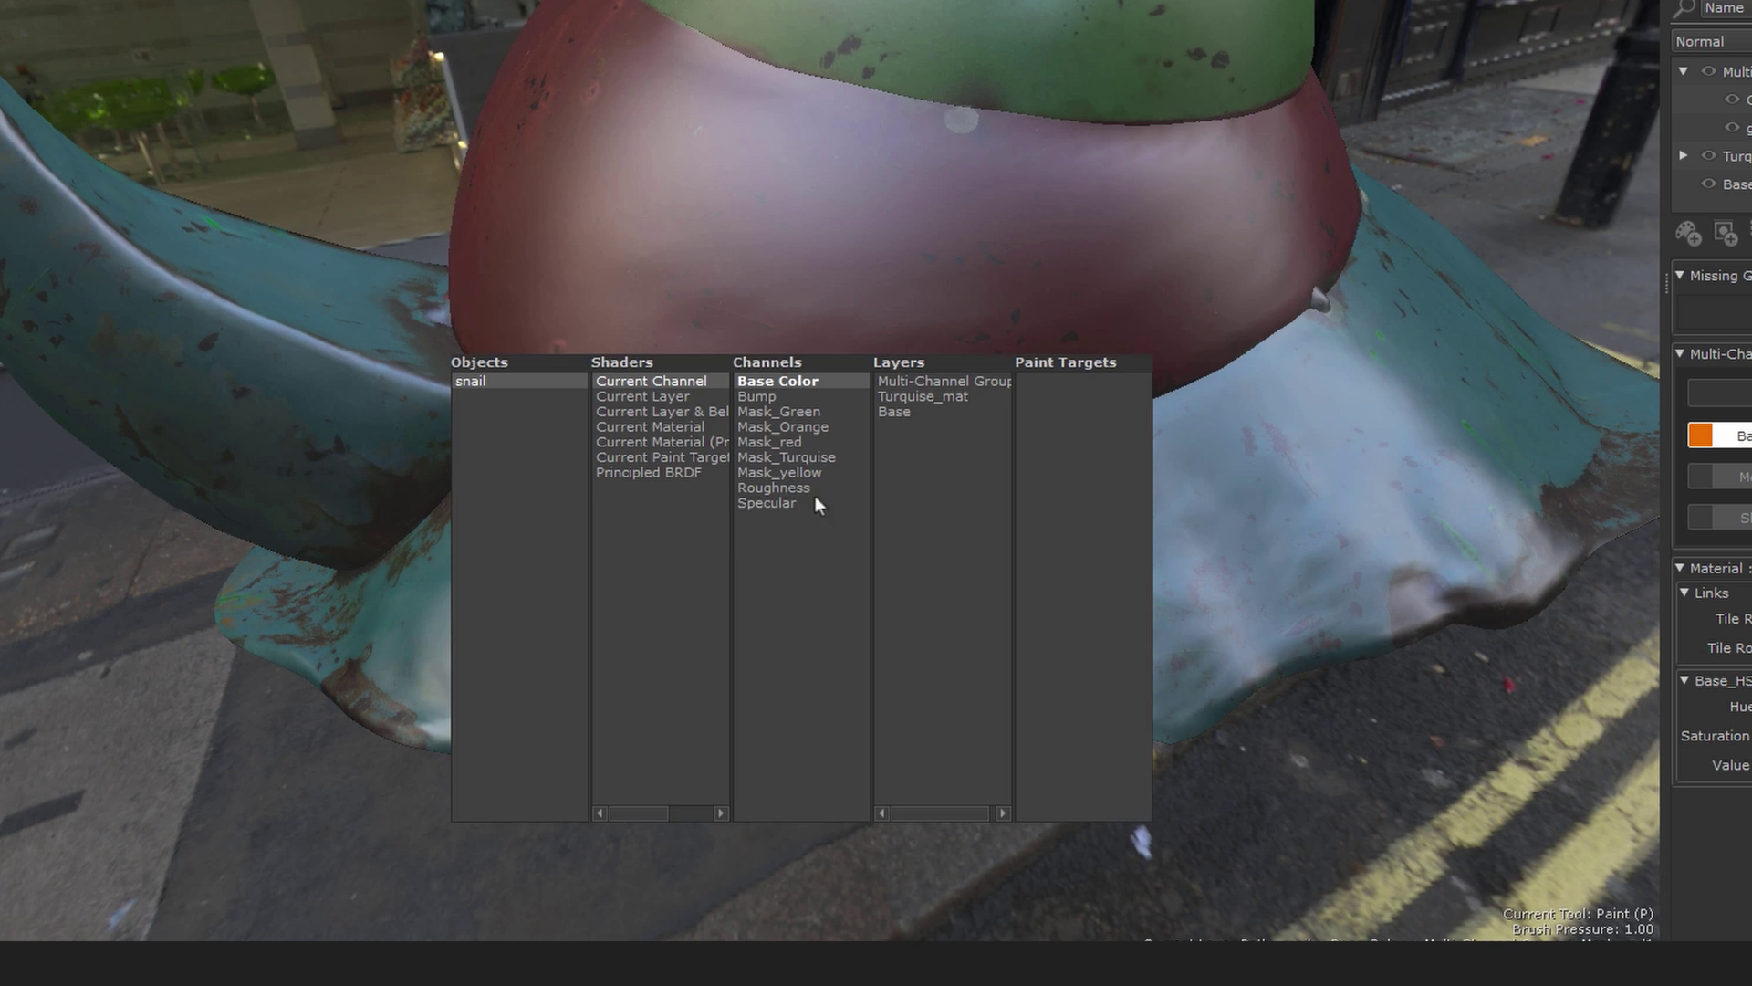
{"action": "left_click", "coordinate": [650, 469]}
{"action": "left_click", "coordinate": [754, 468]}
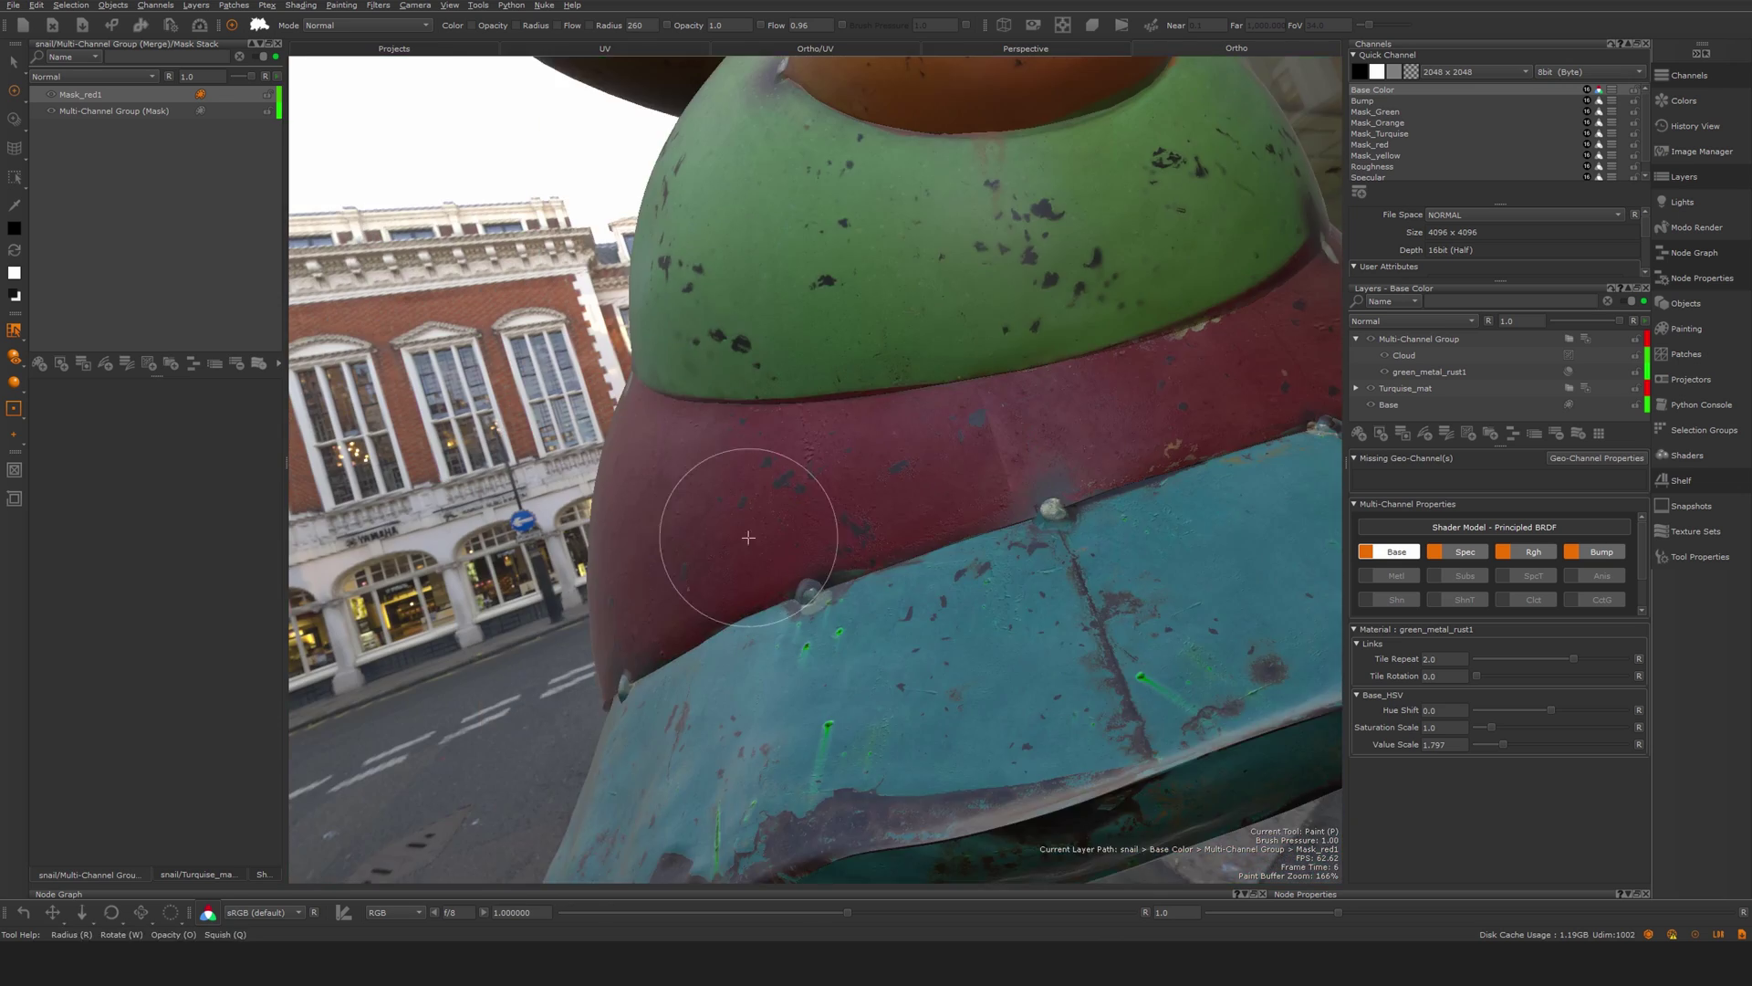
- Examine the lit shell bands and turquoise body from several angles and distances
{"action": "left_click_drag", "start_coordinate": [749, 537], "coordinate": [974, 571], "text": "alt"}
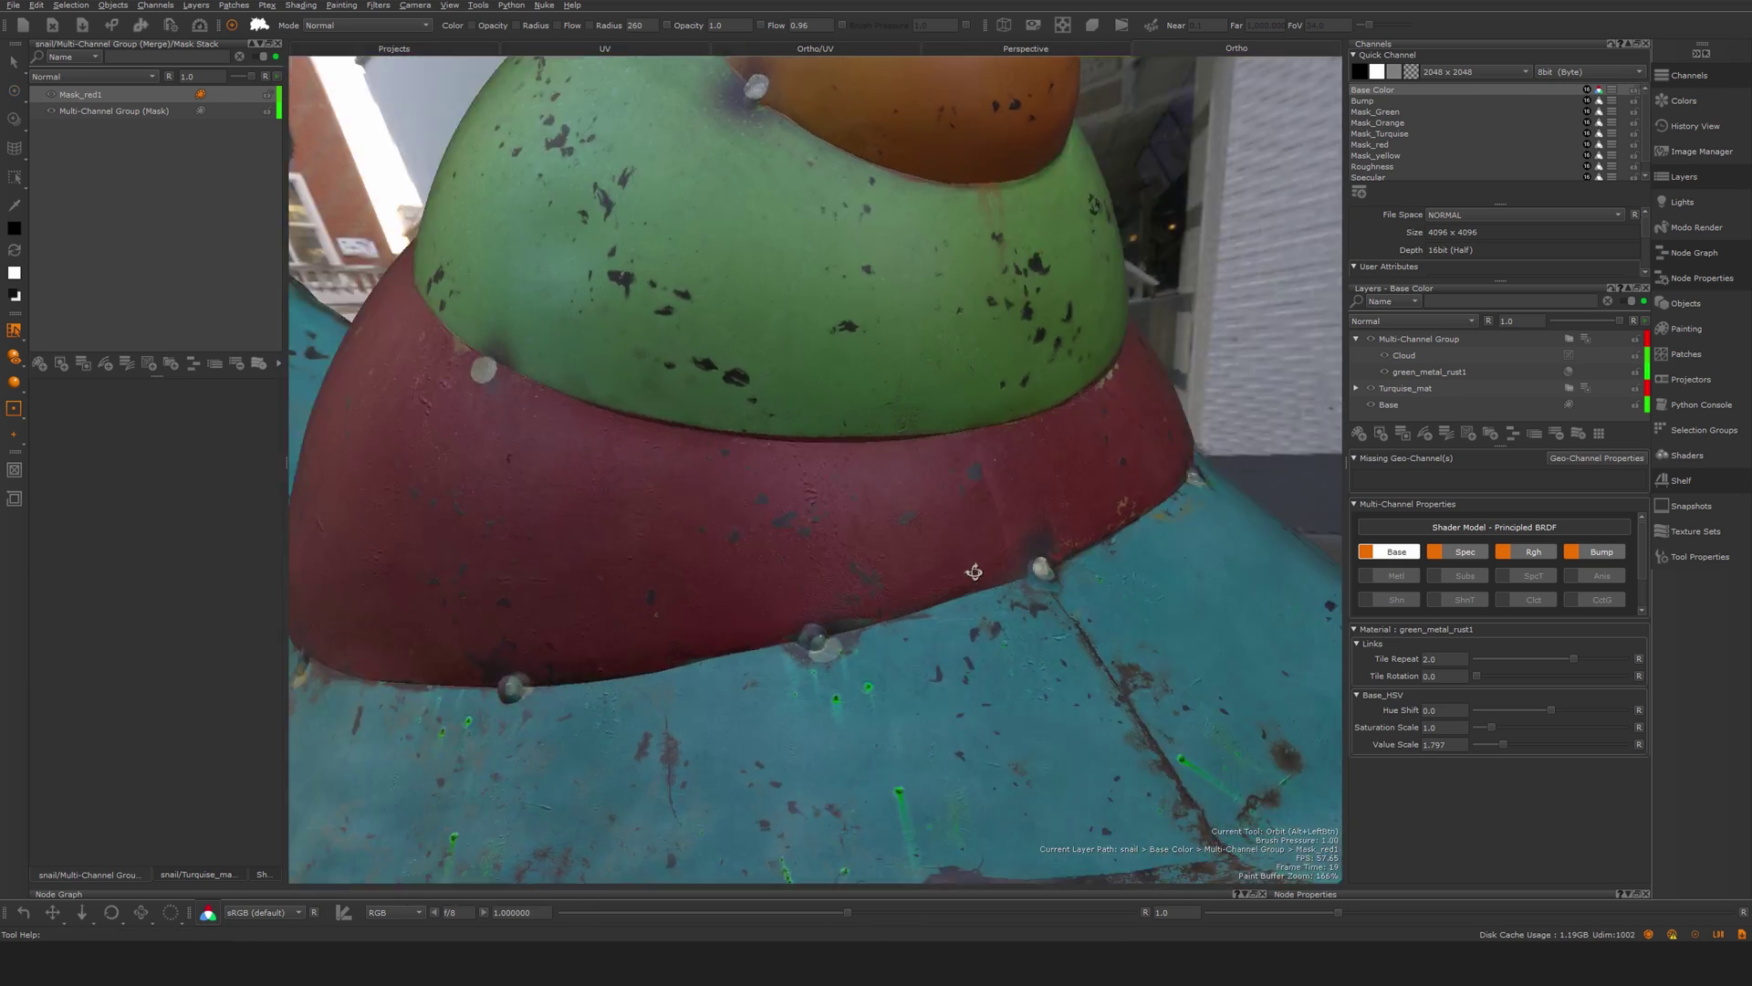
{"action": "right_click_drag", "start_coordinate": [974, 571], "coordinate": [805, 592], "text": "alt"}
{"action": "left_click_drag", "start_coordinate": [805, 592], "coordinate": [803, 639], "text": "alt"}
{"action": "middle_click_drag", "start_coordinate": [804, 639], "coordinate": [930, 568], "text": "alt"}
{"action": "right_click_drag", "start_coordinate": [918, 570], "coordinate": [978, 584], "text": "alt"}
{"action": "left_click_drag", "start_coordinate": [979, 584], "coordinate": [907, 575], "text": "alt"}
{"action": "middle_click_drag", "start_coordinate": [907, 575], "coordinate": [867, 596], "text": "alt"}
{"action": "right_click_drag", "start_coordinate": [867, 596], "coordinate": [806, 606], "text": "alt"}
{"action": "middle_click_drag", "start_coordinate": [862, 421], "coordinate": [563, 626], "text": "alt"}
{"action": "right_click_drag", "start_coordinate": [563, 626], "coordinate": [825, 590], "text": "alt"}
{"action": "left_click_drag", "start_coordinate": [826, 590], "coordinate": [739, 606], "text": "alt"}
{"action": "right_click_drag", "start_coordinate": [949, 584], "coordinate": [748, 575], "text": "alt"}
{"action": "left_click_drag", "start_coordinate": [748, 575], "coordinate": [638, 563], "text": "alt"}
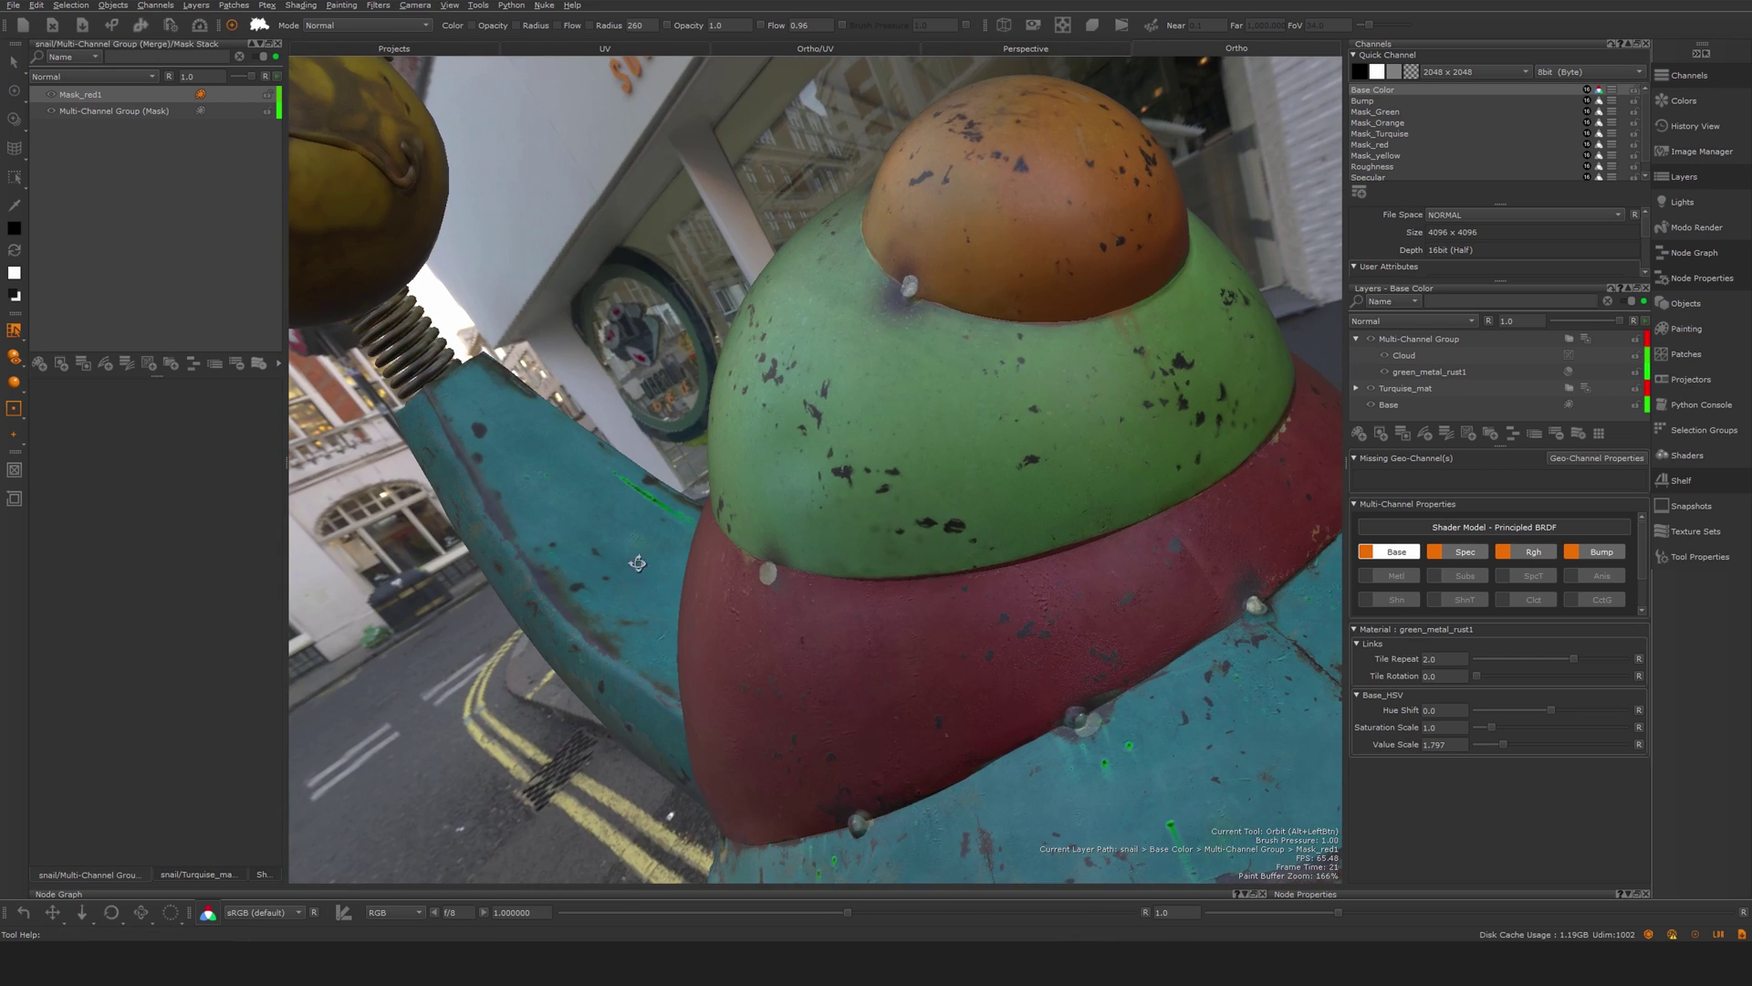
{"action": "left_click_drag", "start_coordinate": [876, 400], "coordinate": [985, 539], "text": "alt"}
{"action": "right_click_drag", "start_coordinate": [986, 539], "coordinate": [782, 546], "text": "alt"}
{"action": "middle_click_drag", "start_coordinate": [782, 546], "coordinate": [946, 449], "text": "alt"}
{"action": "right_click_drag", "start_coordinate": [945, 449], "coordinate": [939, 520], "text": "alt"}
{"action": "left_click_drag", "start_coordinate": [939, 520], "coordinate": [957, 520], "text": "alt"}
{"action": "right_click_drag", "start_coordinate": [973, 524], "coordinate": [934, 563], "text": "alt"}
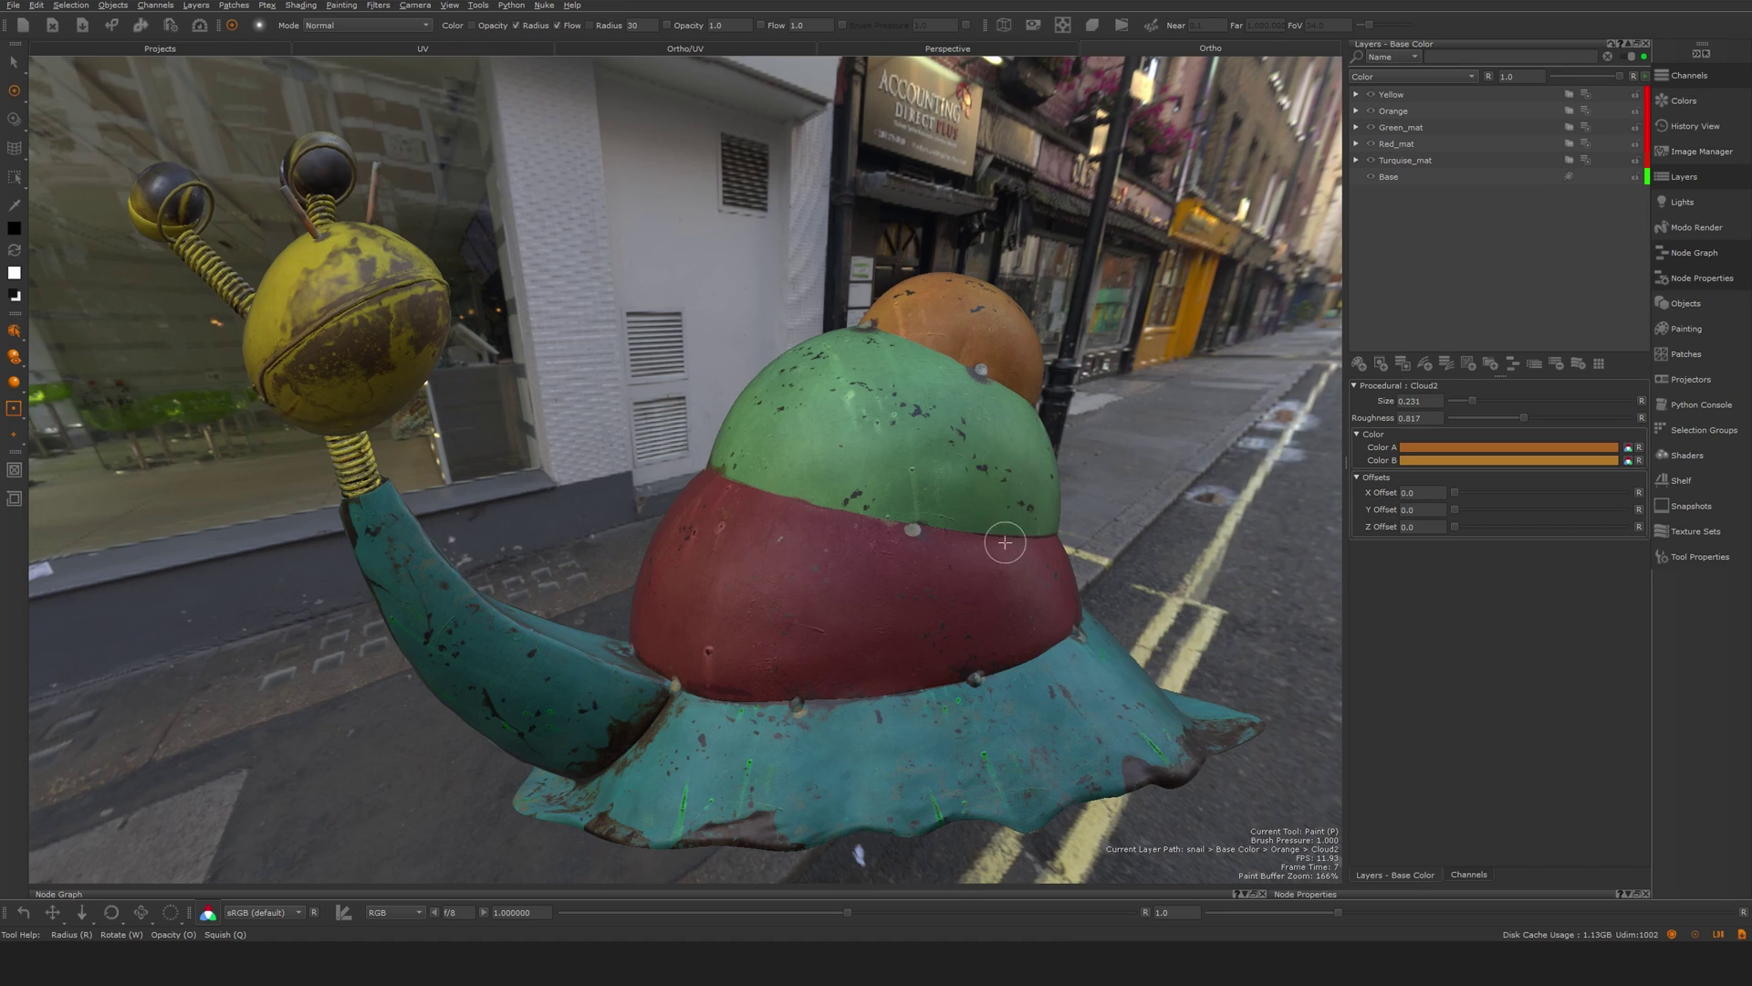
- Expand the Yellow group and toggle its Cloud3 layer off and on to compare the head's coloring
{"action": "left_click", "coordinate": [1357, 95]}
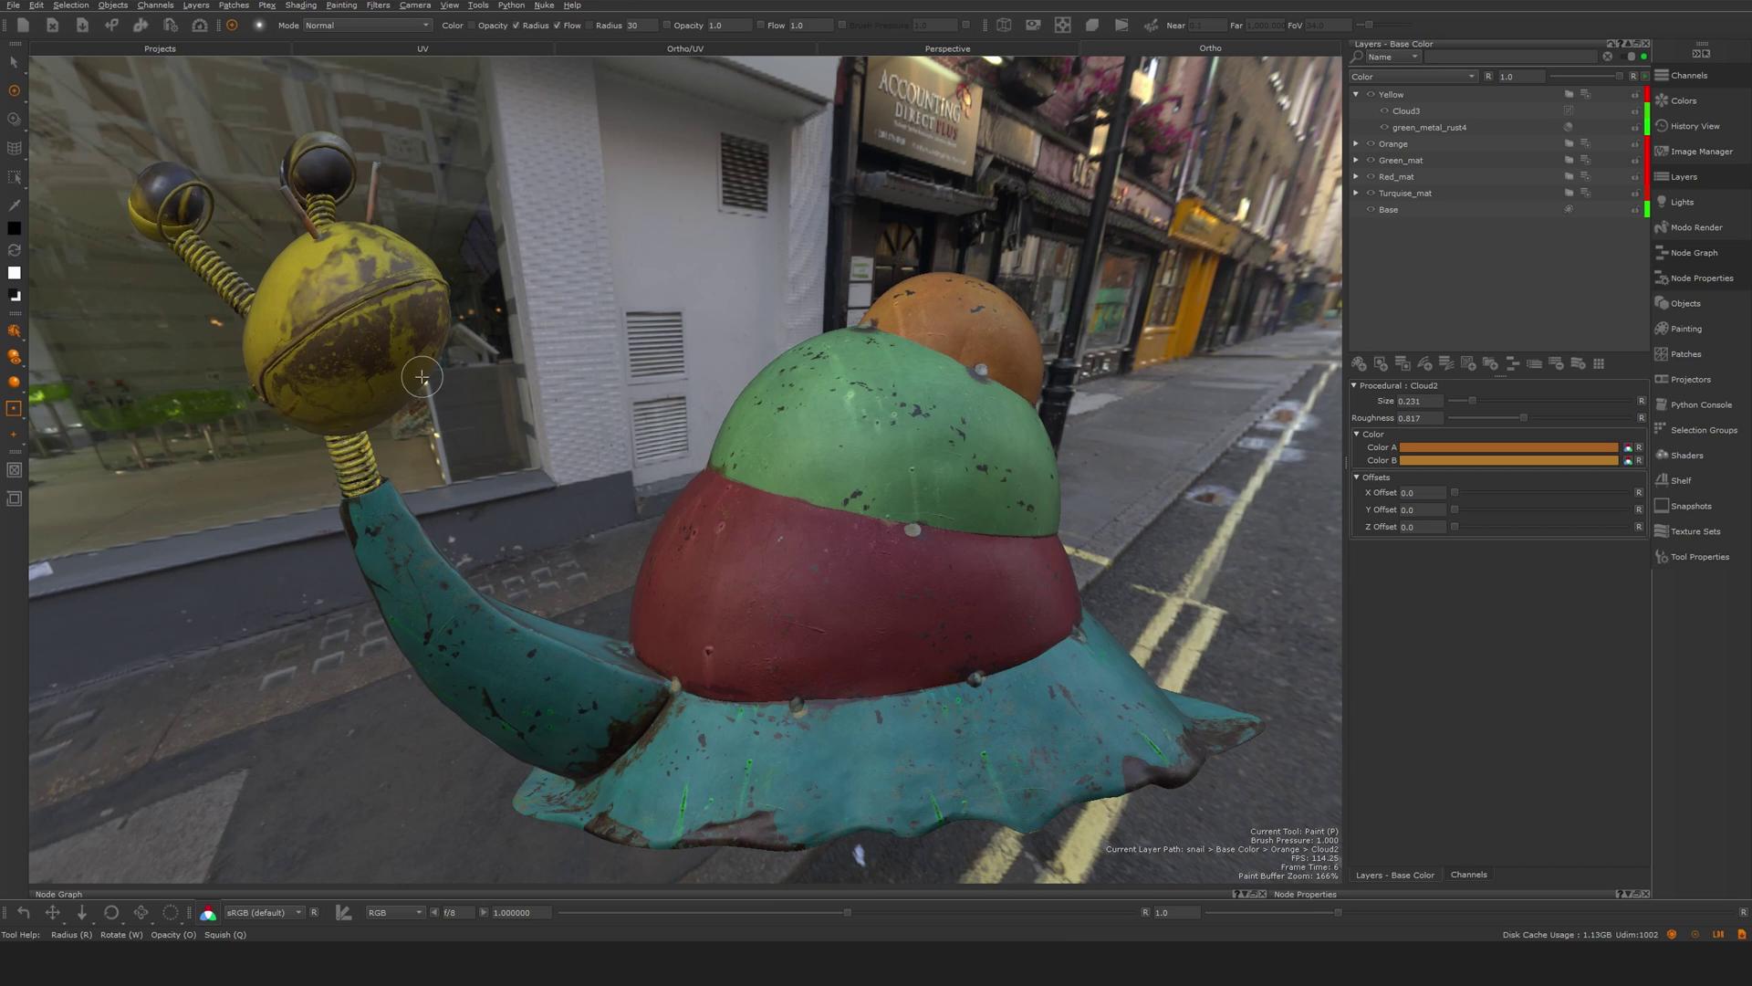
{"action": "left_click_drag", "start_coordinate": [405, 452], "coordinate": [776, 402], "text": "alt"}
{"action": "middle_click_drag", "start_coordinate": [776, 402], "coordinate": [904, 593], "text": "alt"}
{"action": "right_click_drag", "start_coordinate": [904, 629], "coordinate": [953, 542], "text": "alt"}
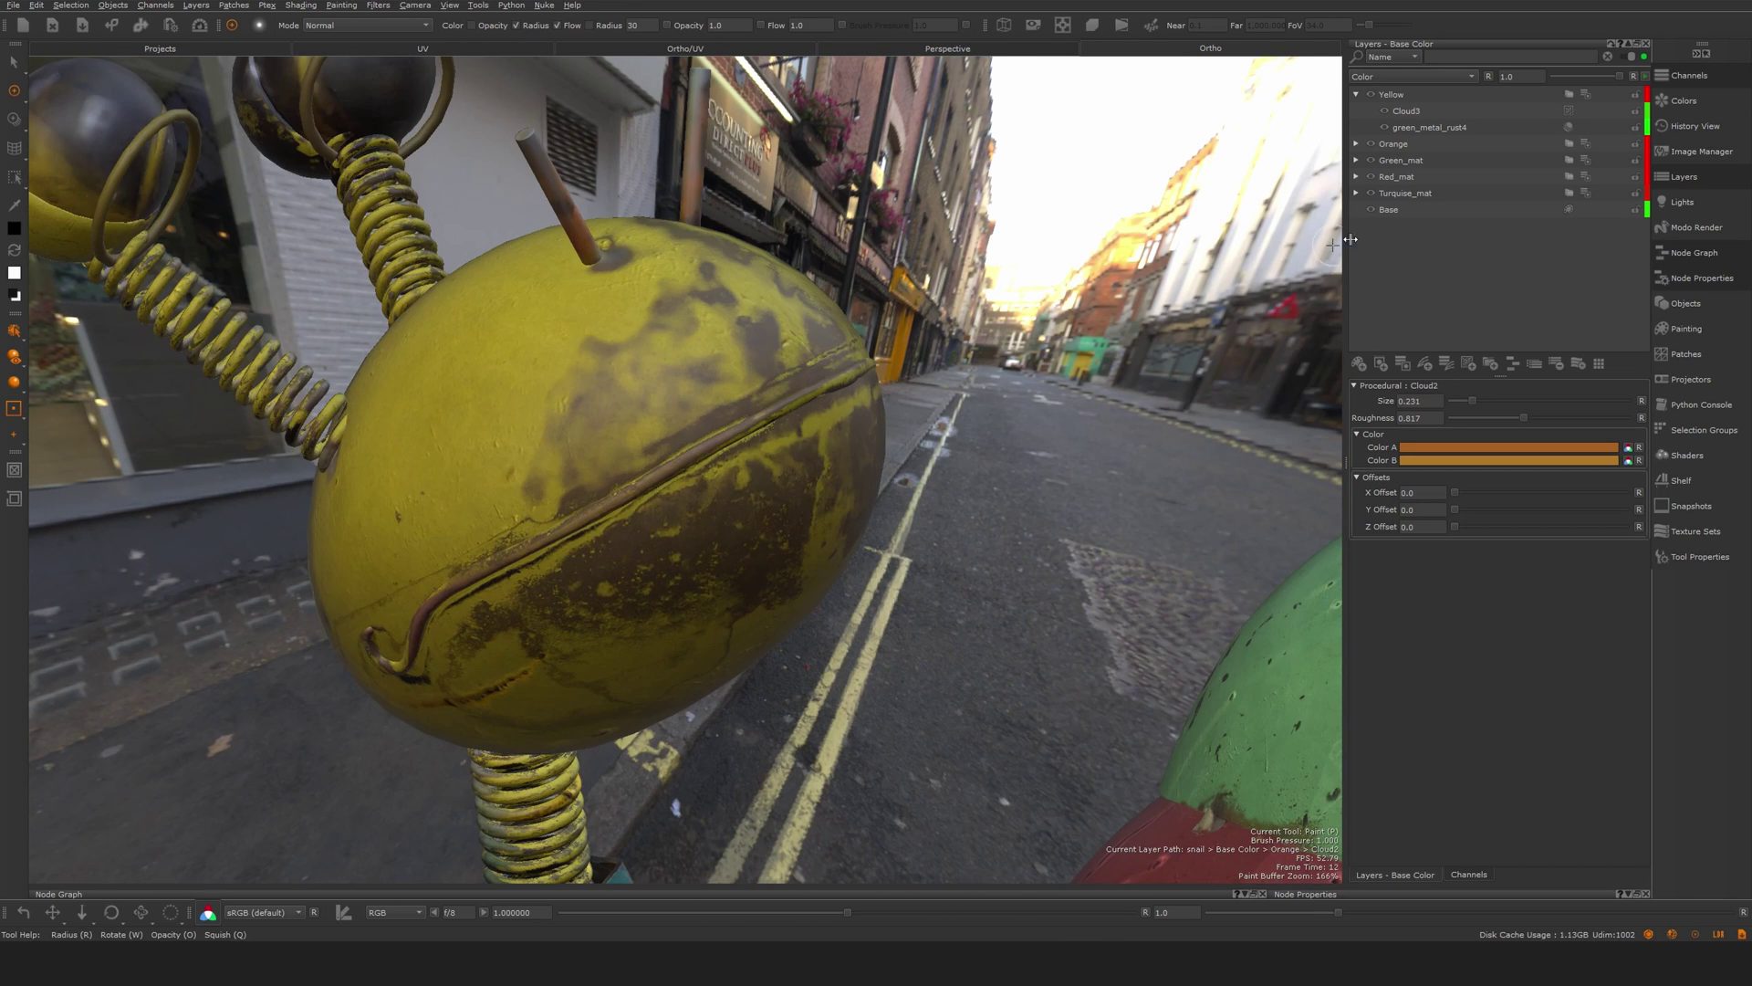
{"action": "left_click", "coordinate": [1386, 112]}
{"action": "middle_click_drag", "start_coordinate": [603, 474], "coordinate": [685, 314], "text": "alt"}
{"action": "right_click_drag", "start_coordinate": [602, 566], "coordinate": [645, 529], "text": "alt"}
{"action": "left_click_drag", "start_coordinate": [645, 557], "coordinate": [639, 483], "text": "alt"}
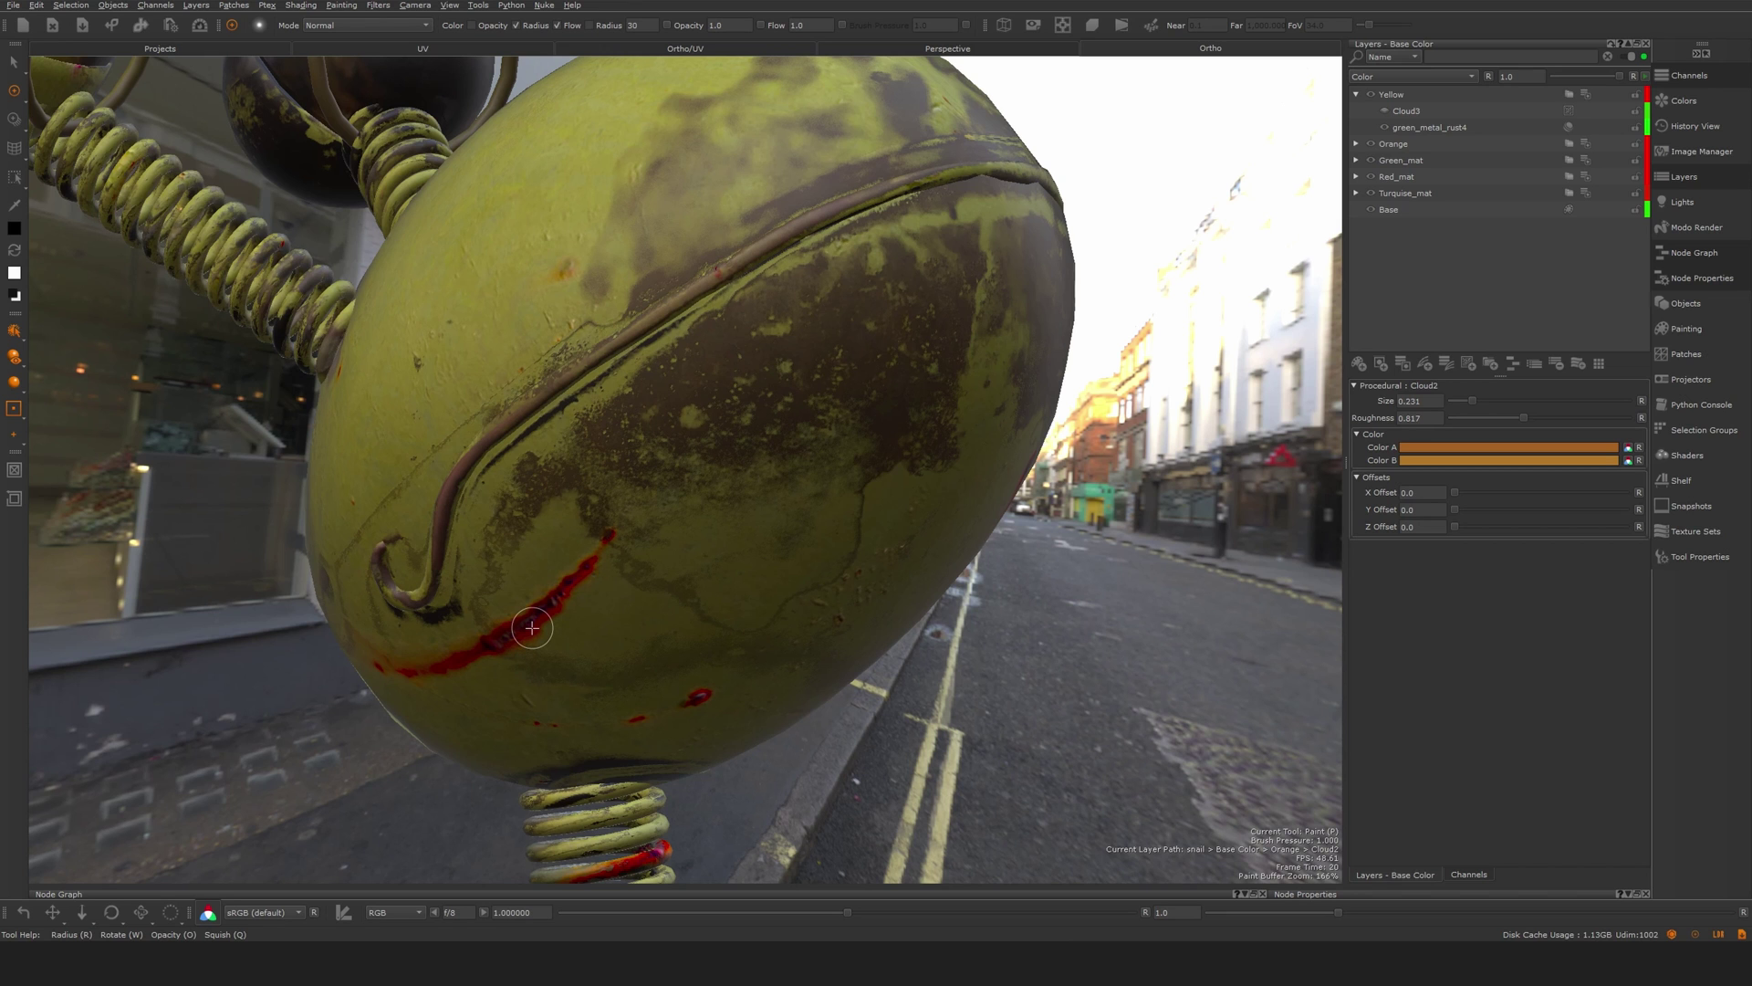
{"action": "left_click_drag", "start_coordinate": [631, 565], "coordinate": [583, 581], "text": "alt"}
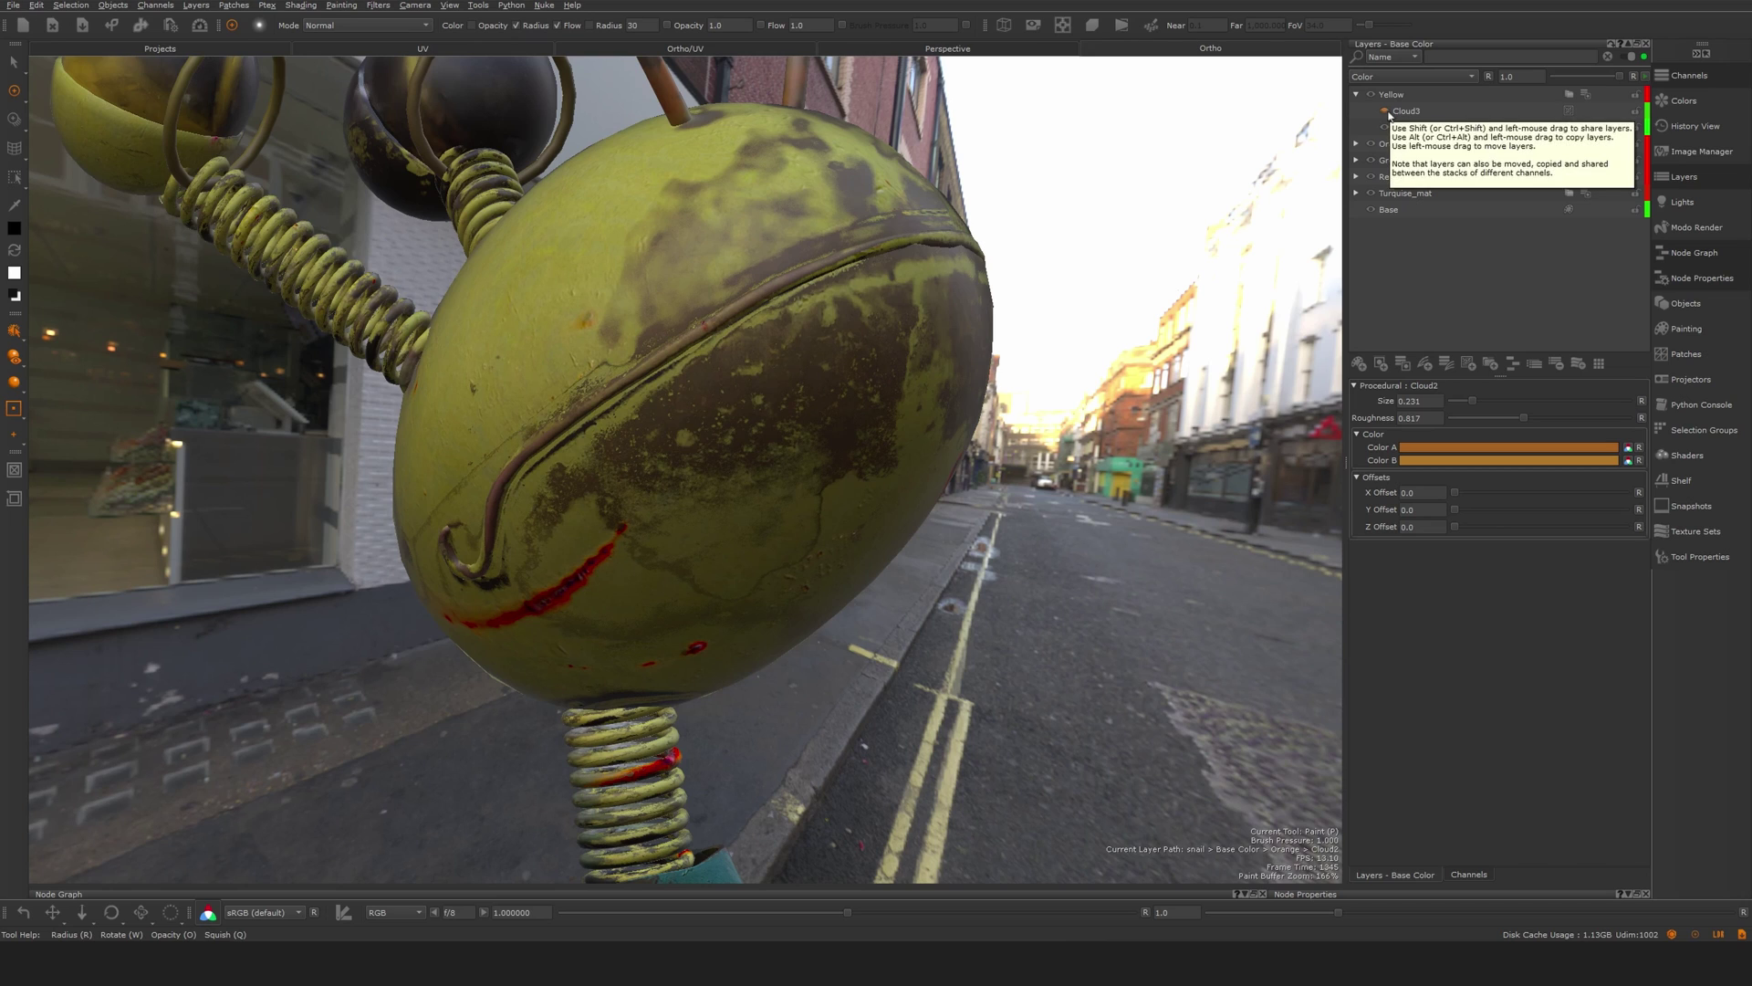
{"action": "mouse_move", "coordinate": [913, 365]}
{"action": "left_mouse_down", "text": "alt"}
{"action": "mouse_move", "coordinate": [1021, 350]}
{"action": "mouse_move", "coordinate": [999, 352]}
{"action": "left_mouse_up", "text": "alt"}
- Temporarily disable the Yellow group's mask to view its unmasked material, and re-enable the mask
{"action": "left_click", "coordinate": [1478, 95]}
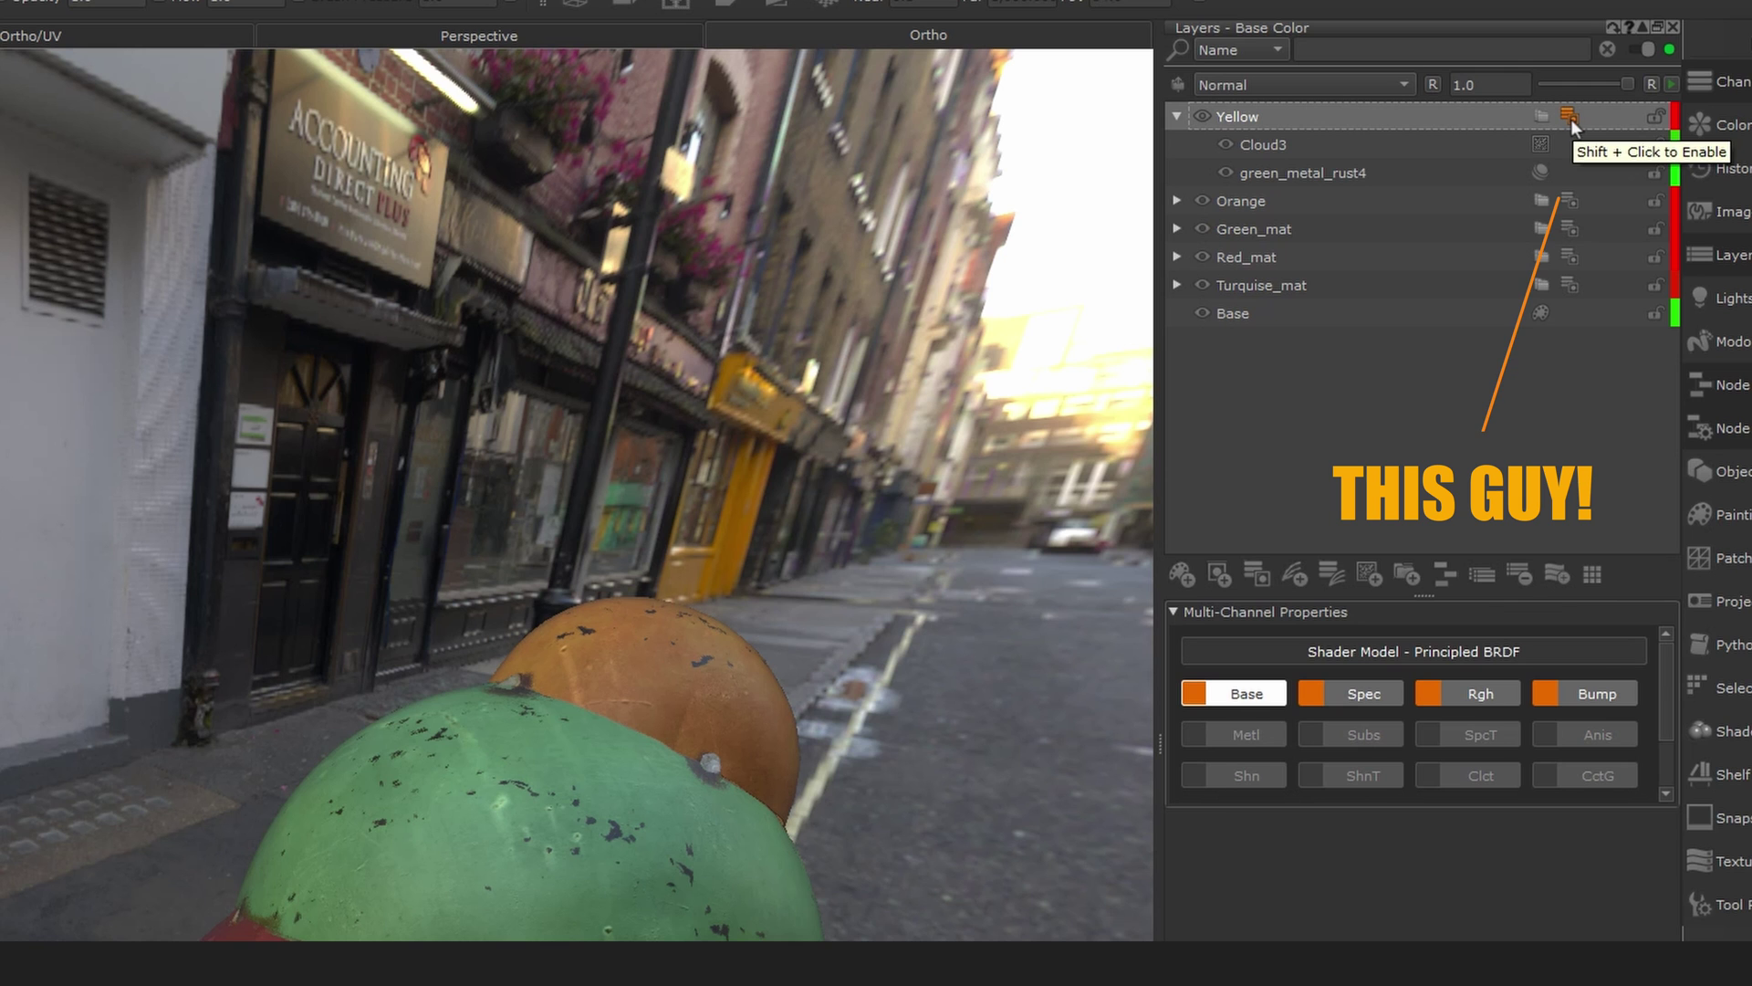
{"action": "left_click", "coordinate": [1572, 123], "text": "shift"}
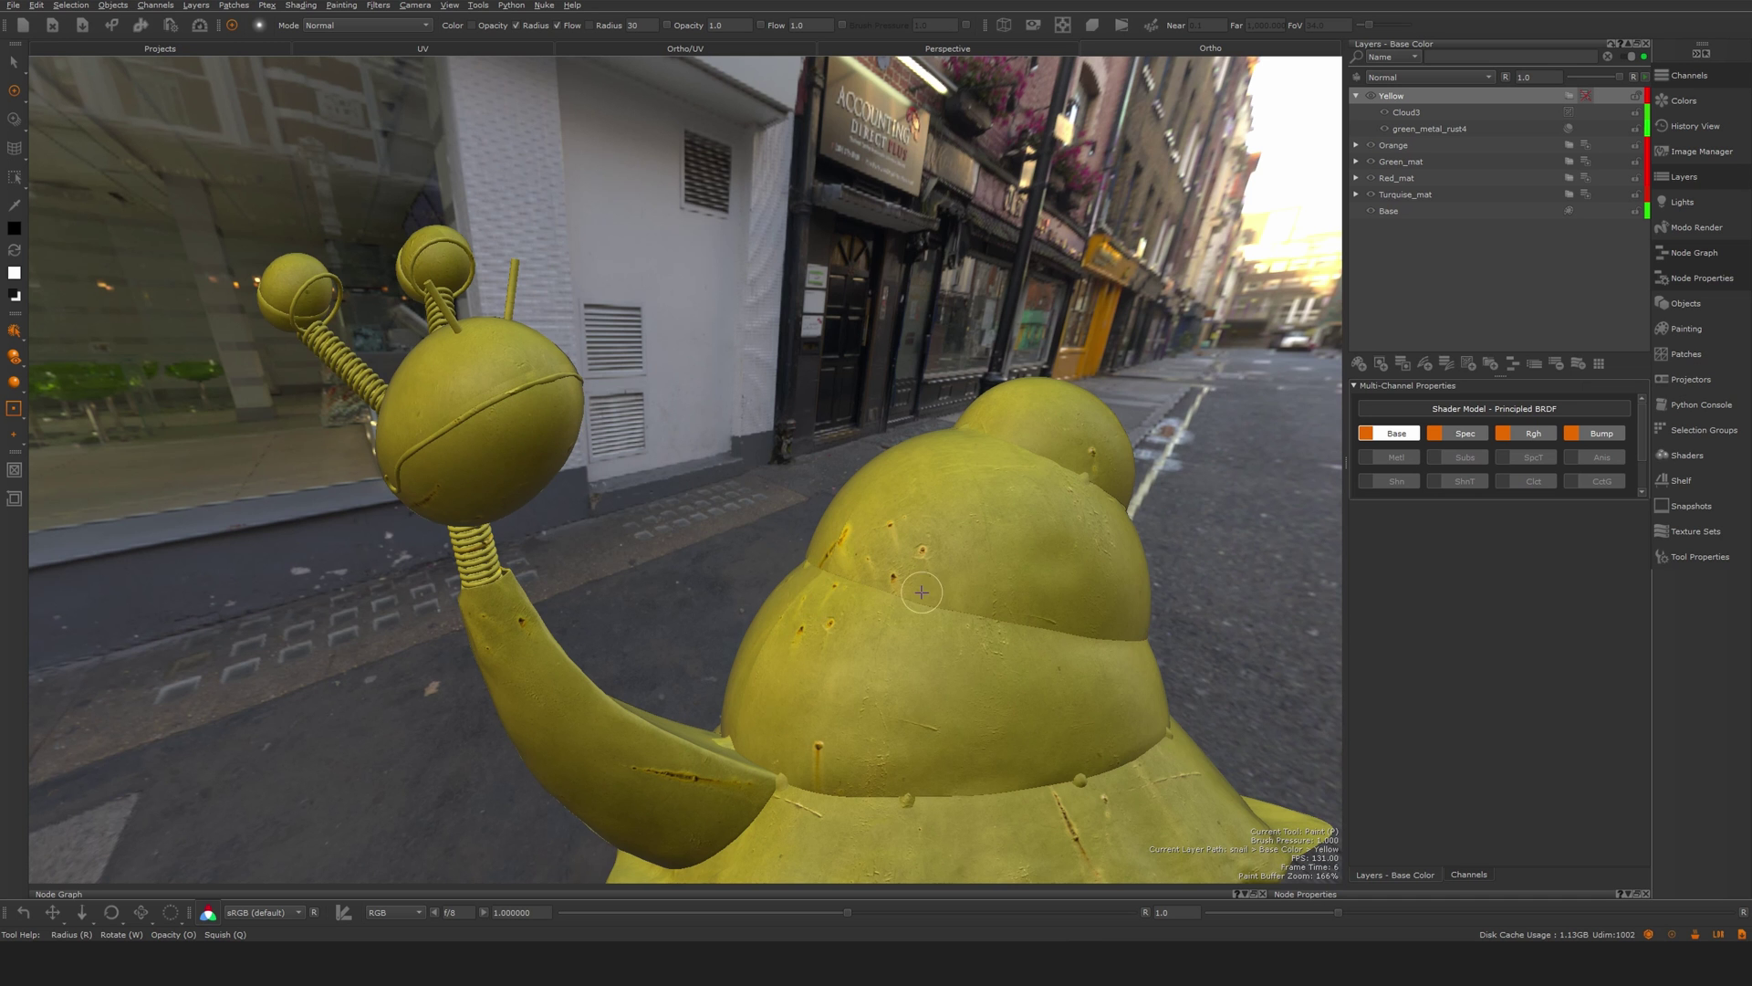
{"action": "left_click", "coordinate": [1585, 94], "text": "shift"}
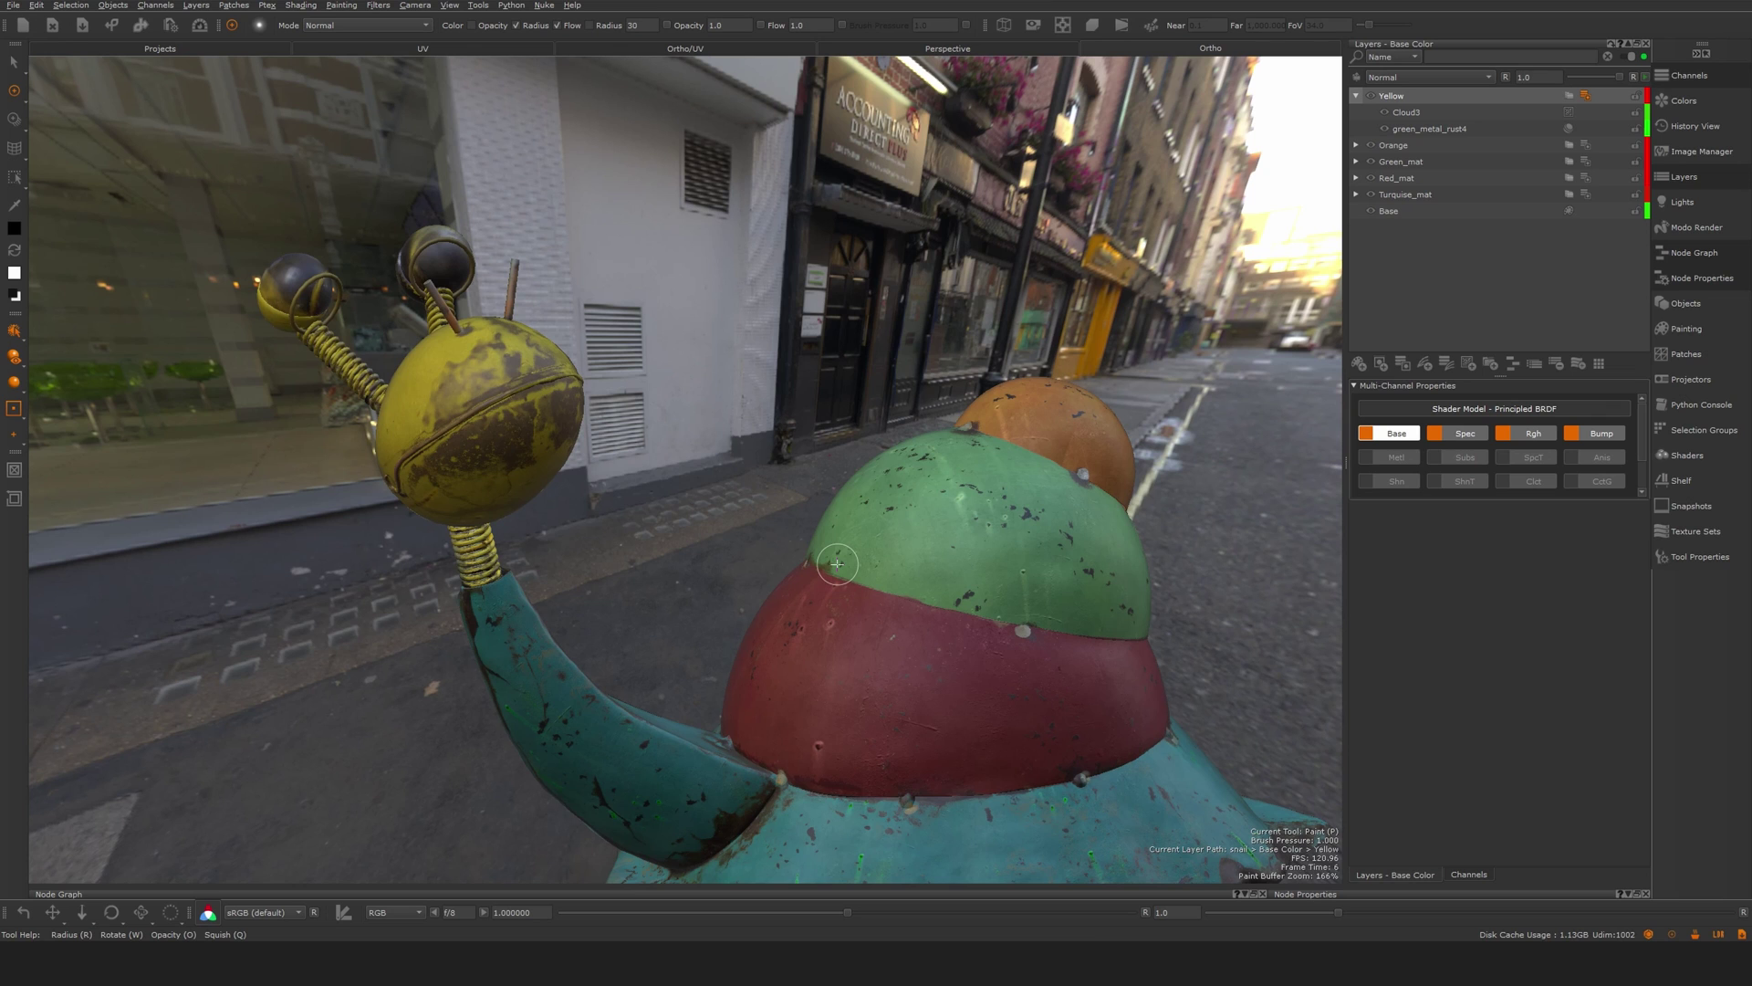
- Temporarily hide the Base layer to inspect where the masks expose the underlying rust, and show it again
{"action": "left_click", "coordinate": [1371, 210]}
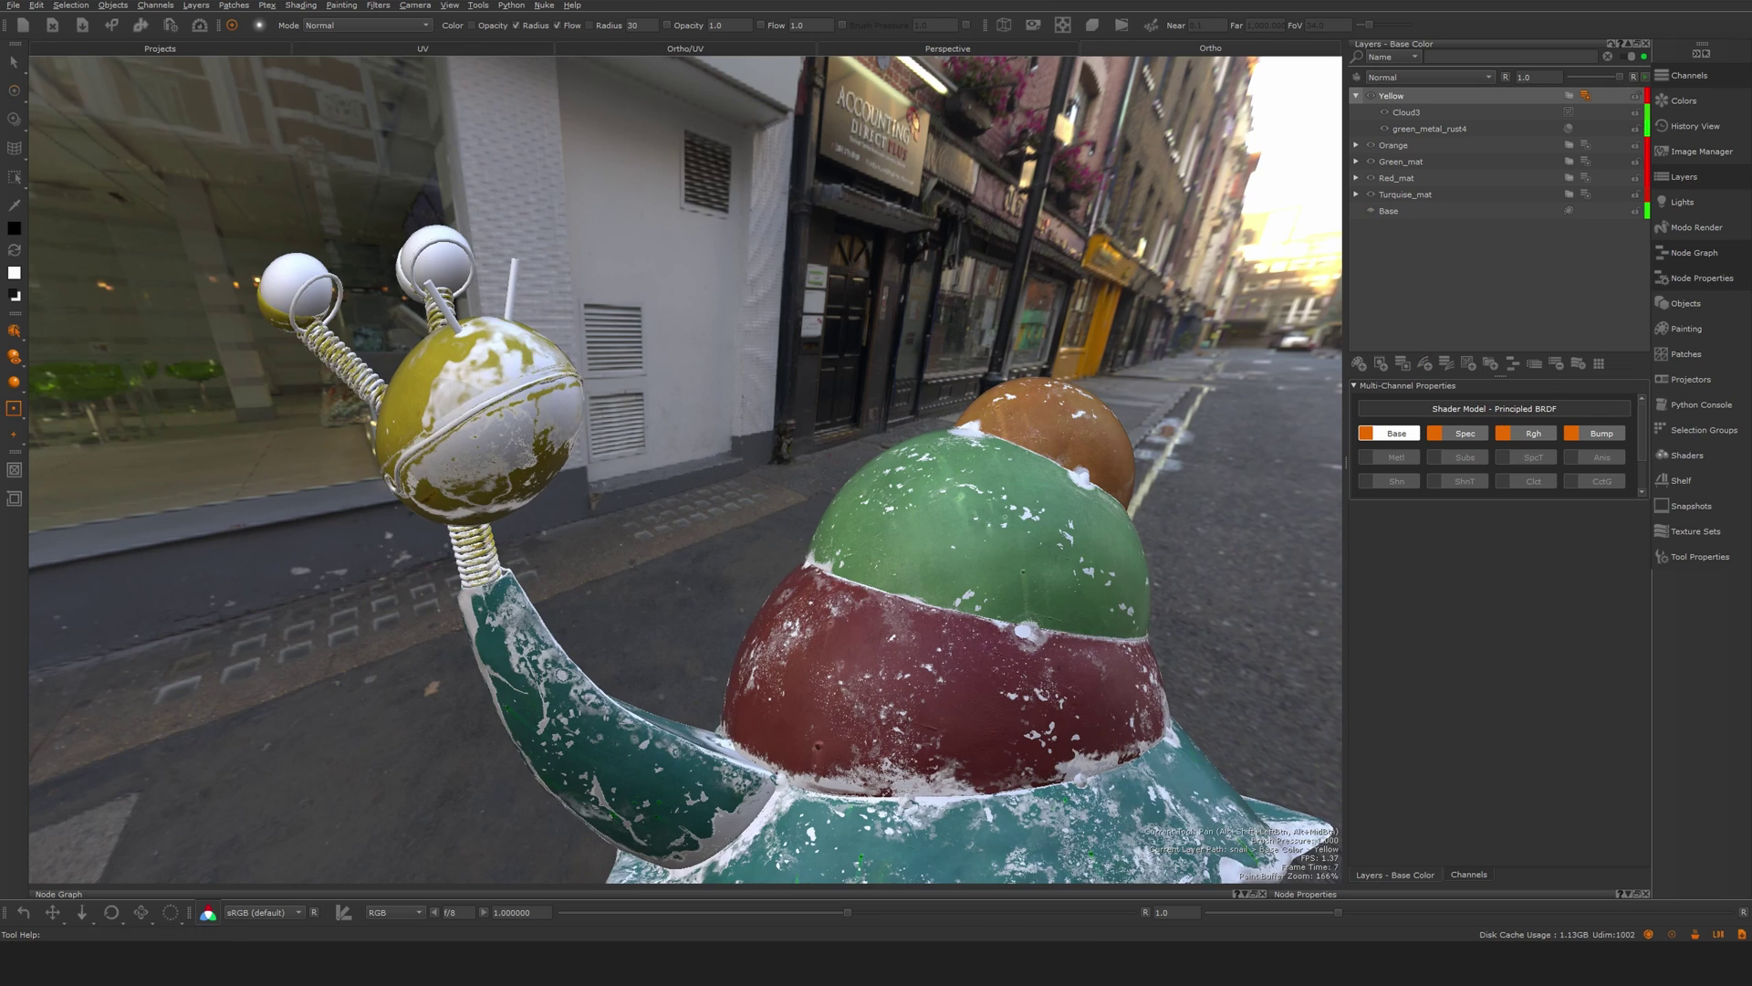
{"action": "middle_click_drag", "start_coordinate": [861, 589], "coordinate": [819, 437], "text": "alt"}
{"action": "right_click_drag", "start_coordinate": [819, 438], "coordinate": [767, 461], "text": "alt"}
{"action": "left_click_drag", "start_coordinate": [767, 461], "coordinate": [814, 518], "text": "alt"}
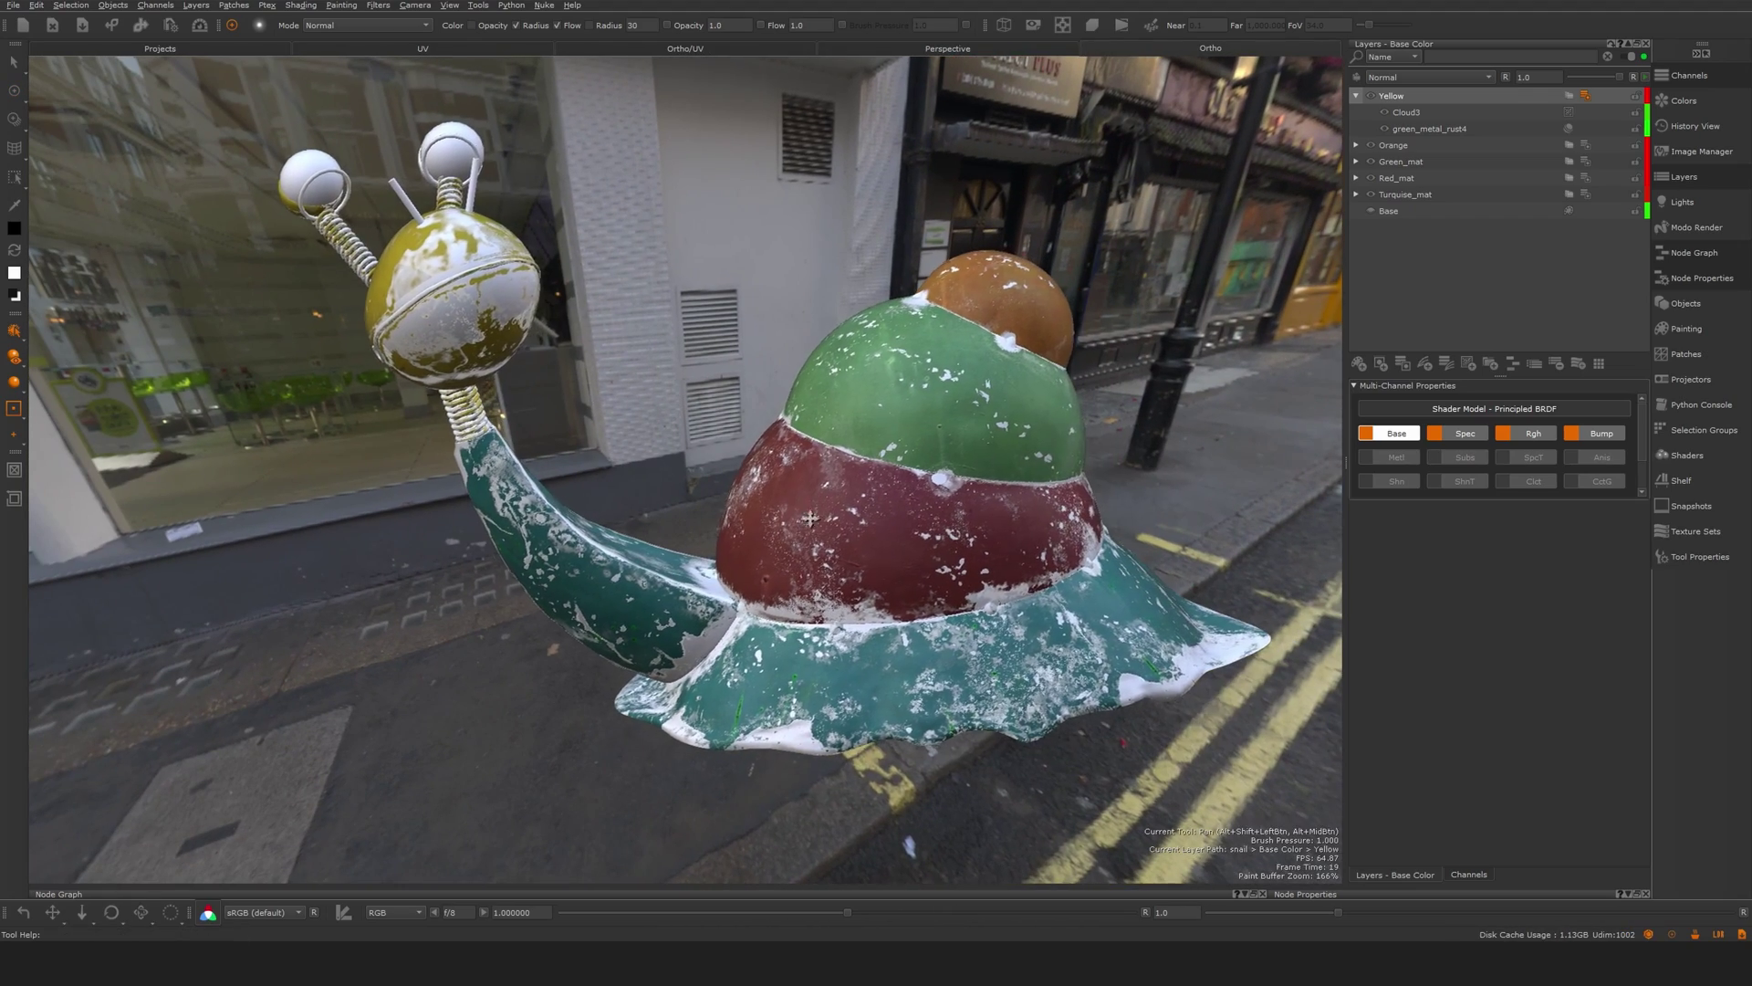
{"action": "middle_click_drag", "start_coordinate": [814, 518], "coordinate": [853, 572], "text": "alt"}
{"action": "left_click_drag", "start_coordinate": [852, 573], "coordinate": [880, 600], "text": "alt"}
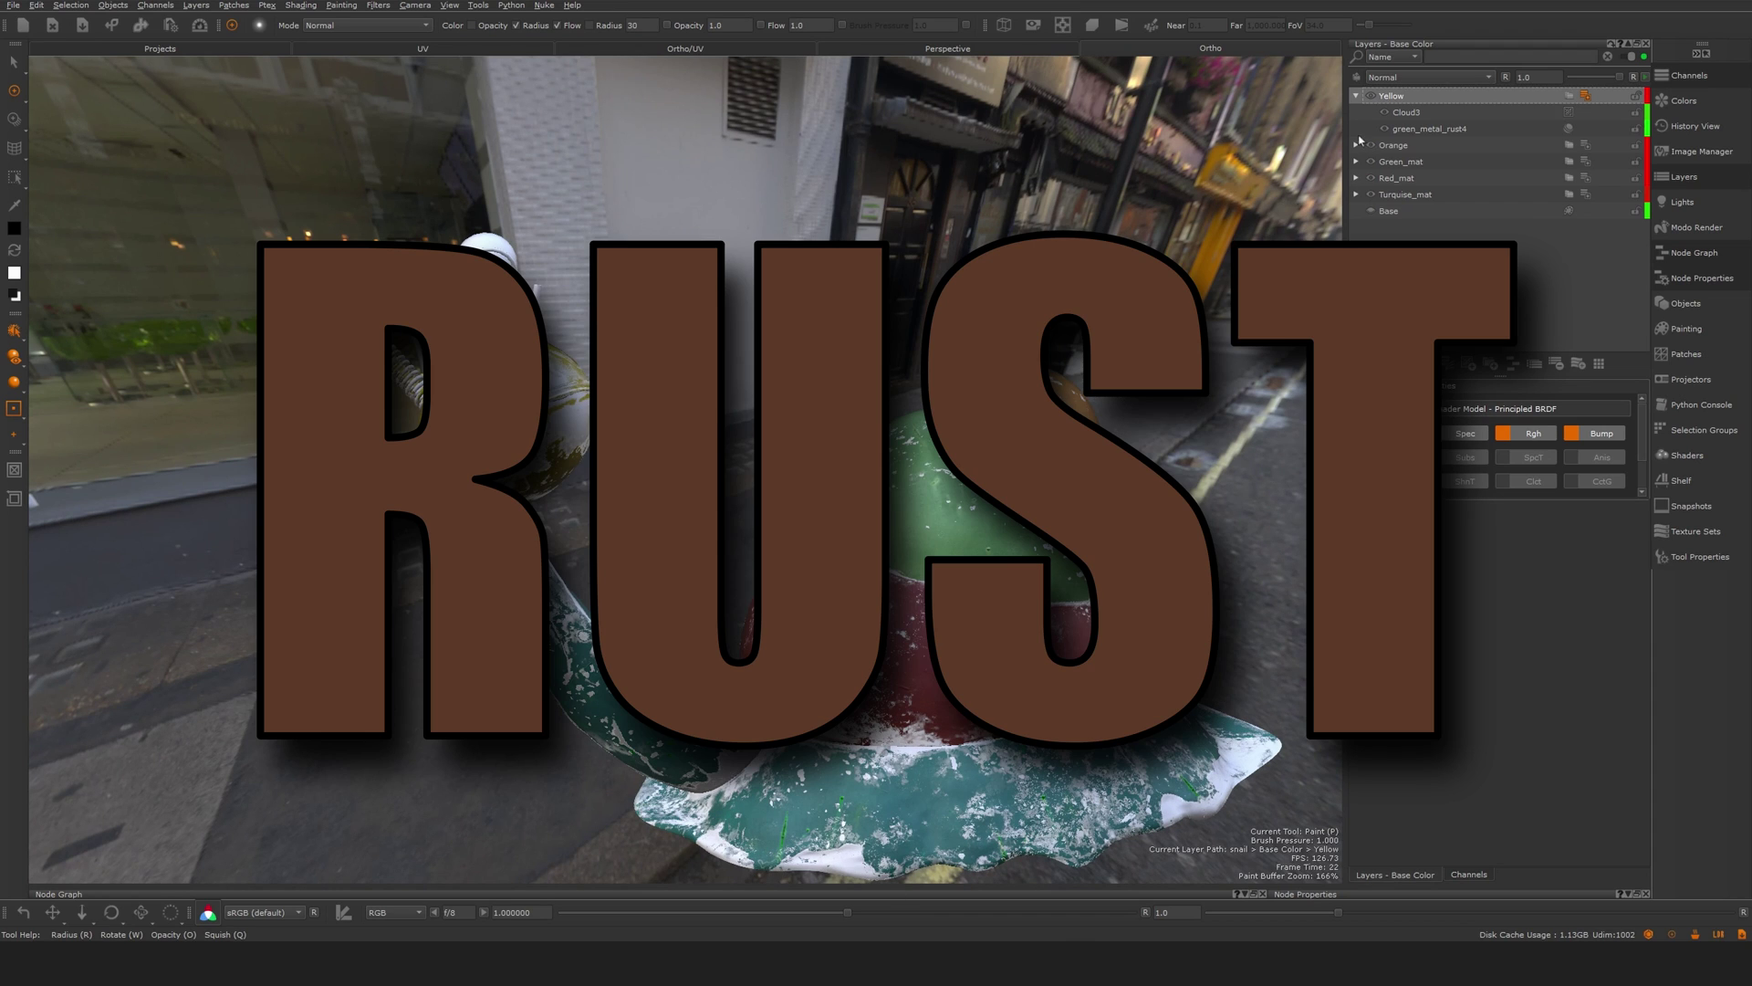
{"action": "left_click", "coordinate": [1371, 211]}
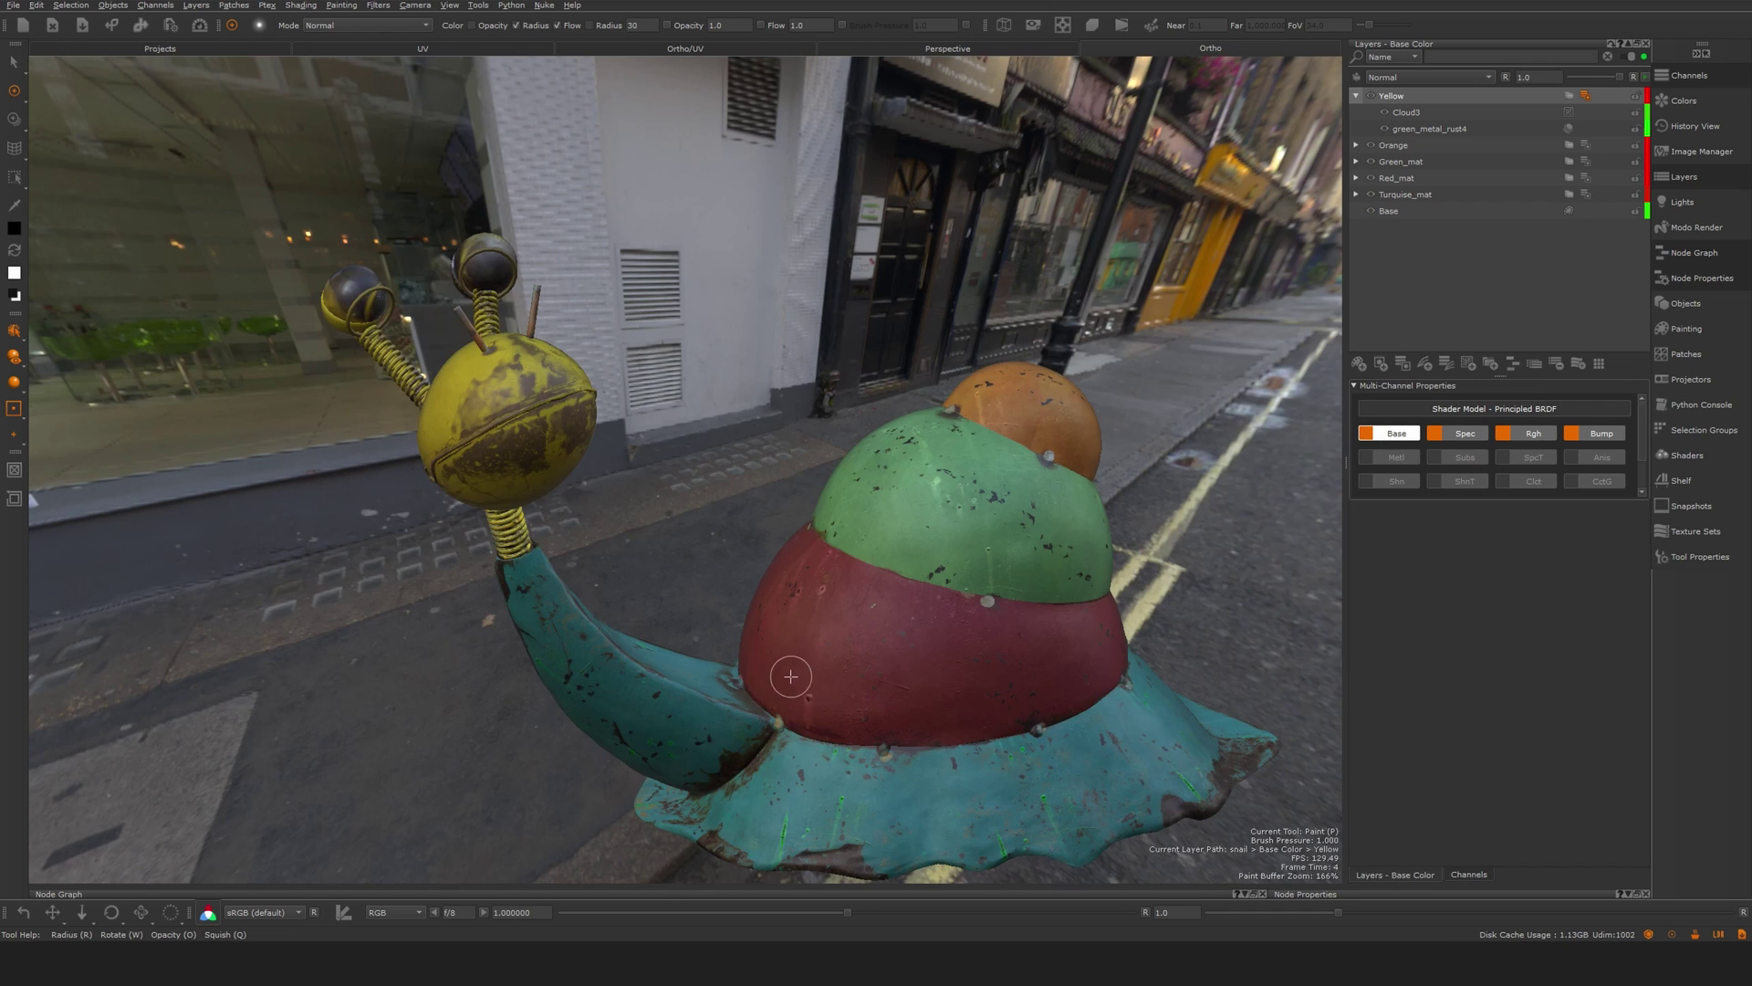
- Examine the paint chips and surface detail close up where the green and red shell bands meet
{"action": "left_click_drag", "start_coordinate": [782, 675], "coordinate": [927, 674], "text": "alt"}
{"action": "left_click_drag", "start_coordinate": [833, 698], "coordinate": [884, 647], "text": "alt"}
{"action": "right_click_drag", "start_coordinate": [884, 646], "coordinate": [861, 547], "text": "alt"}
{"action": "middle_click_drag", "start_coordinate": [860, 548], "coordinate": [677, 484], "text": "alt"}
{"action": "right_click_drag", "start_coordinate": [676, 485], "coordinate": [830, 533], "text": "alt"}
{"action": "left_click_drag", "start_coordinate": [830, 533], "coordinate": [797, 532], "text": "alt"}
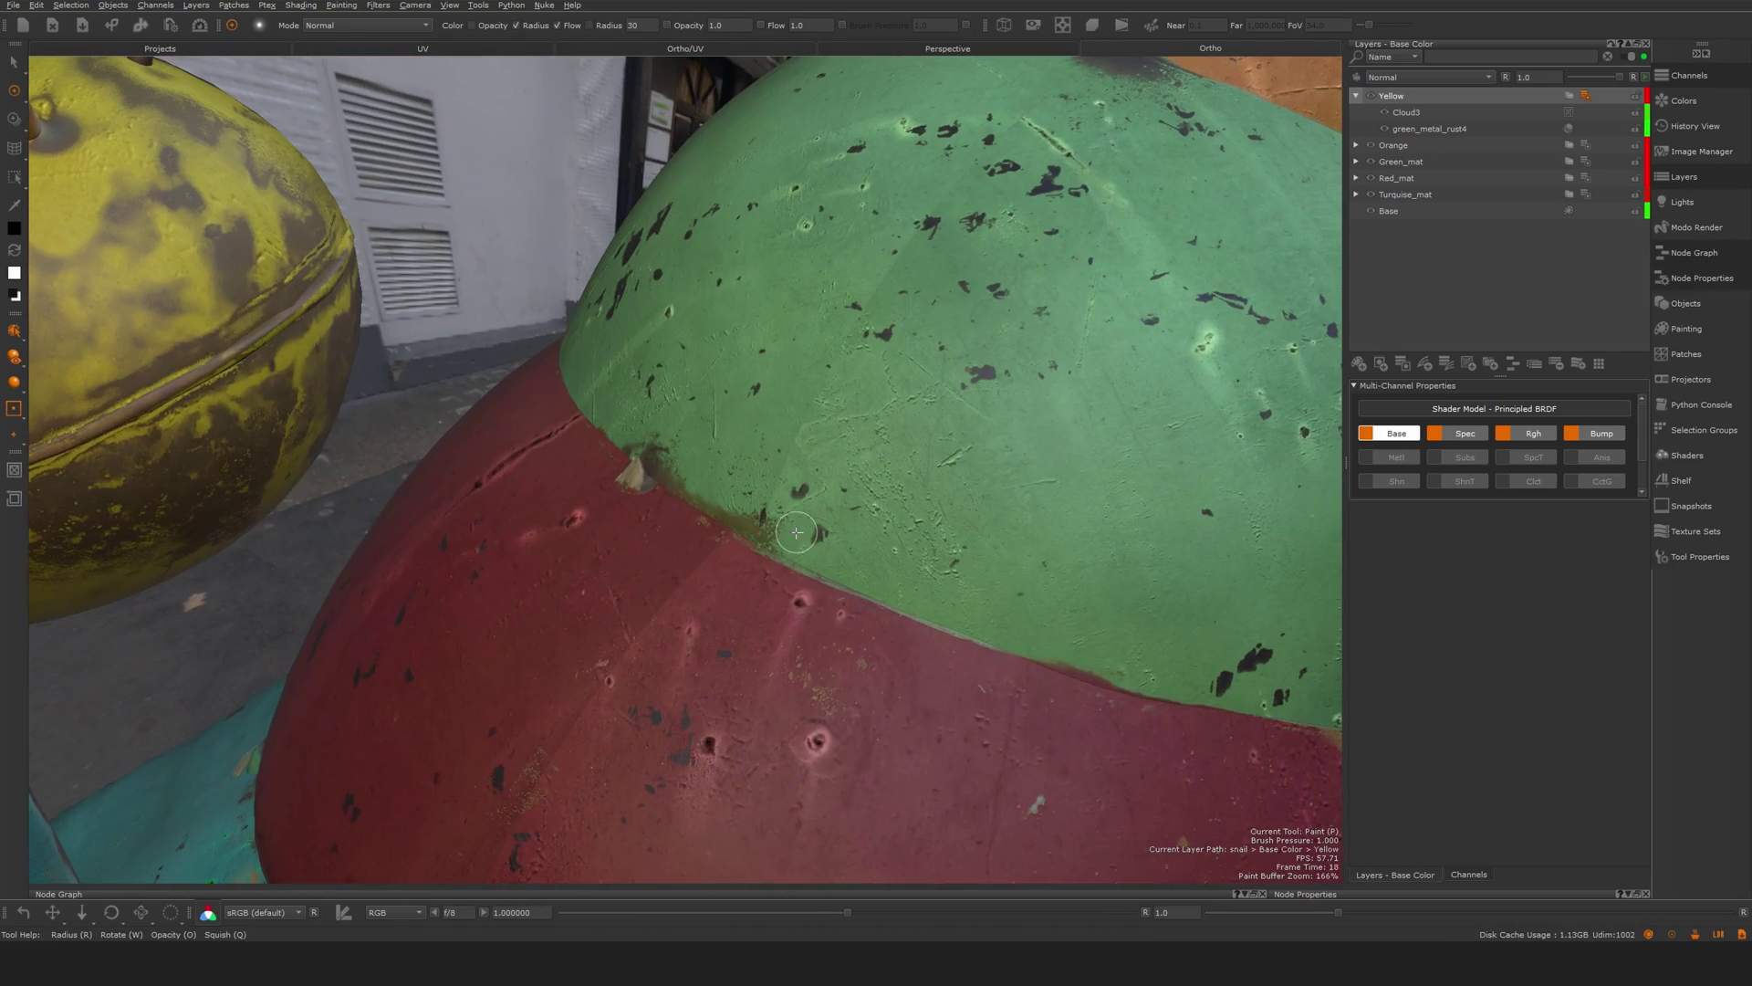